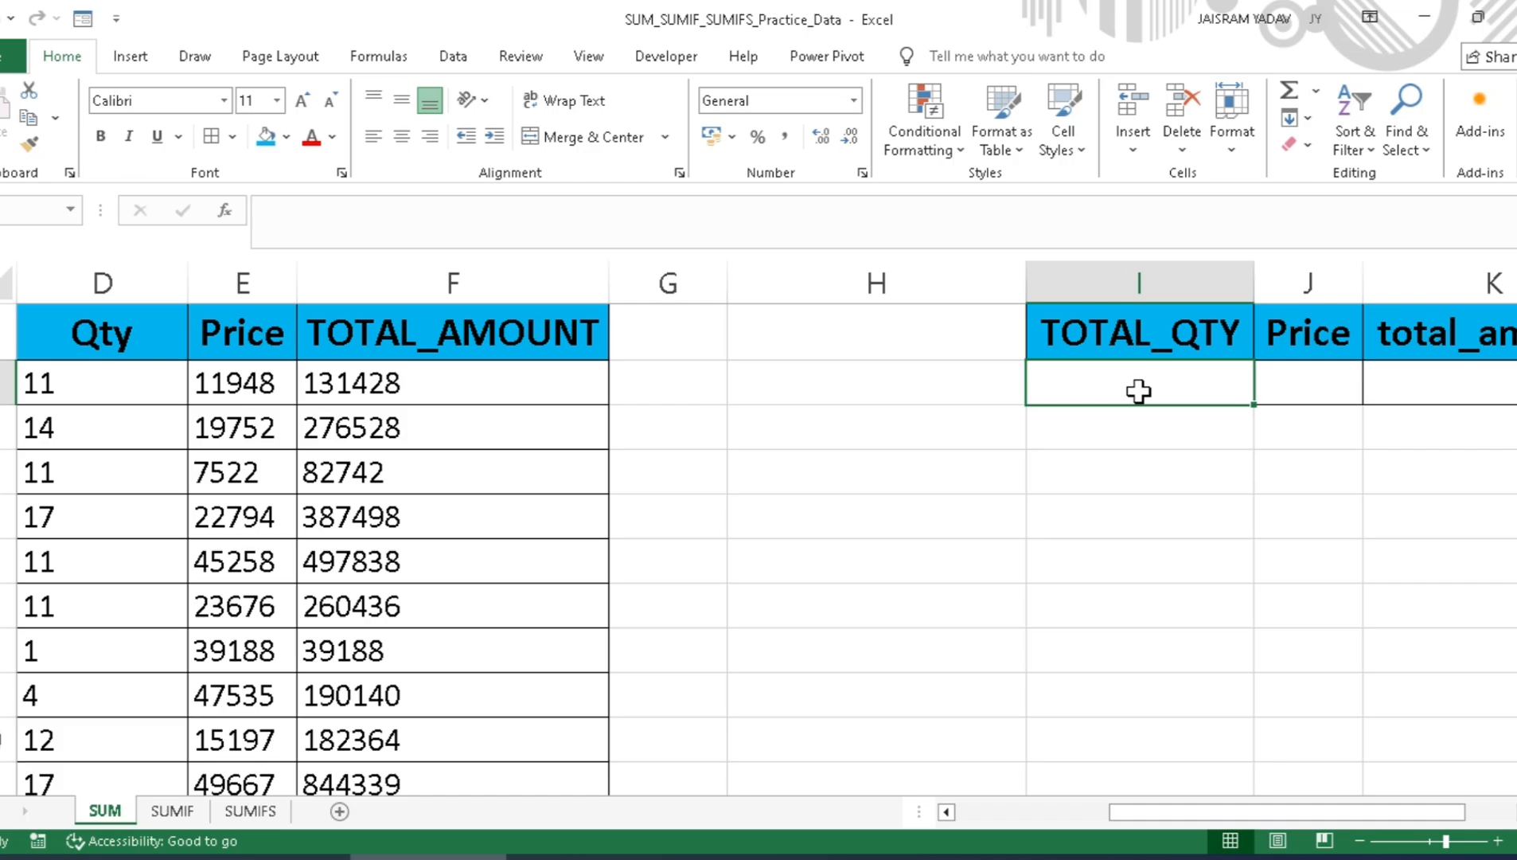
# Step: Enter the formula =2+3 in the cell below TOTAL_QTY and clear the cell again
pyautogui.write('=')
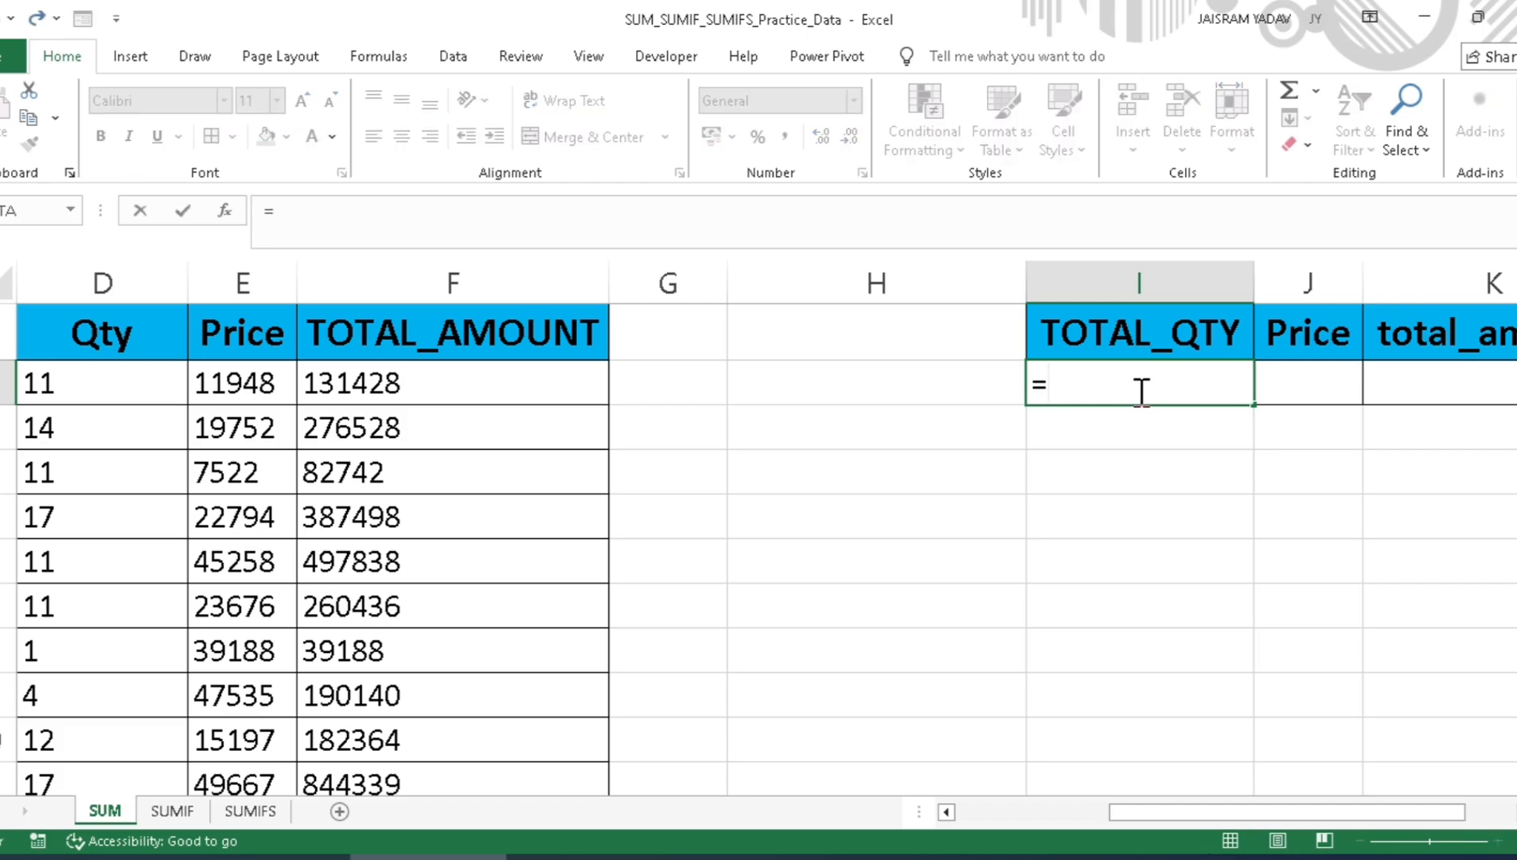
pyautogui.write('2+3')
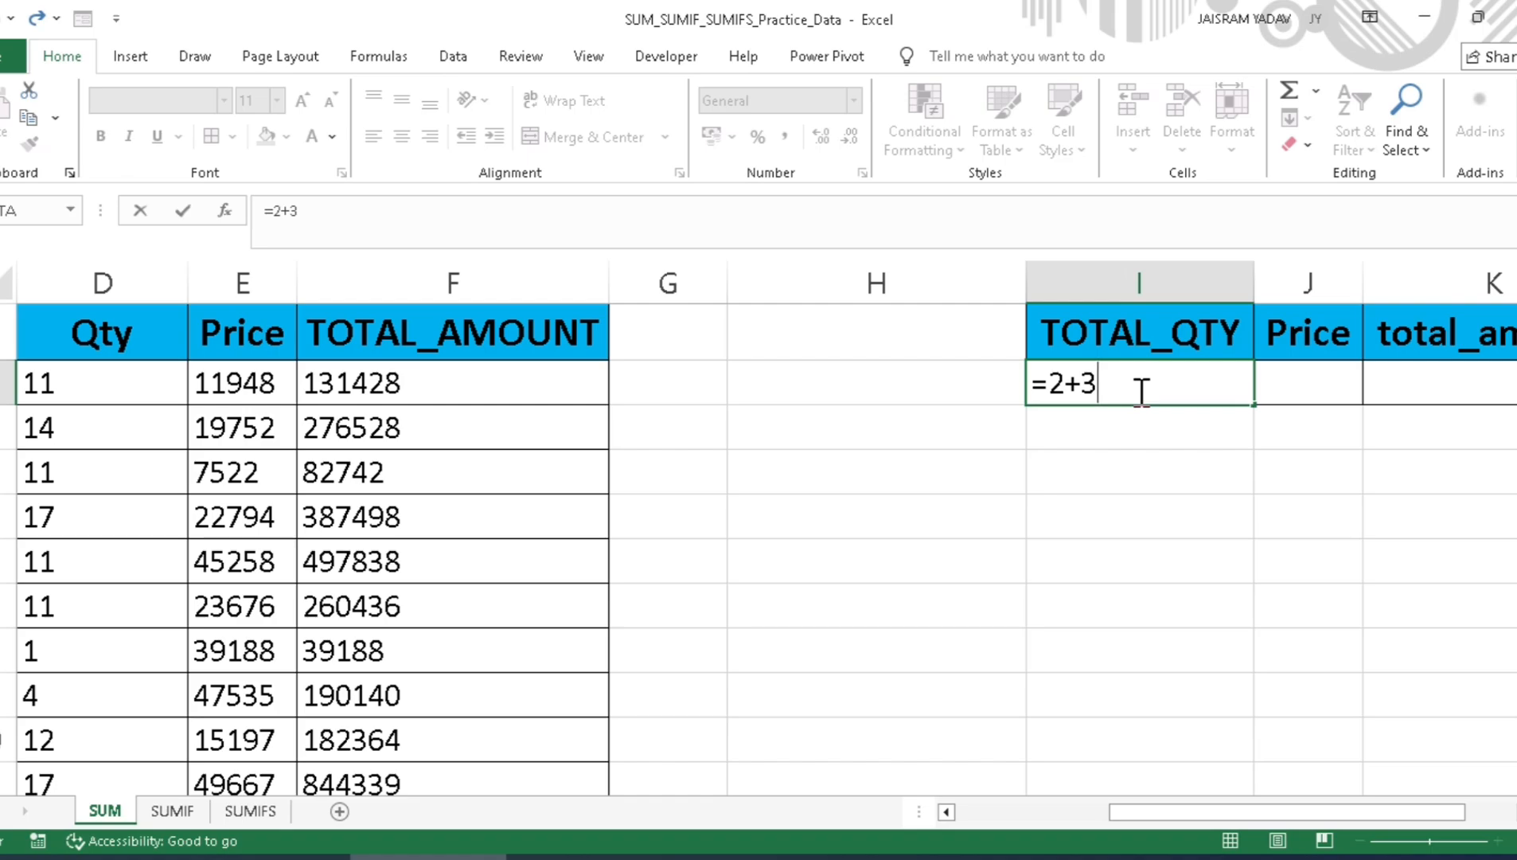
pyautogui.press('Return')
pyautogui.click(1138, 390)
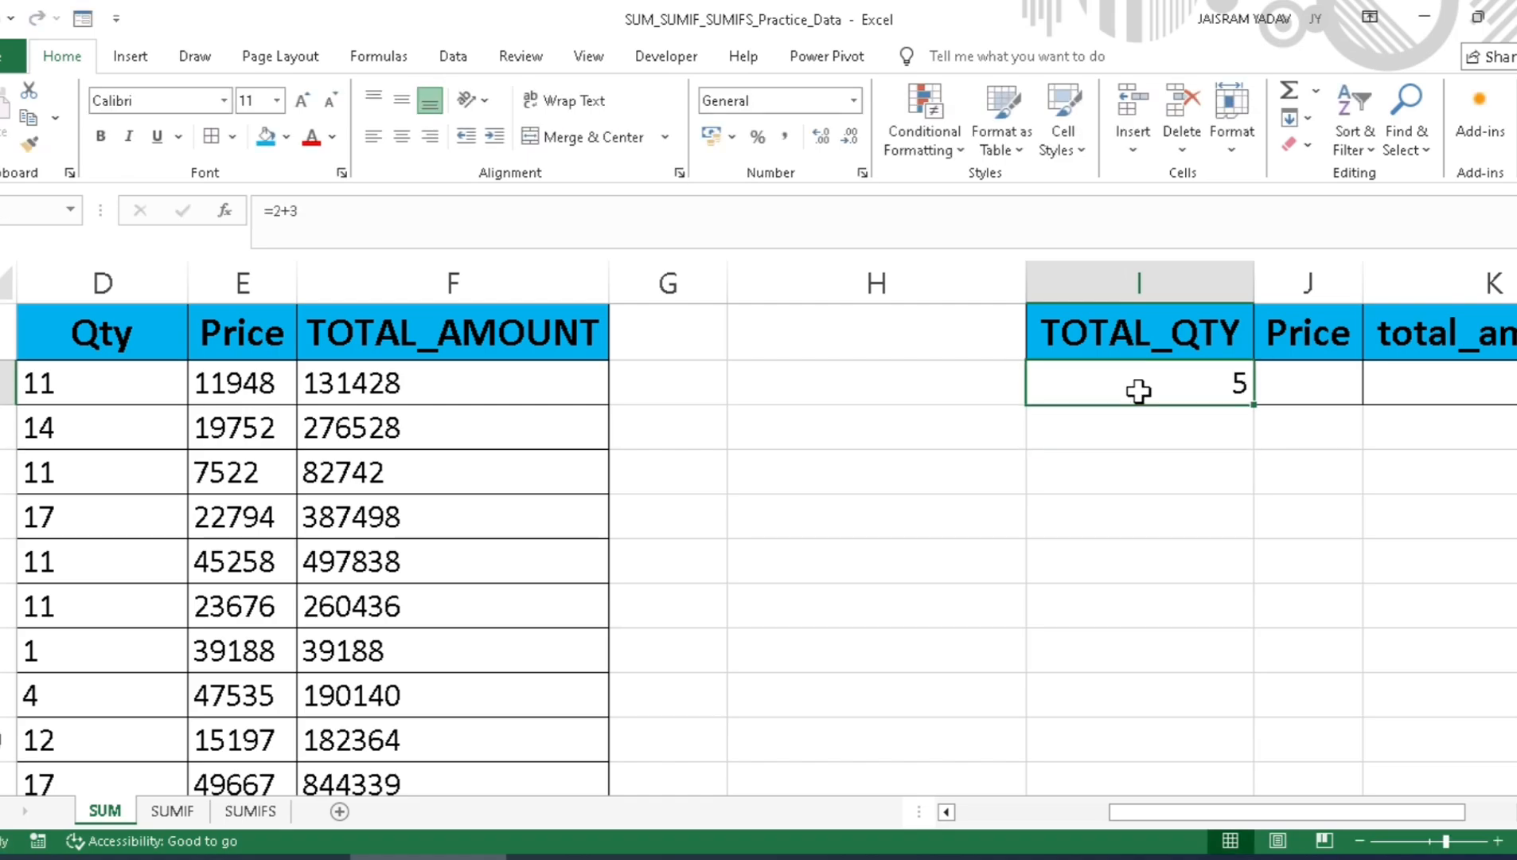
pyautogui.press('Delete')
# Step: Enter the formula =SUM(32,90) in the cell below TOTAL_QTY and delete it again
pyautogui.write('=')
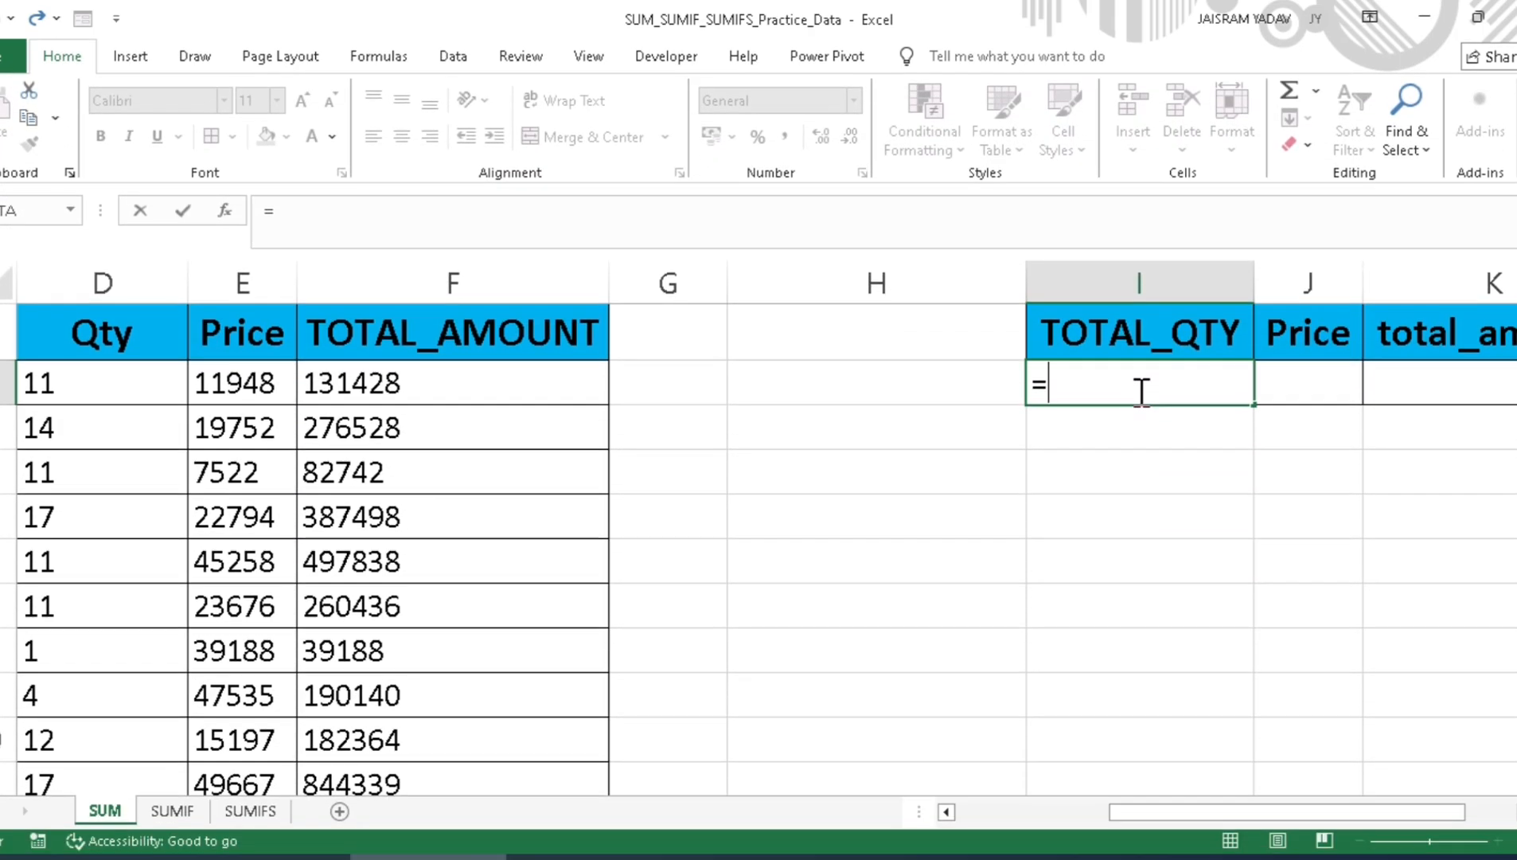
pyautogui.write('sum')
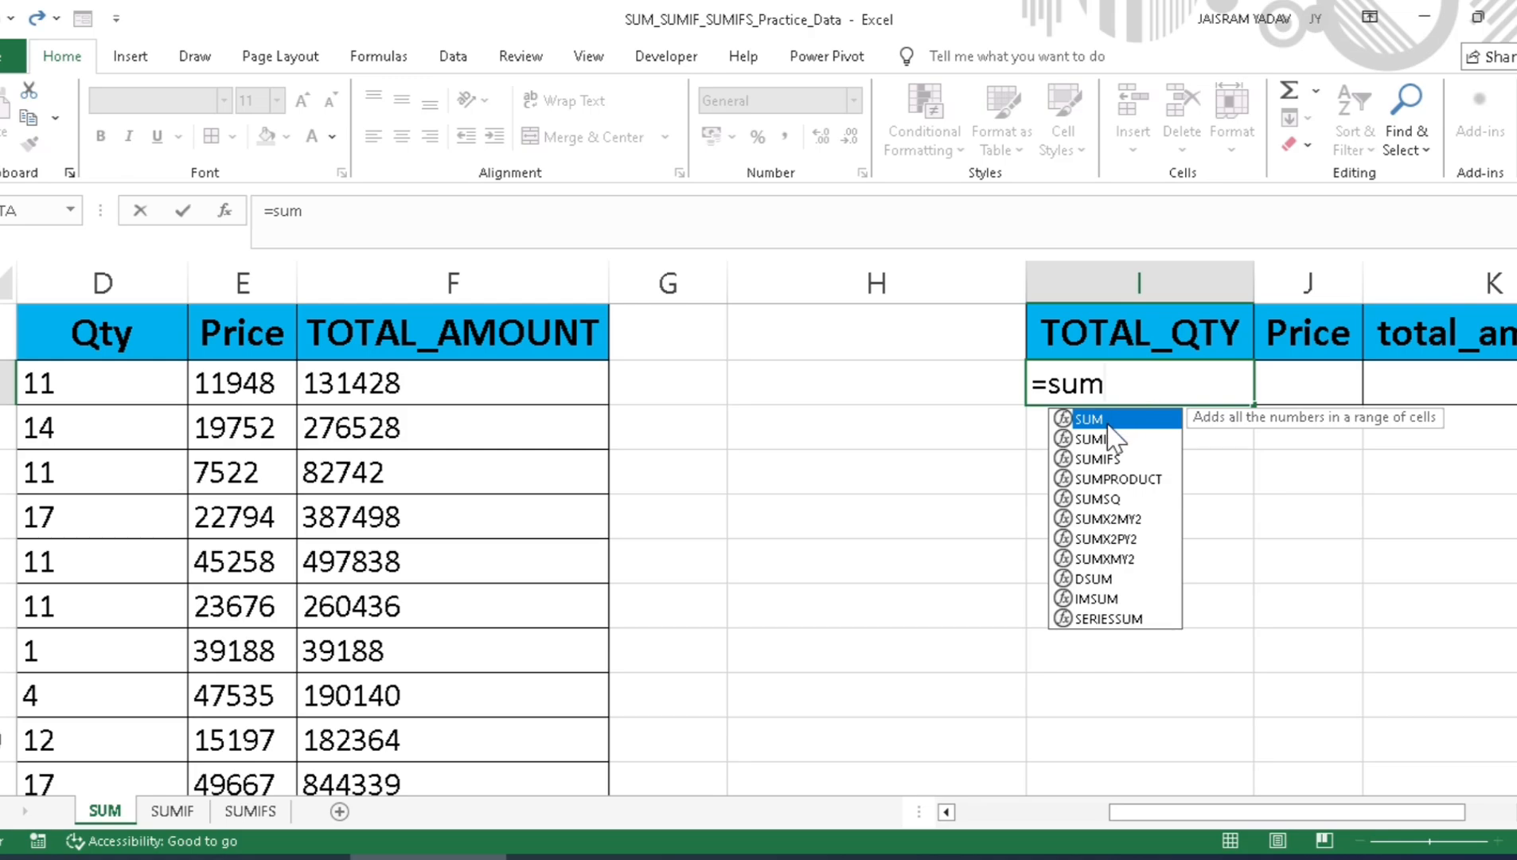
pyautogui.press('Tab')
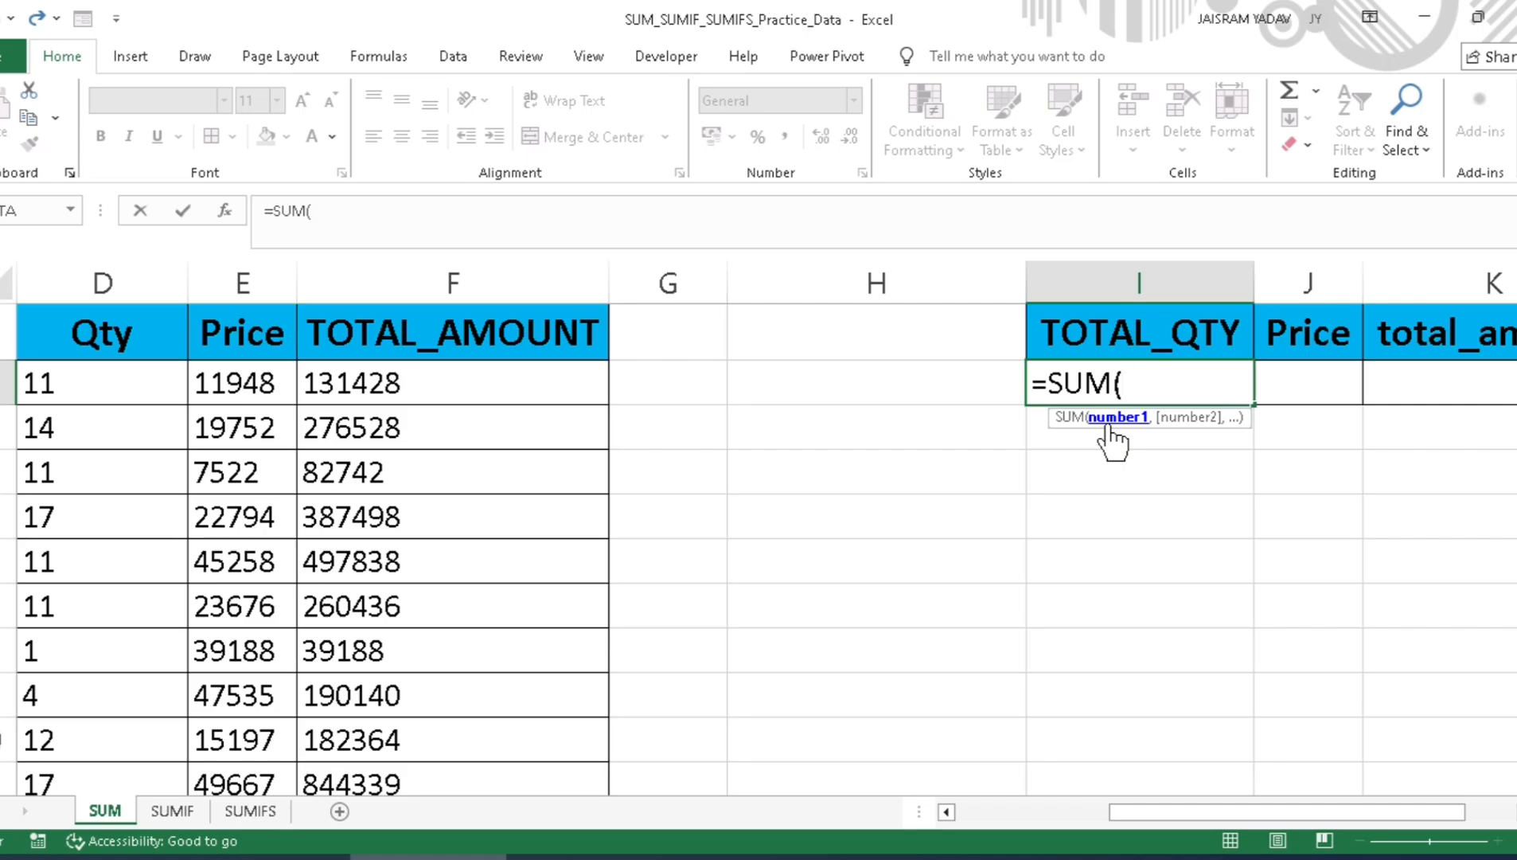
pyautogui.press('BackSpace')
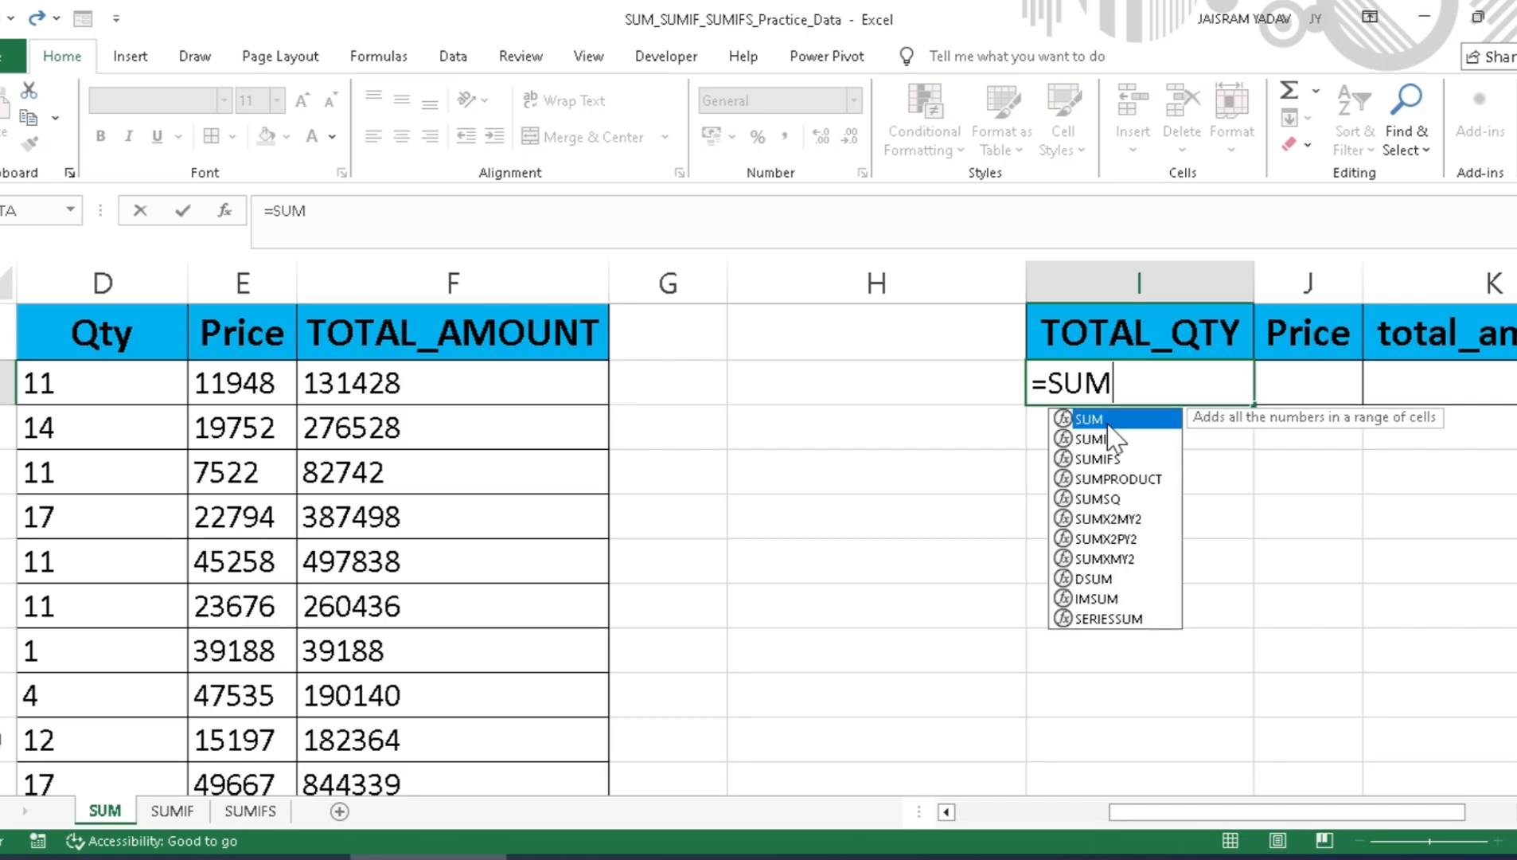
pyautogui.press('Tab')
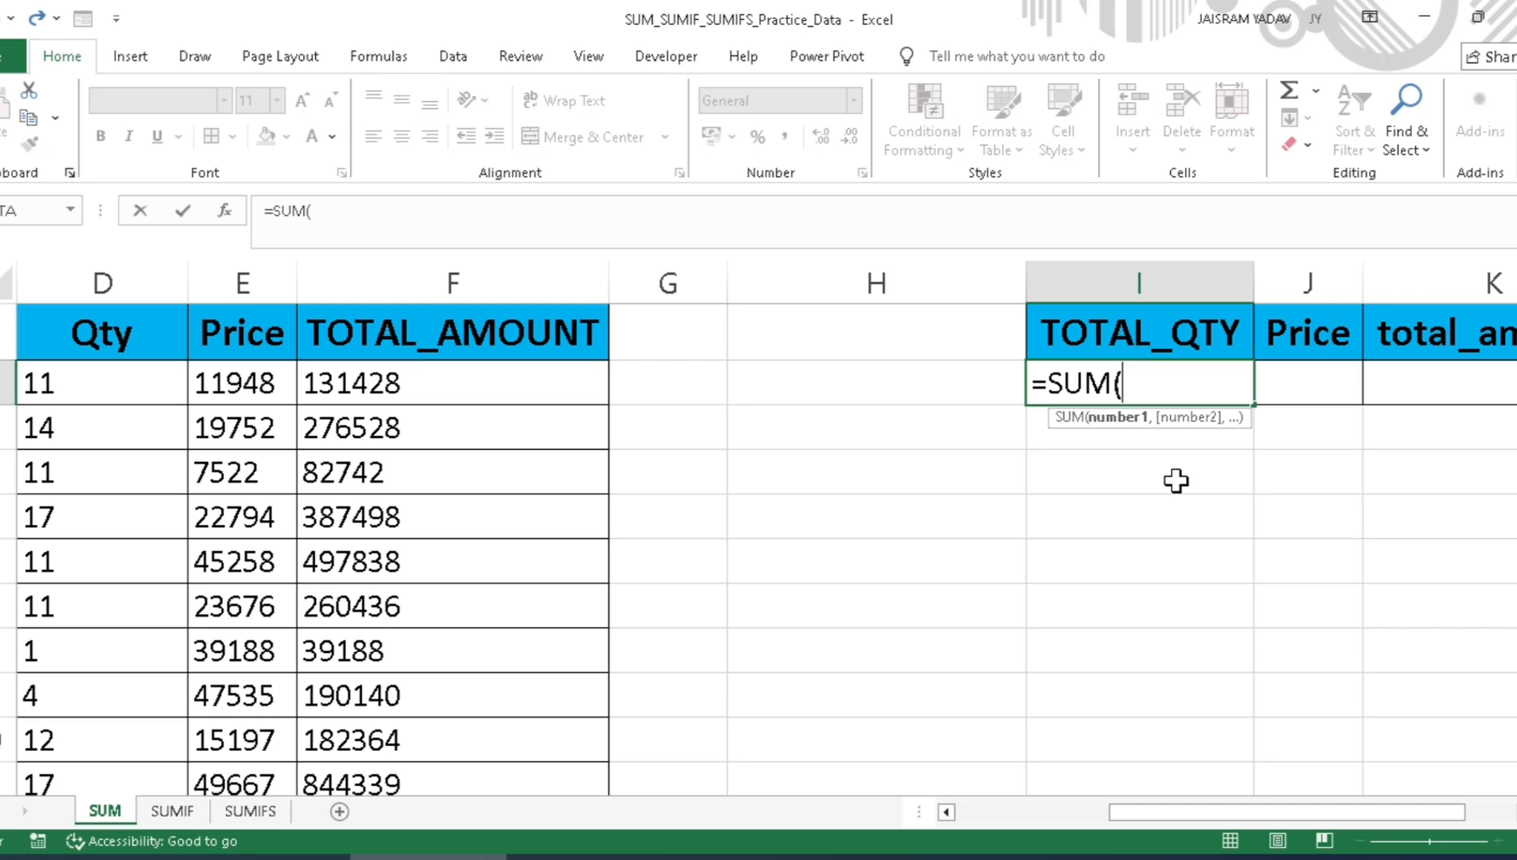
pyautogui.press('Left')
pyautogui.press('Left')
pyautogui.press('Left')
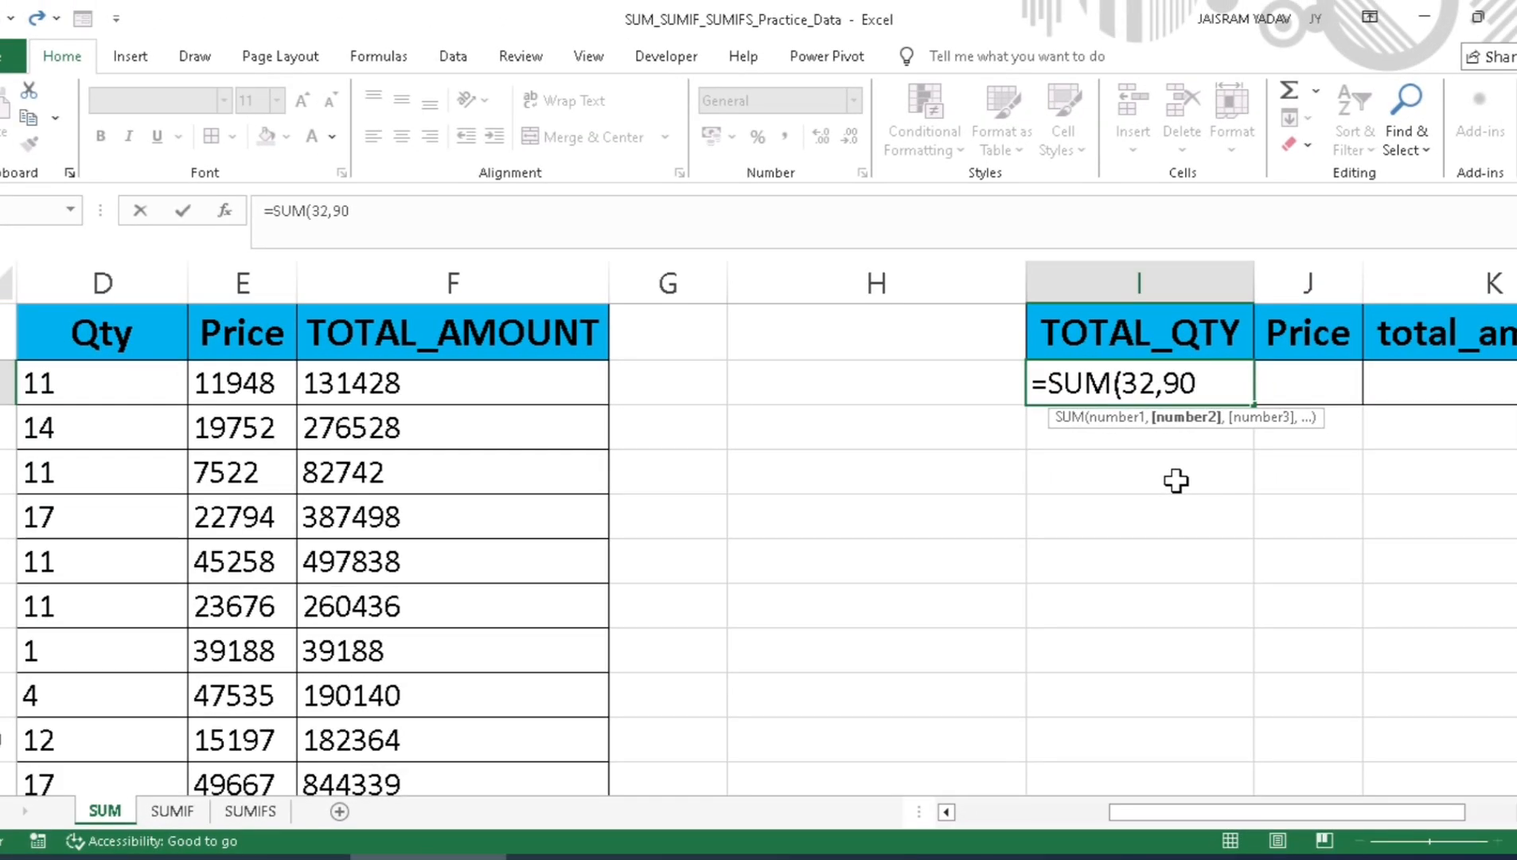
pyautogui.write(')')
pyautogui.press('Return')
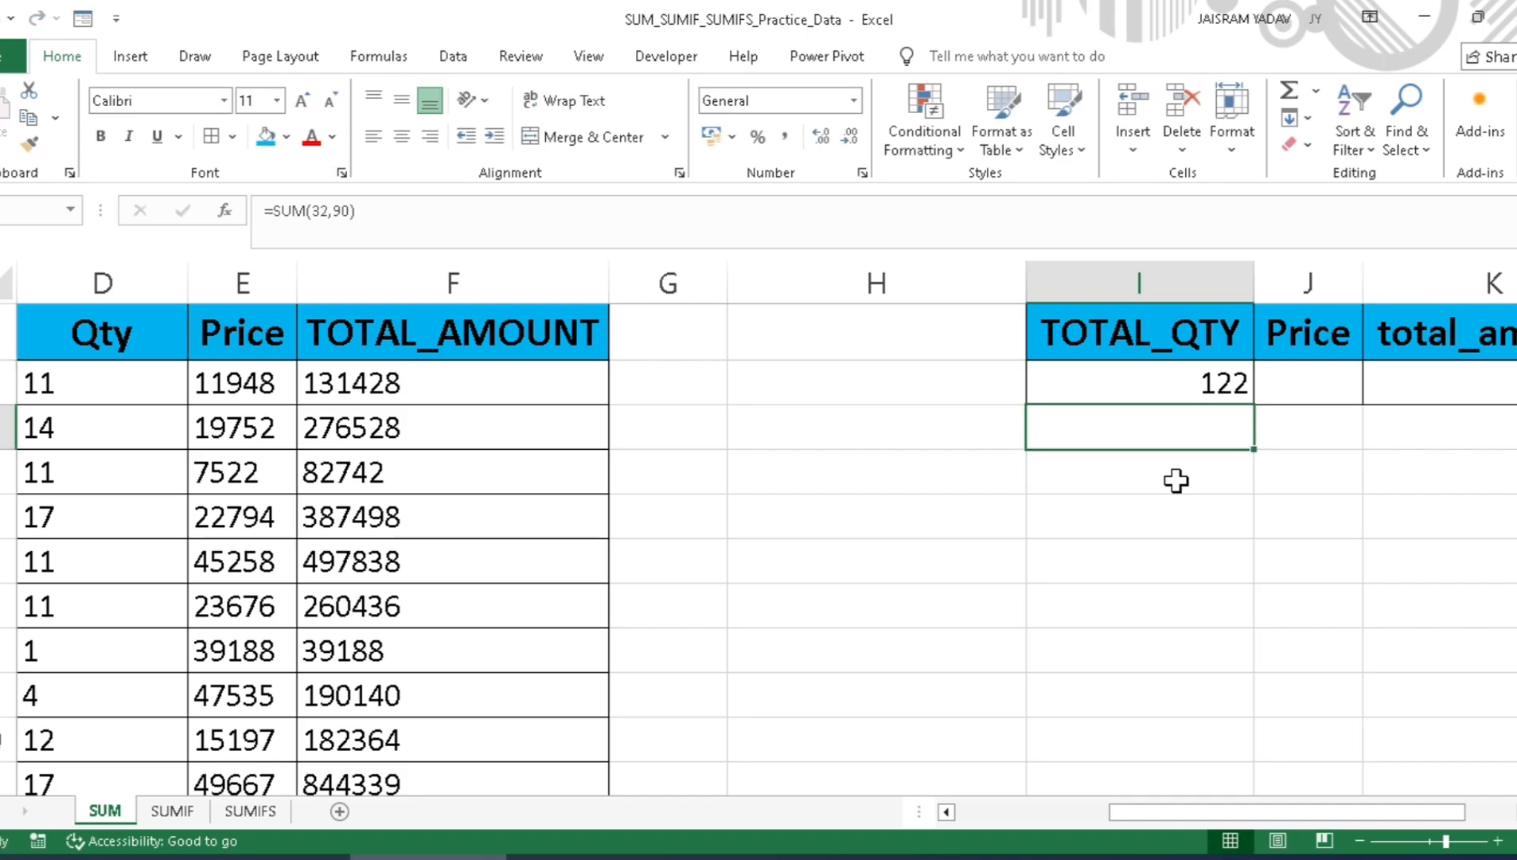
pyautogui.press('Up')
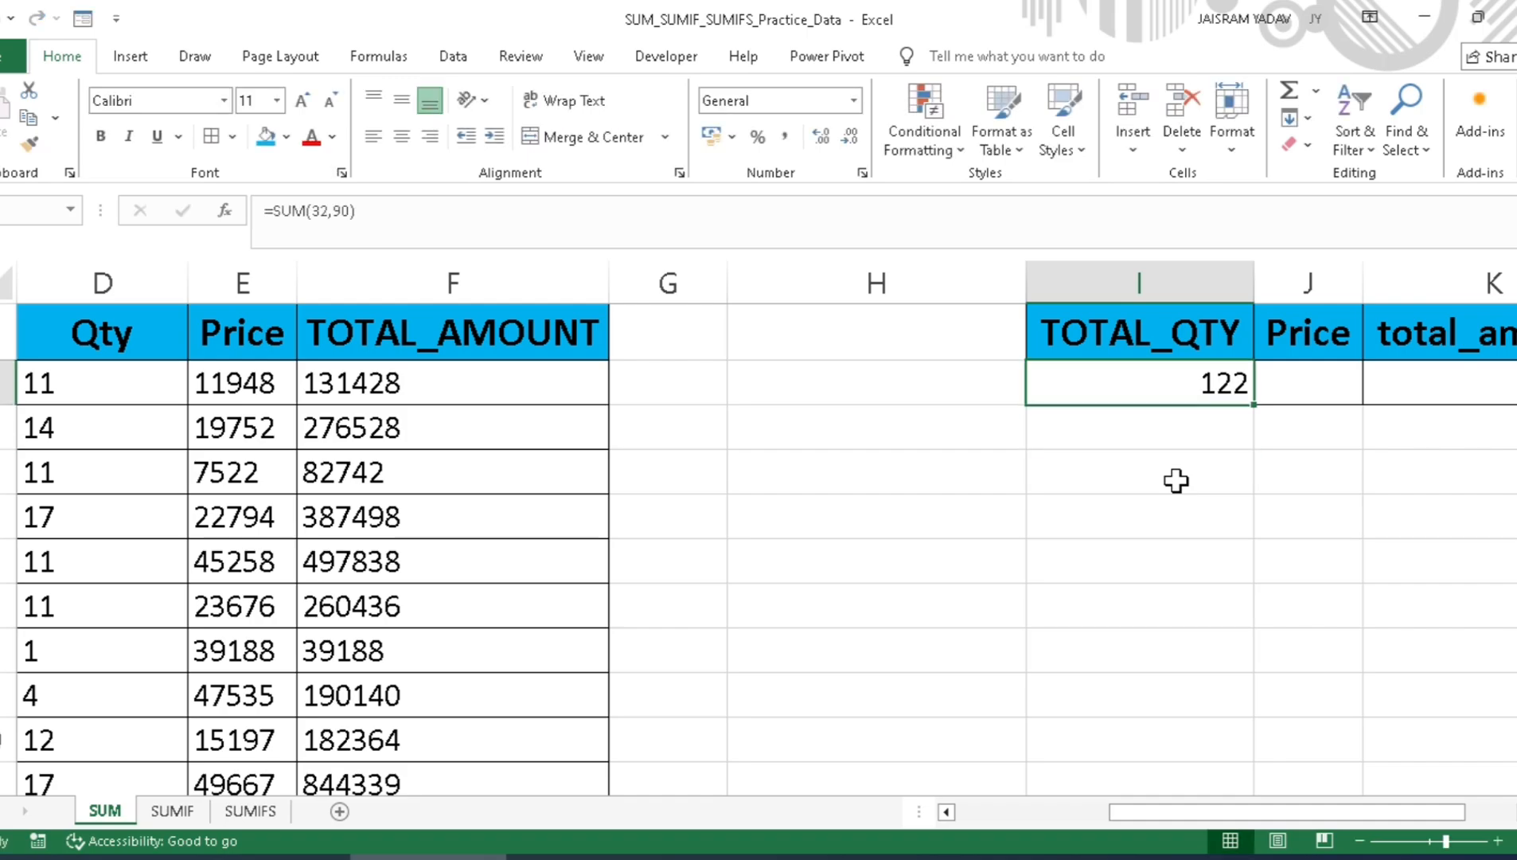
pyautogui.press('Delete')
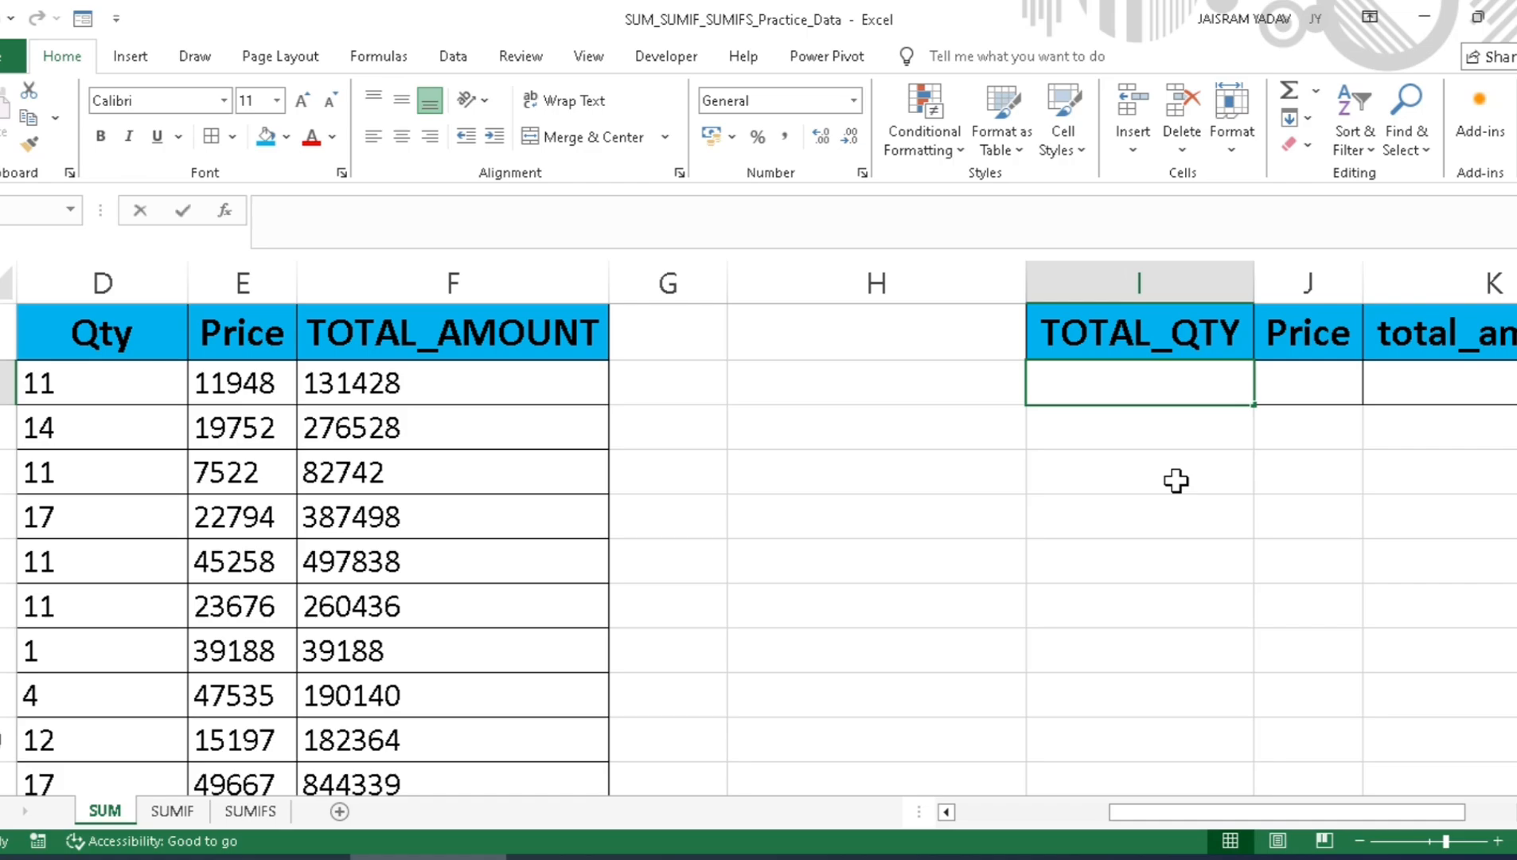
# Step: Total the Qty column in cell I2 below TOTAL_QTY with the formula =SUM(D2:D101)
pyautogui.write('=sum')
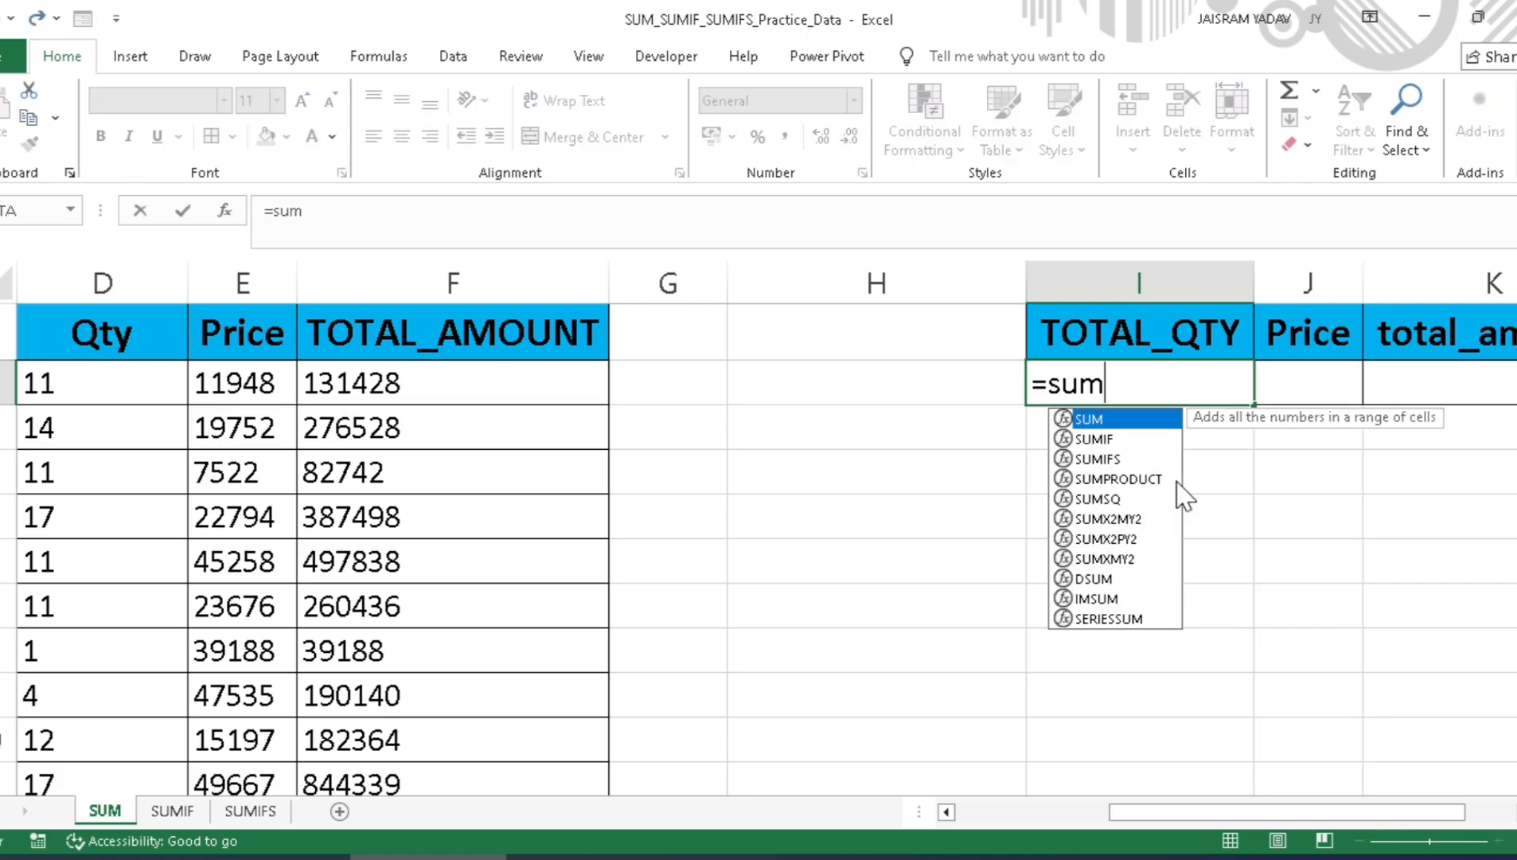
pyautogui.press('Tab')
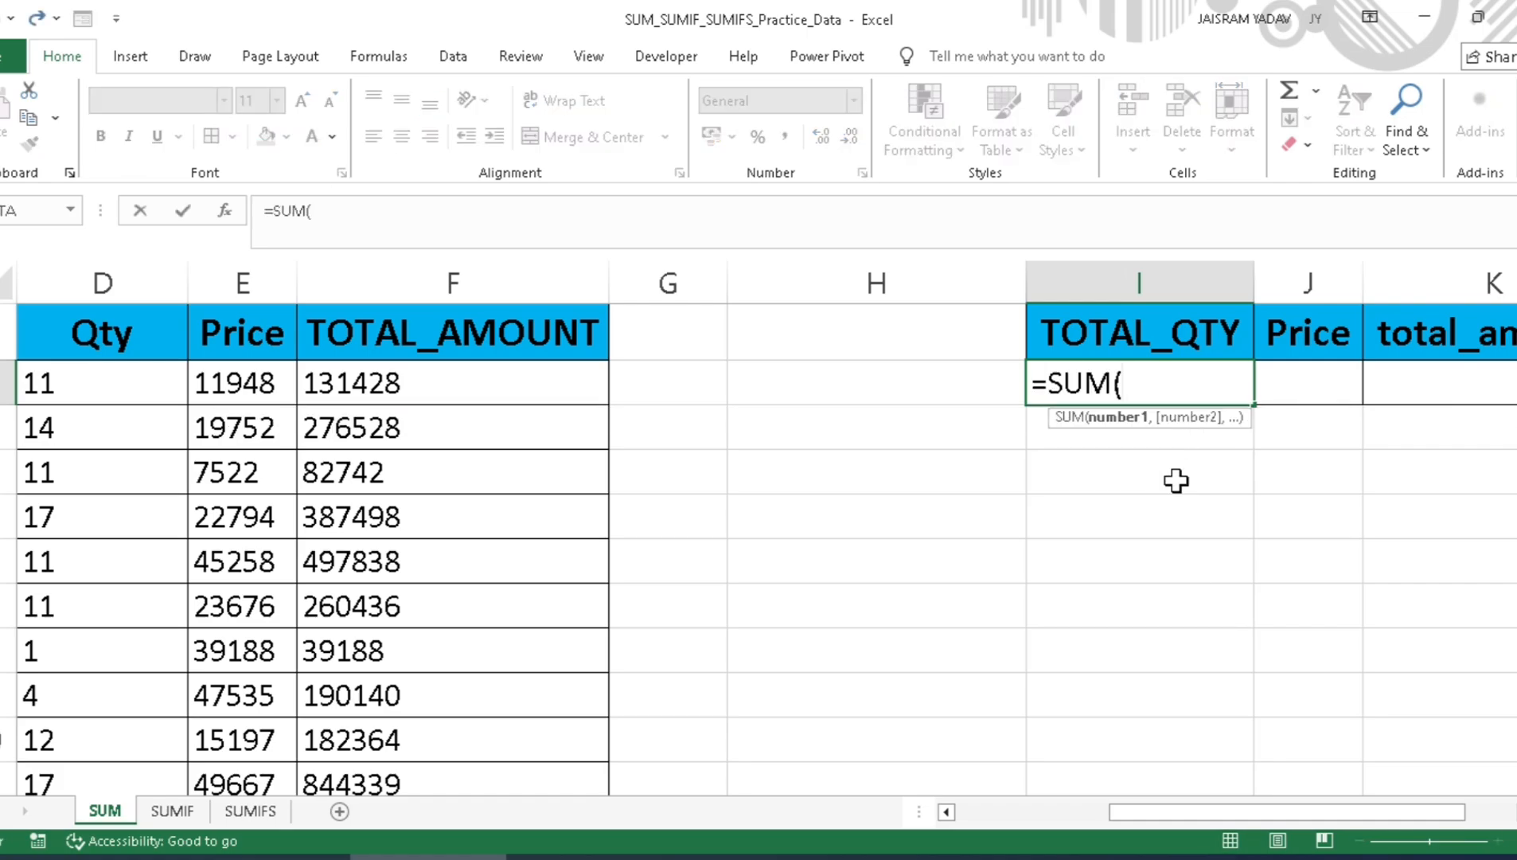
pyautogui.press('Left')
pyautogui.press('Left')
pyautogui.press('Left')
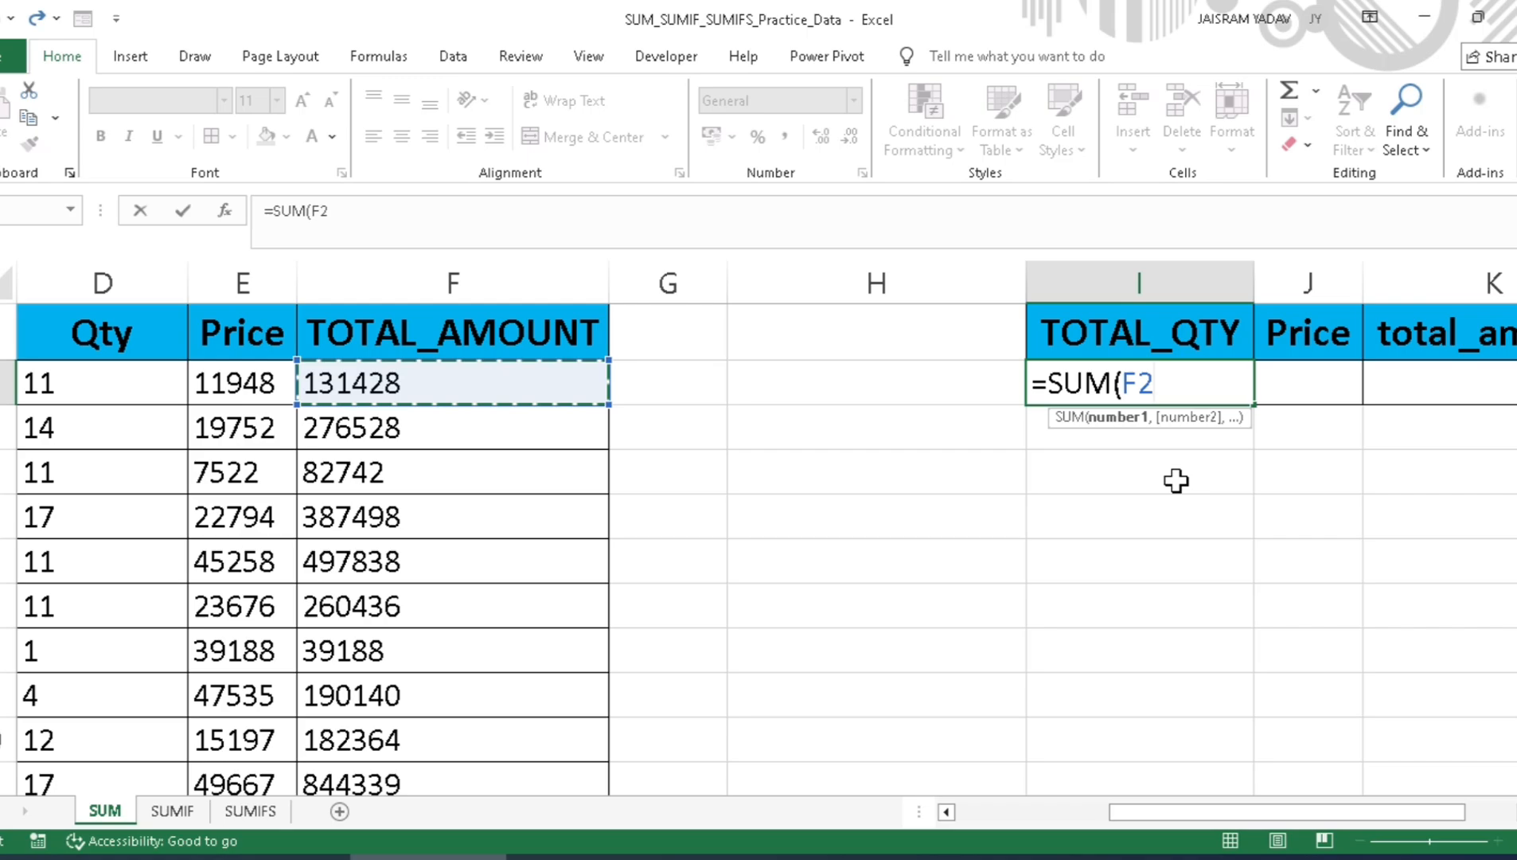
pyautogui.press('Left')
pyautogui.press('Left')
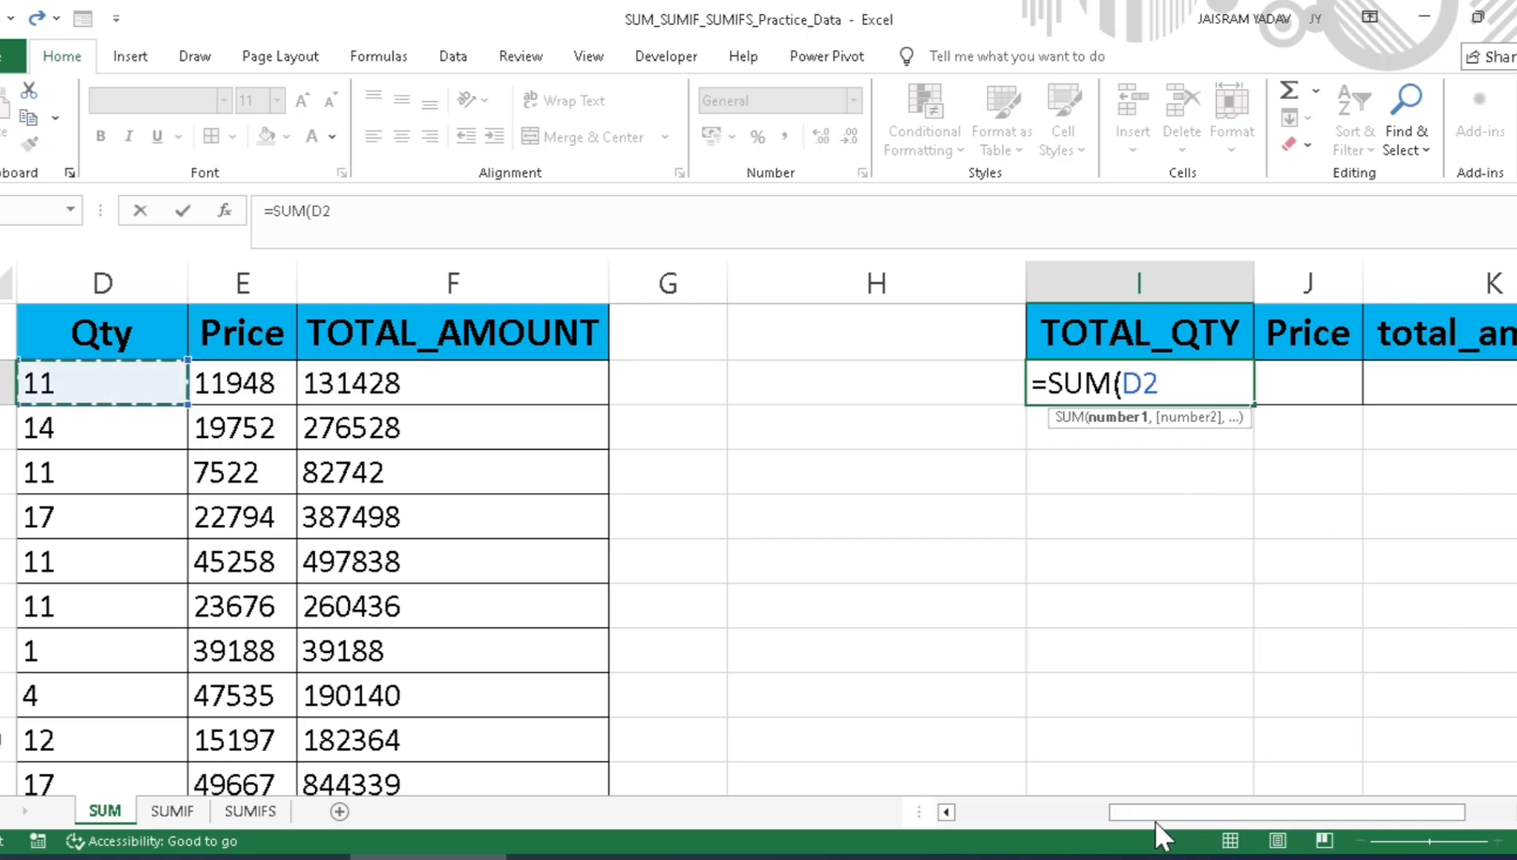
pyautogui.moveTo(1154, 816); pyautogui.dragTo(1030, 820)
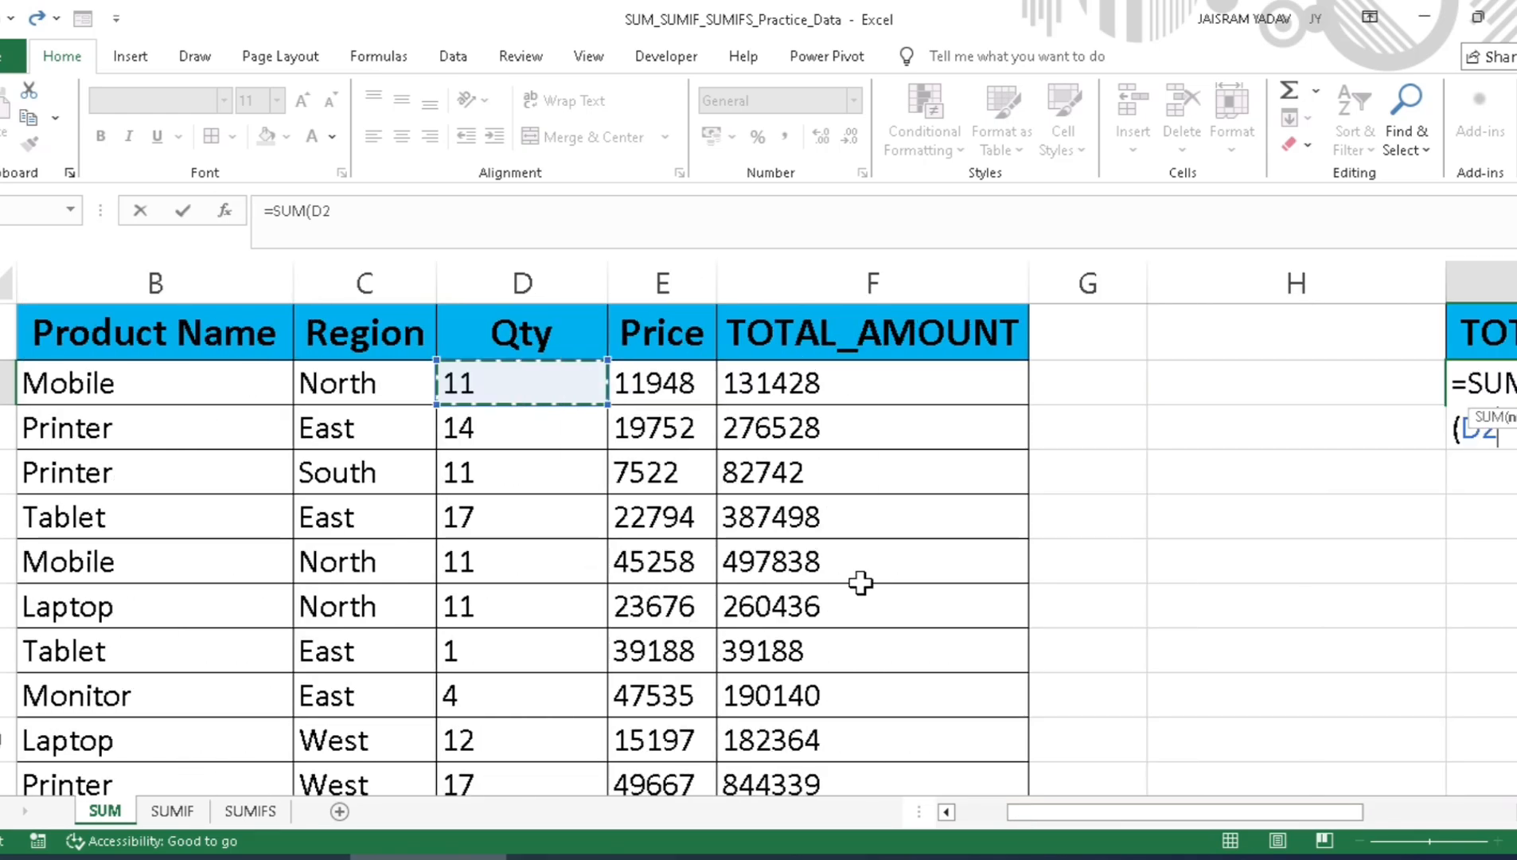
pyautogui.press('Right')
pyautogui.press('Left')
pyautogui.hotkey('ctrl', 'shift', 'Down')
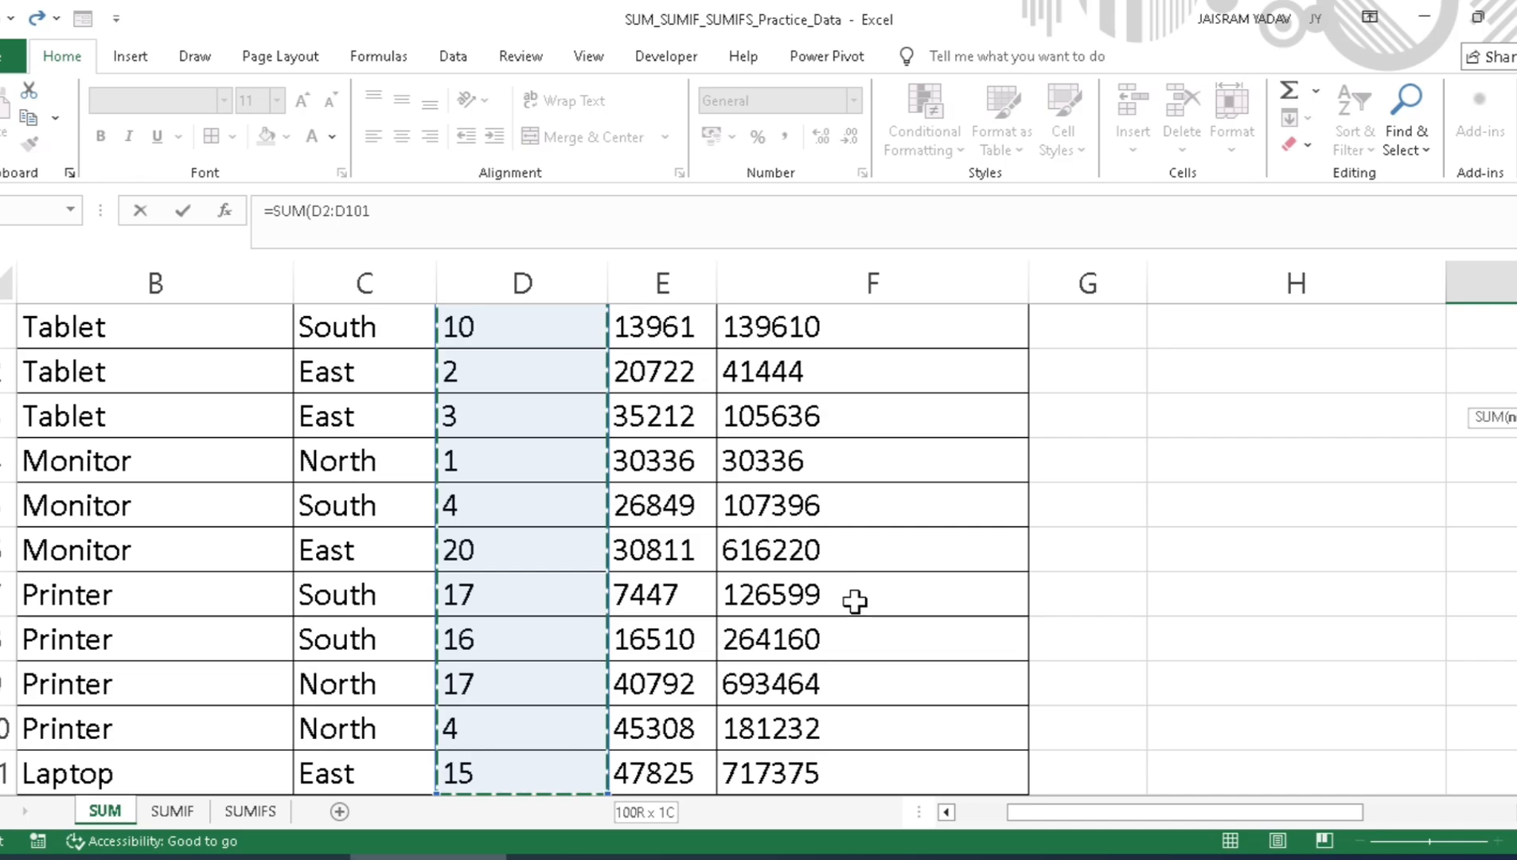
pyautogui.scroll(-1, 543, 682)
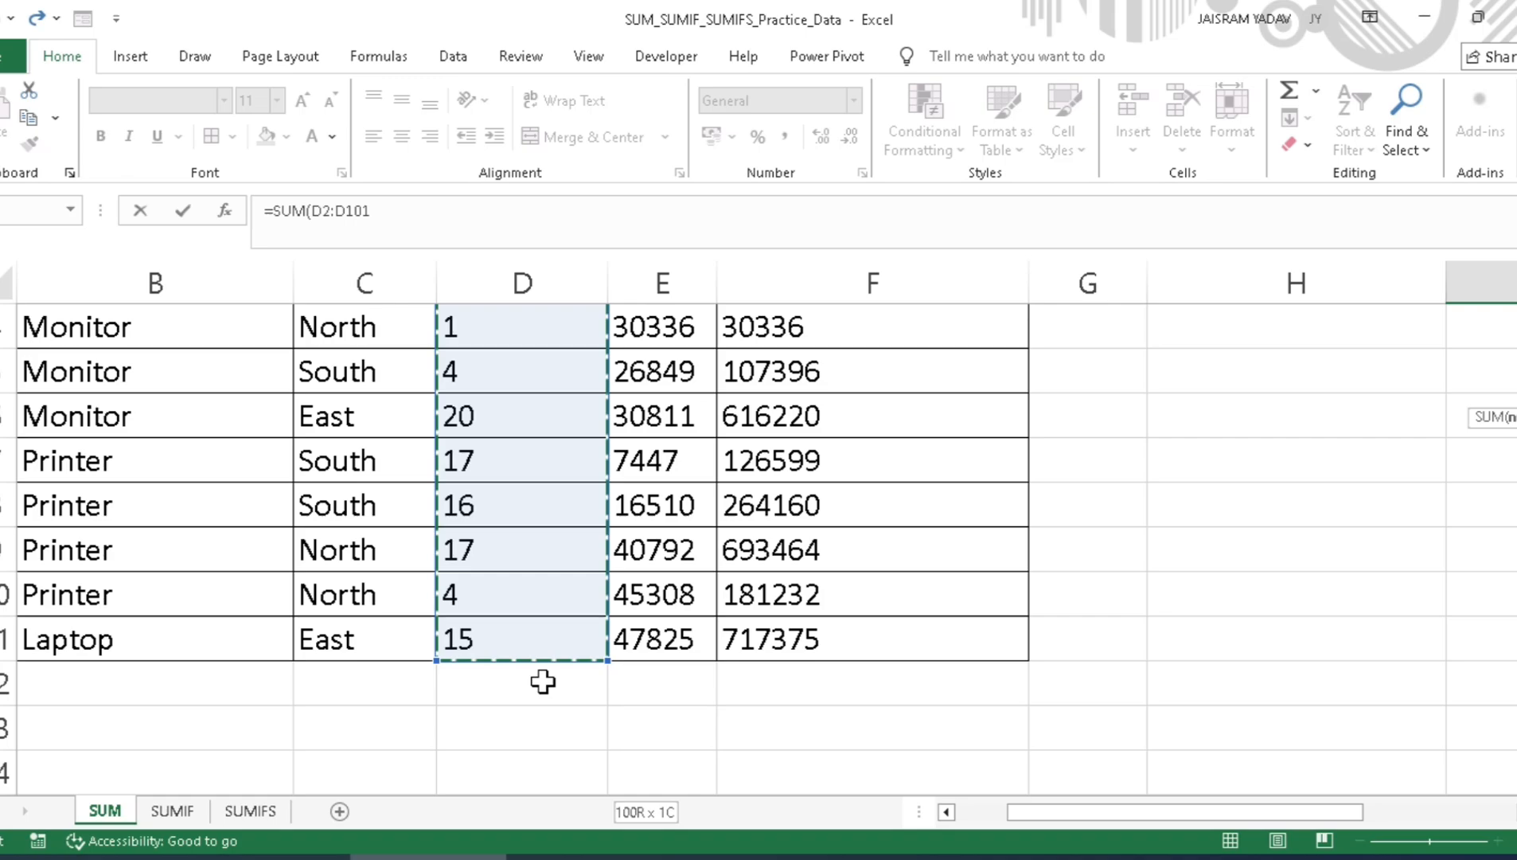
pyautogui.hotkey('ctrl', 'BackSpace')
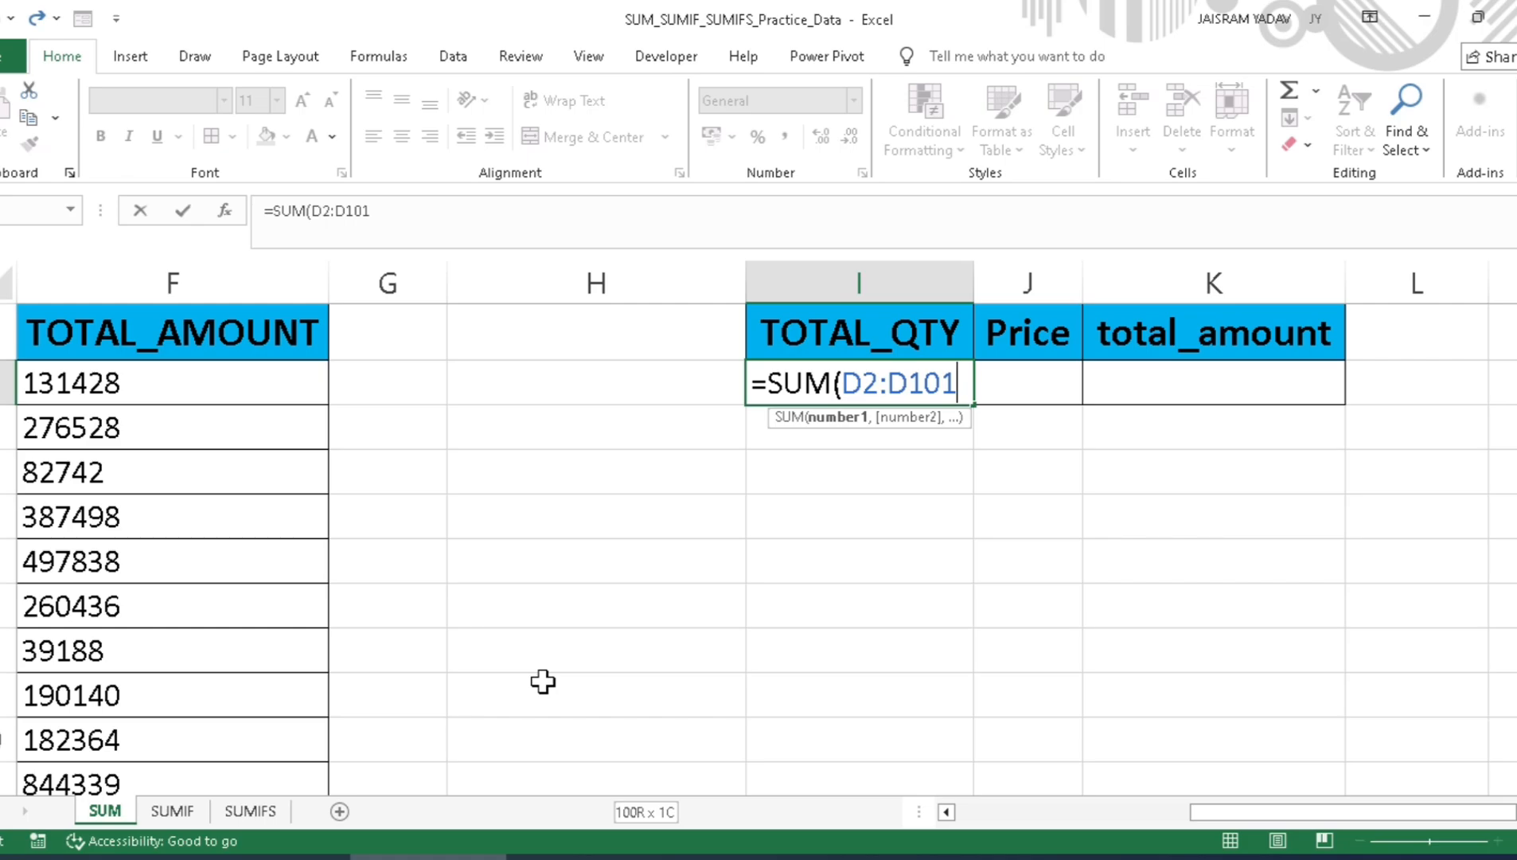
pyautogui.press('Return')
pyautogui.press('Up')
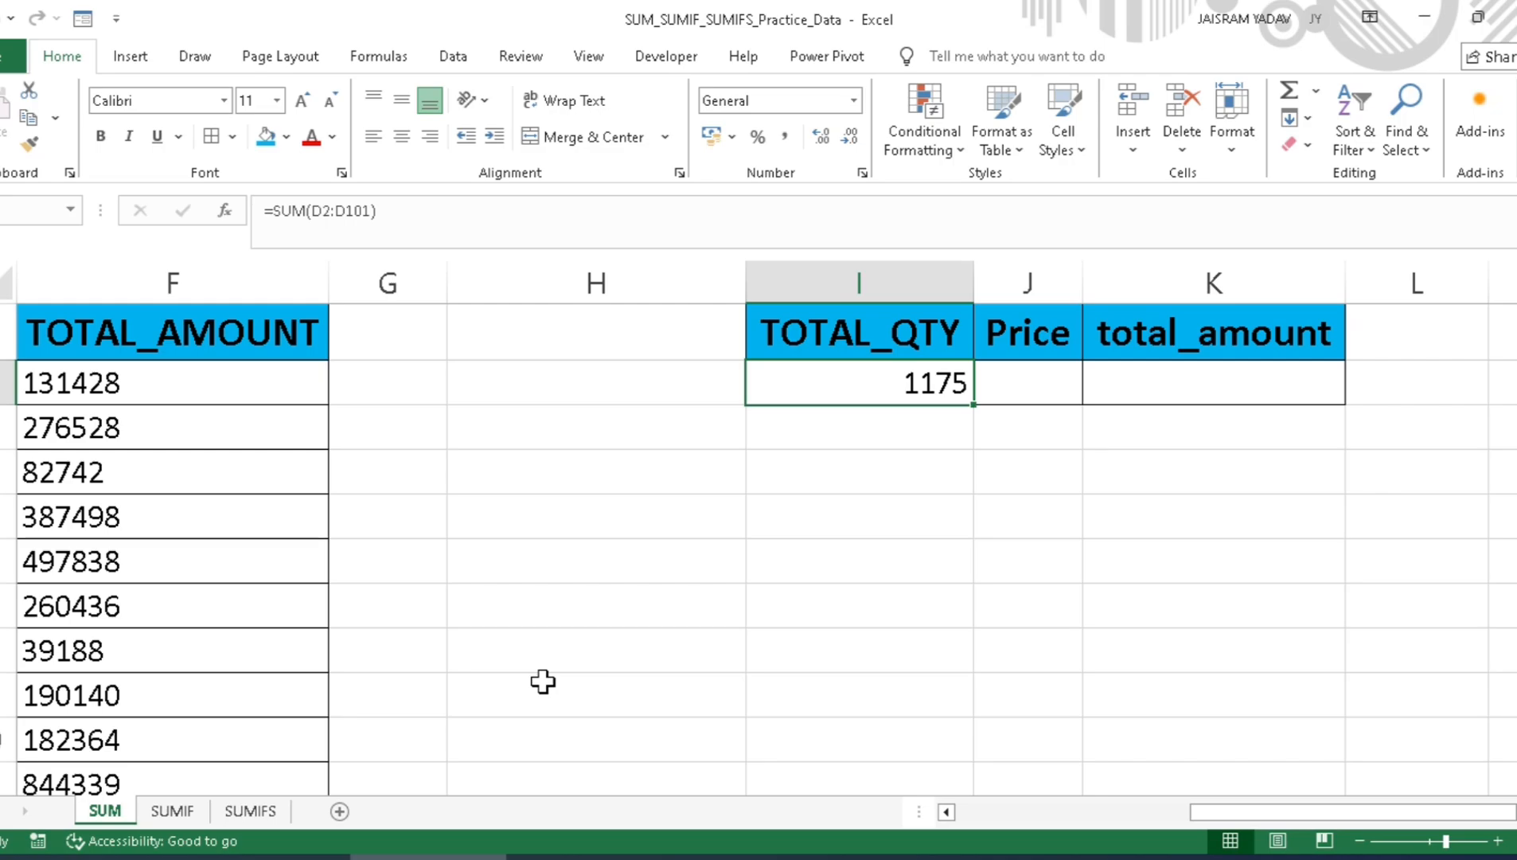
# Step: Total the Price column in cell J2 of the summary table with the formula =SUM(E2:E101)
pyautogui.press('Right')
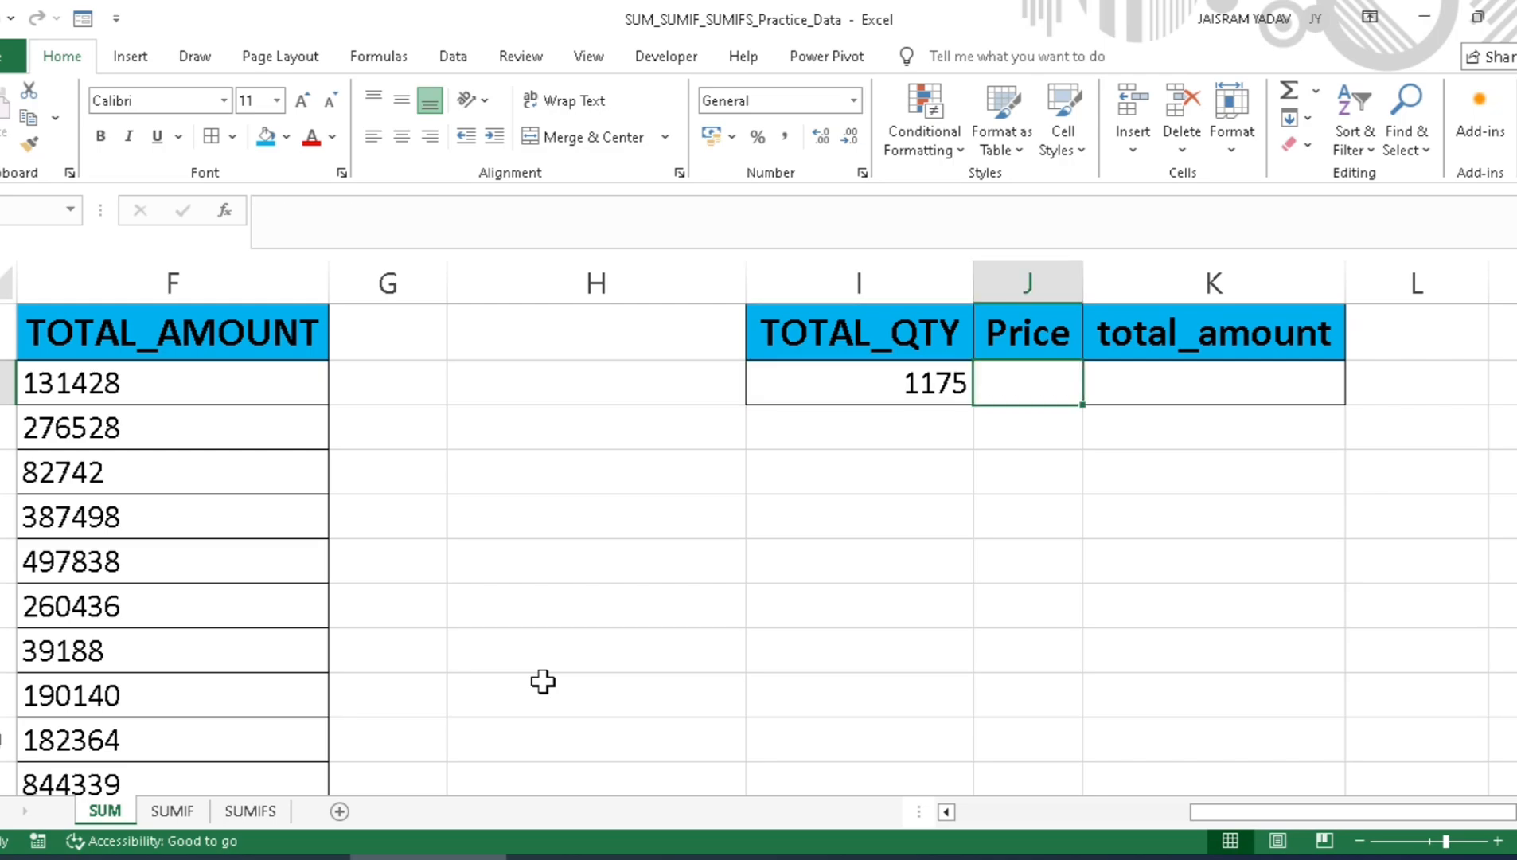
pyautogui.write('=sum')
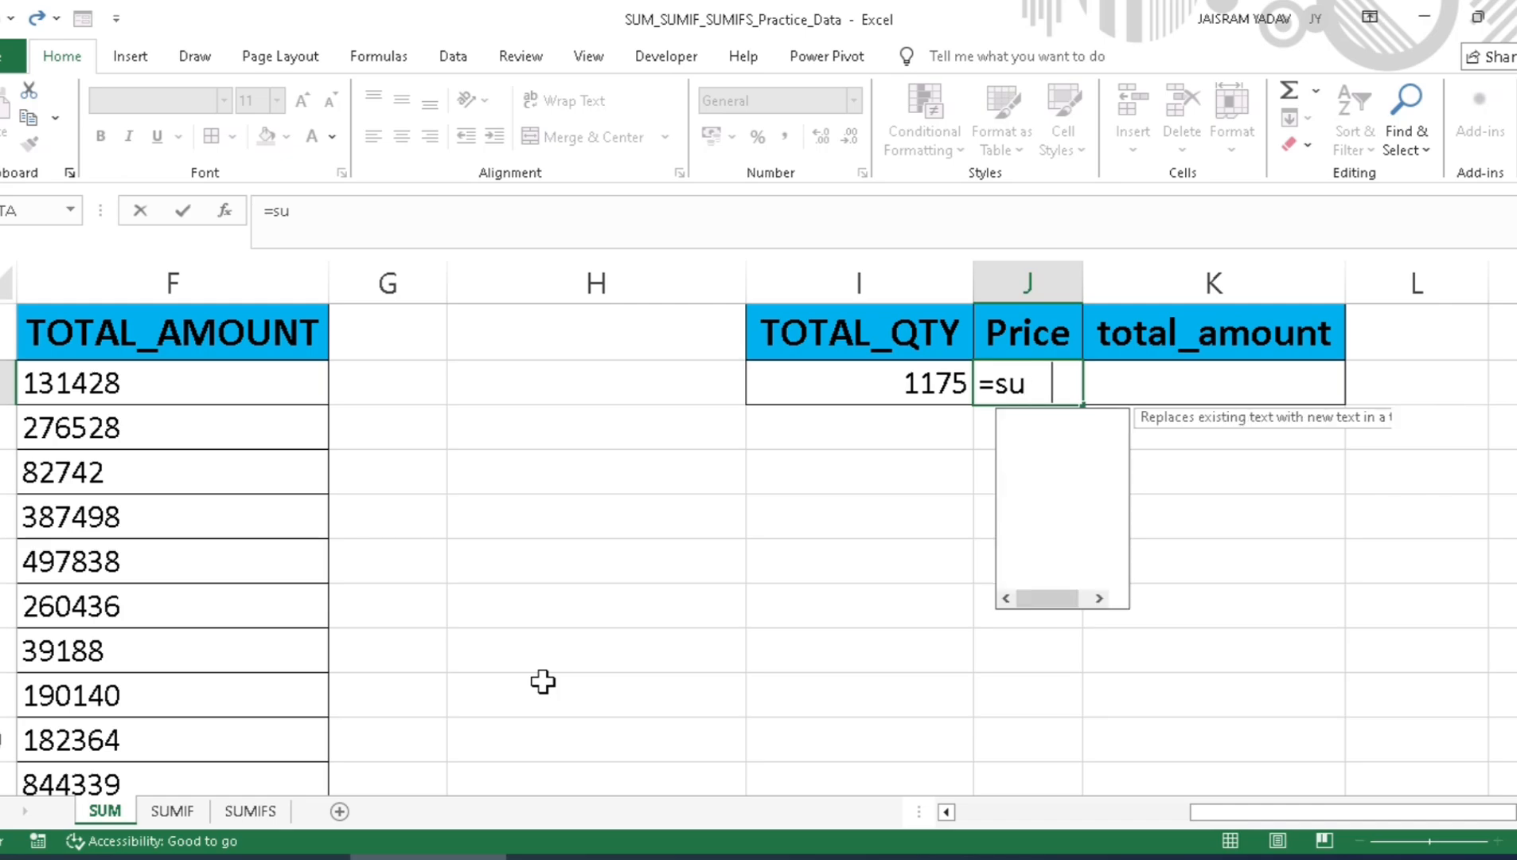
pyautogui.press('Tab')
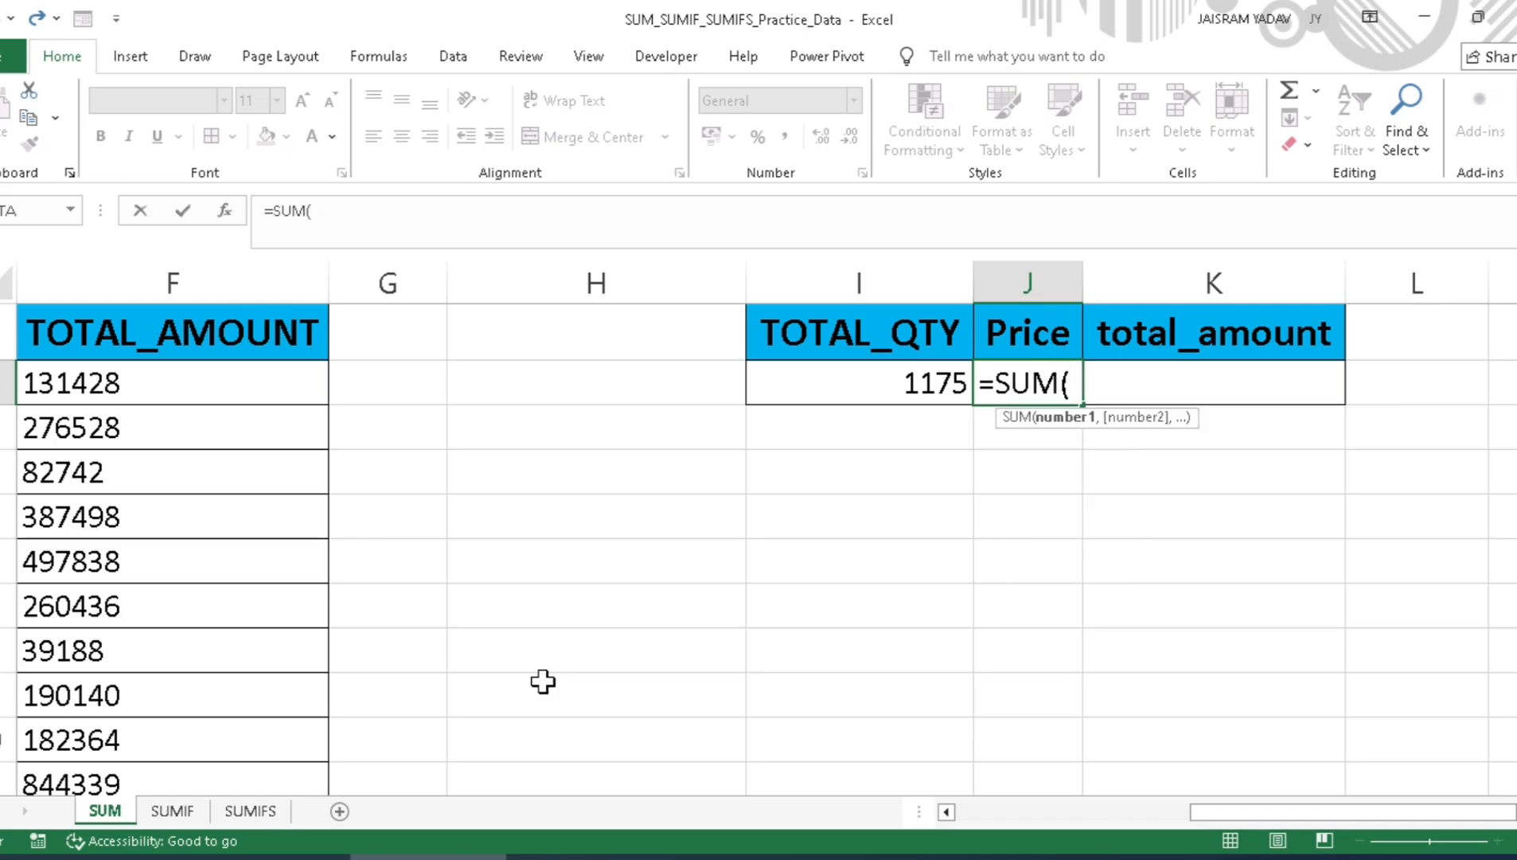
pyautogui.press('Left')
pyautogui.press('Left')
pyautogui.press('Left')
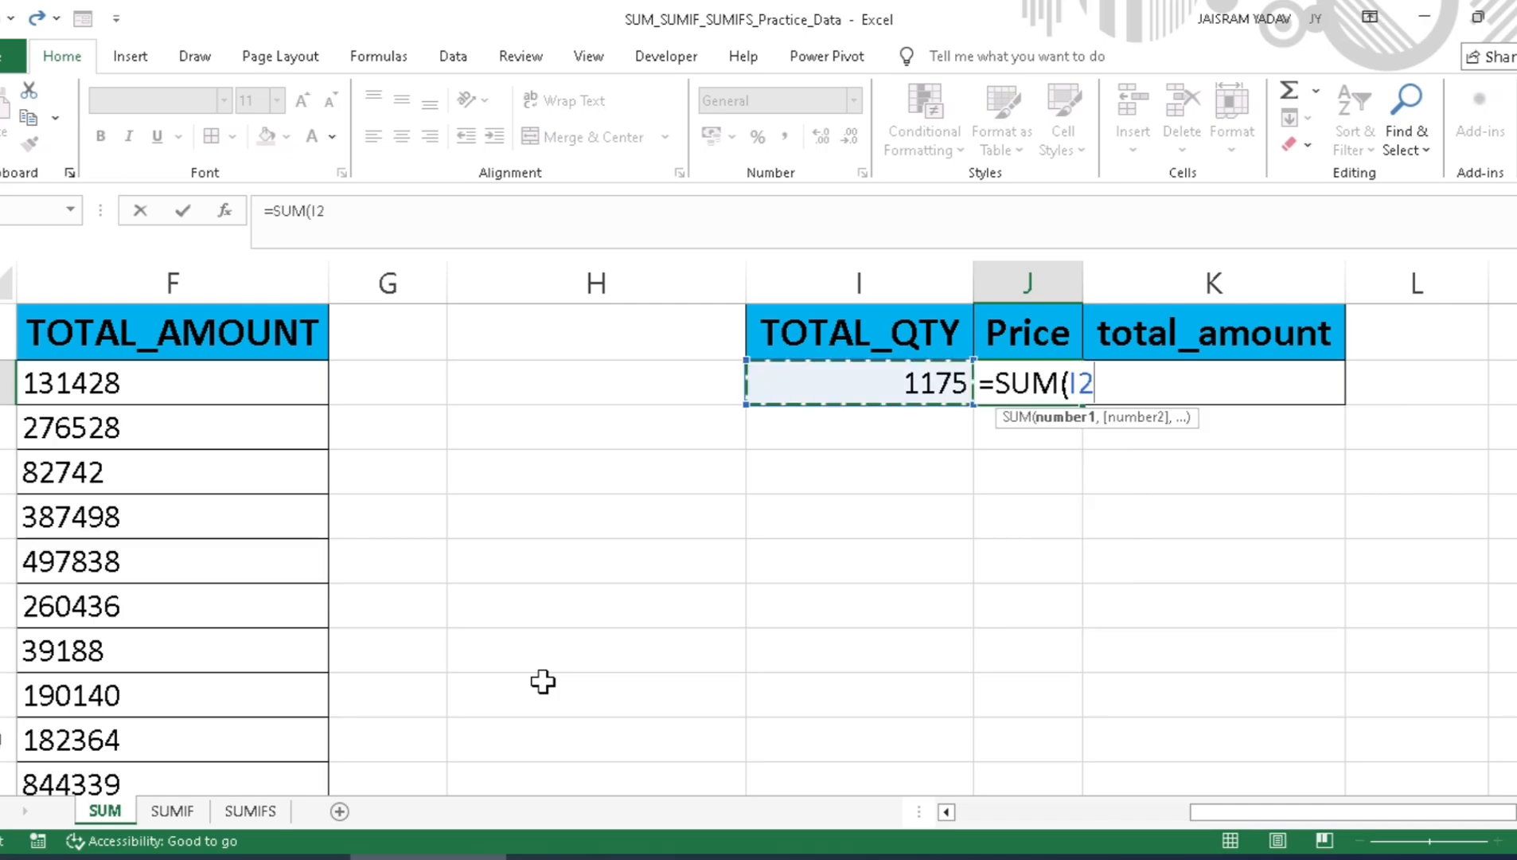
pyautogui.press('Left')
pyautogui.press('Left')
pyautogui.press('Left')
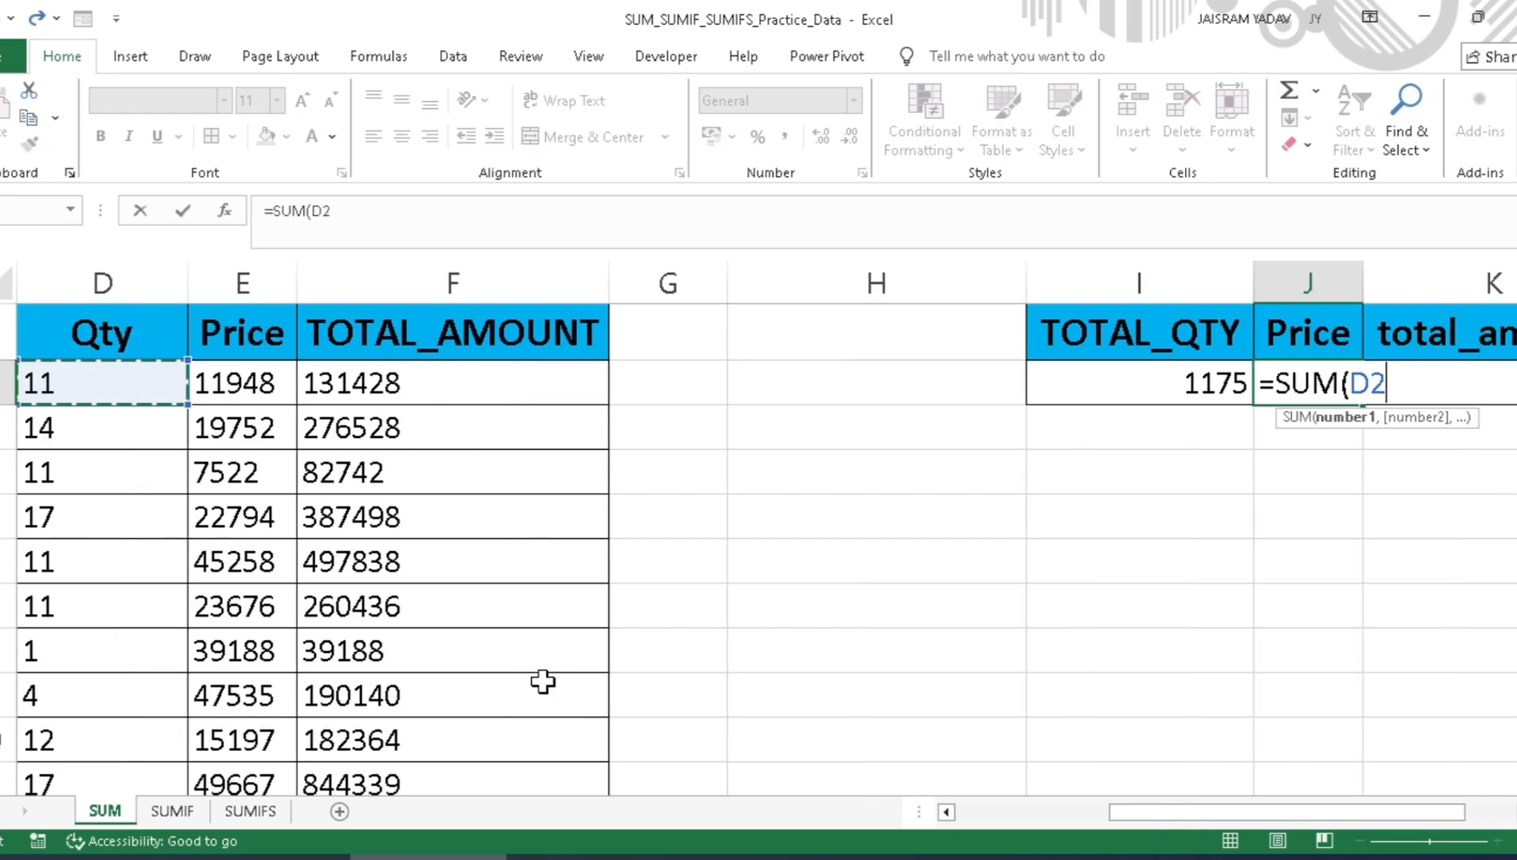
pyautogui.press('Right')
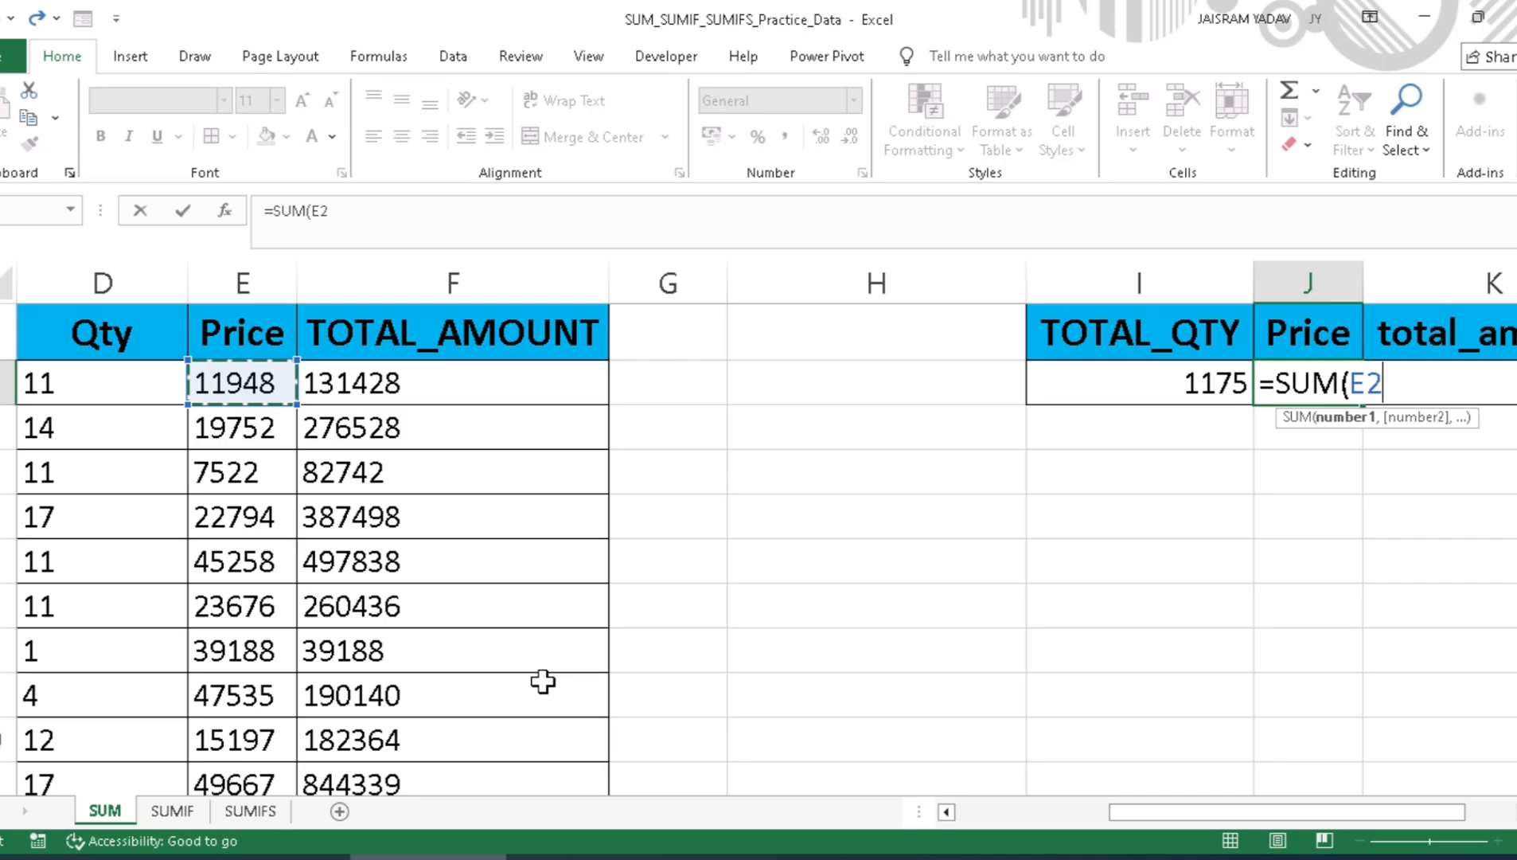
pyautogui.hotkey('ctrl', 'shift', 'Down')
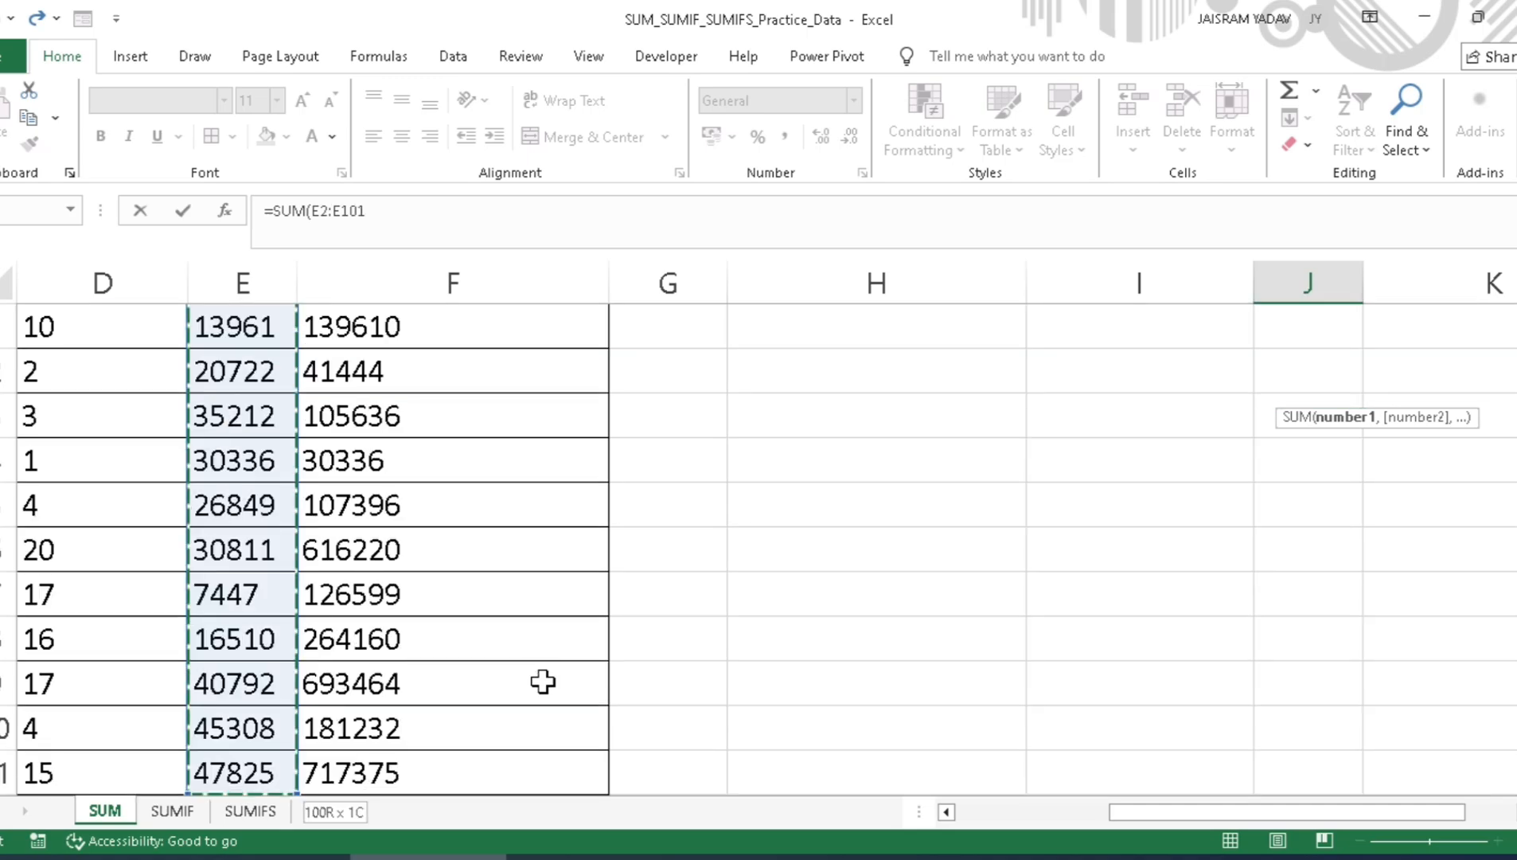
pyautogui.hotkey('ctrl', 'BackSpace')
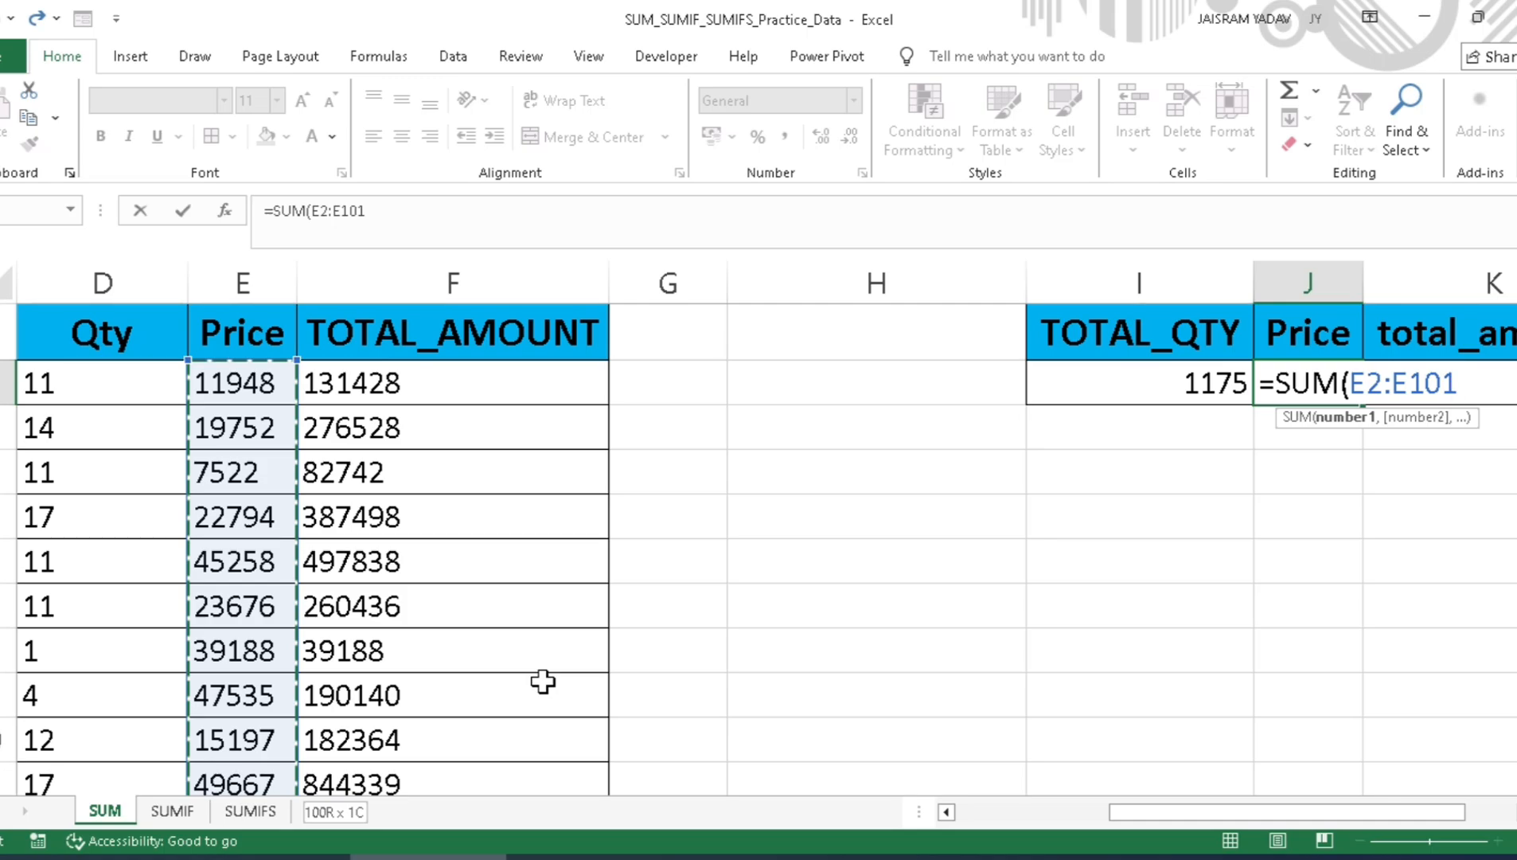
pyautogui.press('Return')
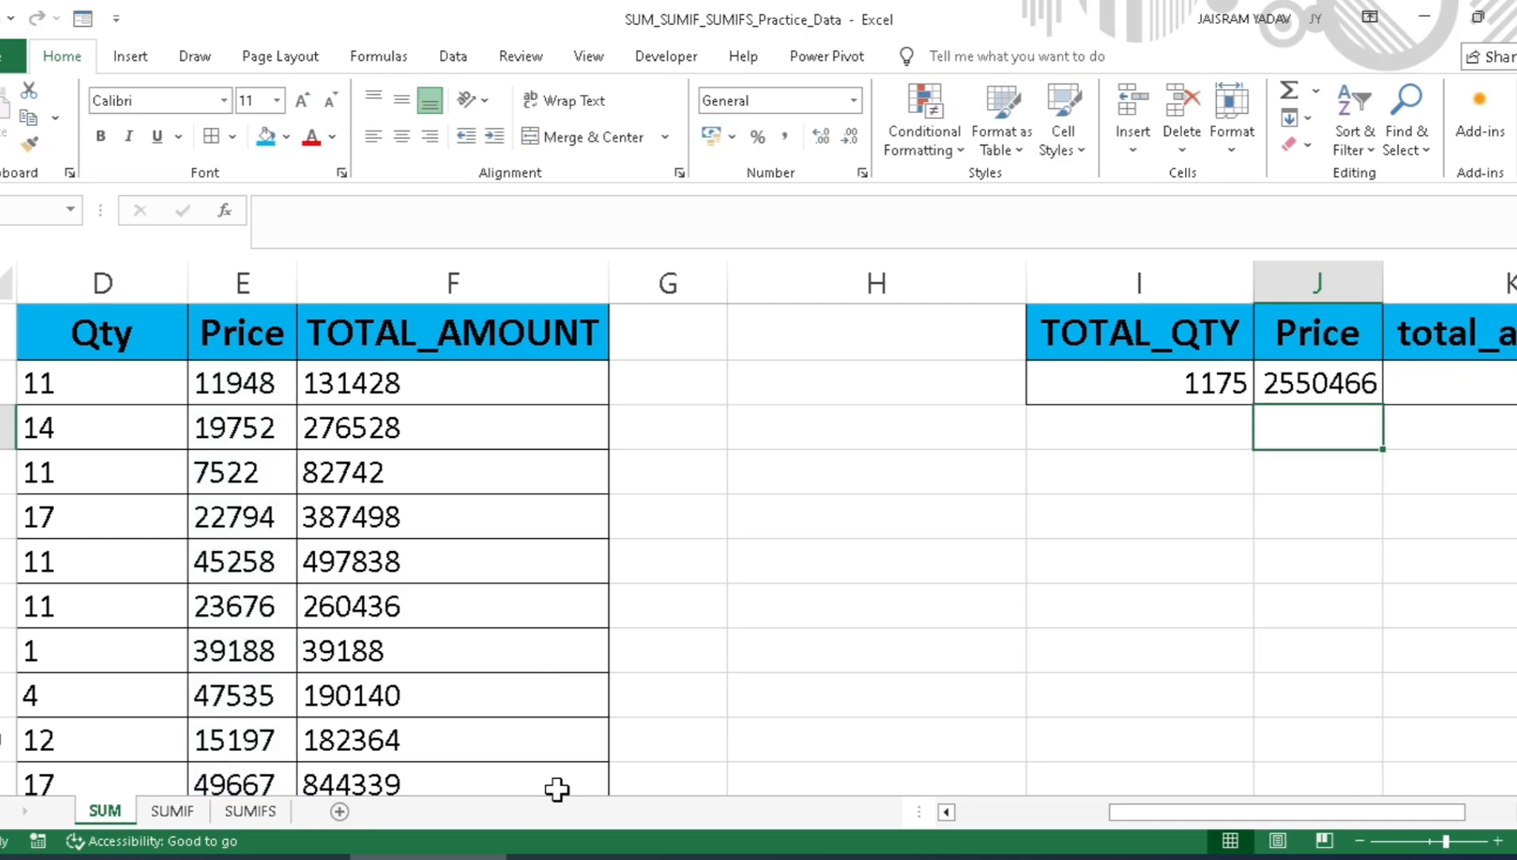
# Step: Total the TOTAL_AMOUNT column in cell K2 below total_amount with the formula =SUM(F2:F101)
pyautogui.moveTo(1198, 828); pyautogui.dragTo(1266, 804)
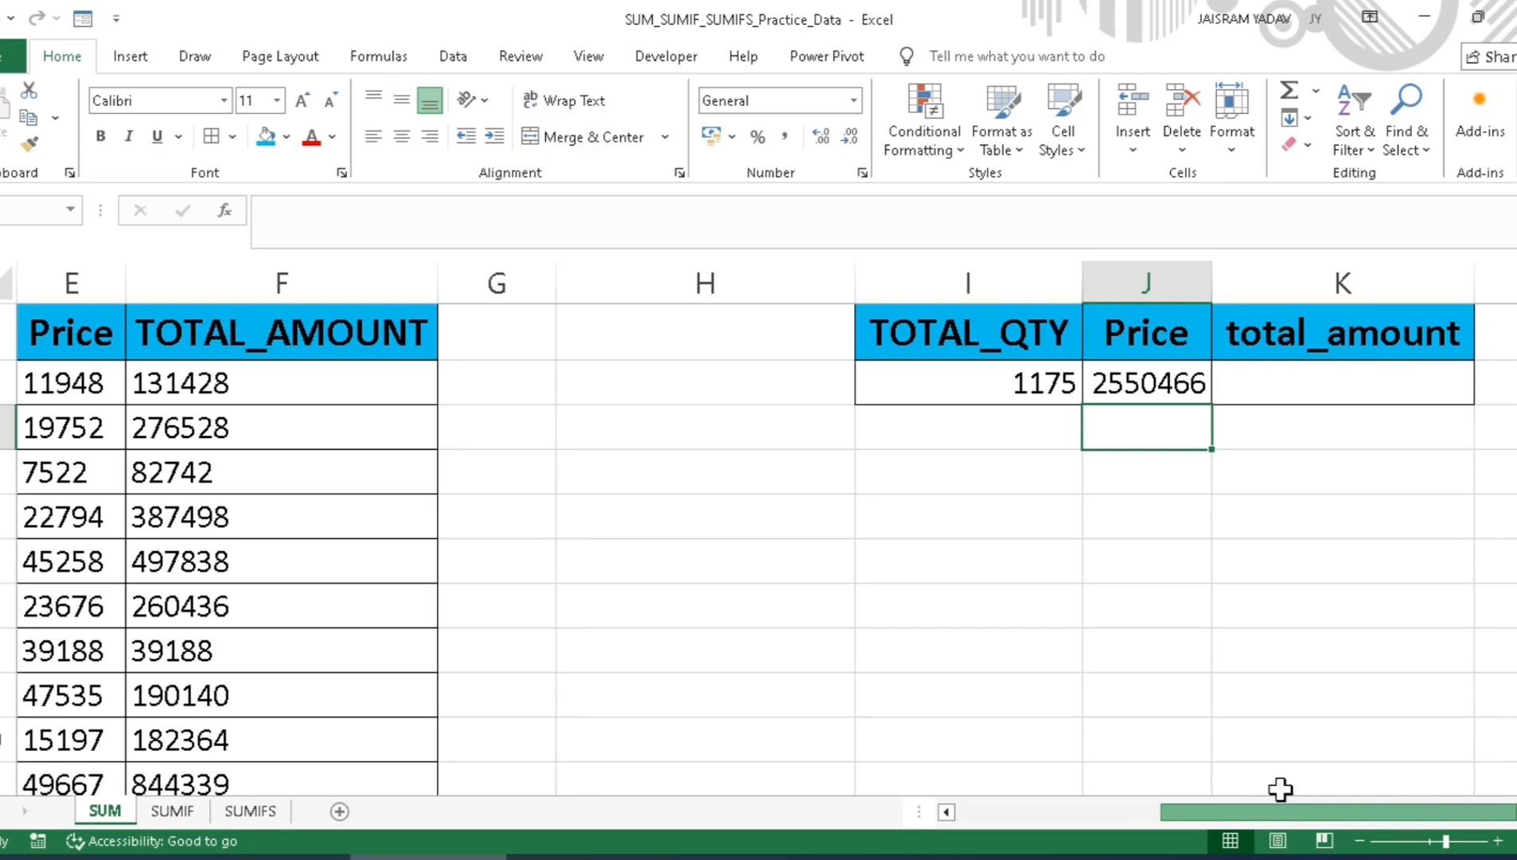
pyautogui.click(1252, 383)
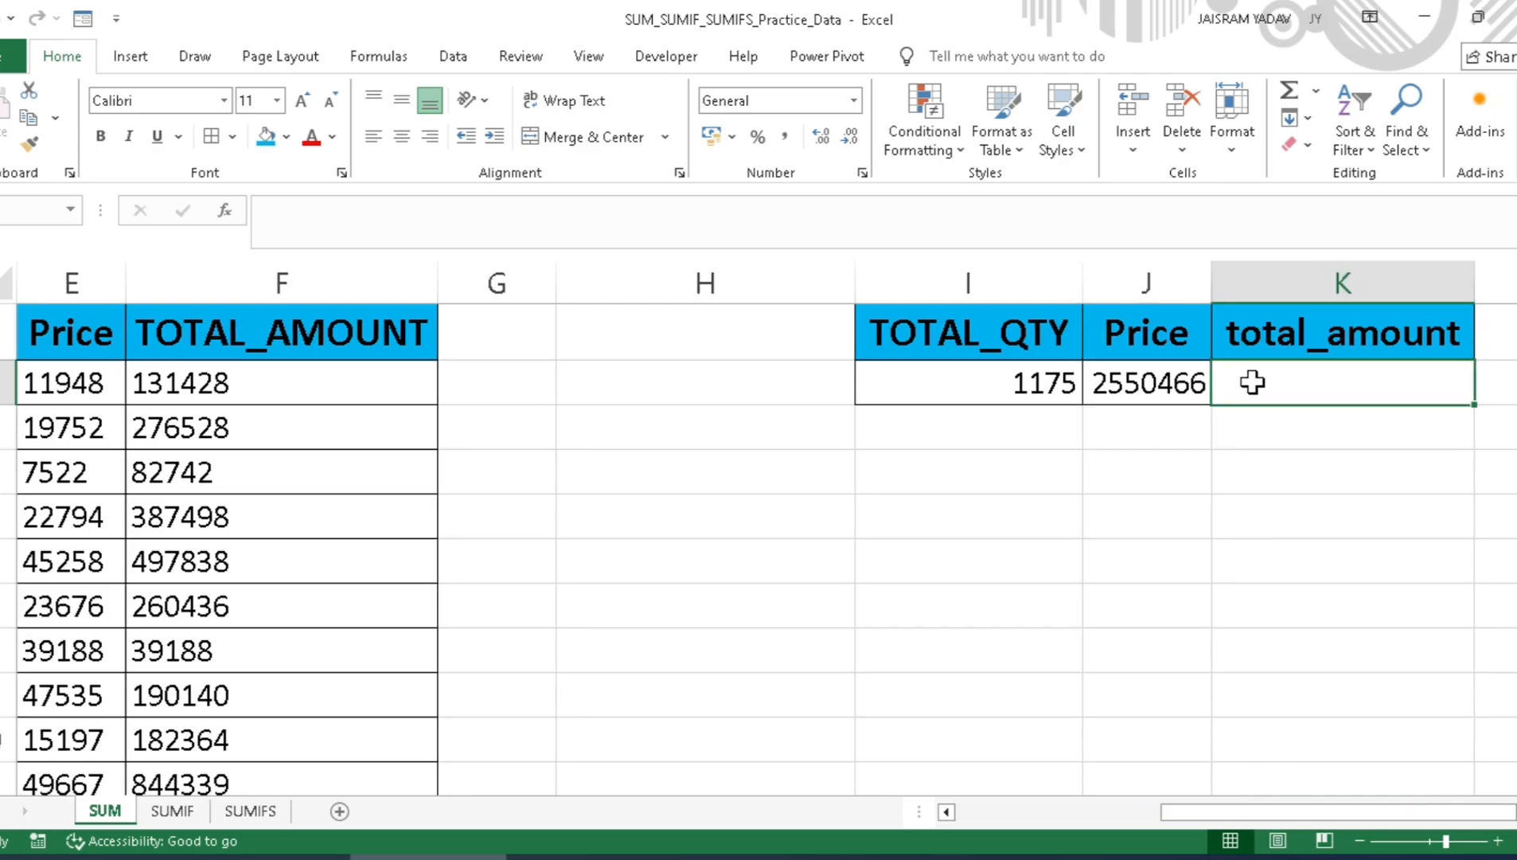
pyautogui.doubleClick(1252, 383)
pyautogui.write('=su')
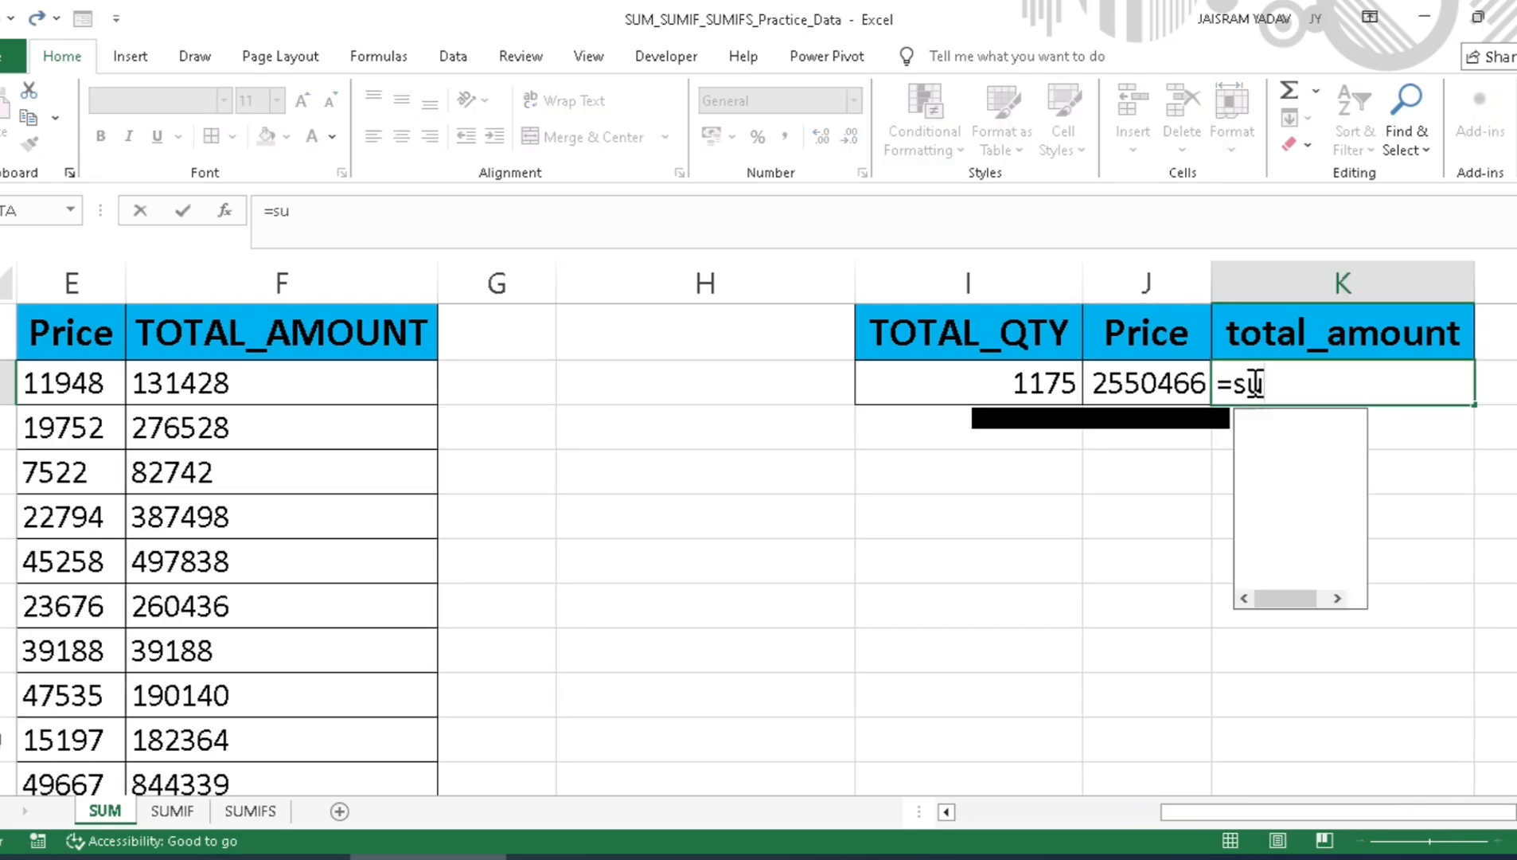
pyautogui.press('Tab')
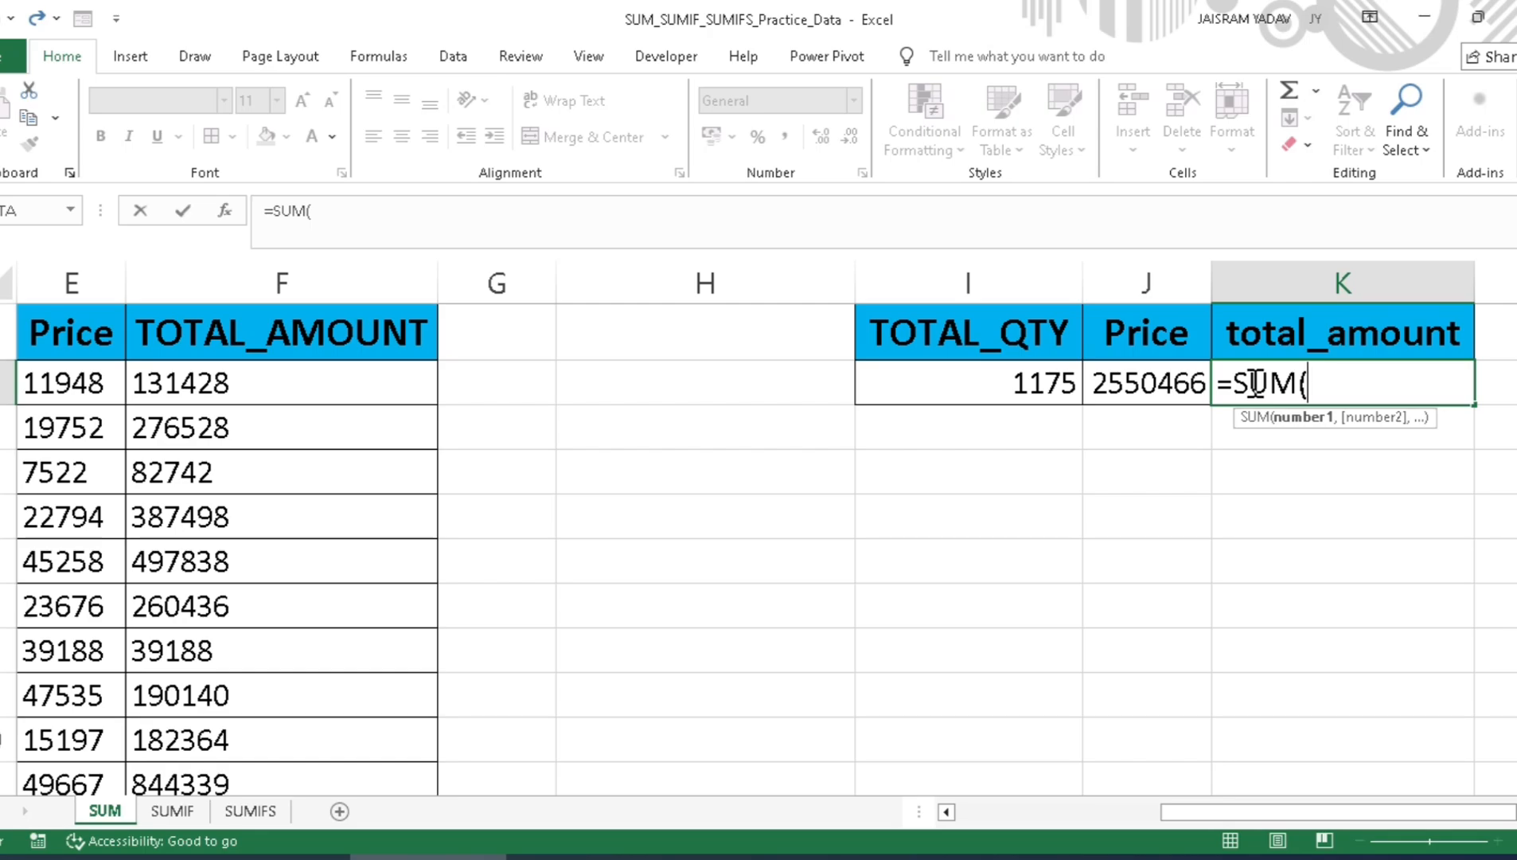
pyautogui.press('Left')
pyautogui.press('Left')
pyautogui.press('Left')
pyautogui.press('Left')
pyautogui.press('Left')
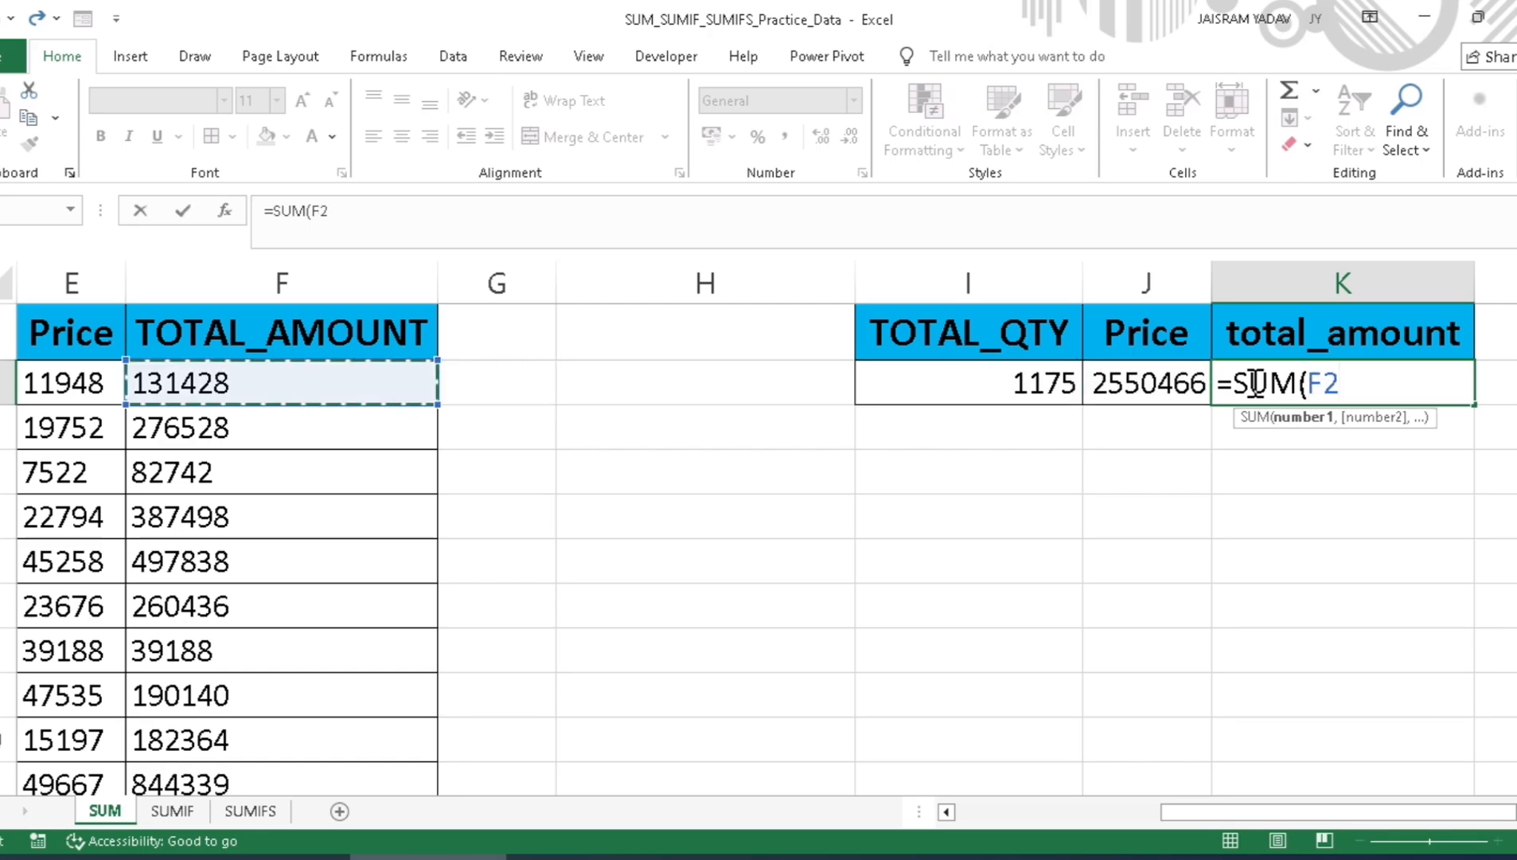
pyautogui.hotkey('ctrl', 'shift', 'Down')
pyautogui.write(')')
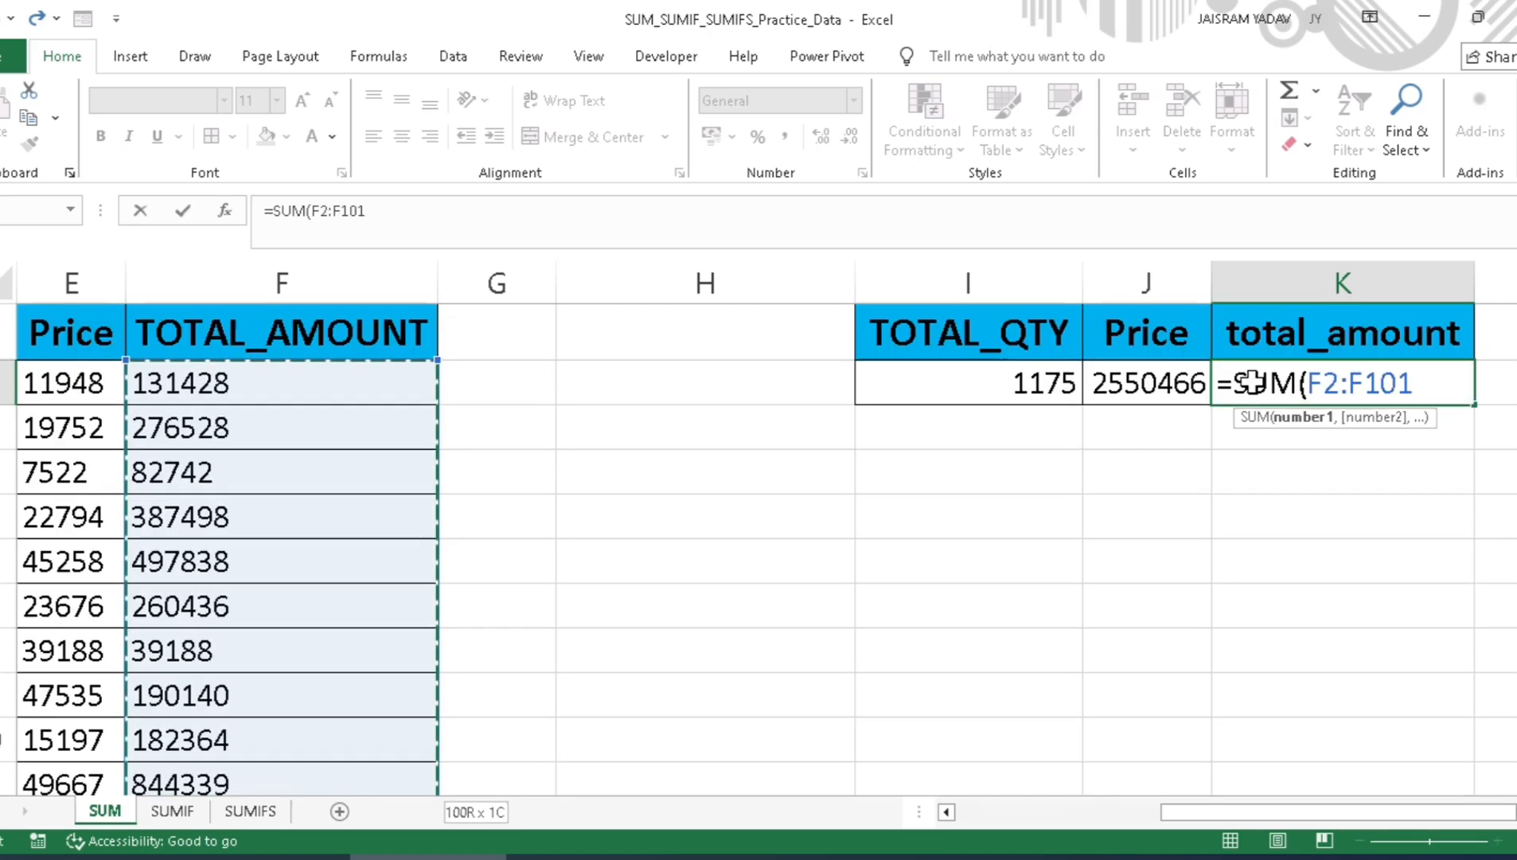
pyautogui.press('Return')
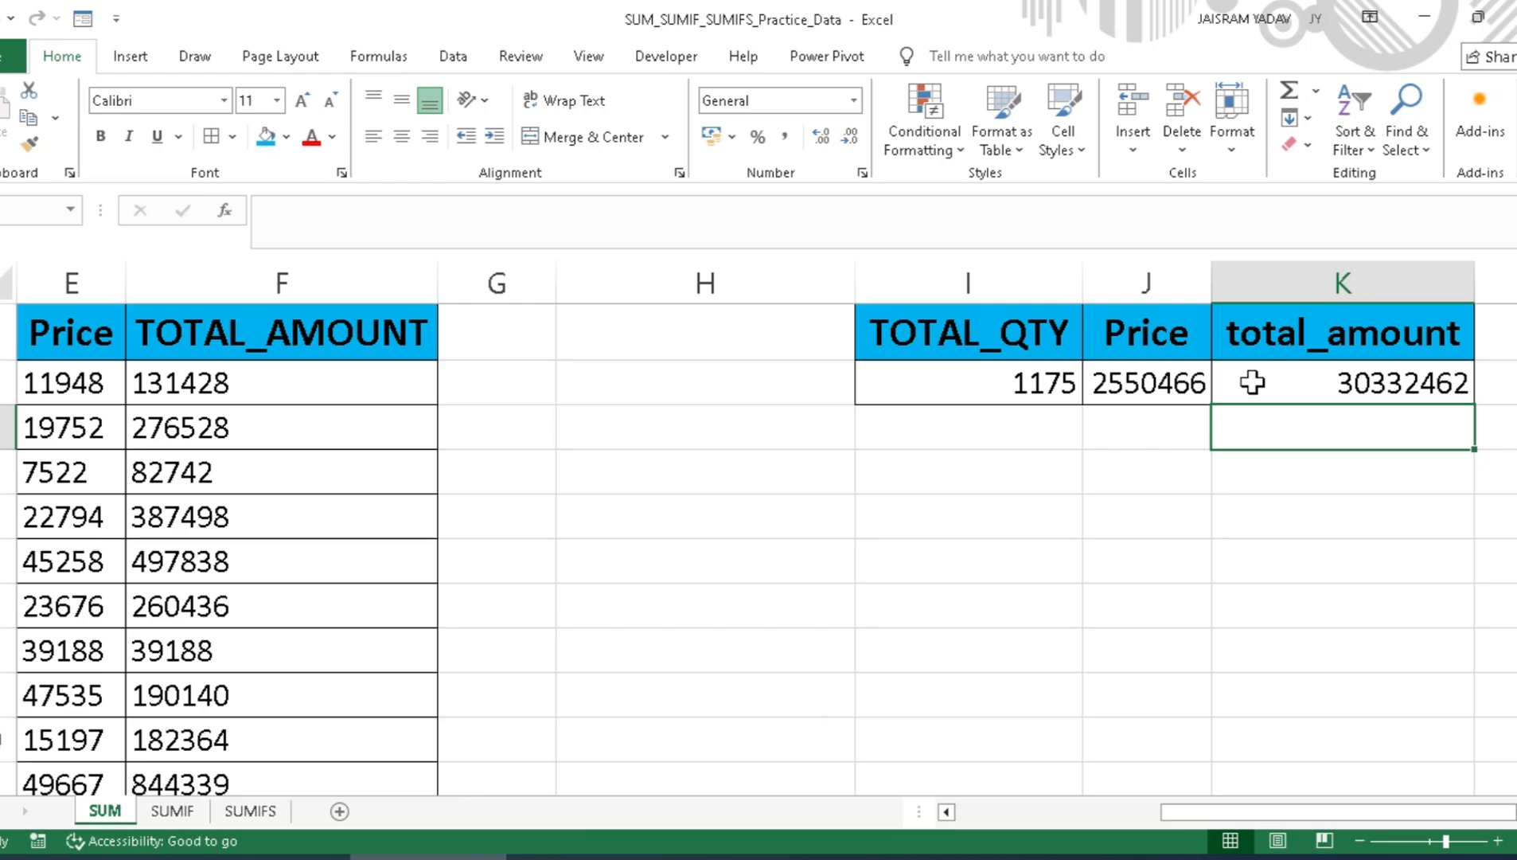
# Step: Review the SUM formulas in the TOTAL_QTY, Price and total_amount cells of the summary table
pyautogui.click(1029, 382)
pyautogui.click(1157, 380)
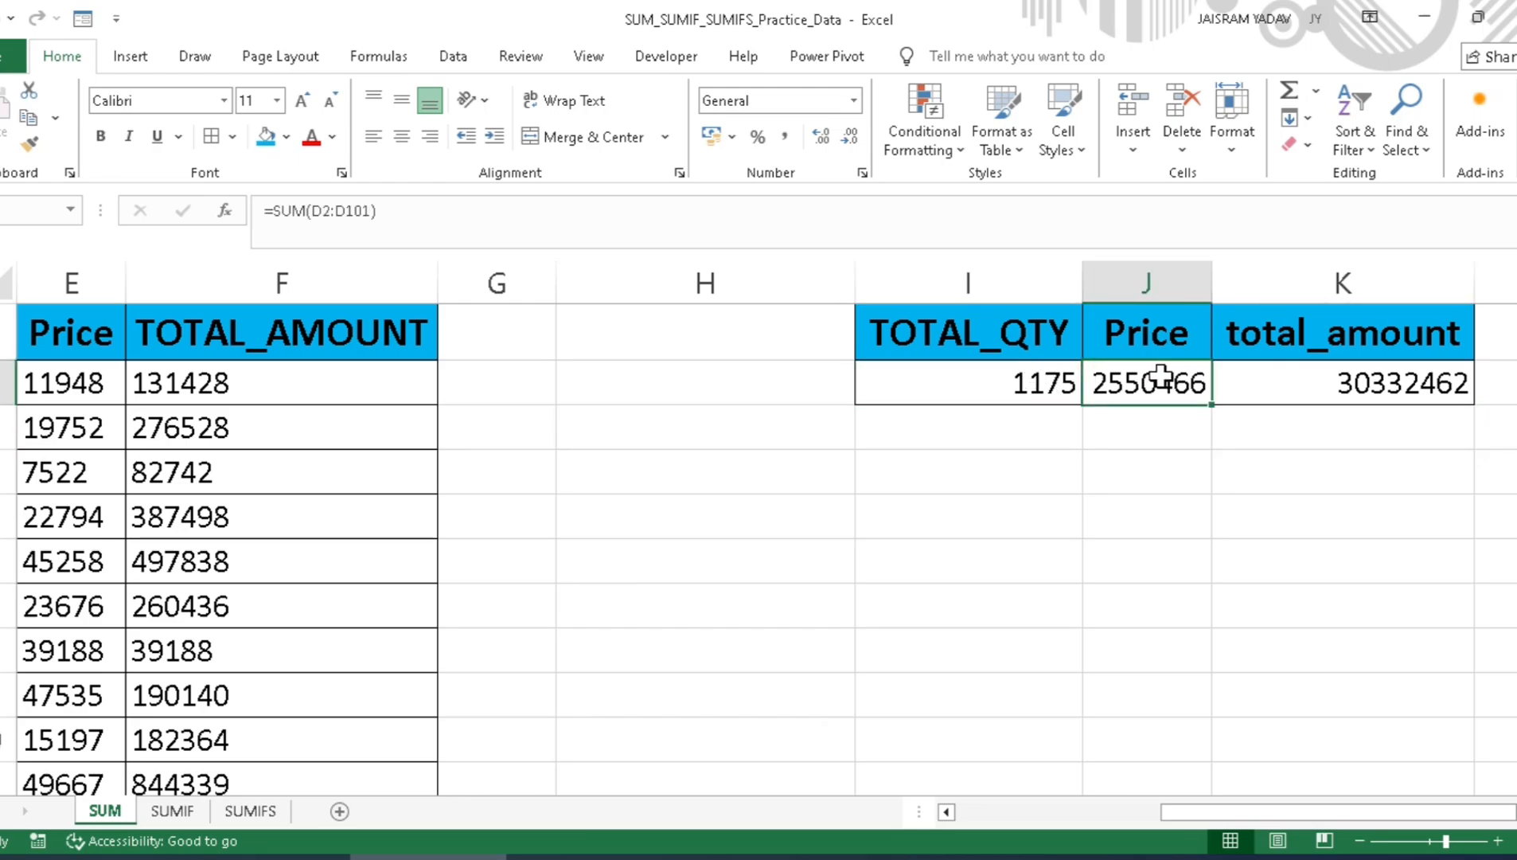
pyautogui.click(1320, 367)
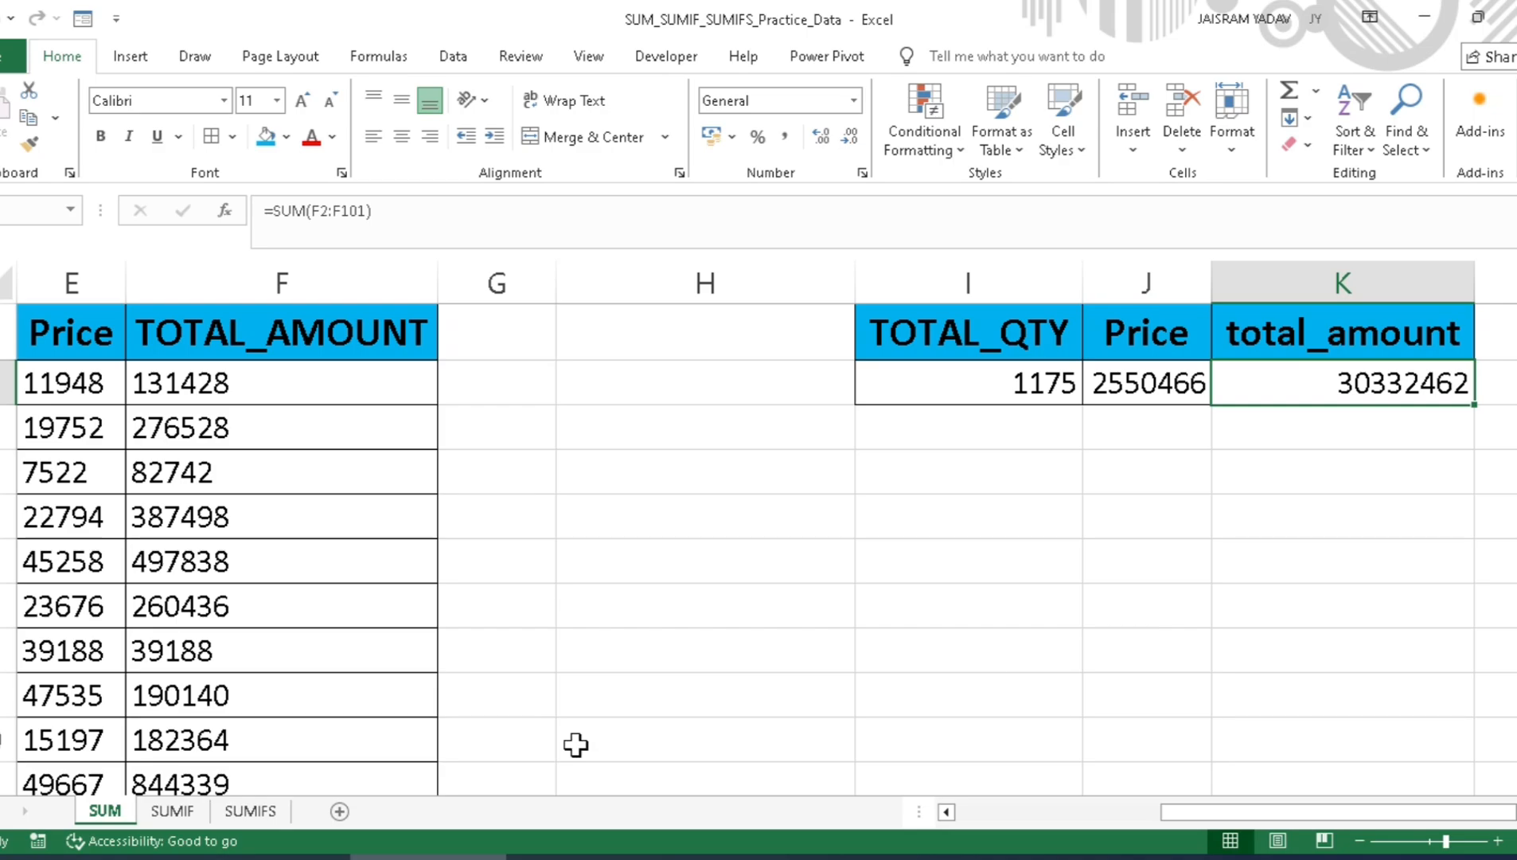
# Step: Switch to the SUMIF sheet and select the empty cell H2 beside the data table
pyautogui.click(167, 810)
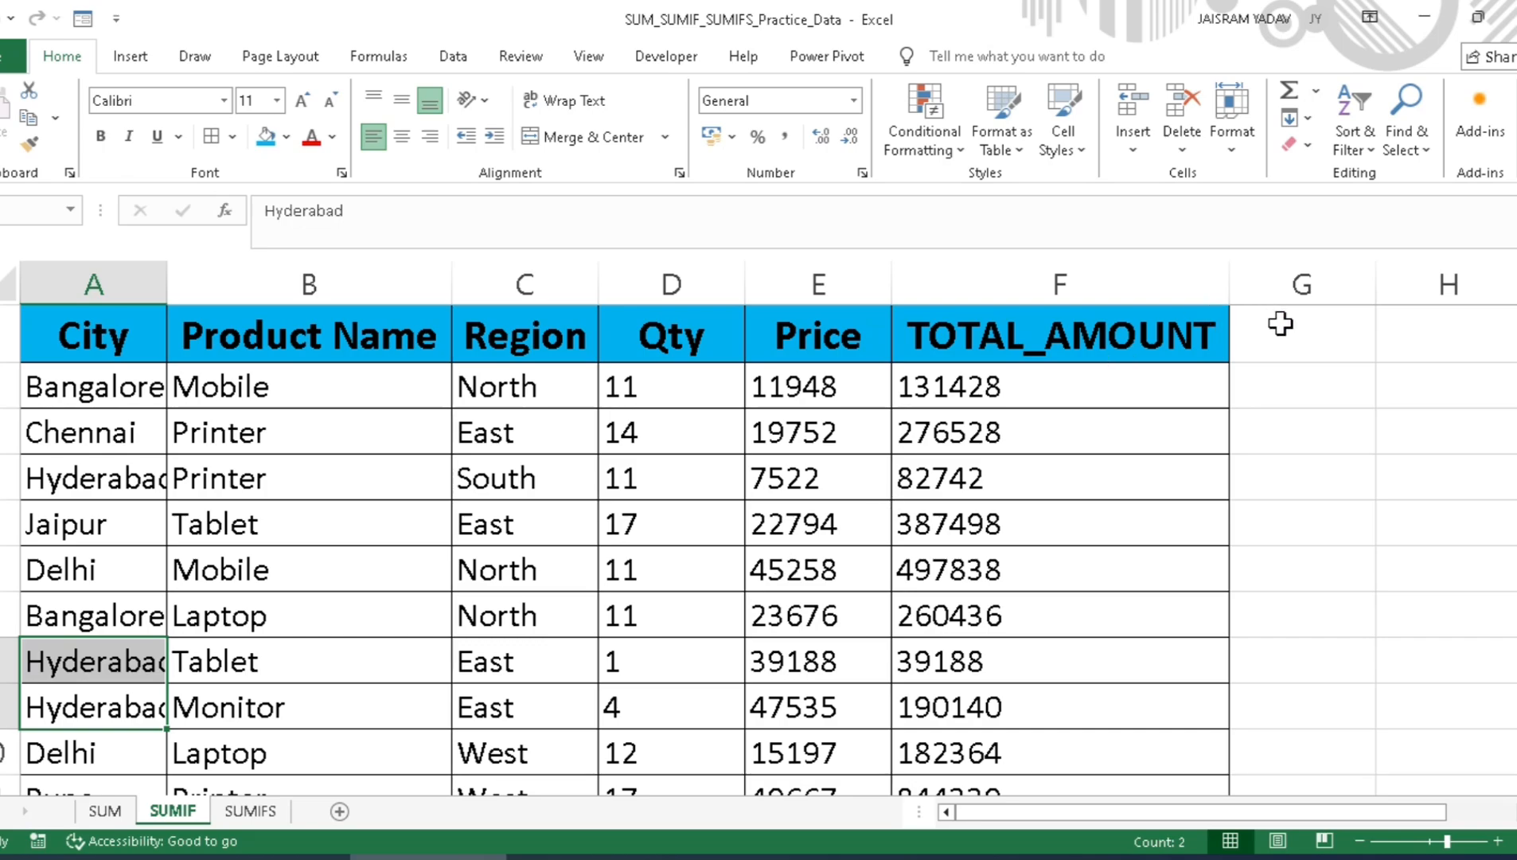
pyautogui.moveTo(1018, 818); pyautogui.dragTo(1225, 799)
pyautogui.click(1311, 384)
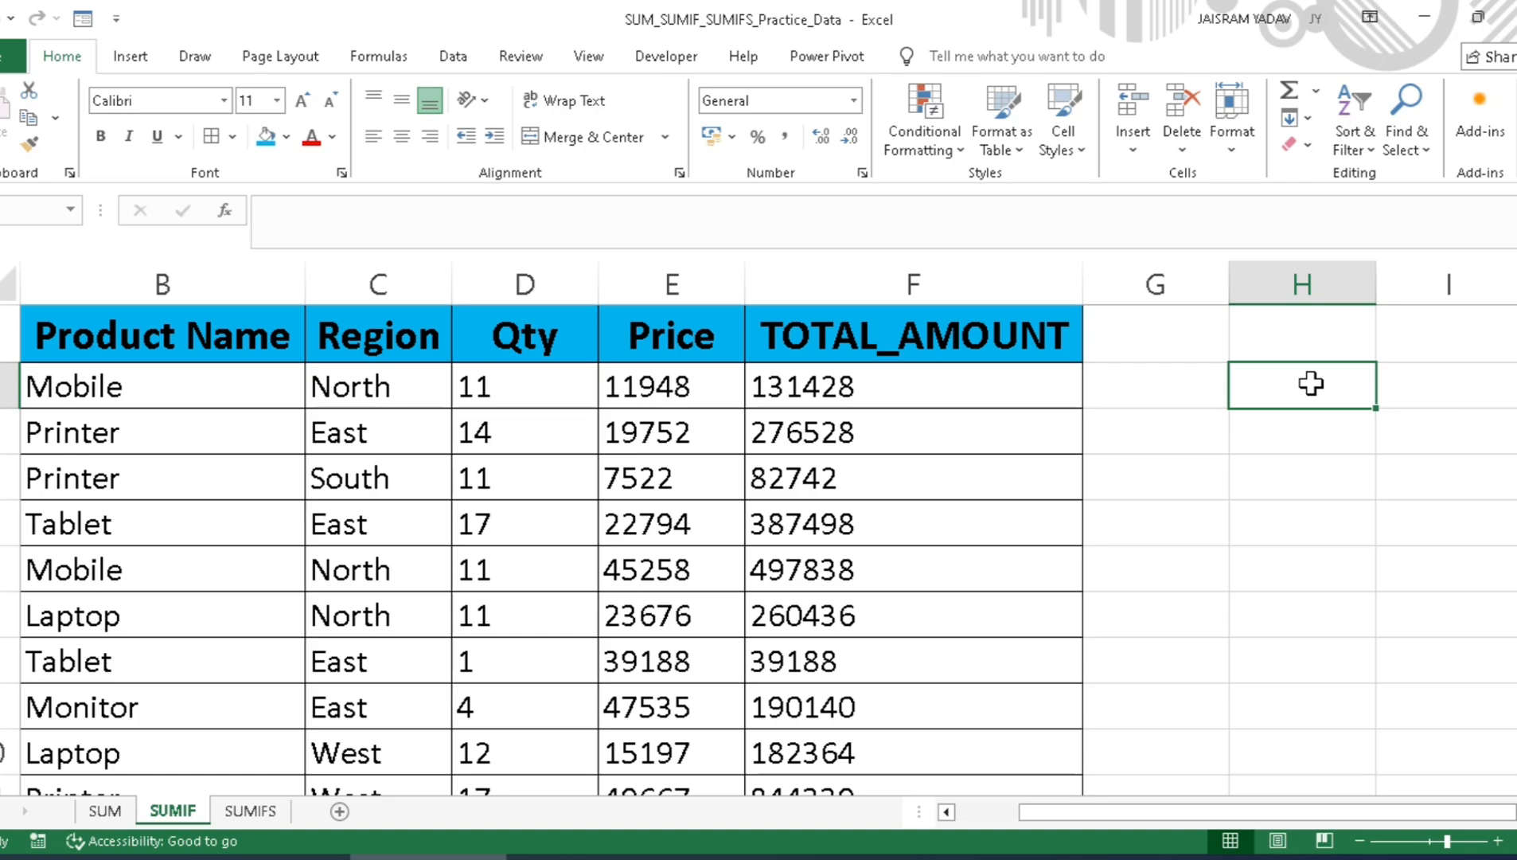
# Step: Return to the SUM sheet and examine the TOTAL_QTY formula and the first Product Name entry
pyautogui.click(103, 810)
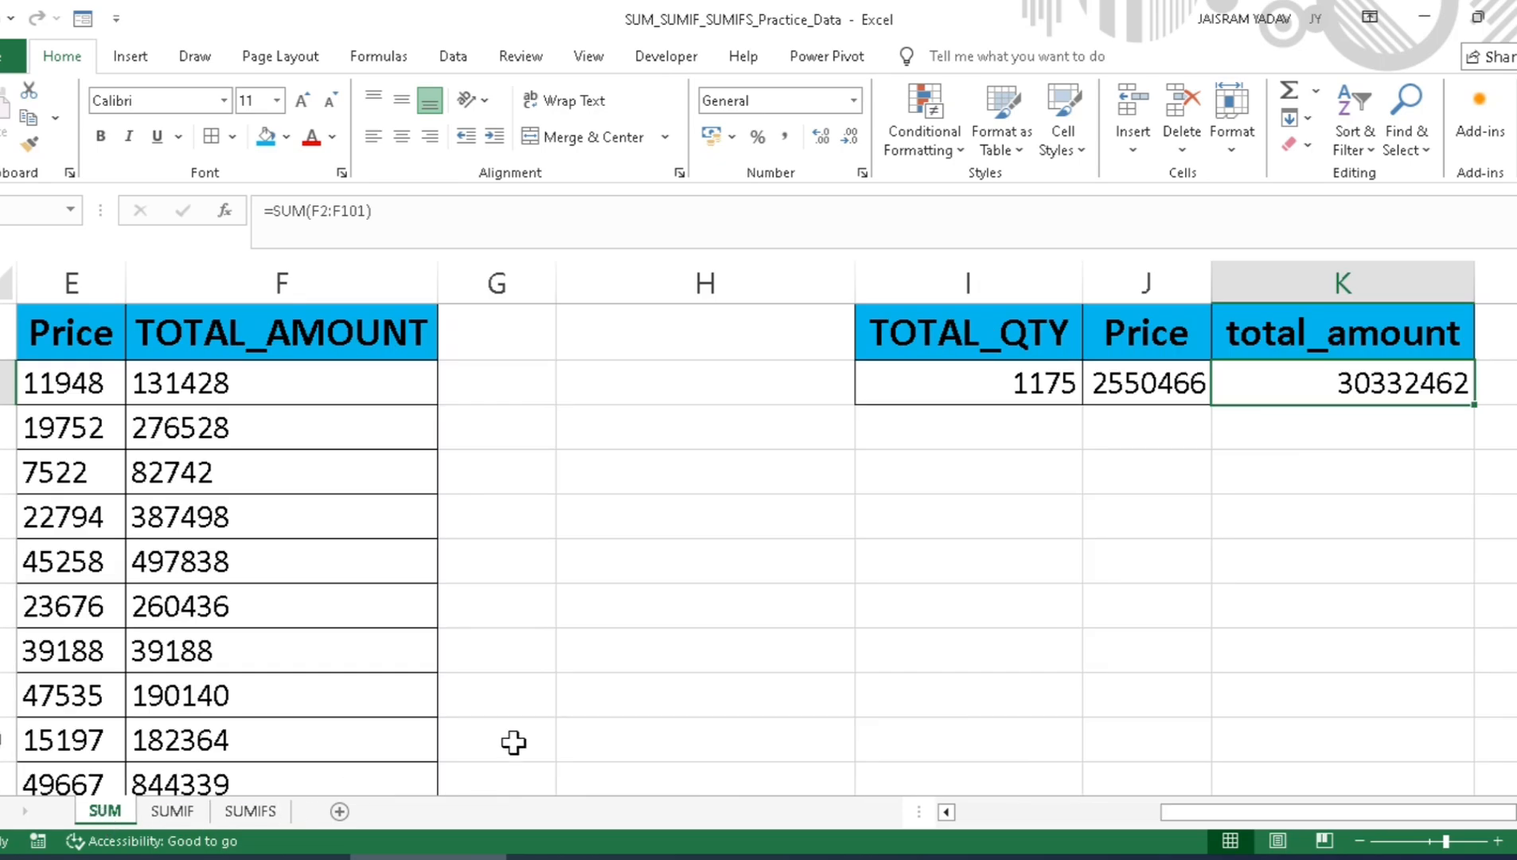
pyautogui.click(917, 392)
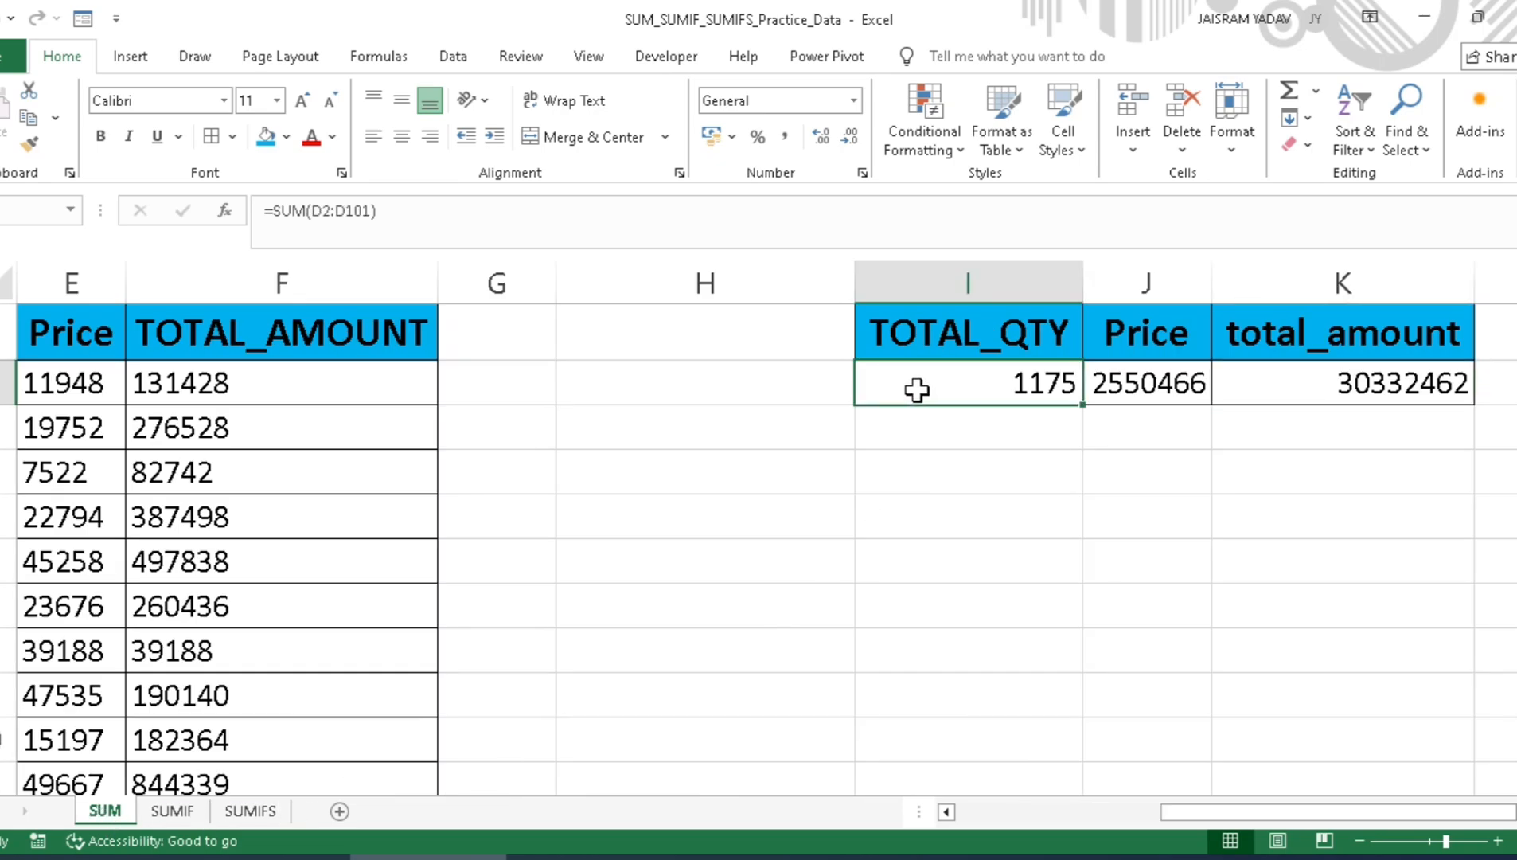
pyautogui.moveTo(1184, 812); pyautogui.dragTo(1084, 817)
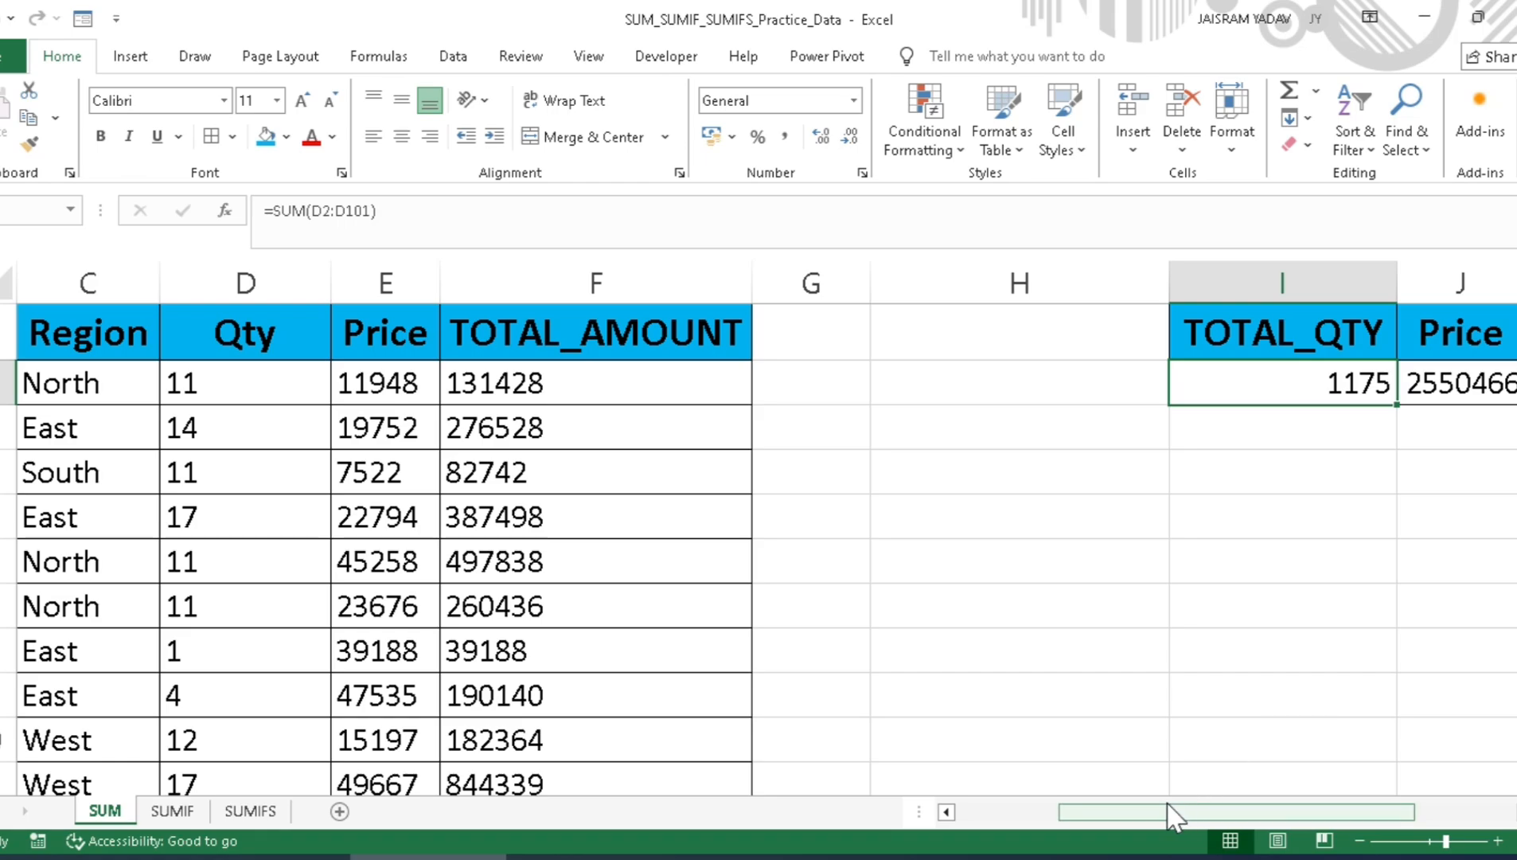
pyautogui.moveTo(1131, 812); pyautogui.dragTo(1031, 828)
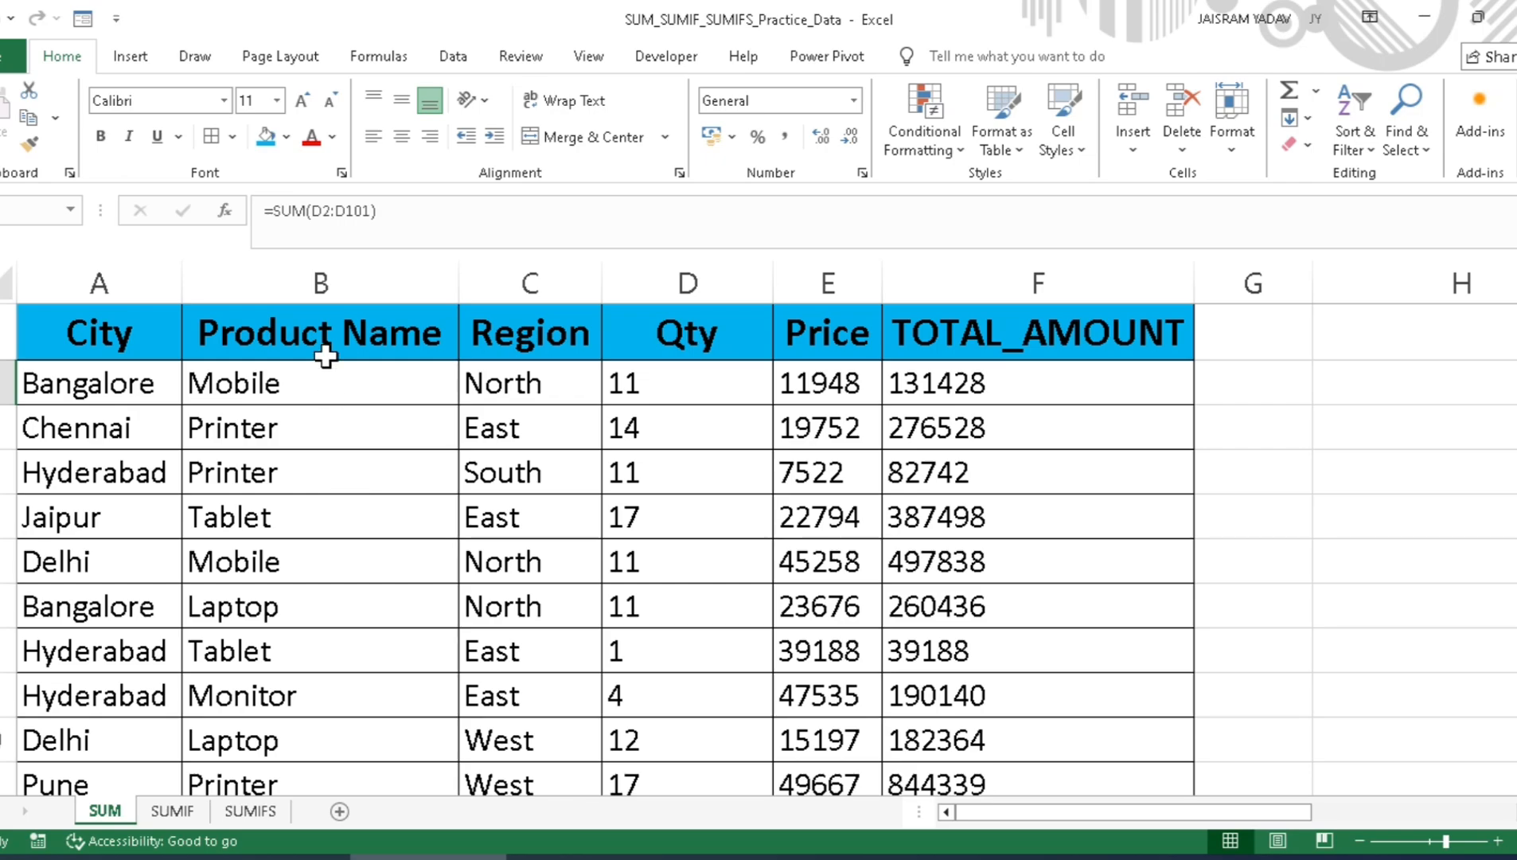
pyautogui.click(332, 392)
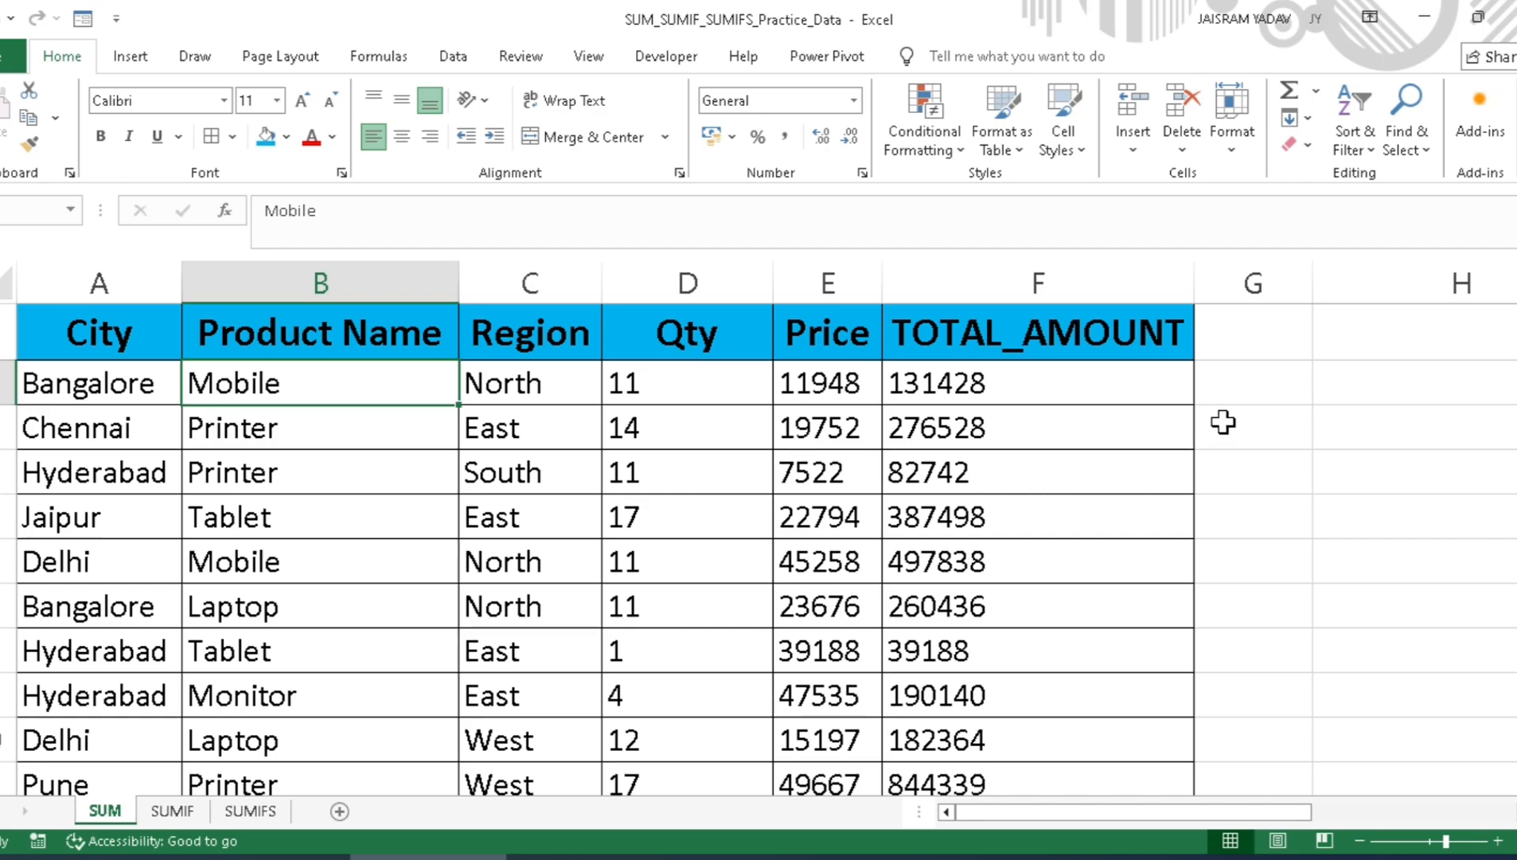
# Step: Add the first three Mobile quantities manually in cell G2 with the formula =11+D6+D12
pyautogui.click(1243, 385)
pyautogui.write('=11')
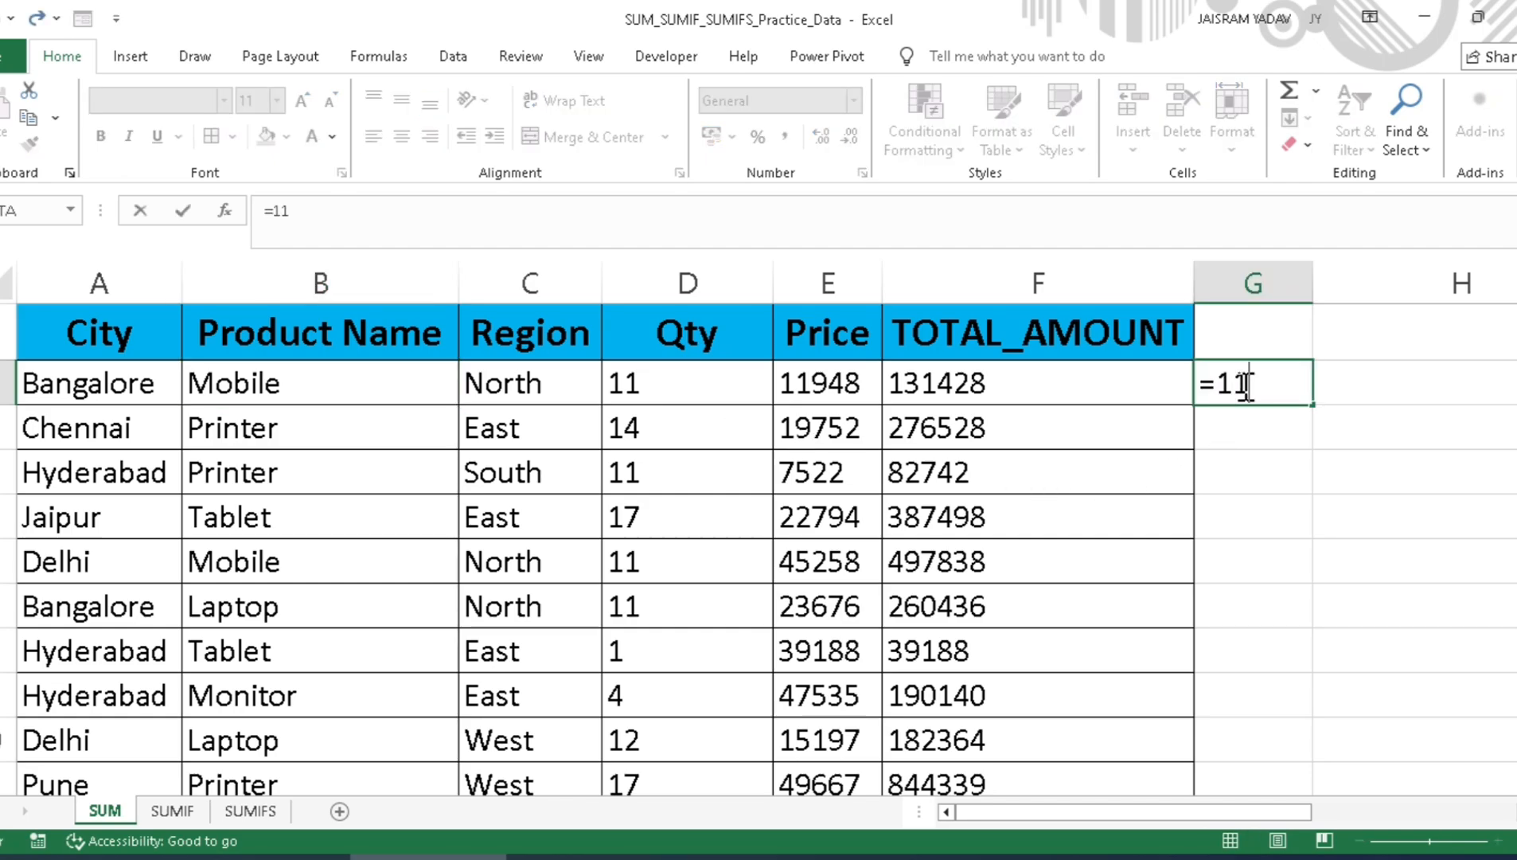
pyautogui.write('+')
pyautogui.click(646, 561)
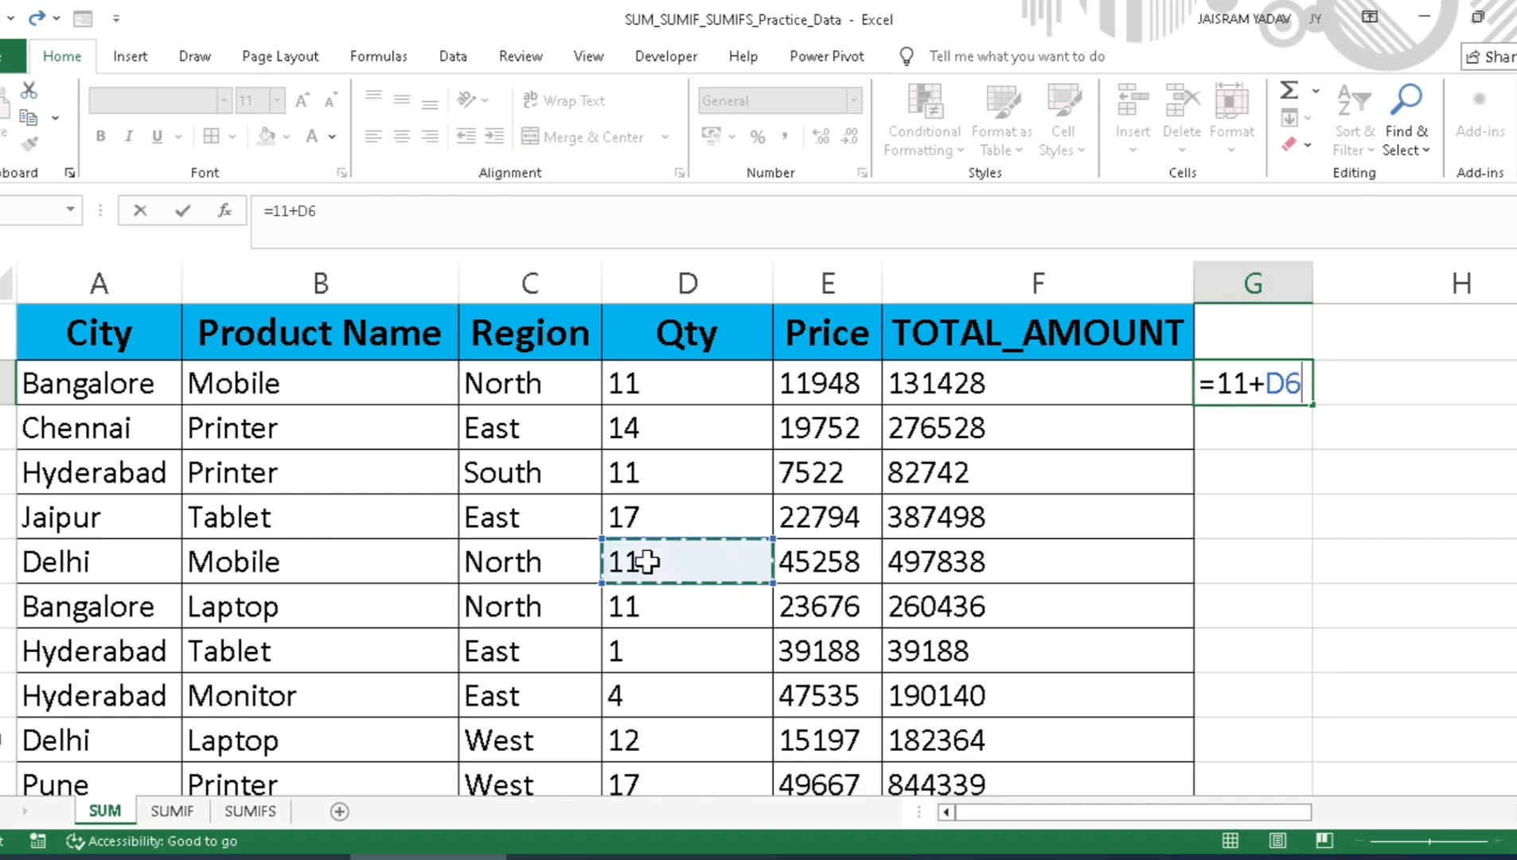
pyautogui.write('+')
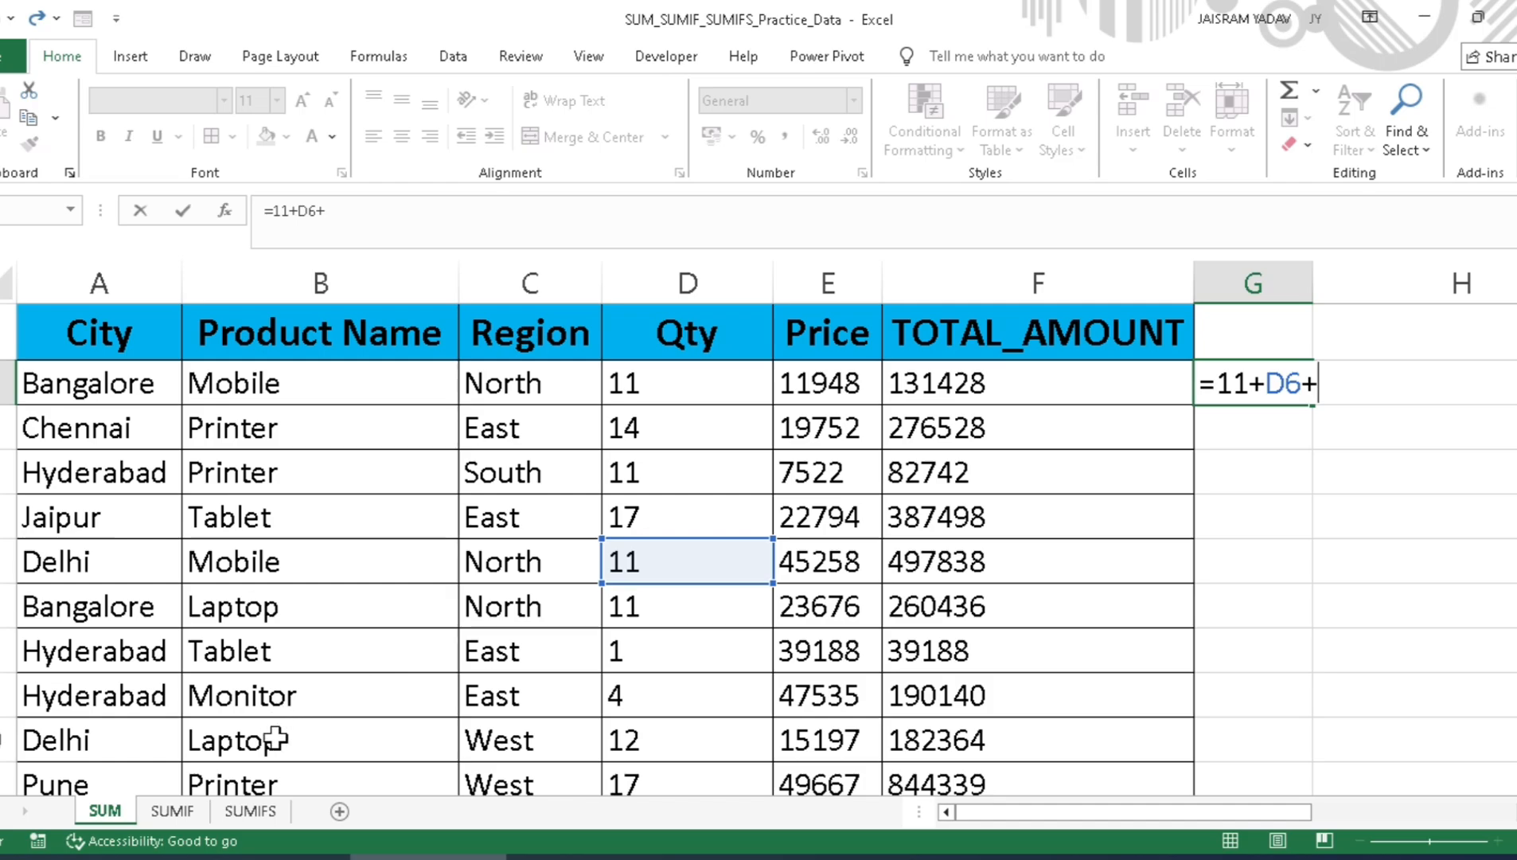
pyautogui.press('Escape')
pyautogui.scroll(-1, 322, 601)
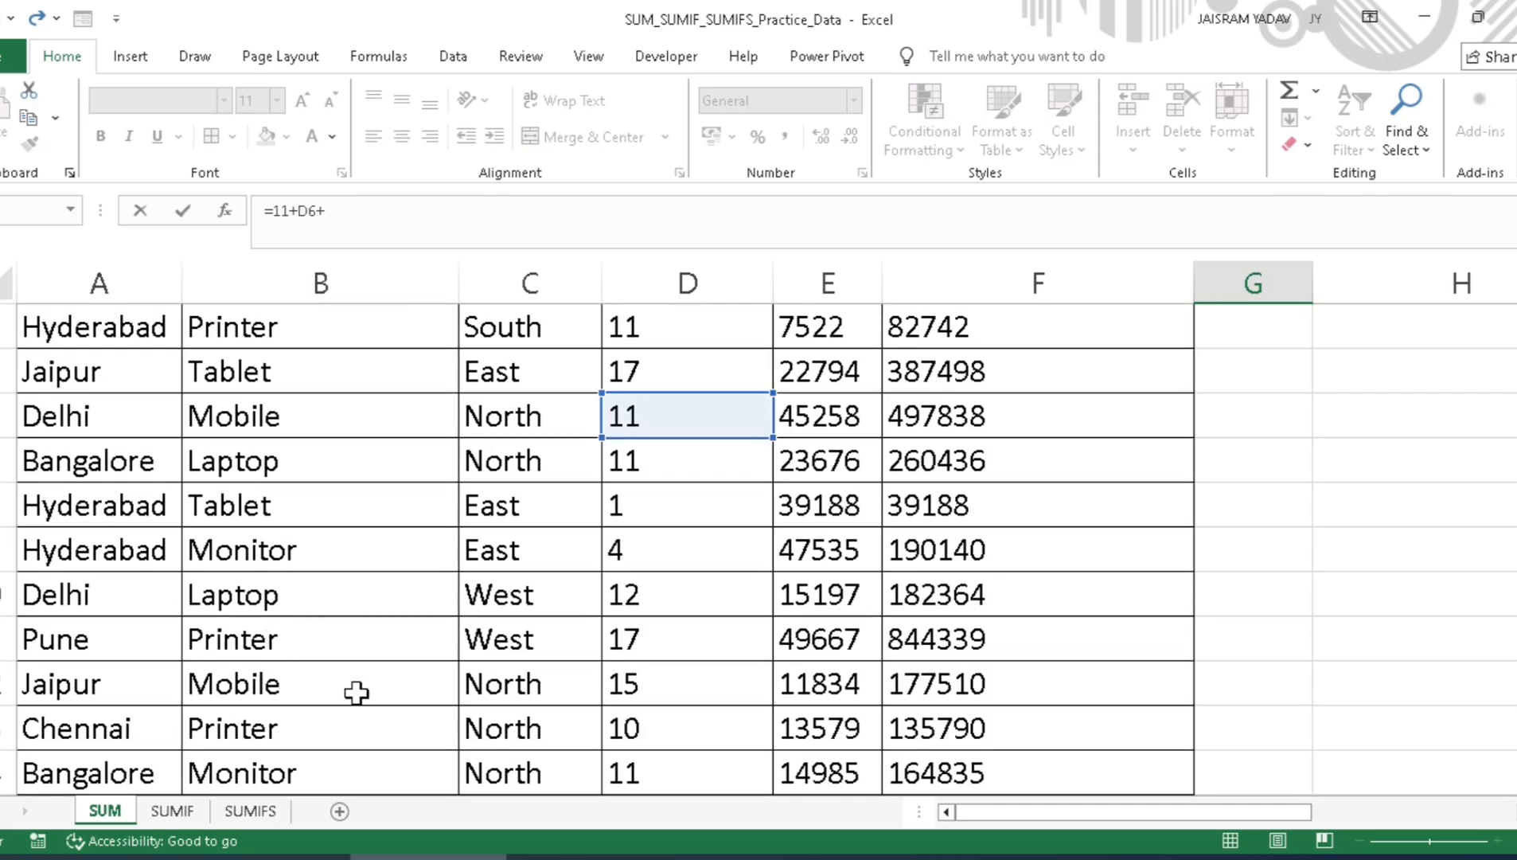
pyautogui.click(641, 678)
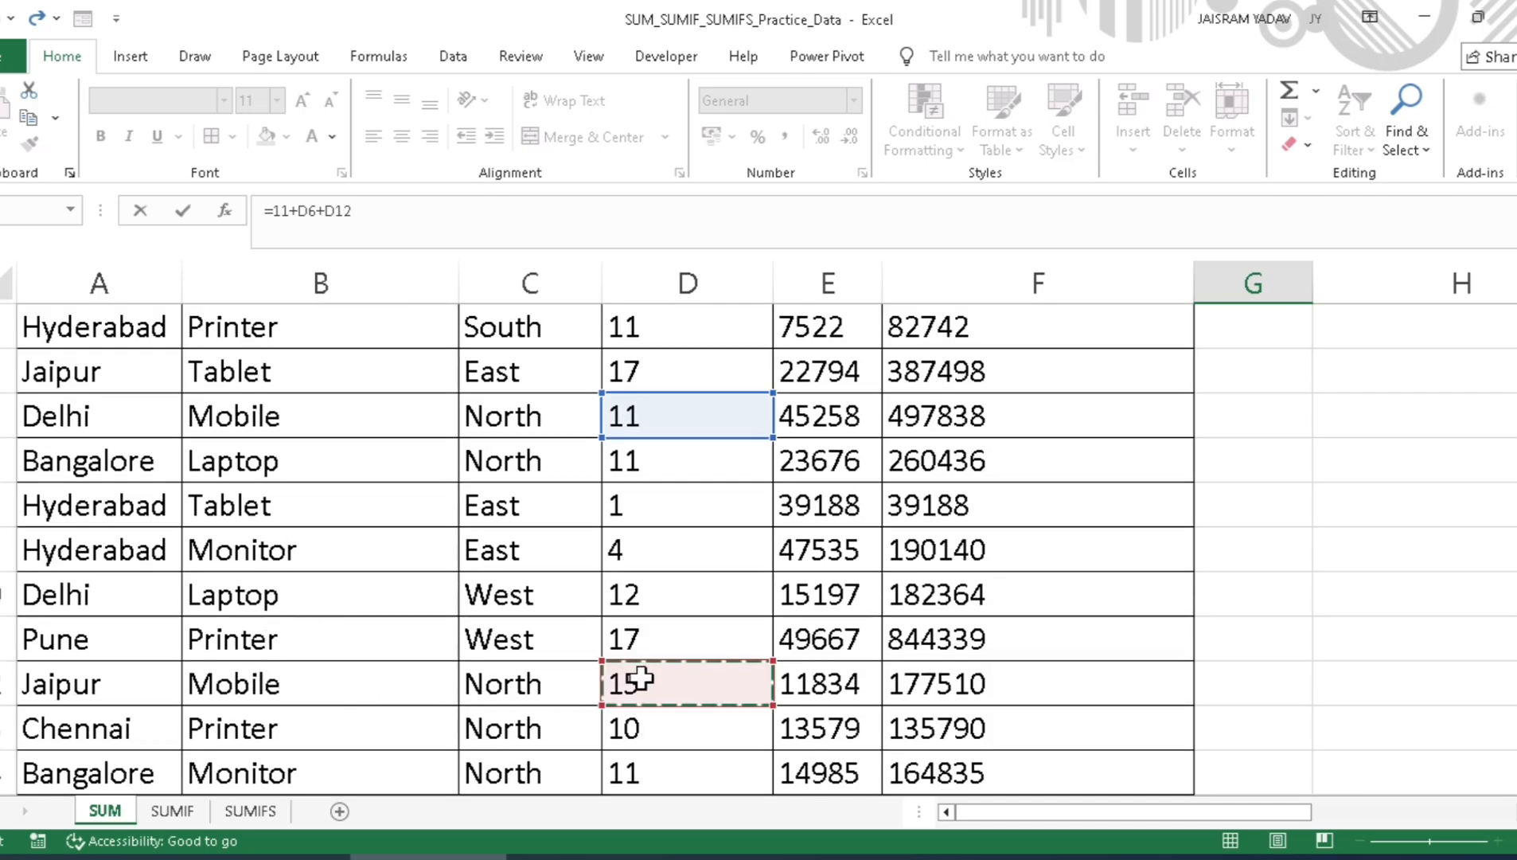
pyautogui.press('Return')
pyautogui.scroll(1, 641, 679)
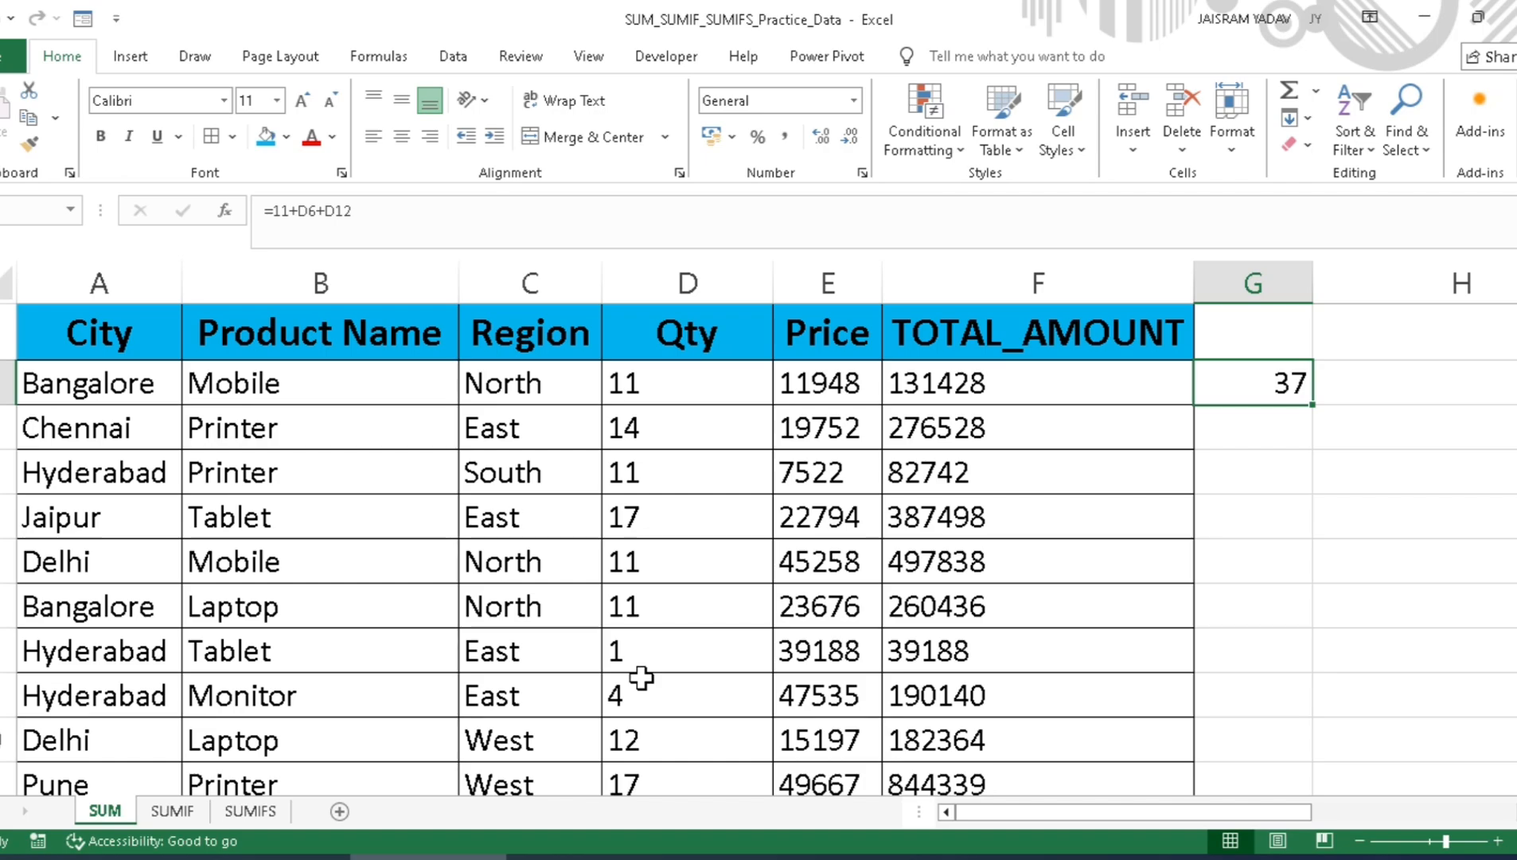
# Step: Go to the SUMIF sheet and begin a SUMIF formula in cell H2
pyautogui.click(167, 810)
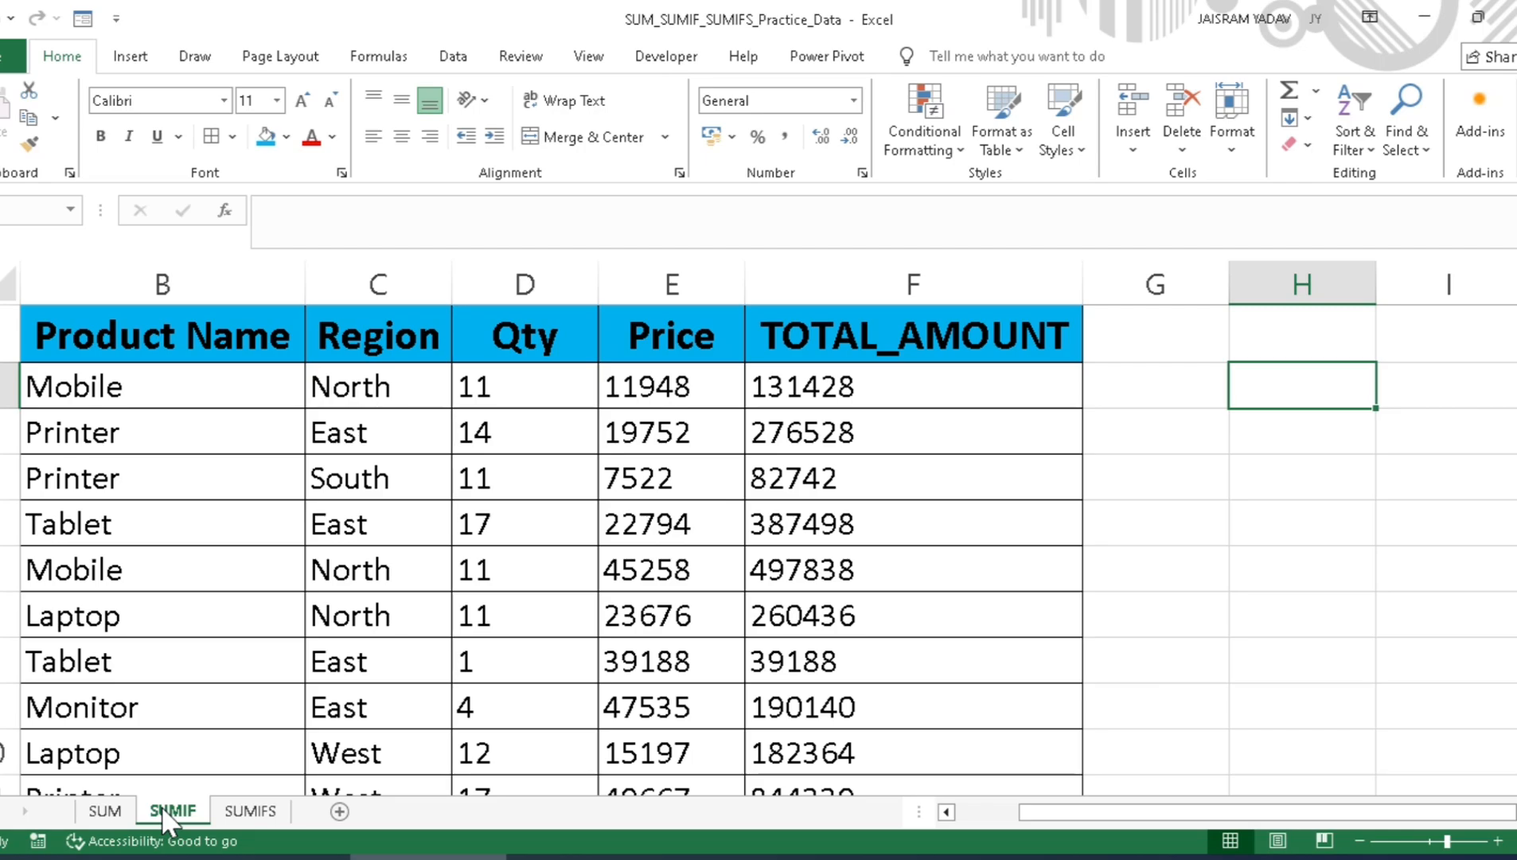
pyautogui.press('Right')
pyautogui.press('Left')
pyautogui.write('=')
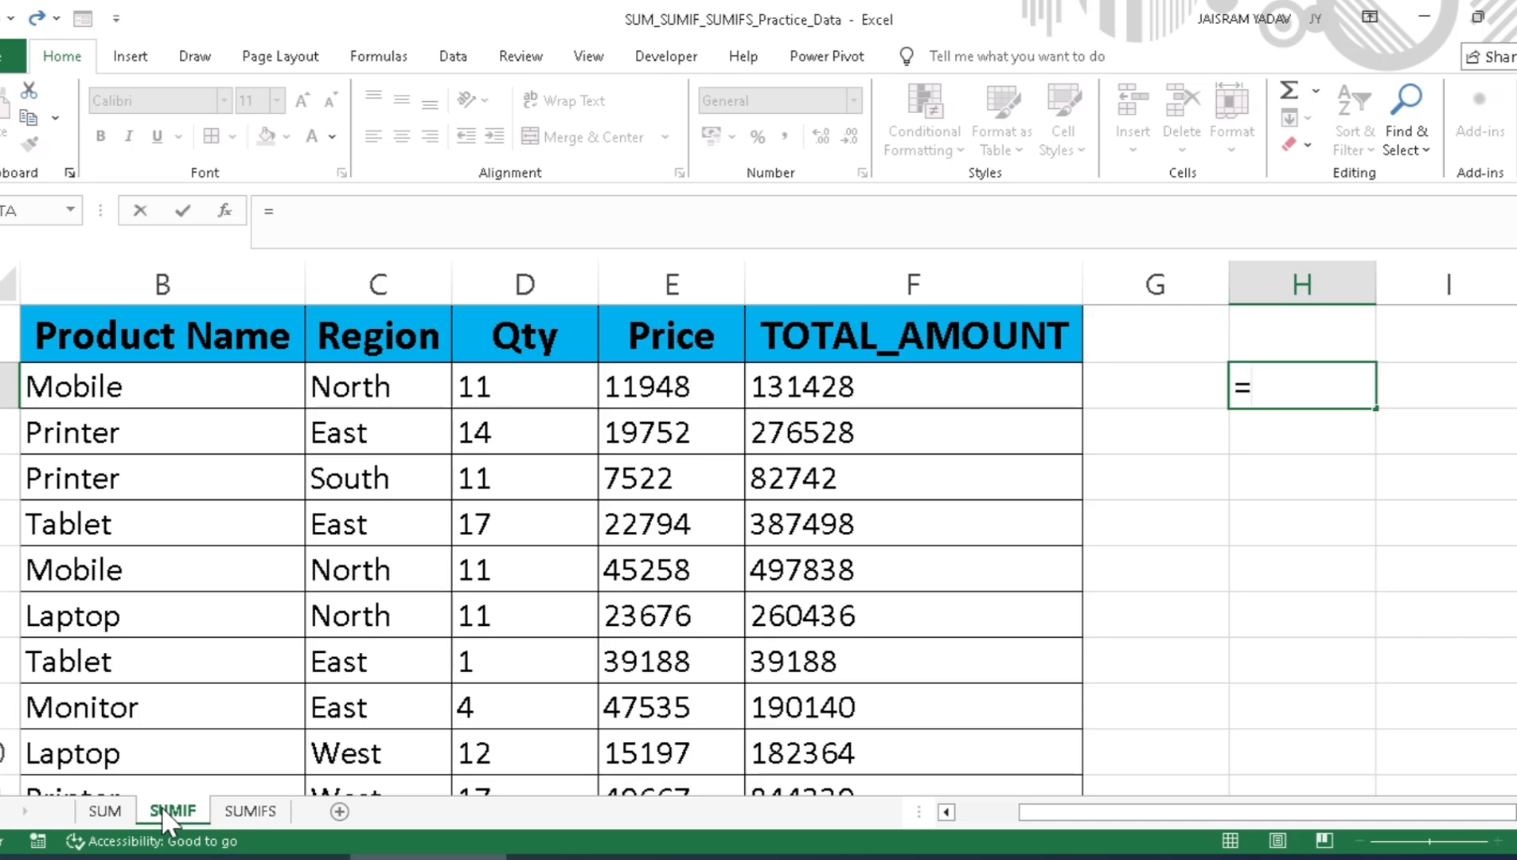
pyautogui.write('sum')
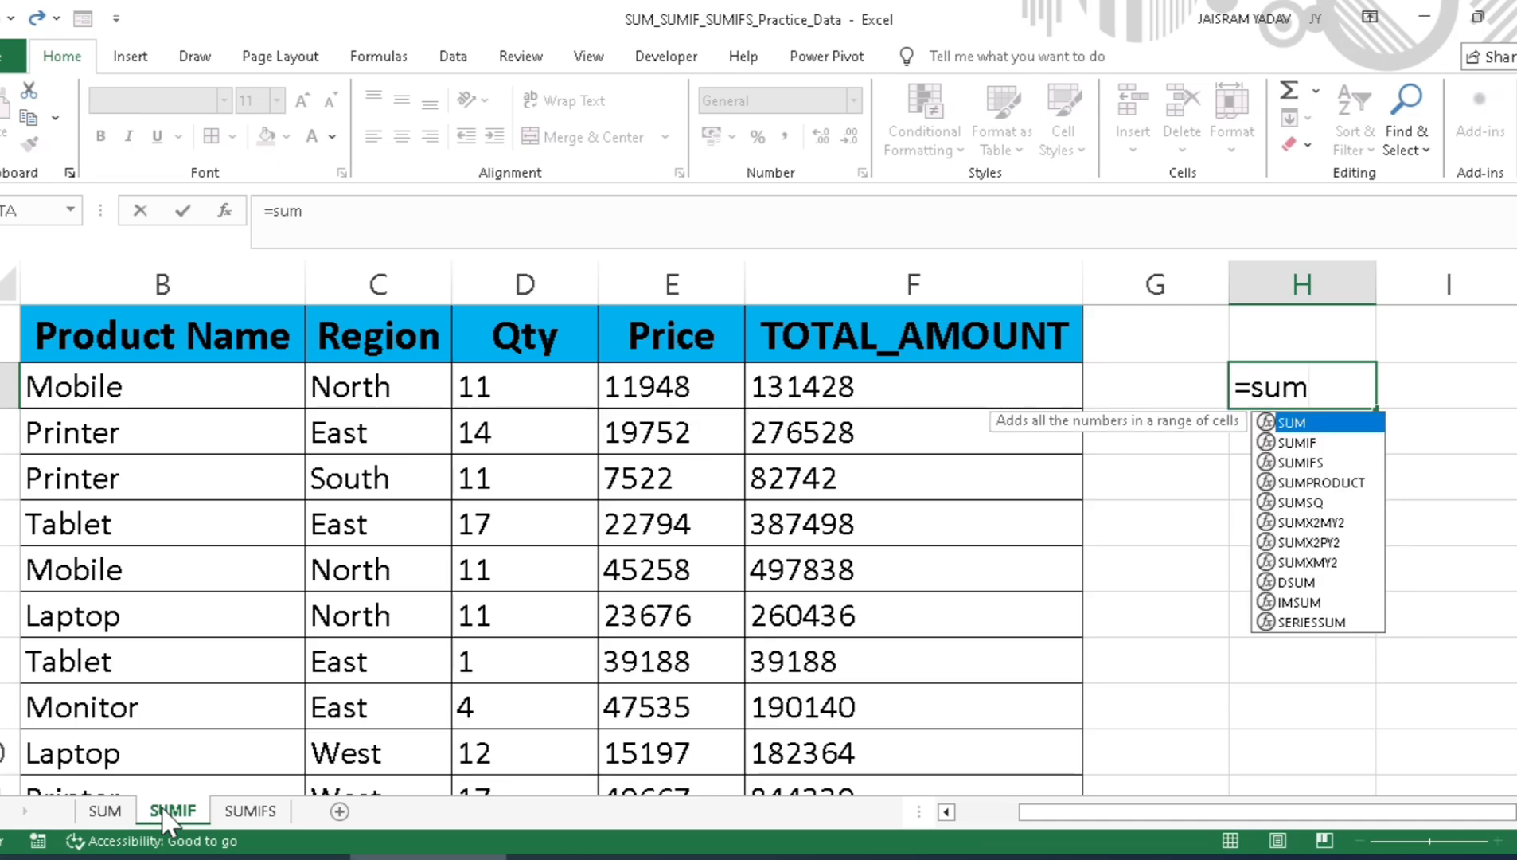
pyautogui.moveTo(1142, 813); pyautogui.dragTo(1238, 808)
pyautogui.press('Down')
pyautogui.press('Tab')
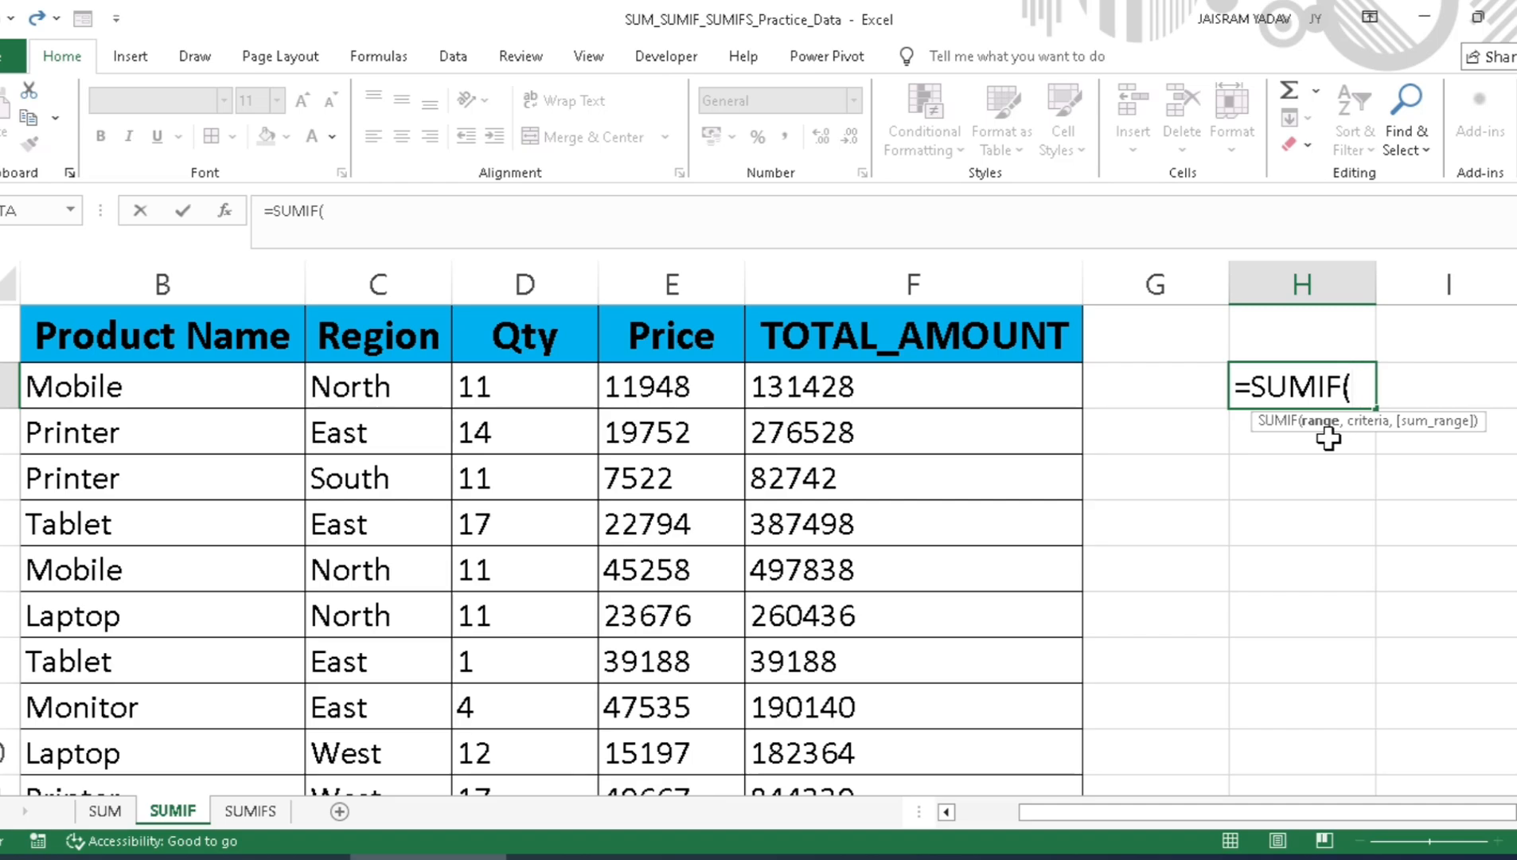
# Step: Set the SUMIF range to the Product Name data B2:B101 and return to the formula cell
pyautogui.press('Left')
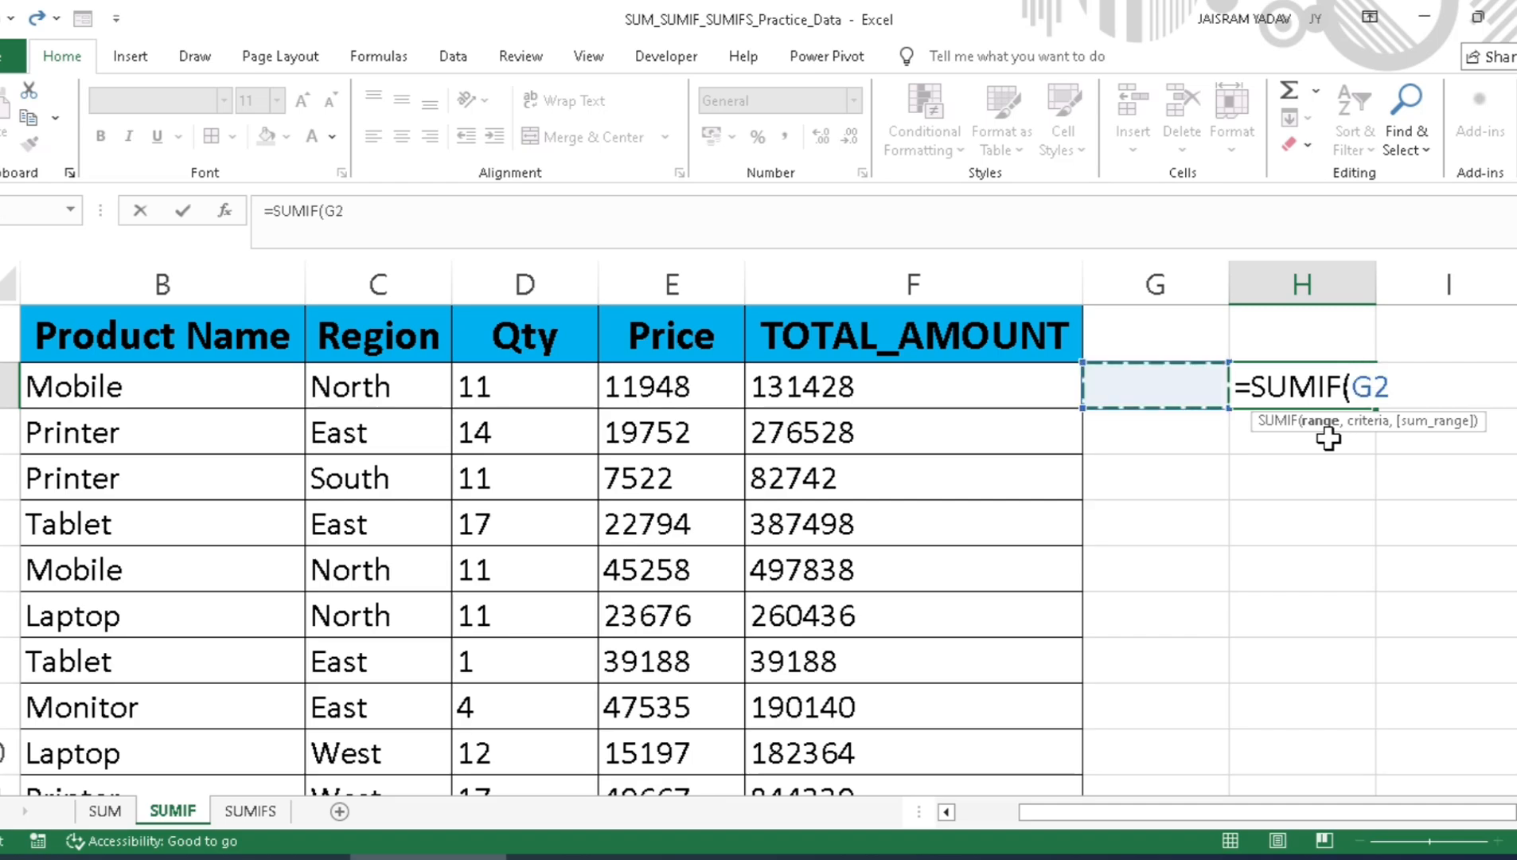
pyautogui.press('Left')
pyautogui.press('Left')
pyautogui.press('Left')
pyautogui.press('Left')
pyautogui.press('Left')
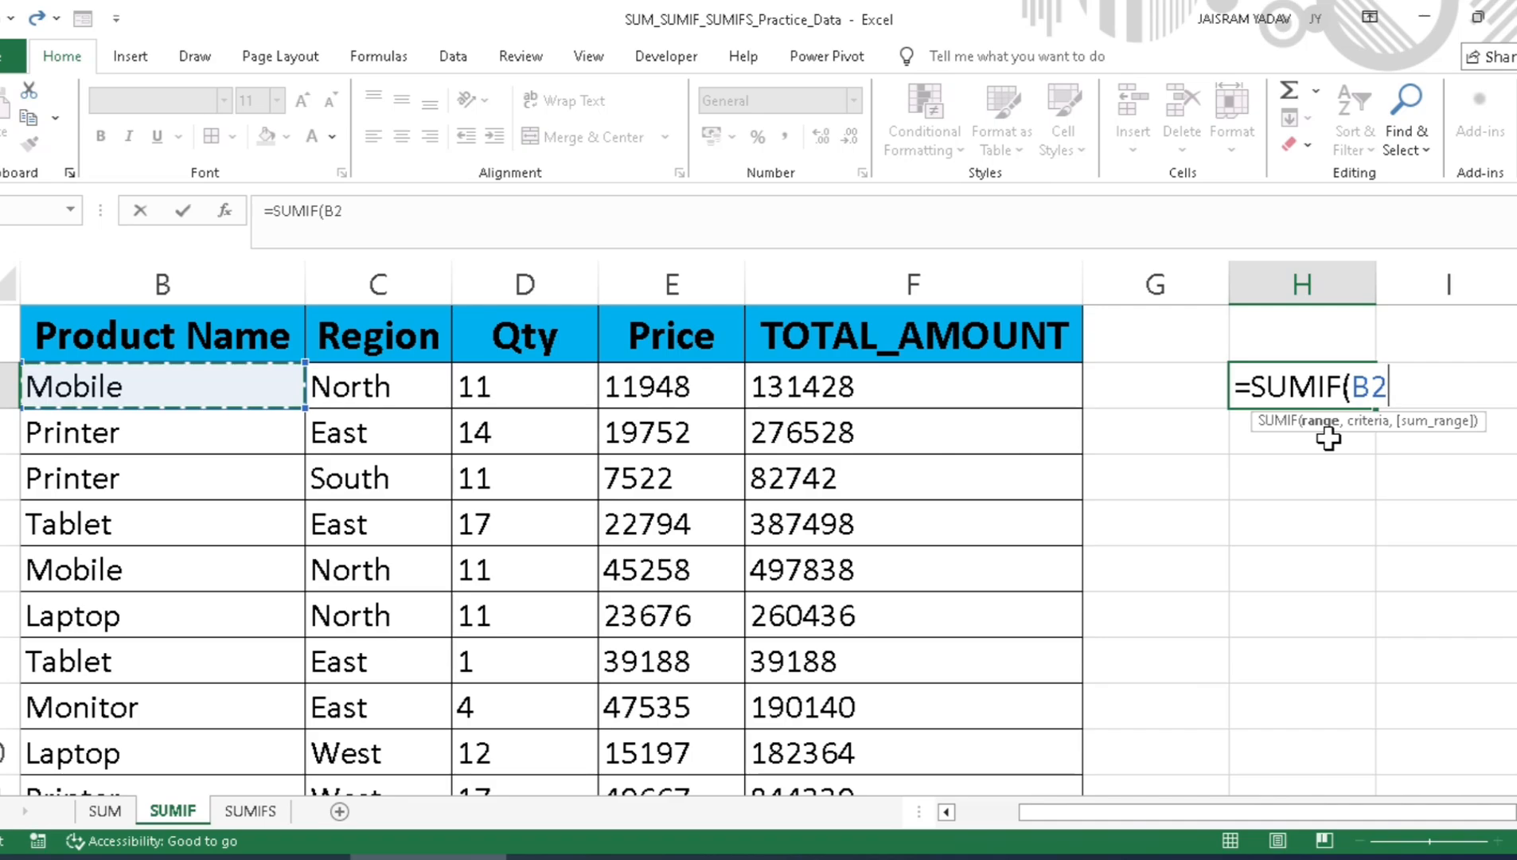
pyautogui.hotkey('ctrl', 'shift', 'Down')
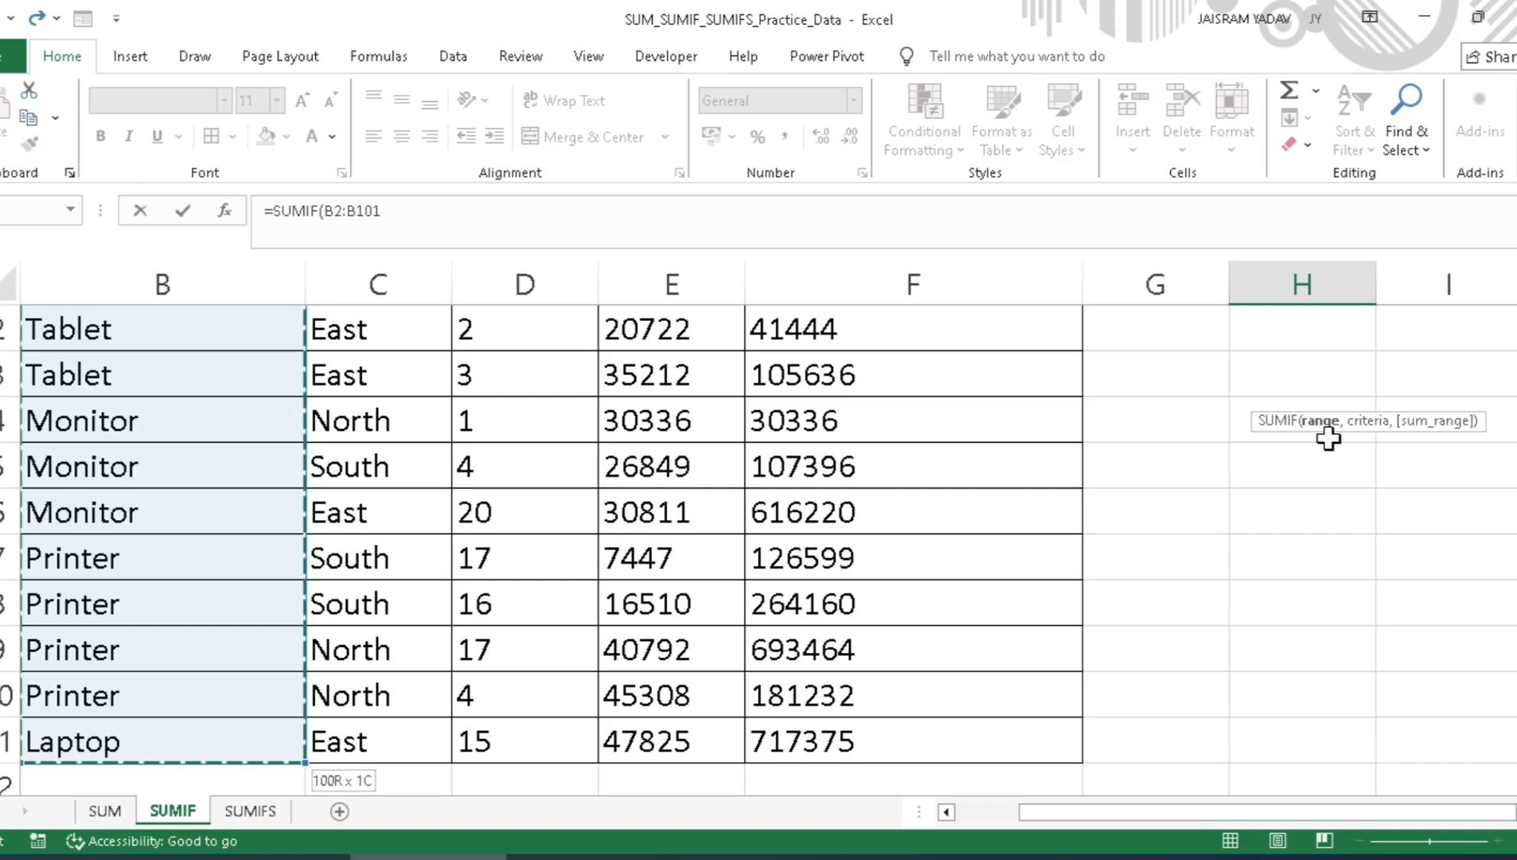
pyautogui.hotkey('ctrl', 'BackSpace')
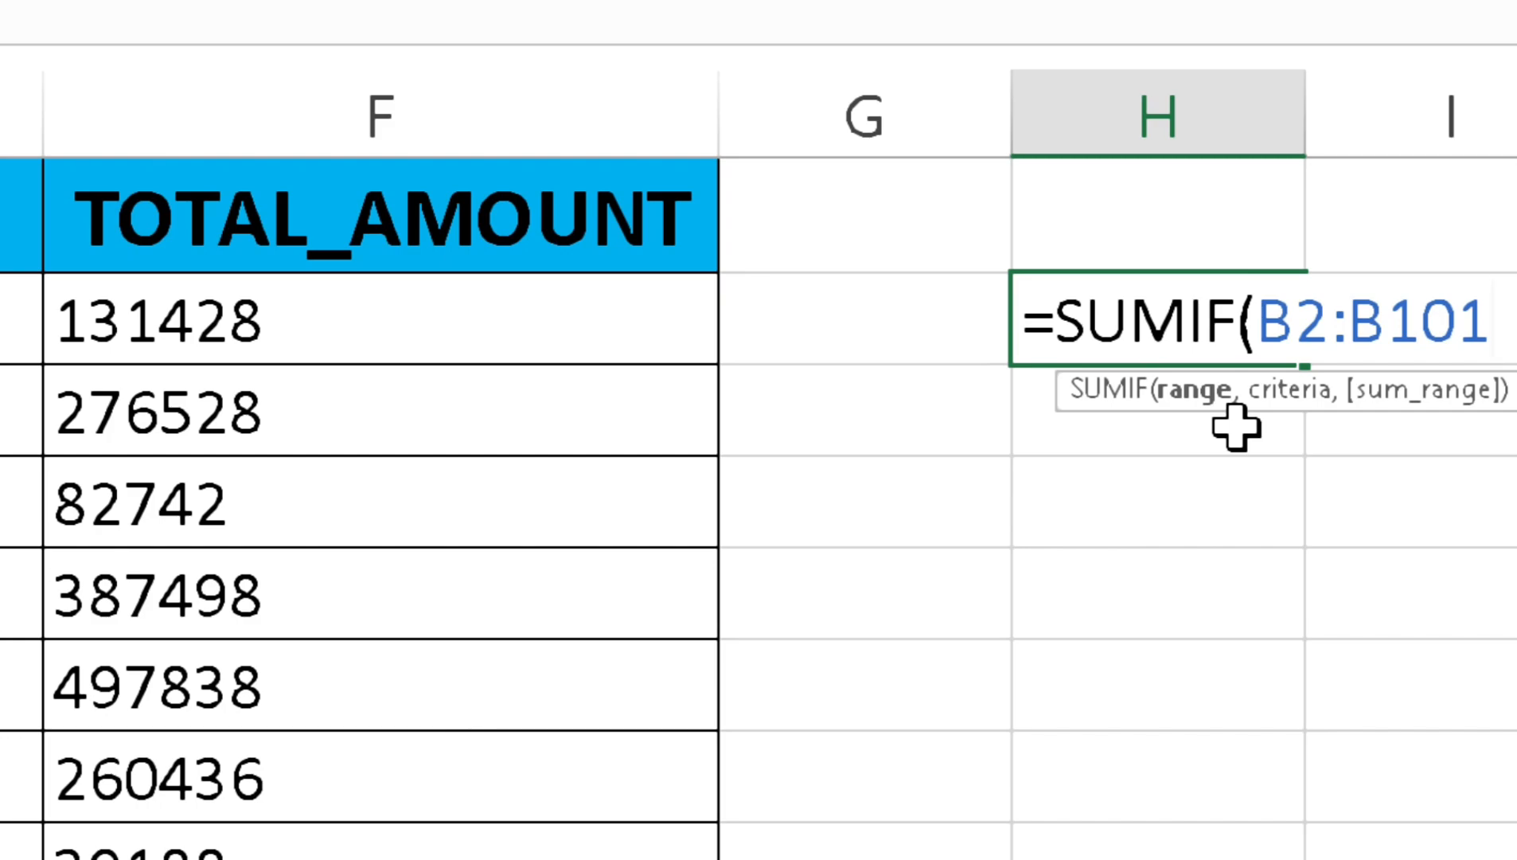
# Step: Add "Mobile" as the criteria argument of the SUMIF formula in H2
pyautogui.write(',')
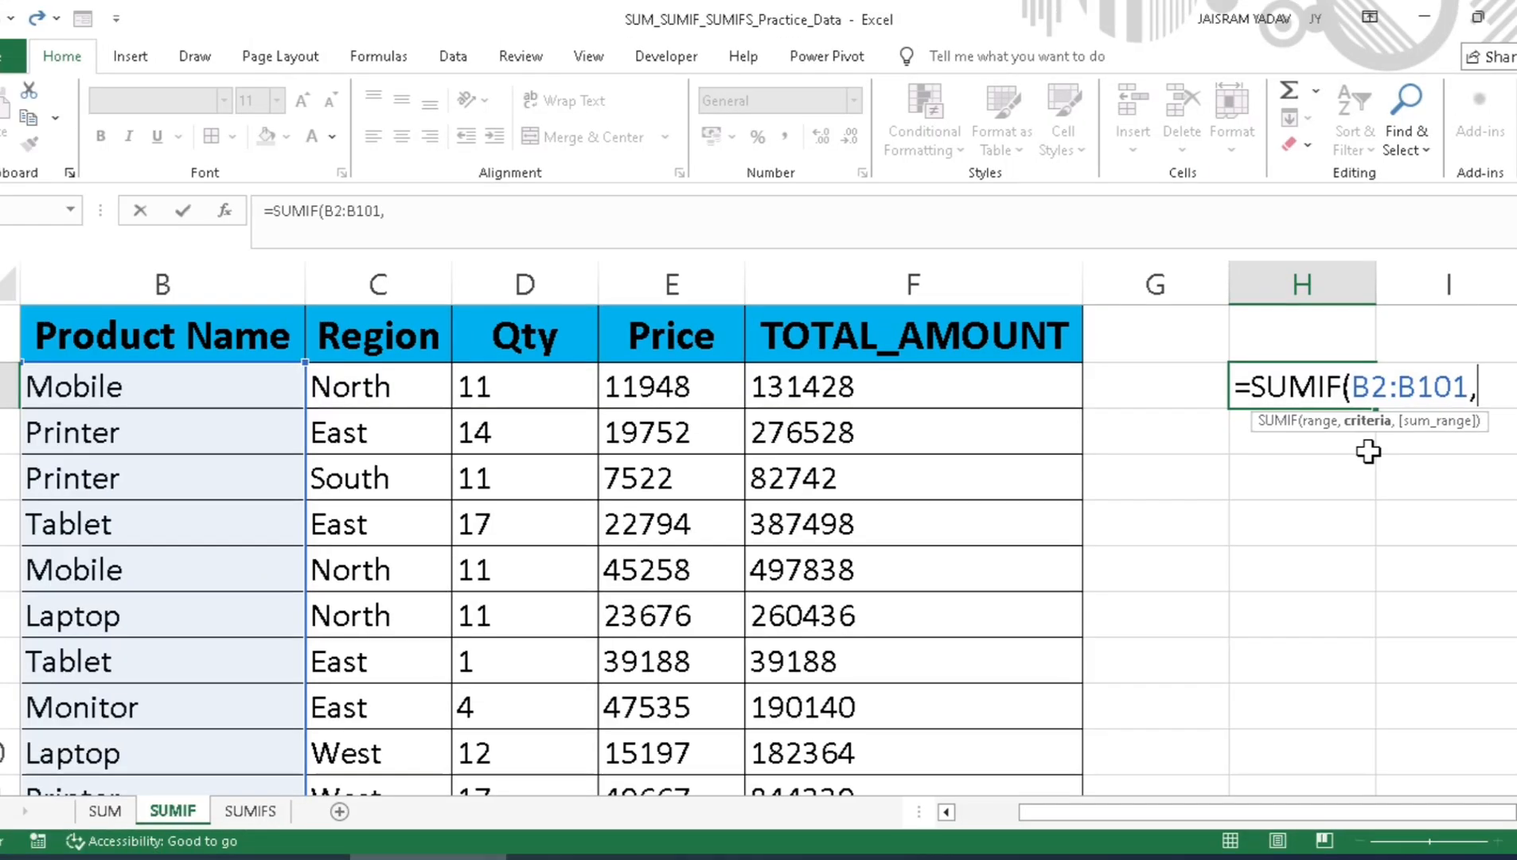
pyautogui.moveTo(1120, 806); pyautogui.dragTo(1201, 803)
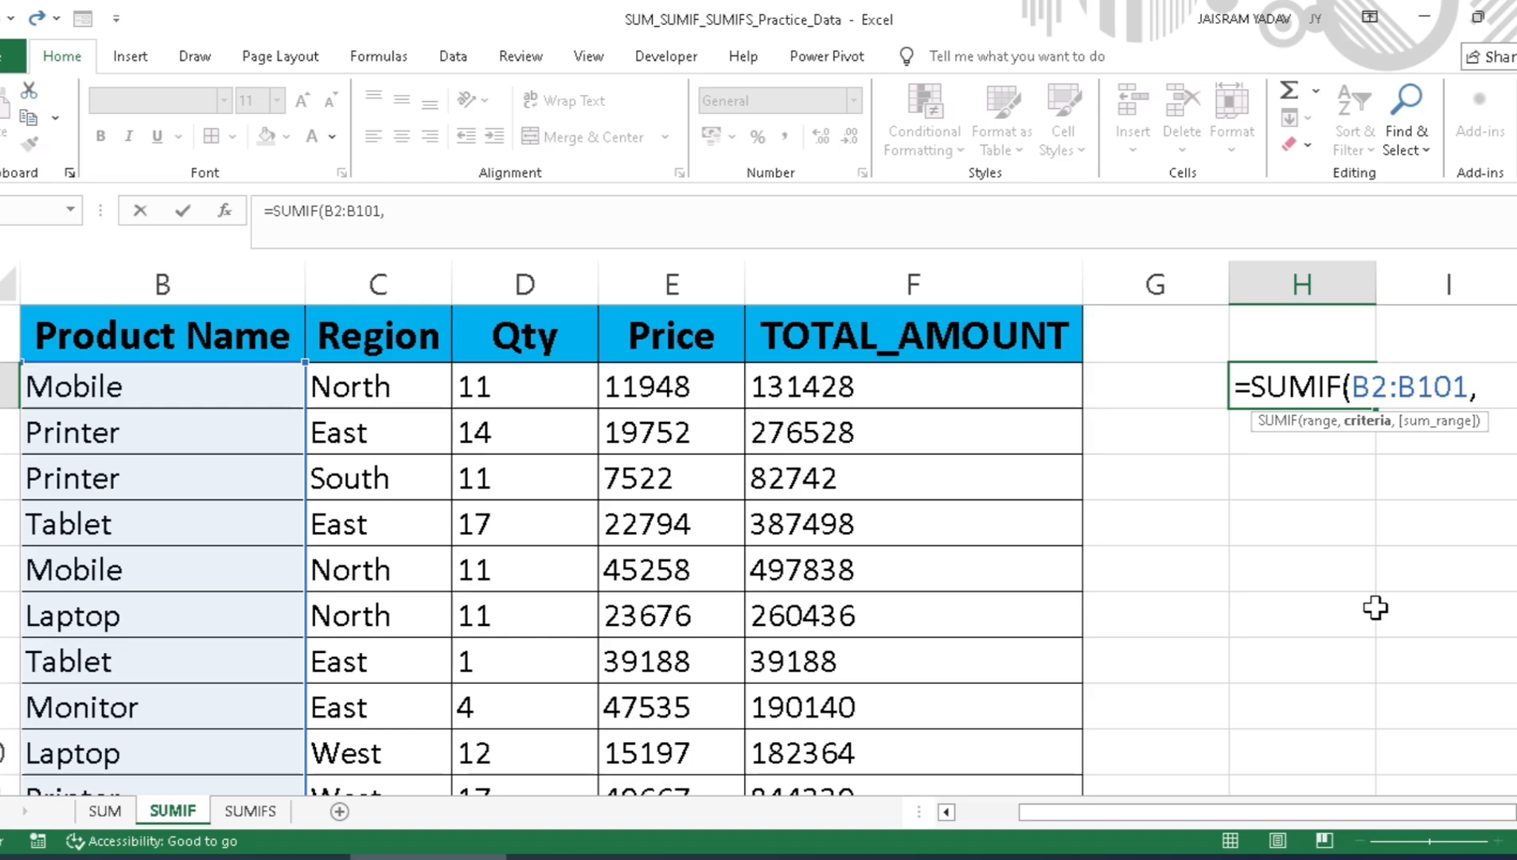
pyautogui.write('"Mobile"')
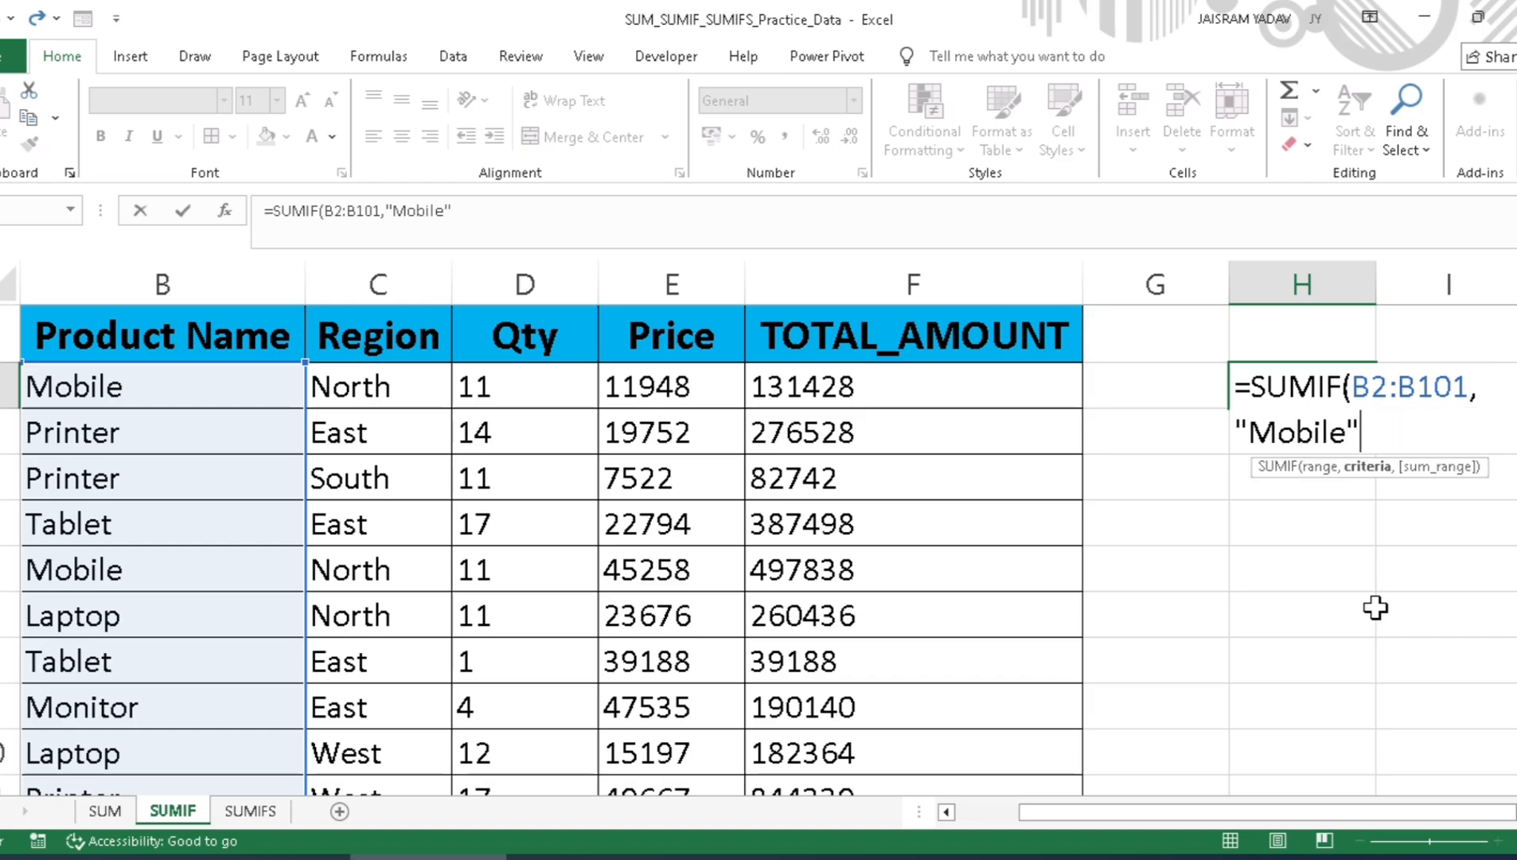
pyautogui.write(',')
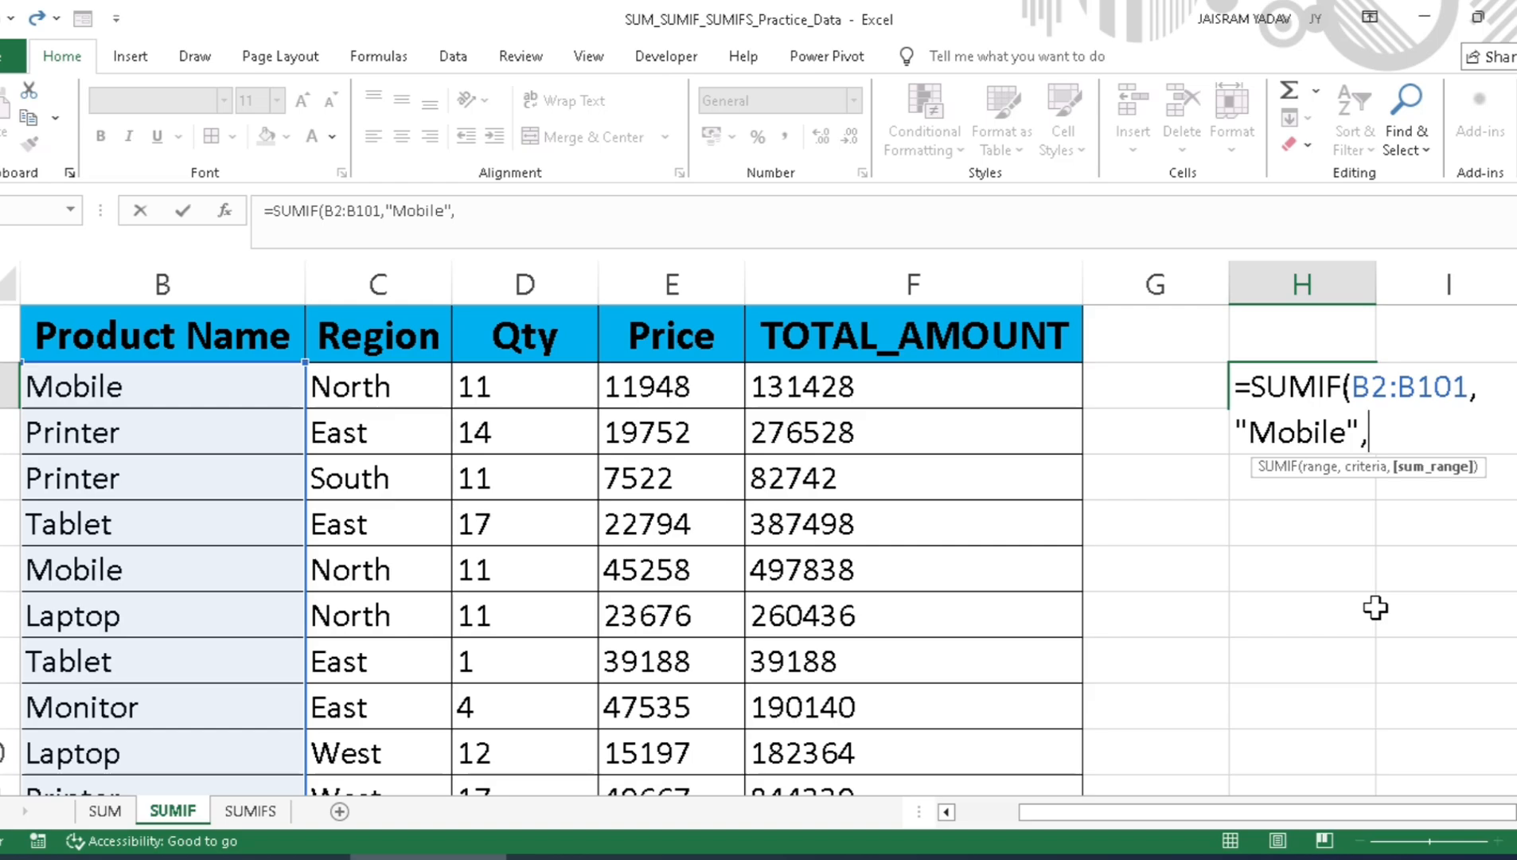
# Step: Add the Qty data D2:D101 as the sum range and complete the SUMIF formula in H2
pyautogui.press('Left')
pyautogui.press('Left')
pyautogui.press('Left')
pyautogui.press('Left')
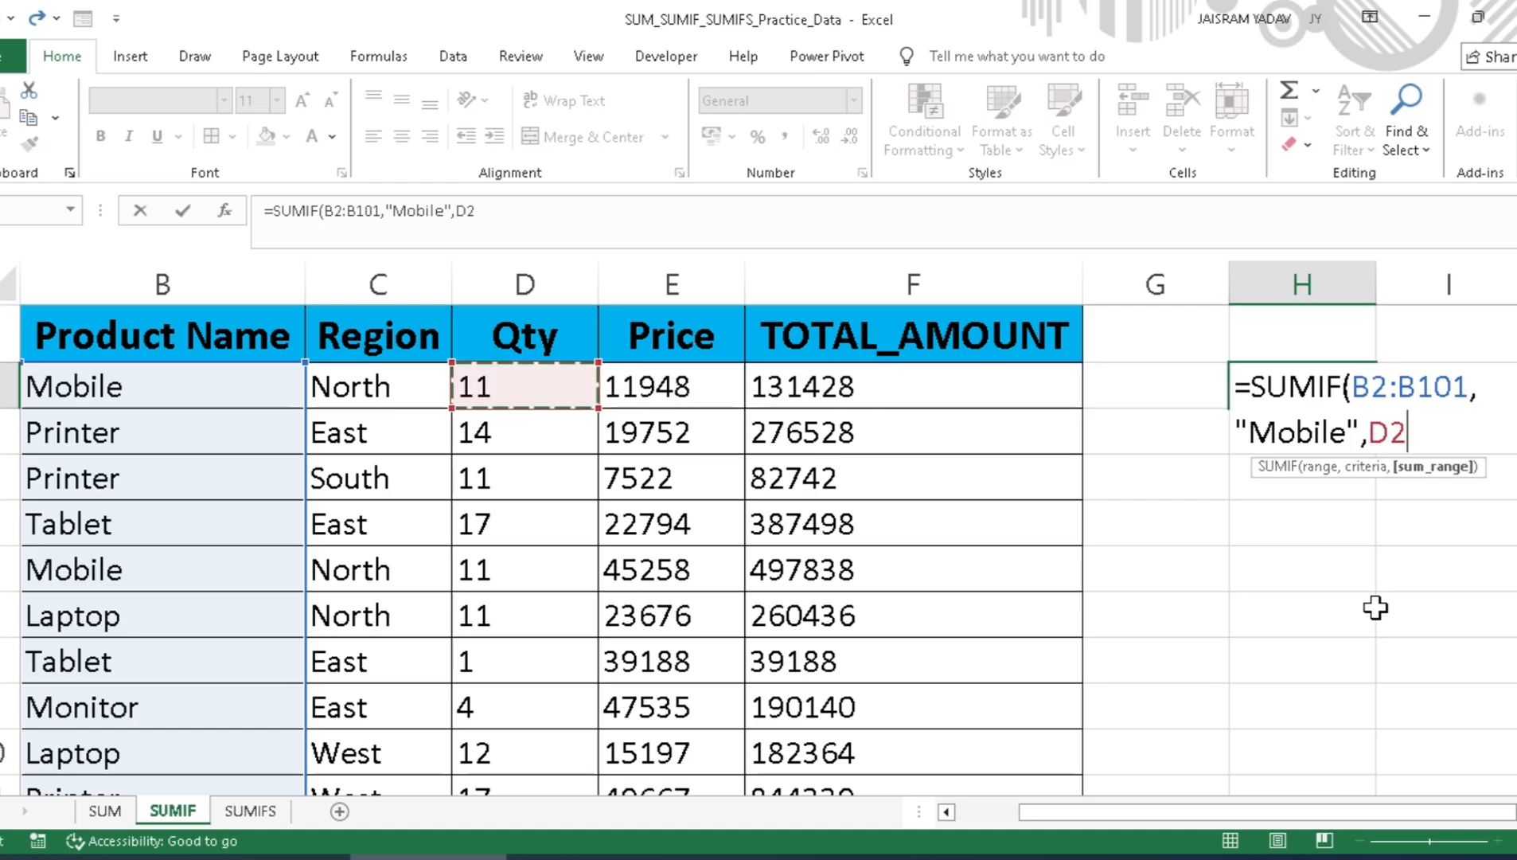
pyautogui.hotkey('ctrl', 'shift', 'Down')
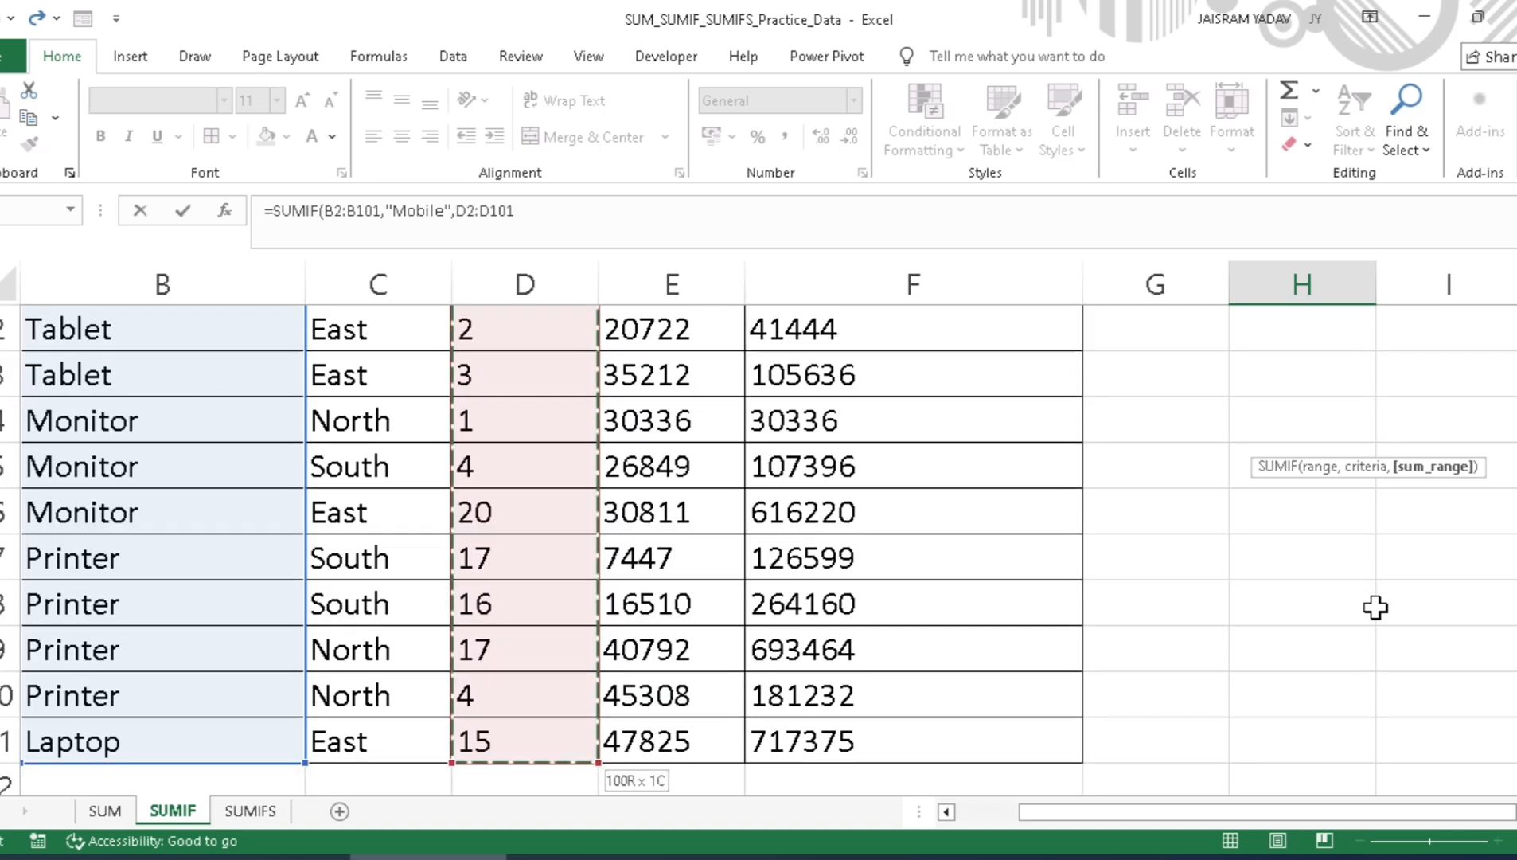
pyautogui.hotkey('ctrl', 'BackSpace')
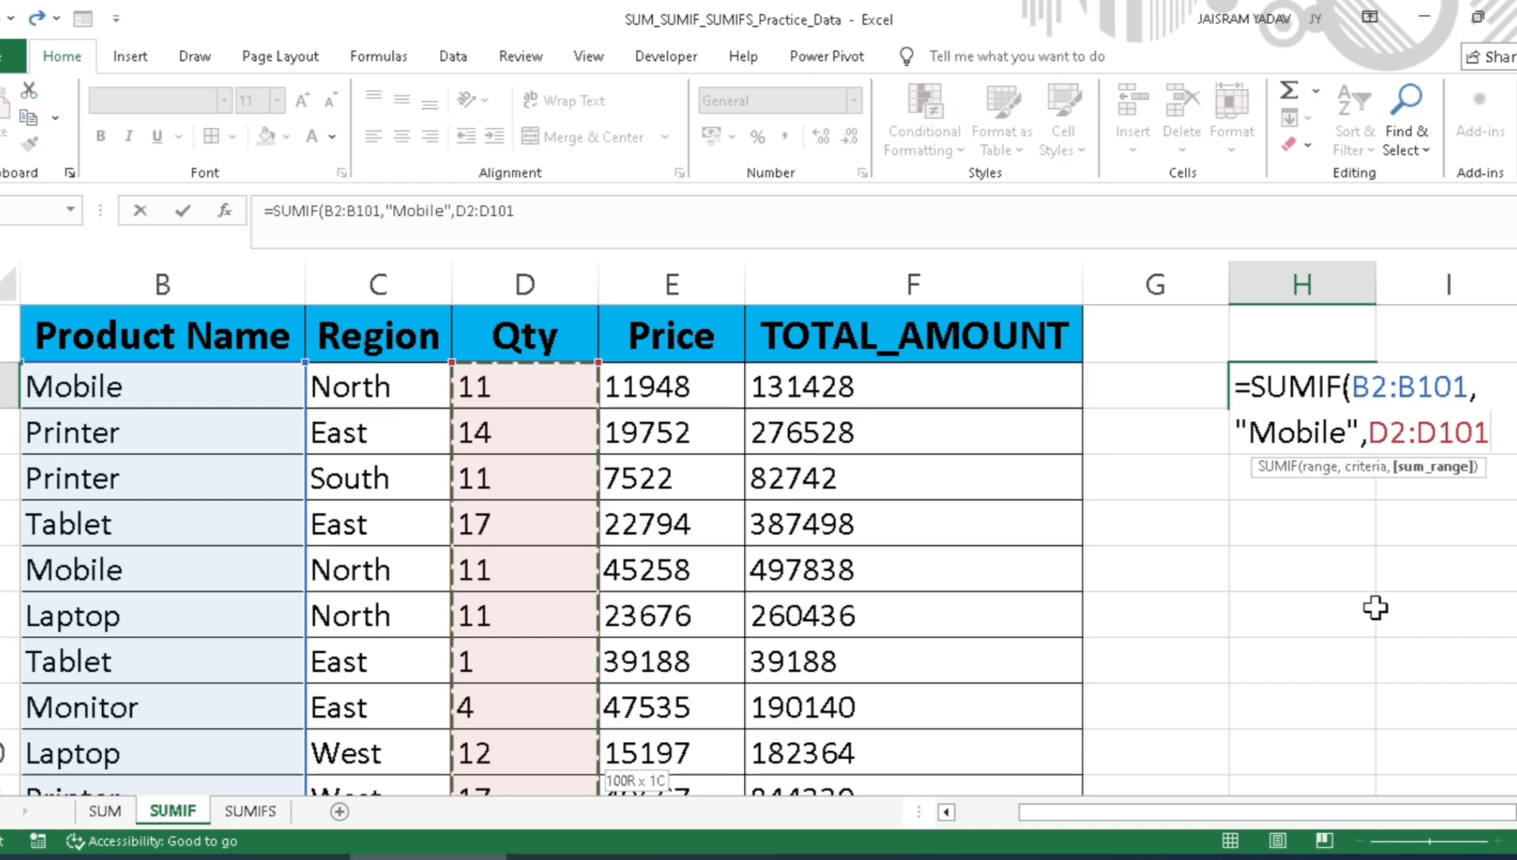
pyautogui.press('Return')
pyautogui.press('Up')
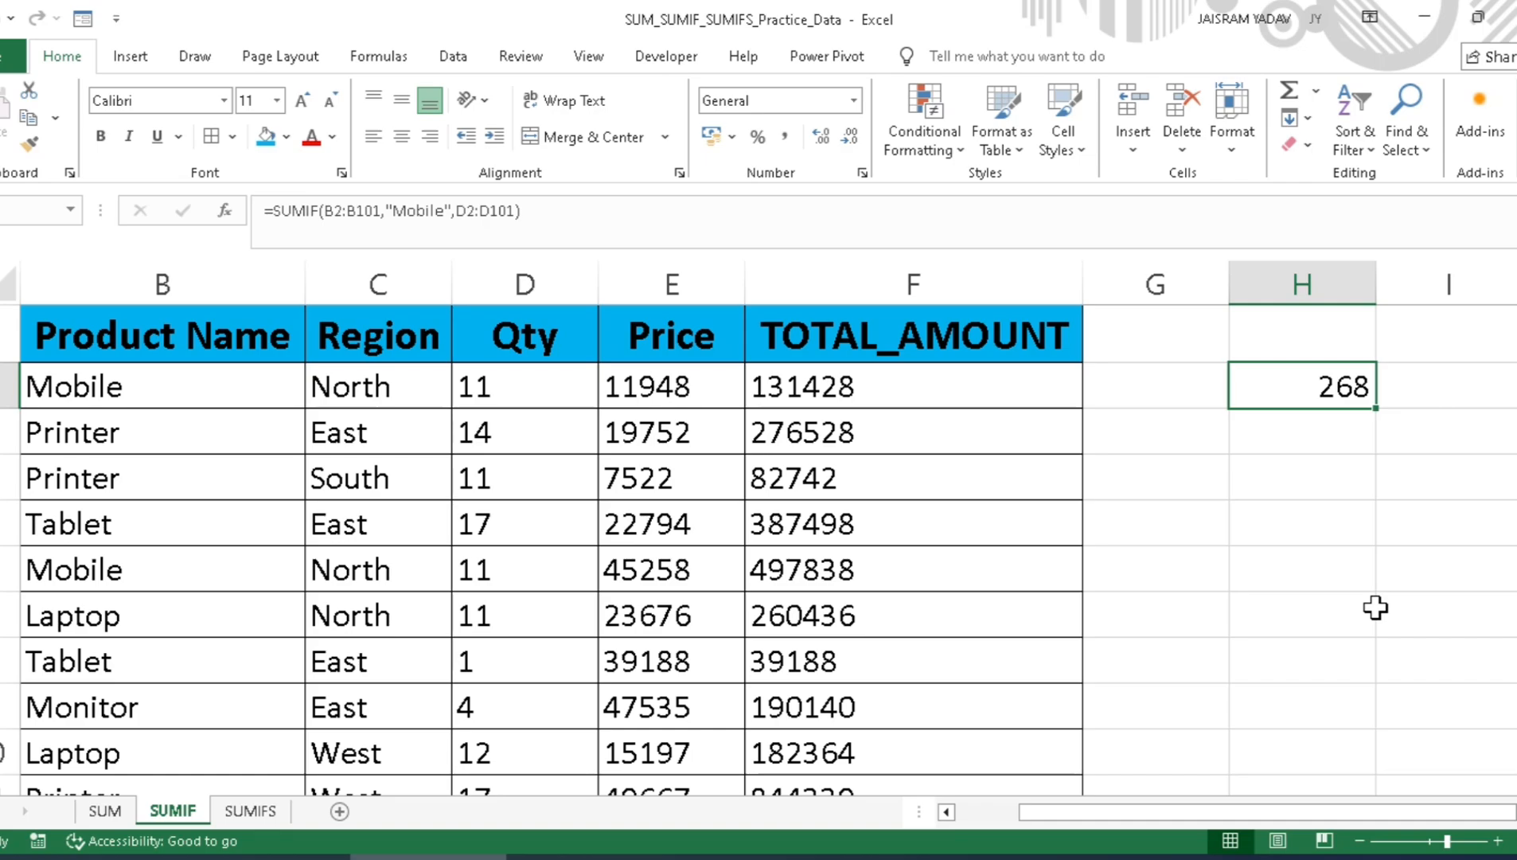
# Step: Begin a second SUMIF formula in cell H3, below the Mobile total
pyautogui.press('Down')
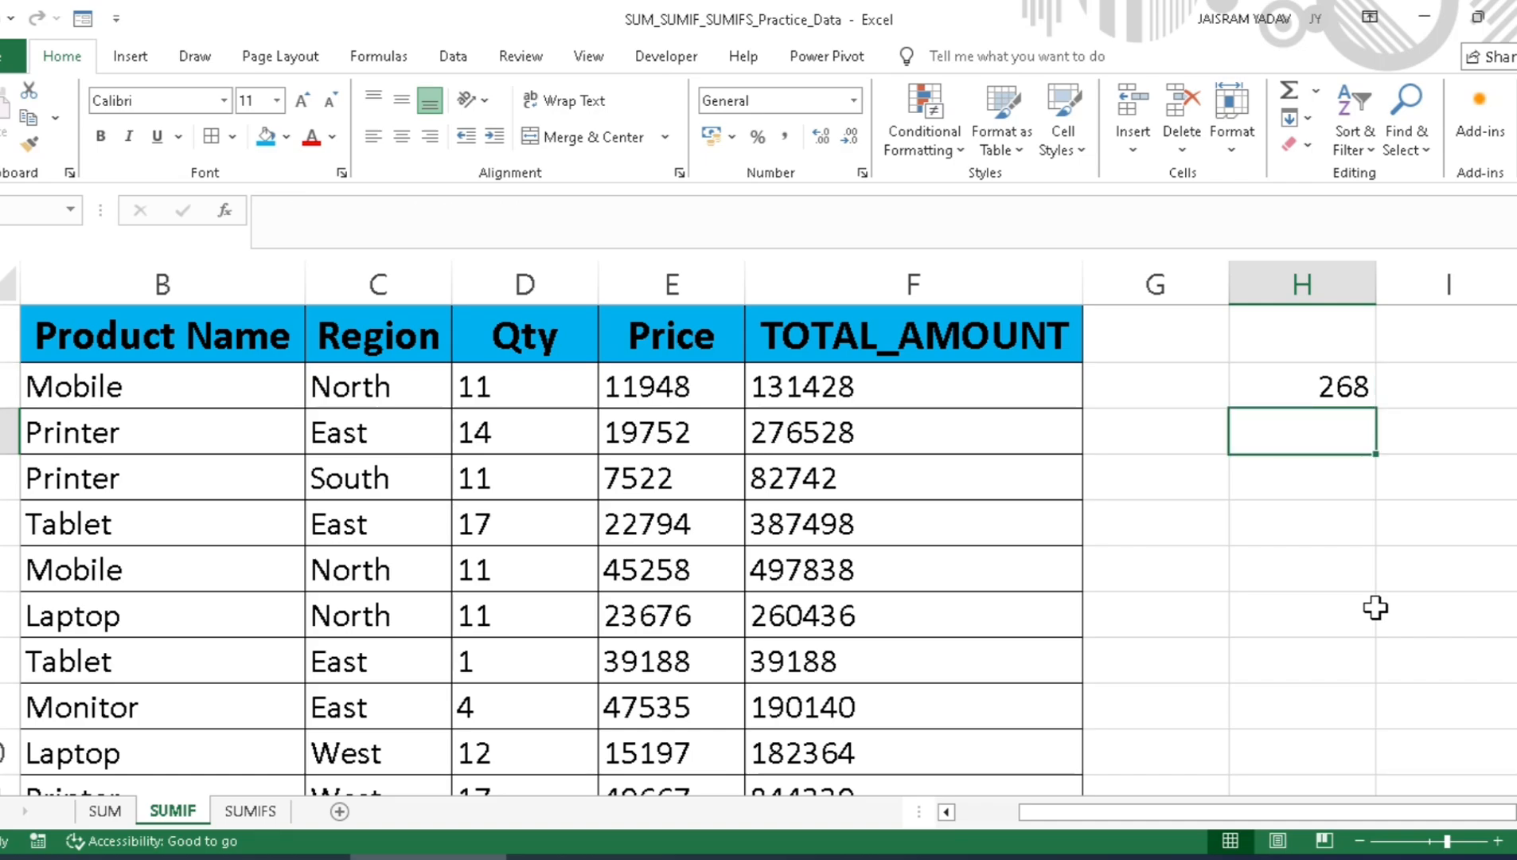
pyautogui.press('Right')
pyautogui.press('Right')
pyautogui.press('Left')
pyautogui.press('Left')
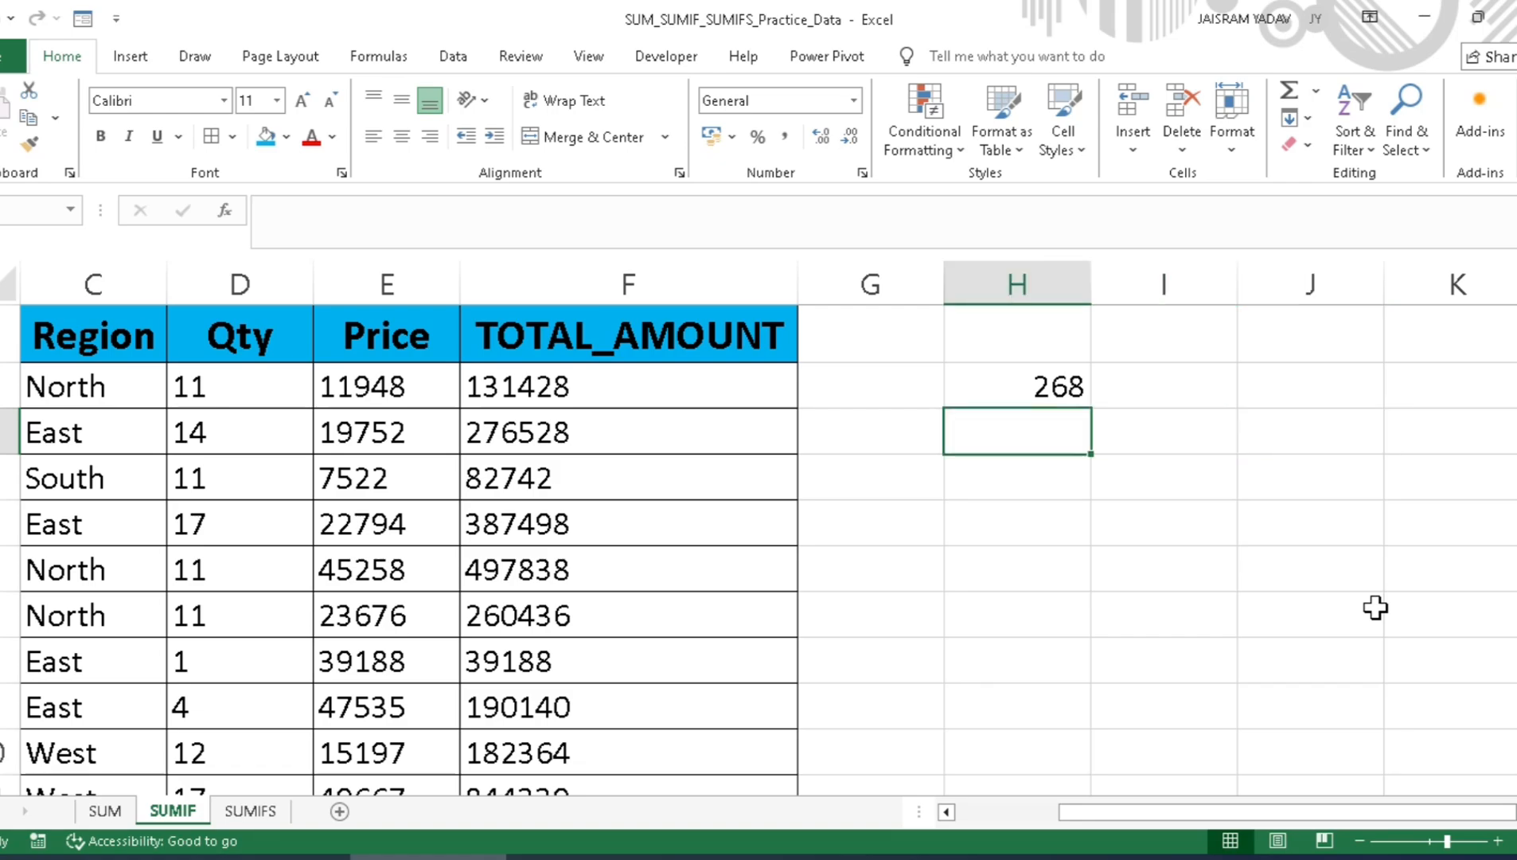
pyautogui.write('=')
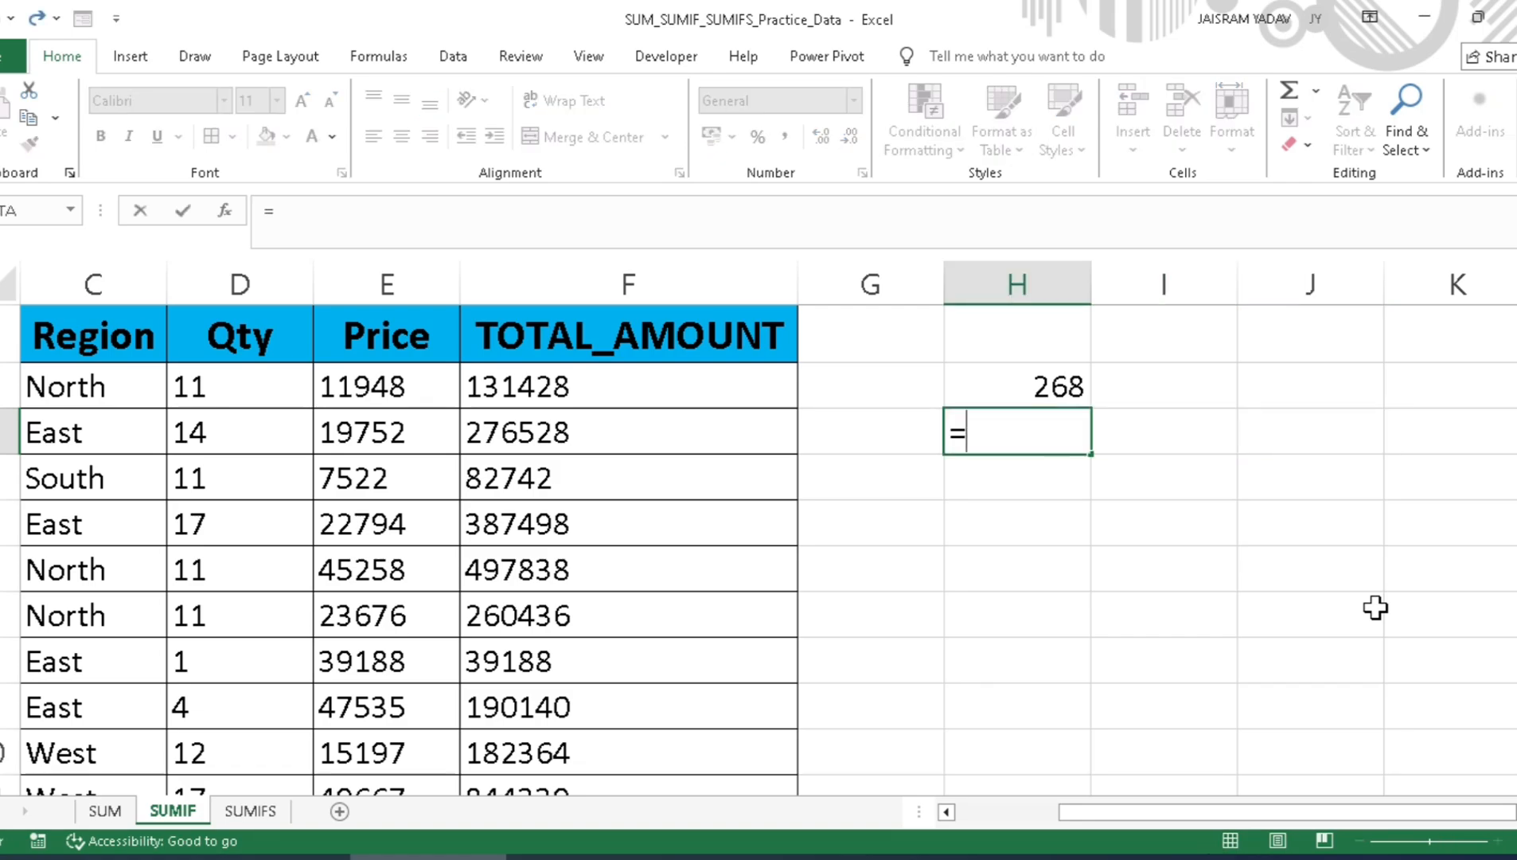
pyautogui.write('s')
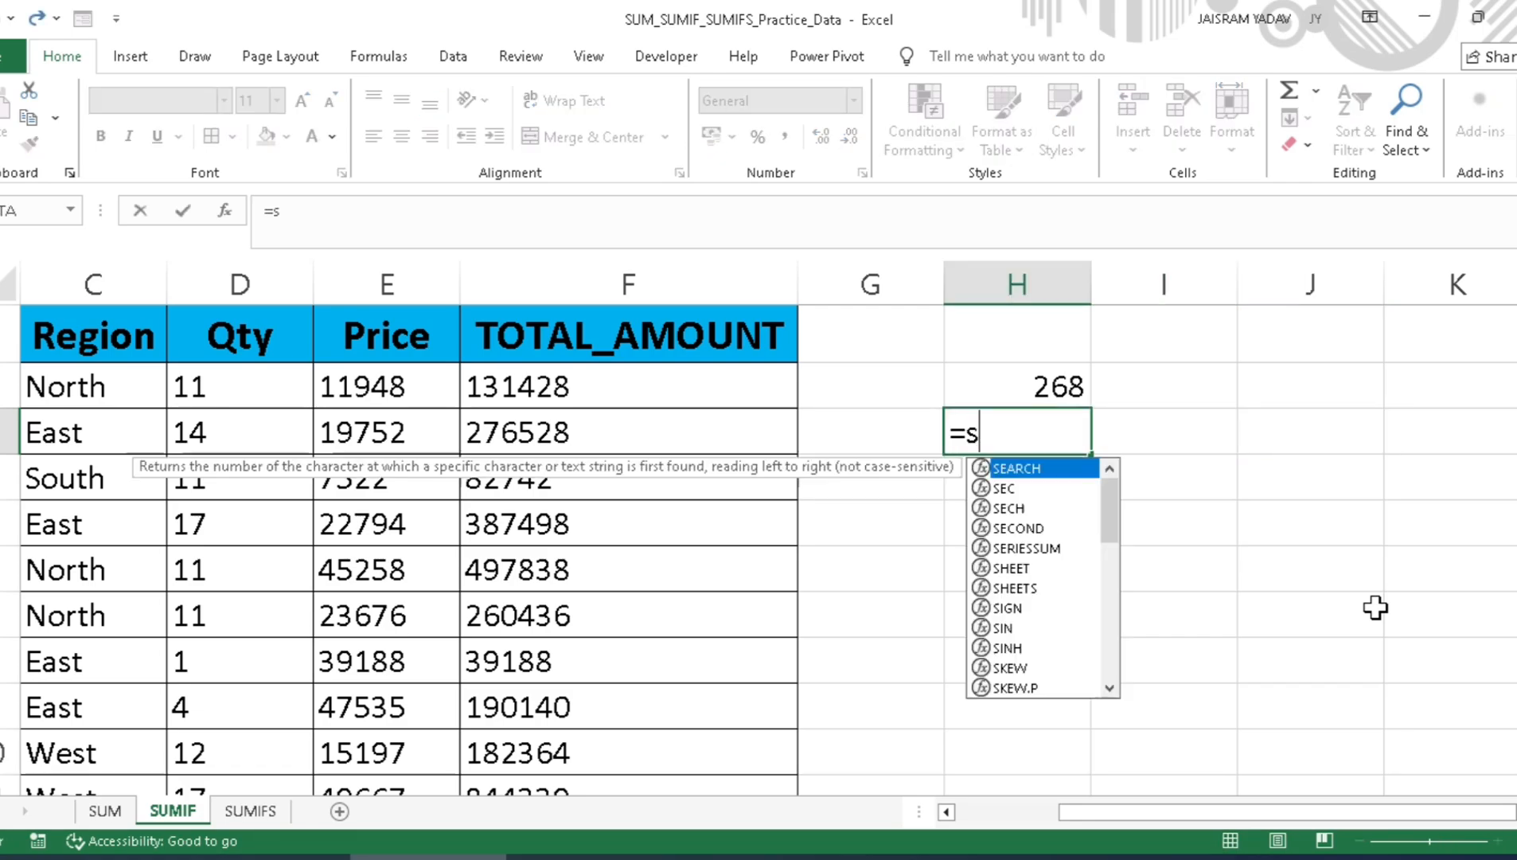
pyautogui.write('umif')
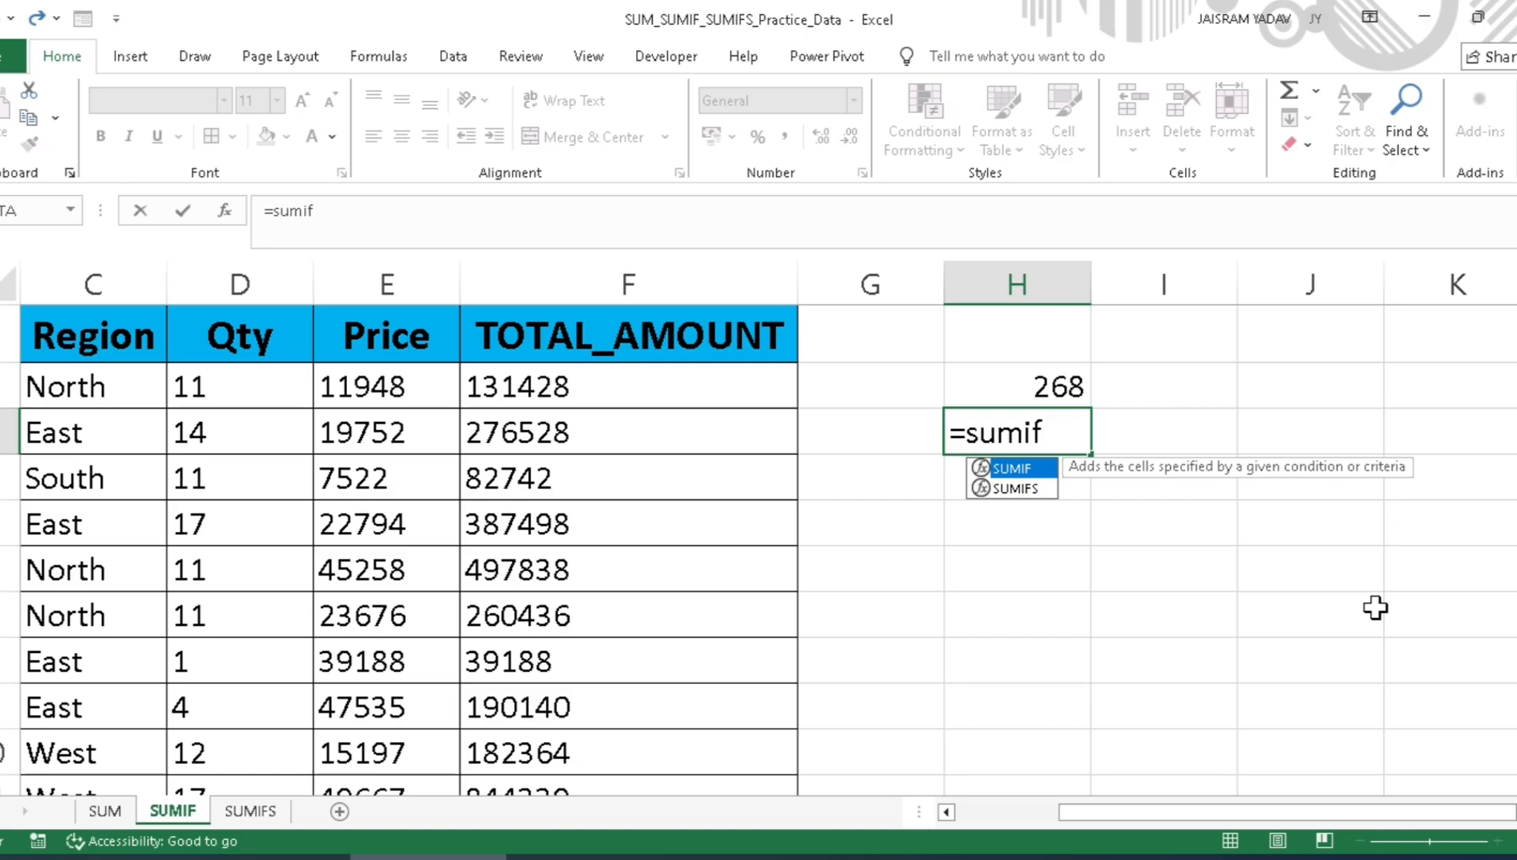
pyautogui.press('Tab')
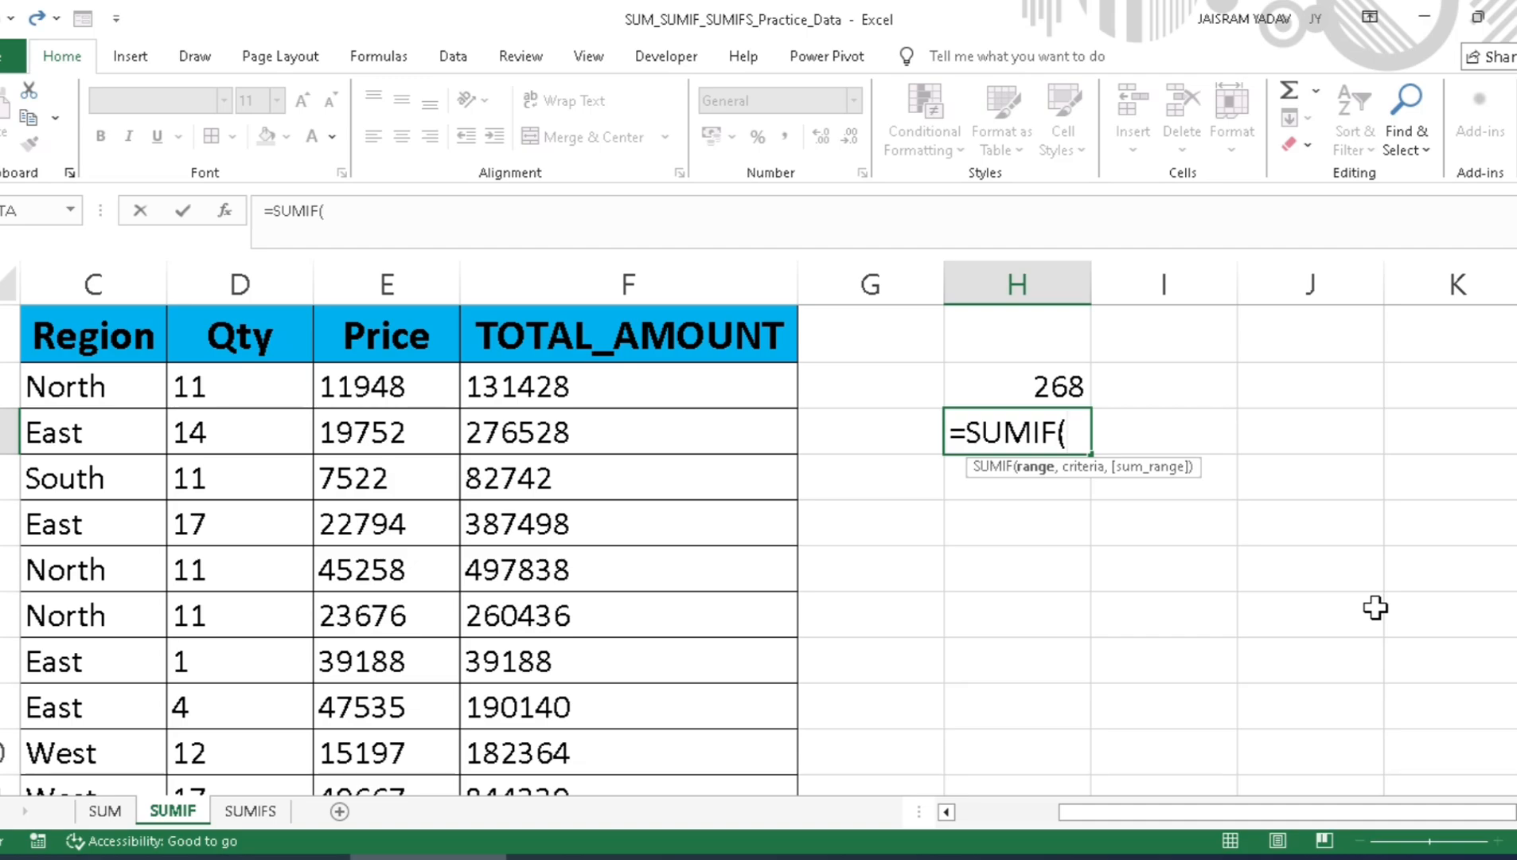
# Step: Set the range argument of the H3 formula to the Product Name data B2:B101
pyautogui.press('Left')
pyautogui.press('Left')
pyautogui.press('Left')
pyautogui.press('Left')
pyautogui.press('Left')
pyautogui.press('Left')
pyautogui.press('Left')
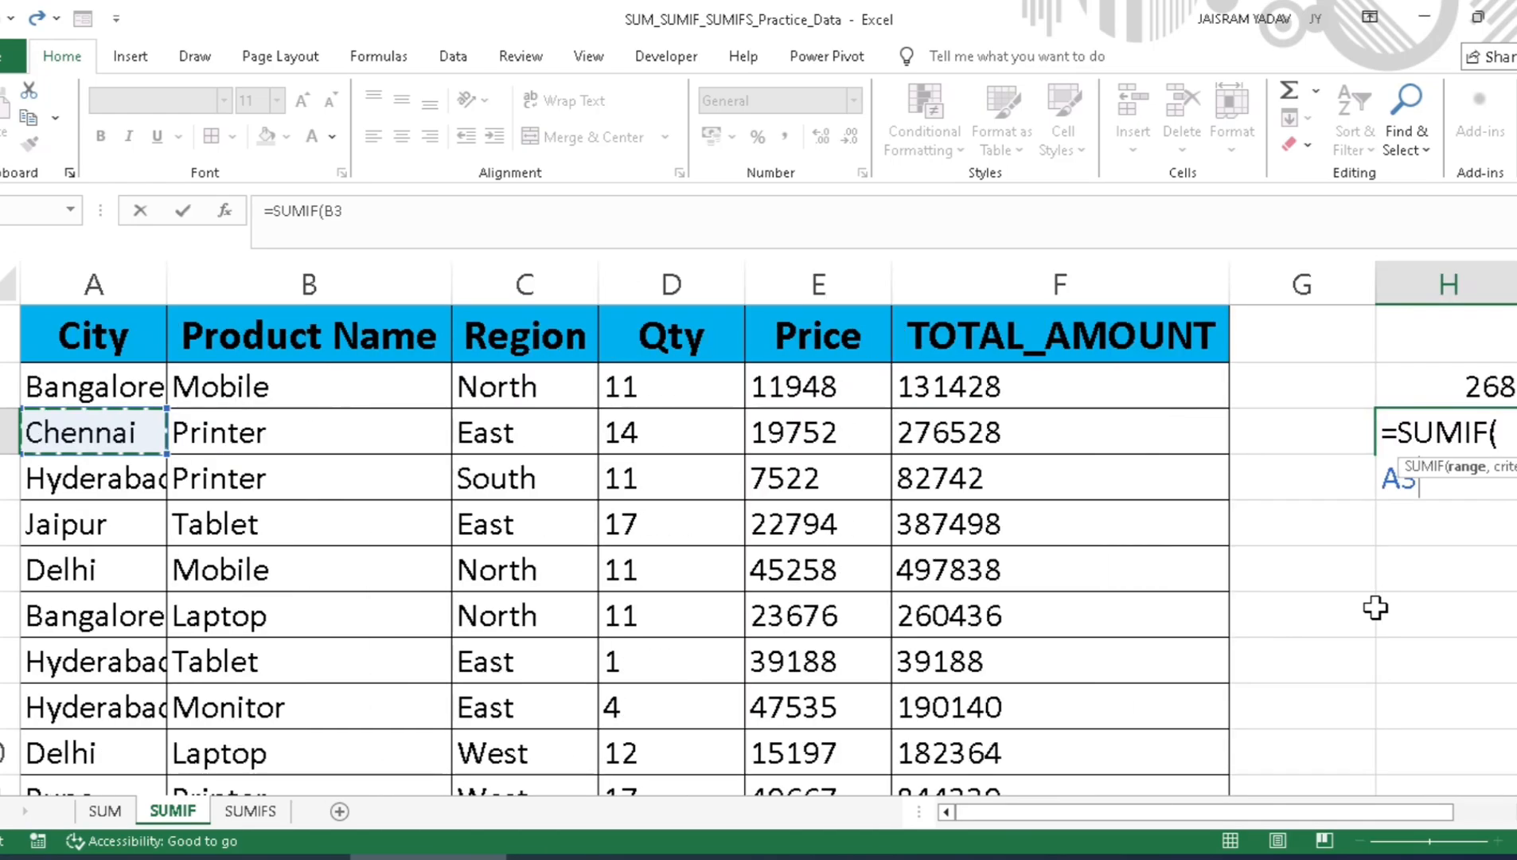
pyautogui.press('Up')
pyautogui.press('Right')
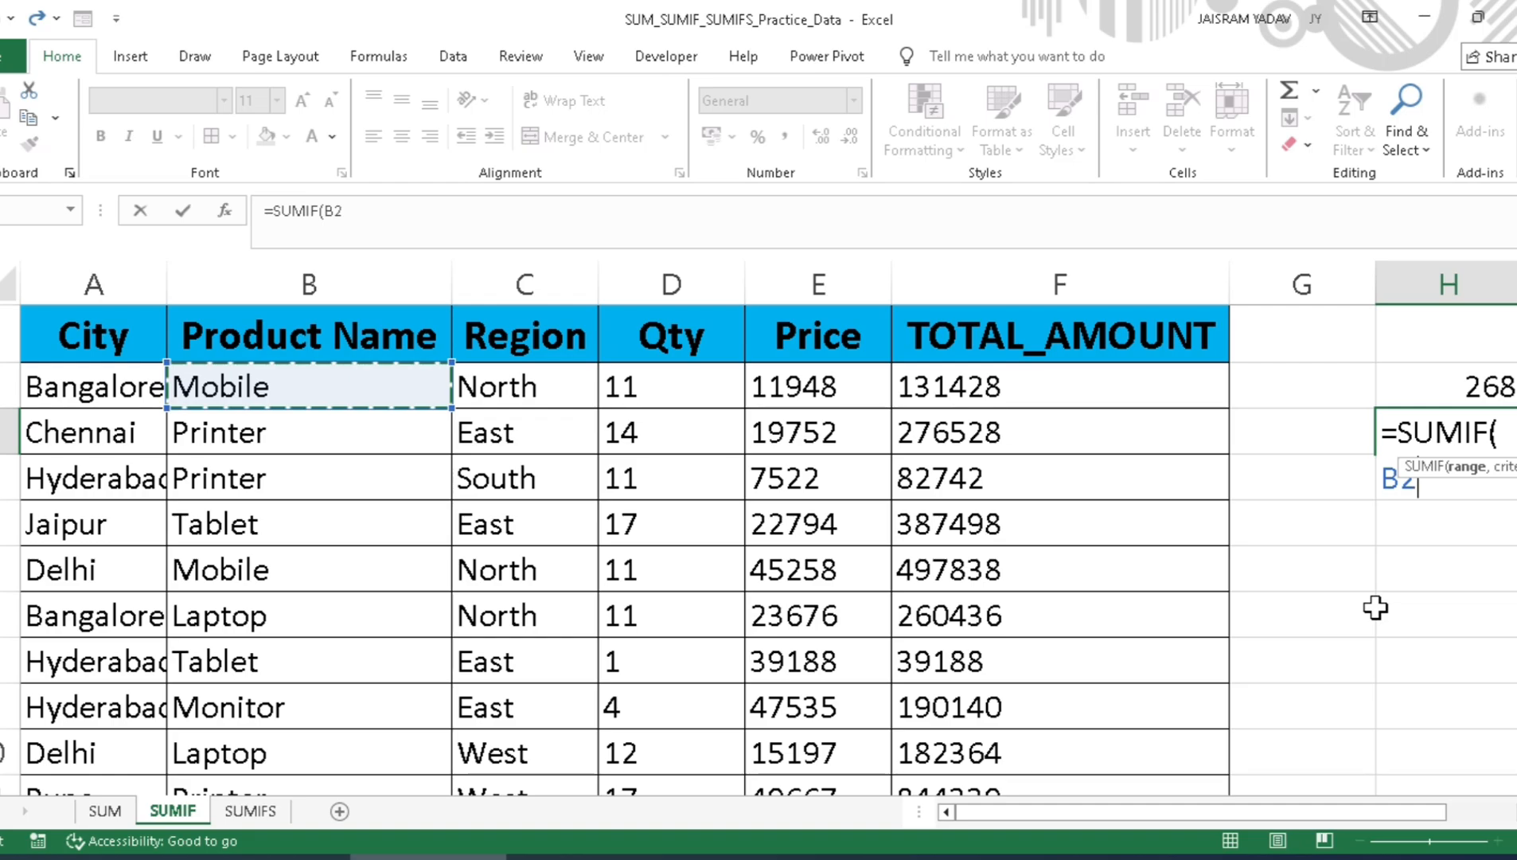
pyautogui.hotkey('ctrl', 'shift', 'Down')
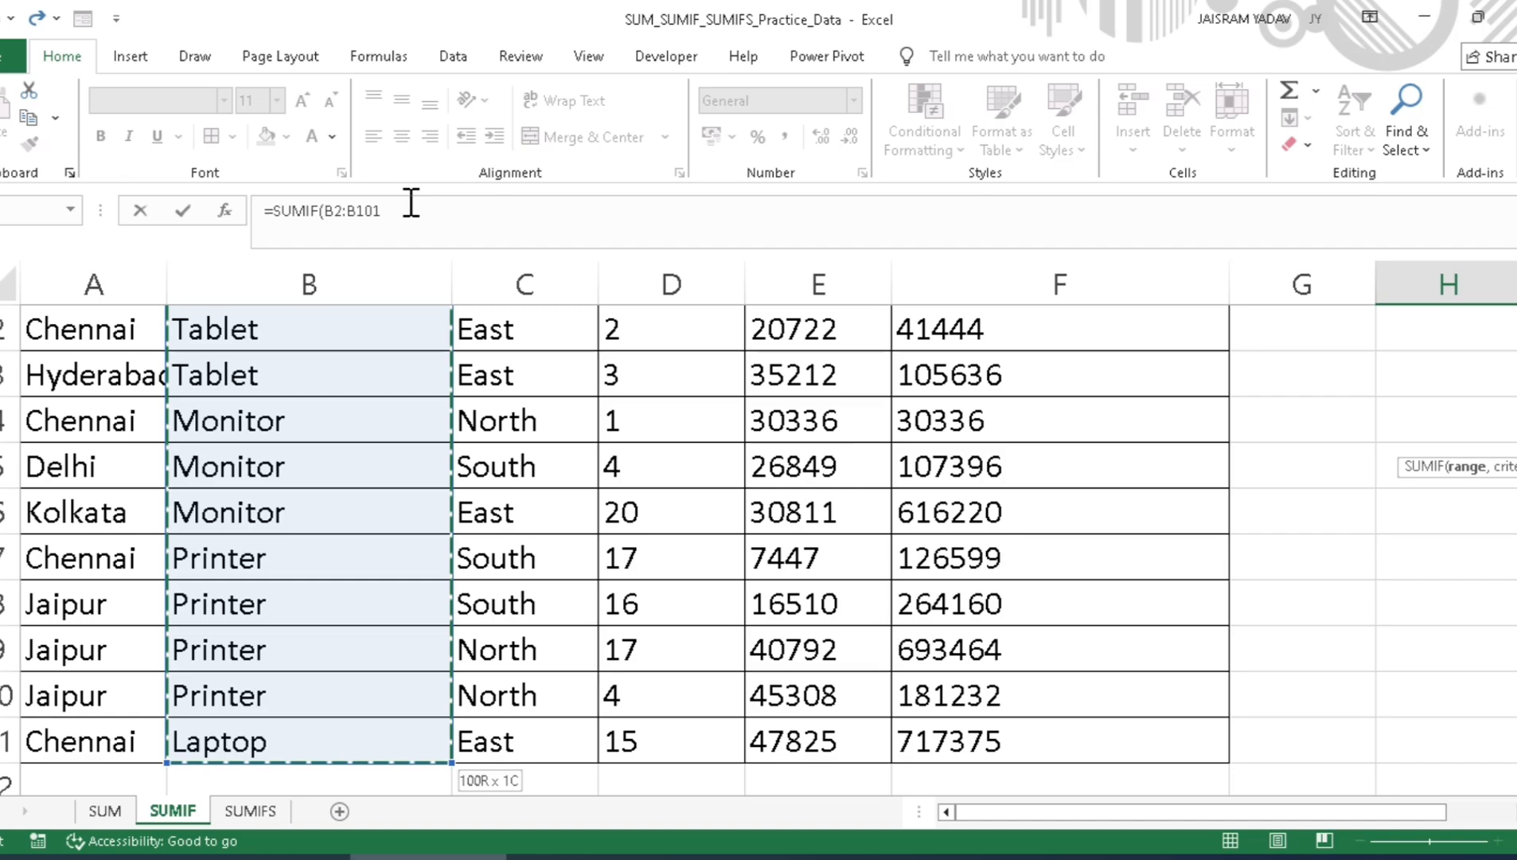
pyautogui.hotkey('ctrl', 'BackSpace')
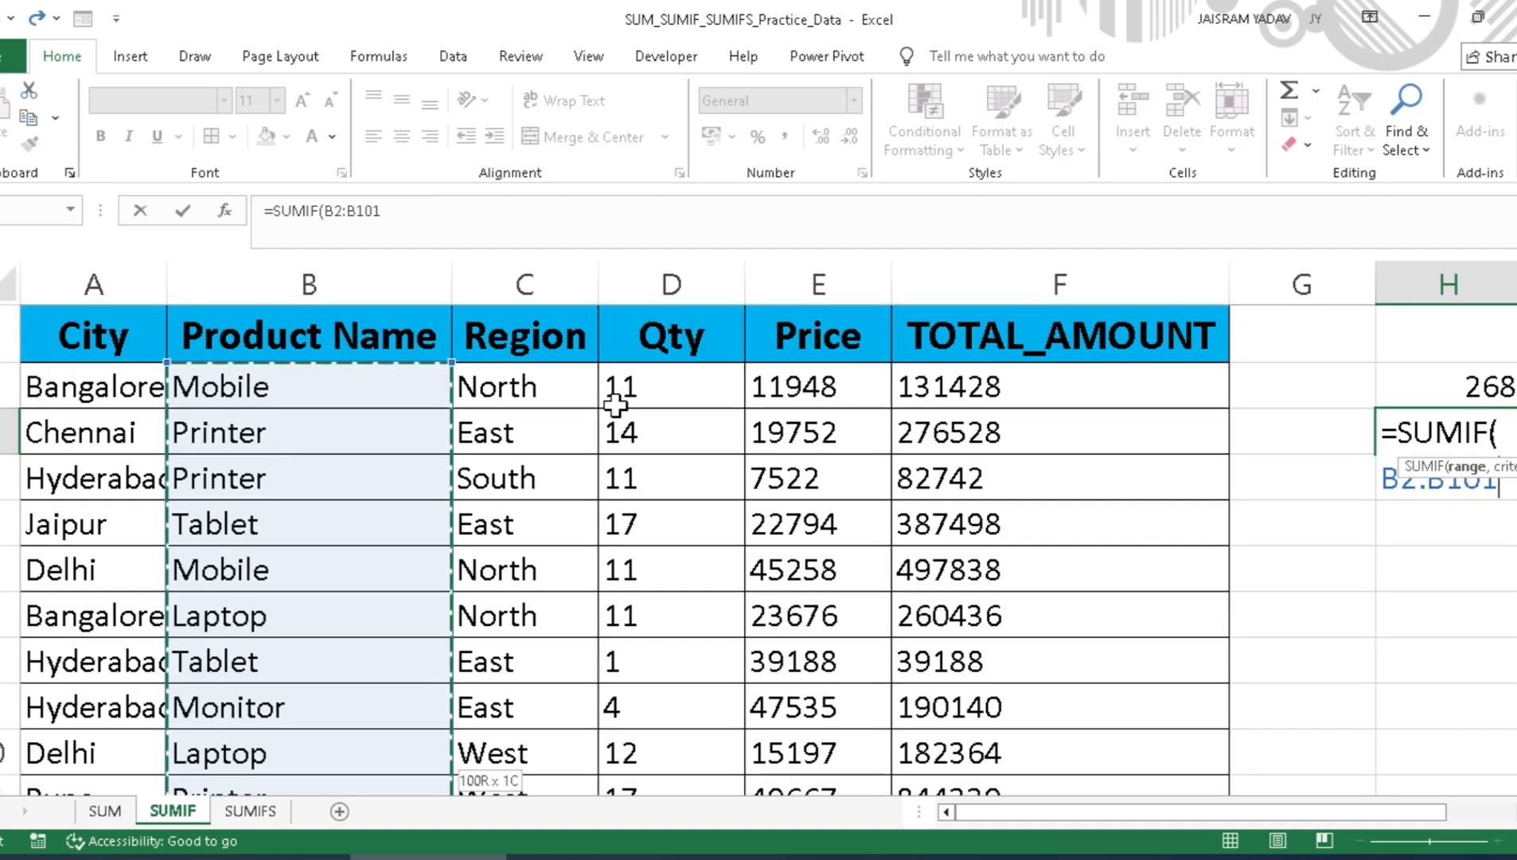
pyautogui.moveTo(1067, 824); pyautogui.dragTo(1214, 812)
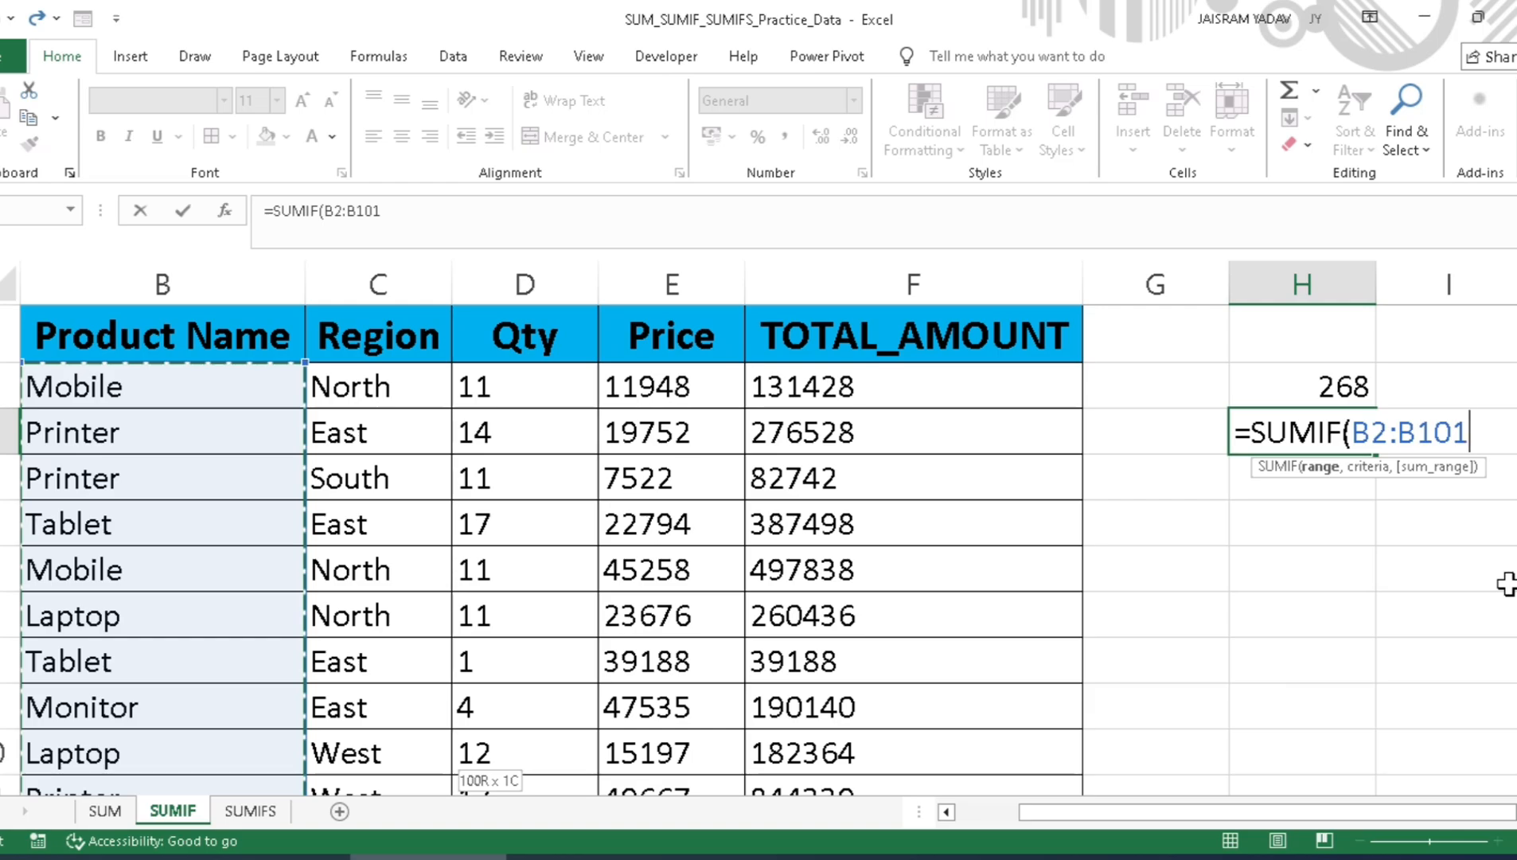
# Step: Add "Printer" as the criteria argument of the SUMIF formula in H3
pyautogui.write(',')
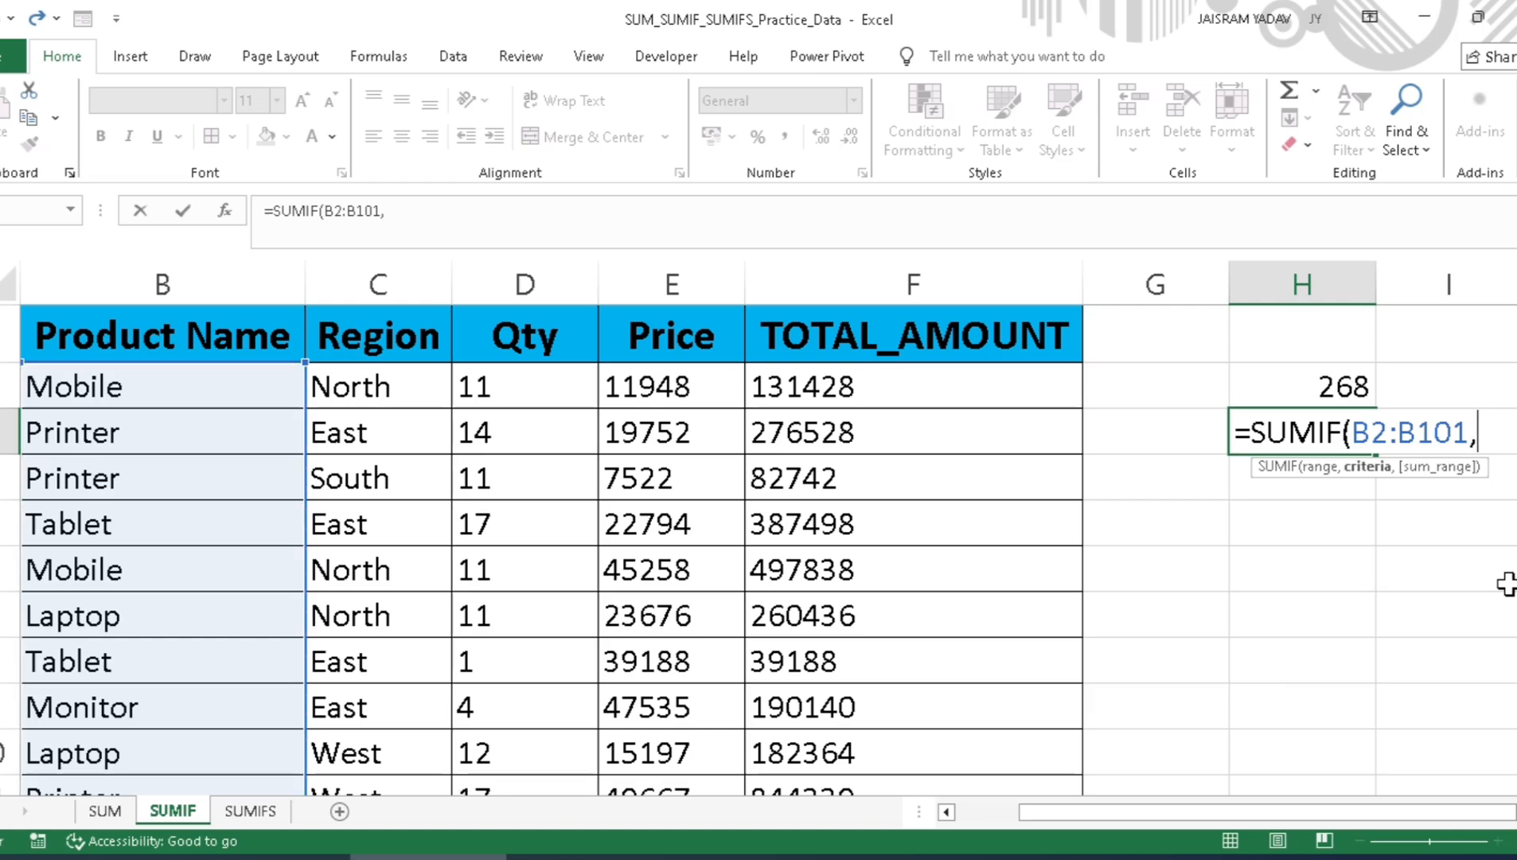
pyautogui.write('"Pe')
pyautogui.press('BackSpace')
pyautogui.write('rinter"')
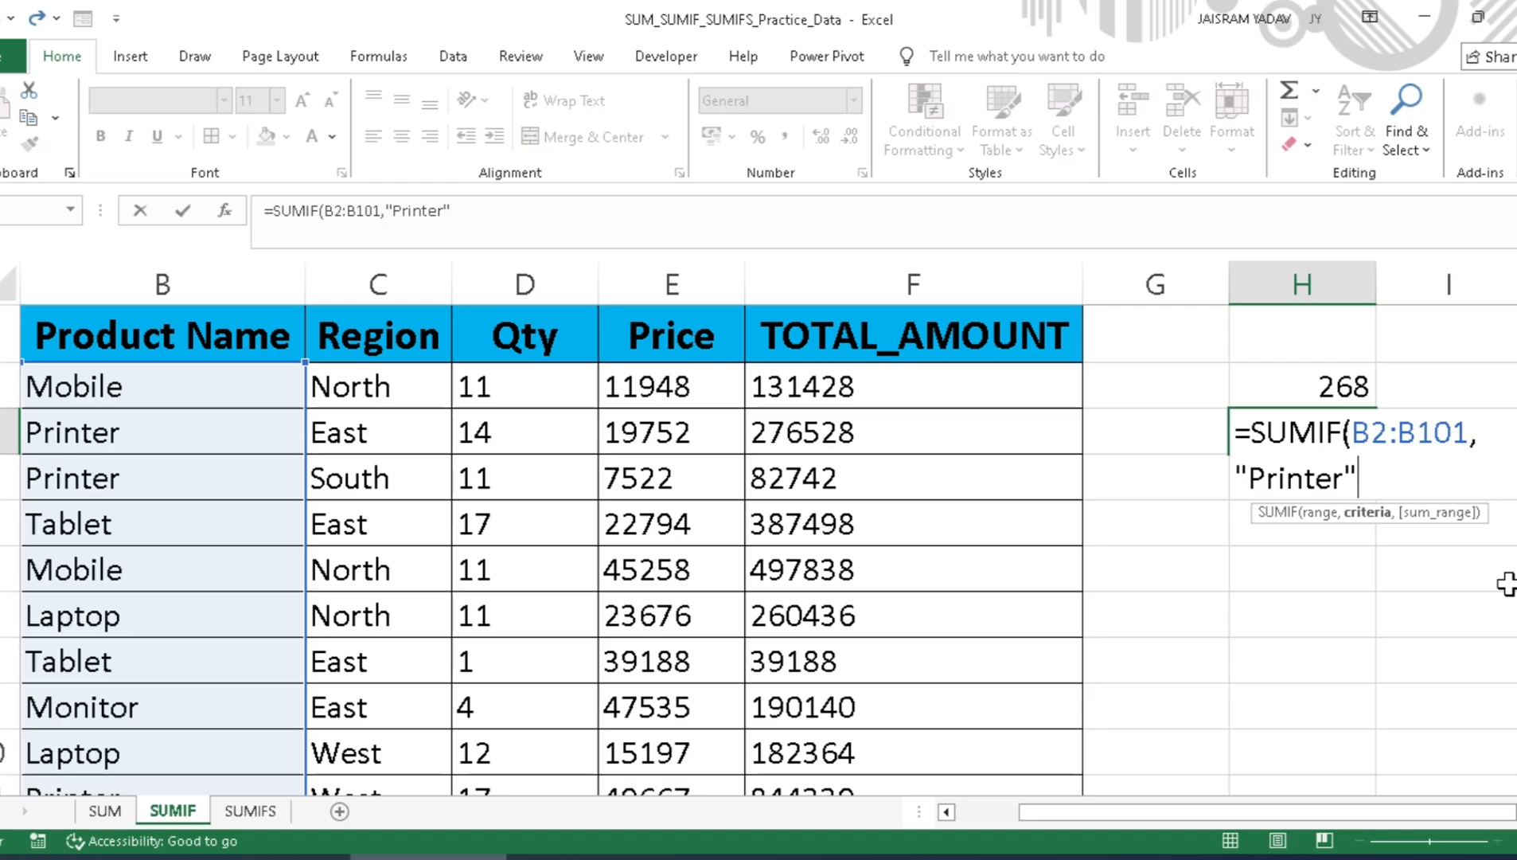
# Step: Add the Qty data D2:D101 as the sum range and complete the Printer formula in H3
pyautogui.write(',')
pyautogui.press('Left')
pyautogui.press('Left')
pyautogui.press('Left')
pyautogui.press('Left')
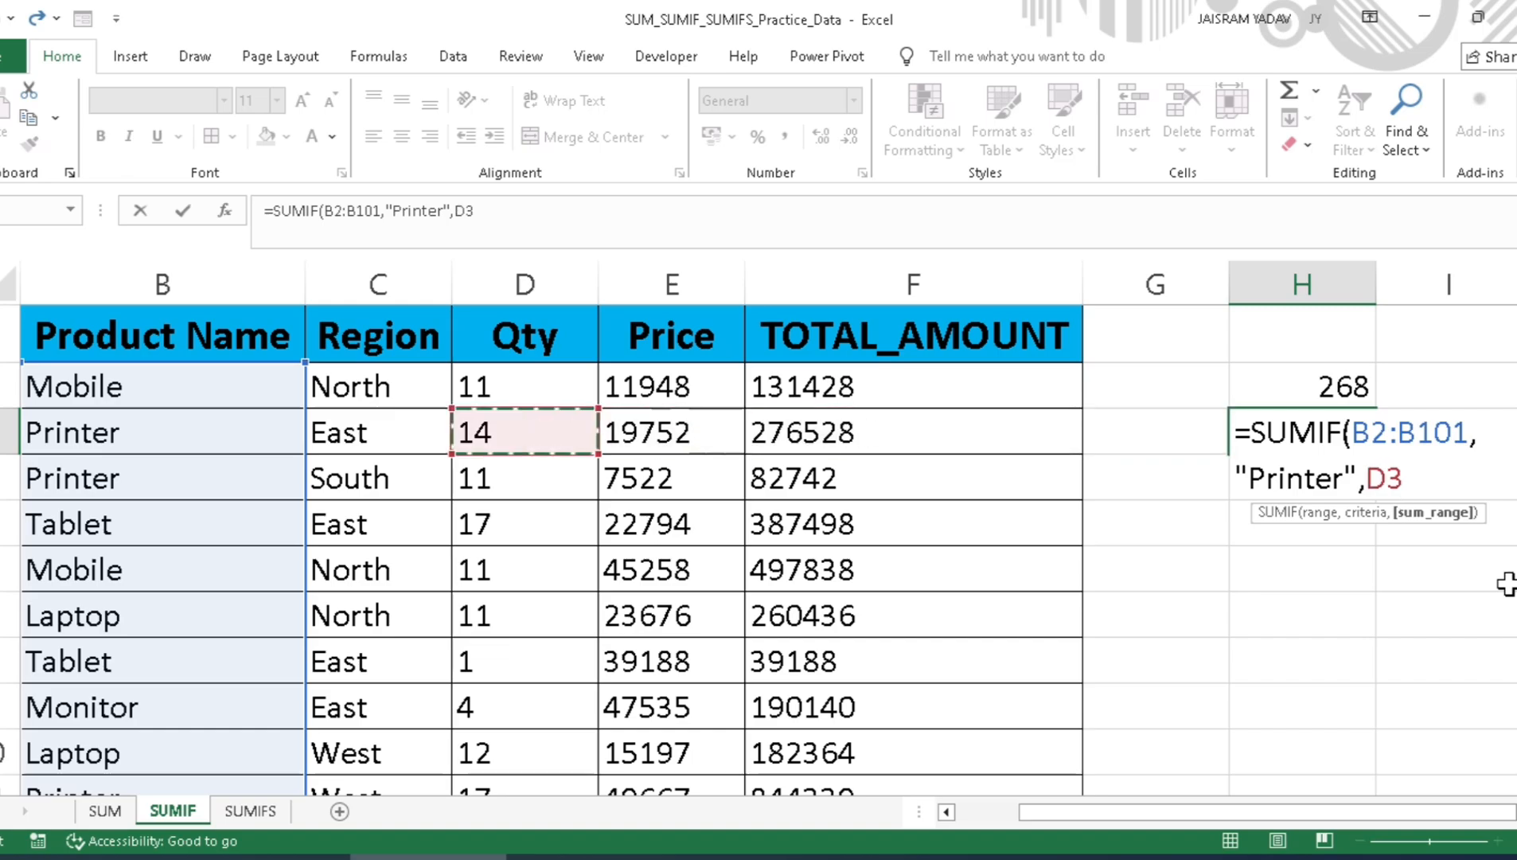
pyautogui.press('Up')
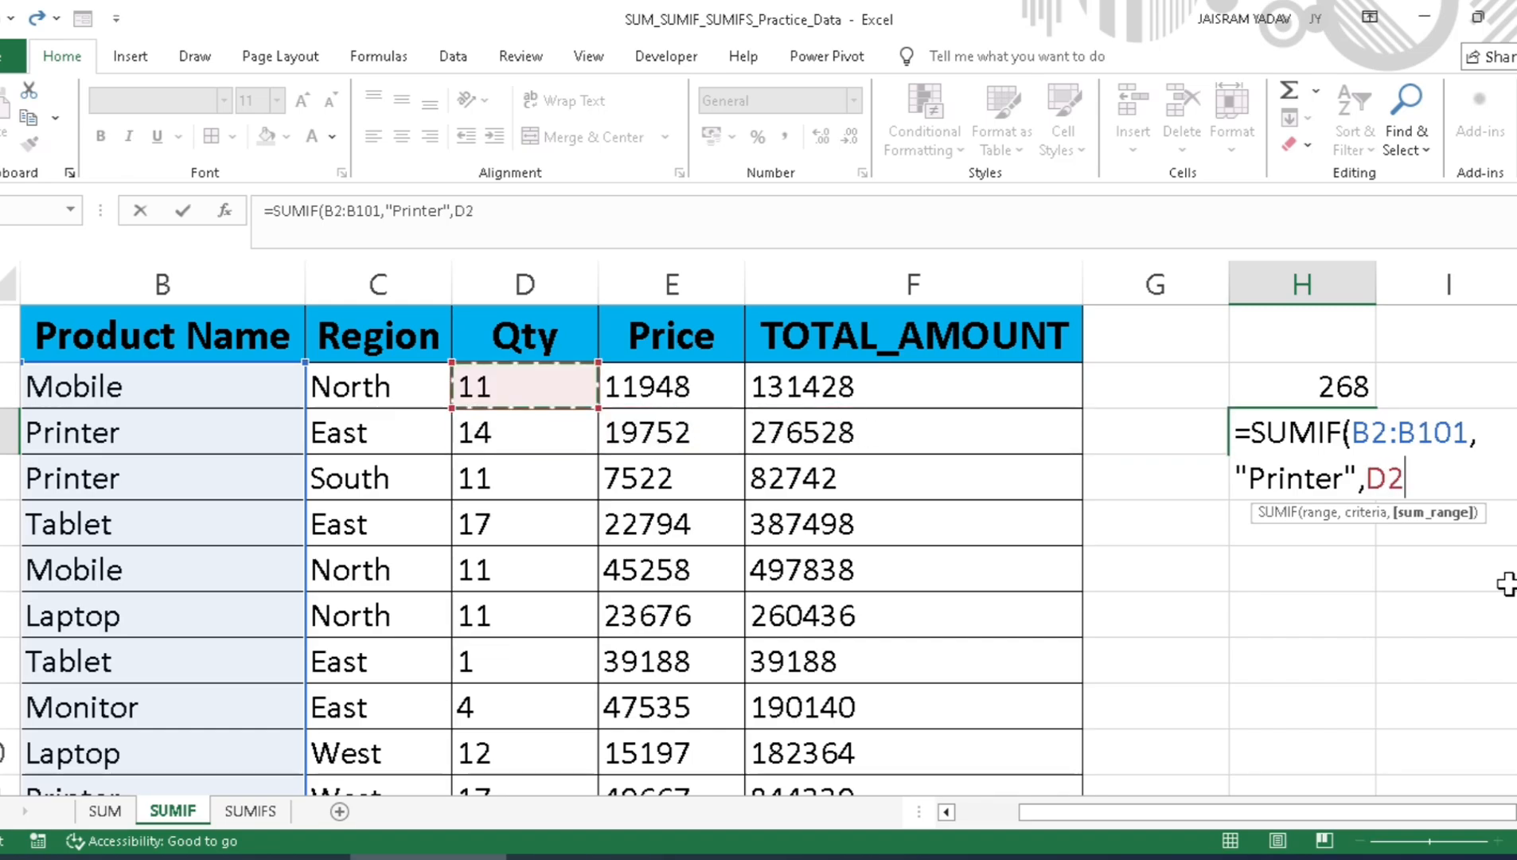
pyautogui.hotkey('ctrl', 'shift', 'Down')
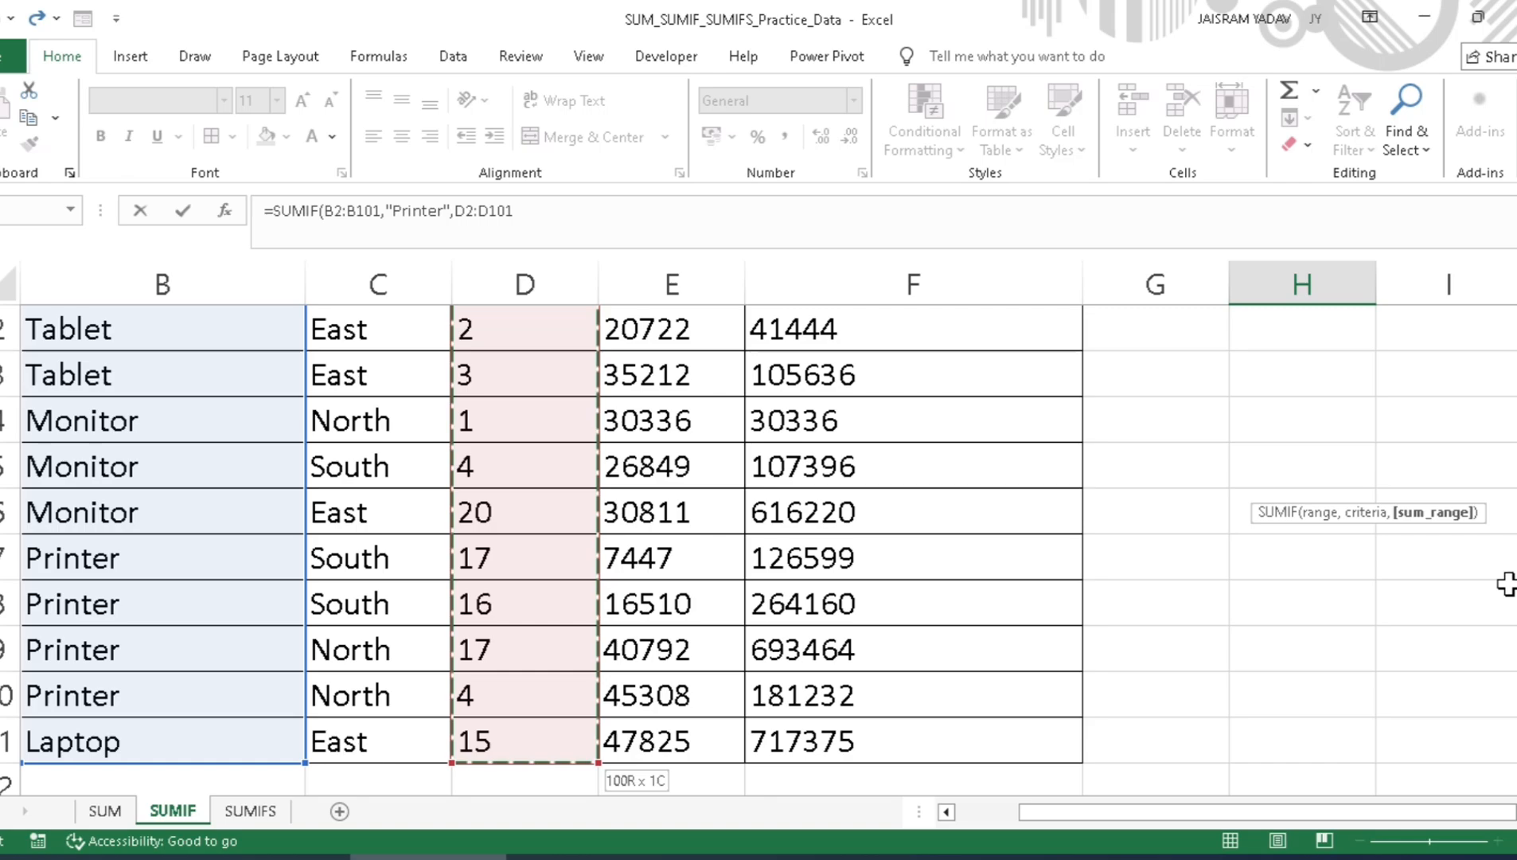
pyautogui.hotkey('ctrl', 'BackSpace')
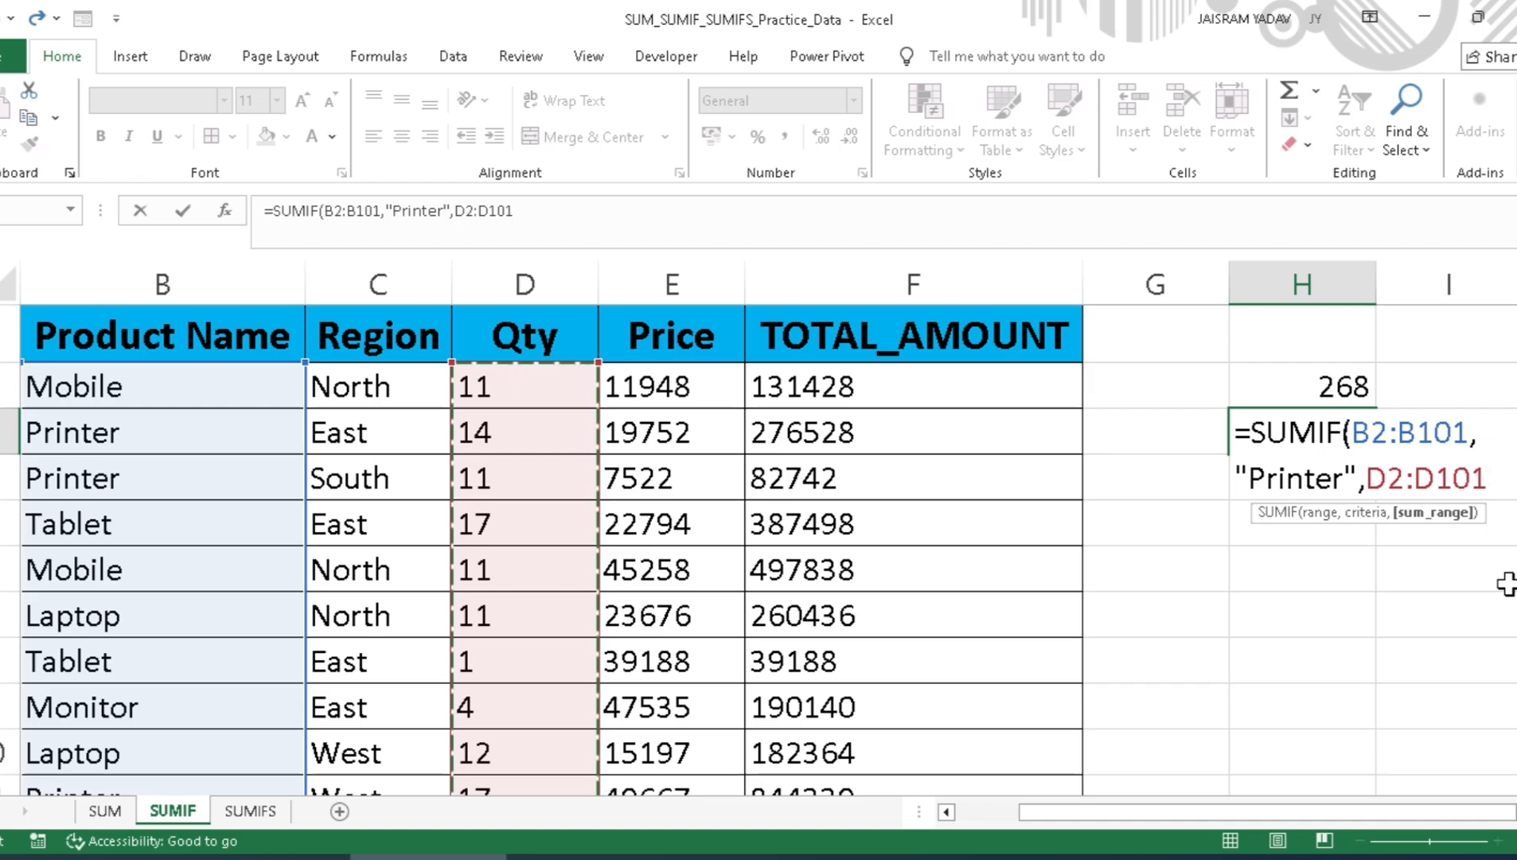
pyautogui.press('Return')
pyautogui.press('Up')
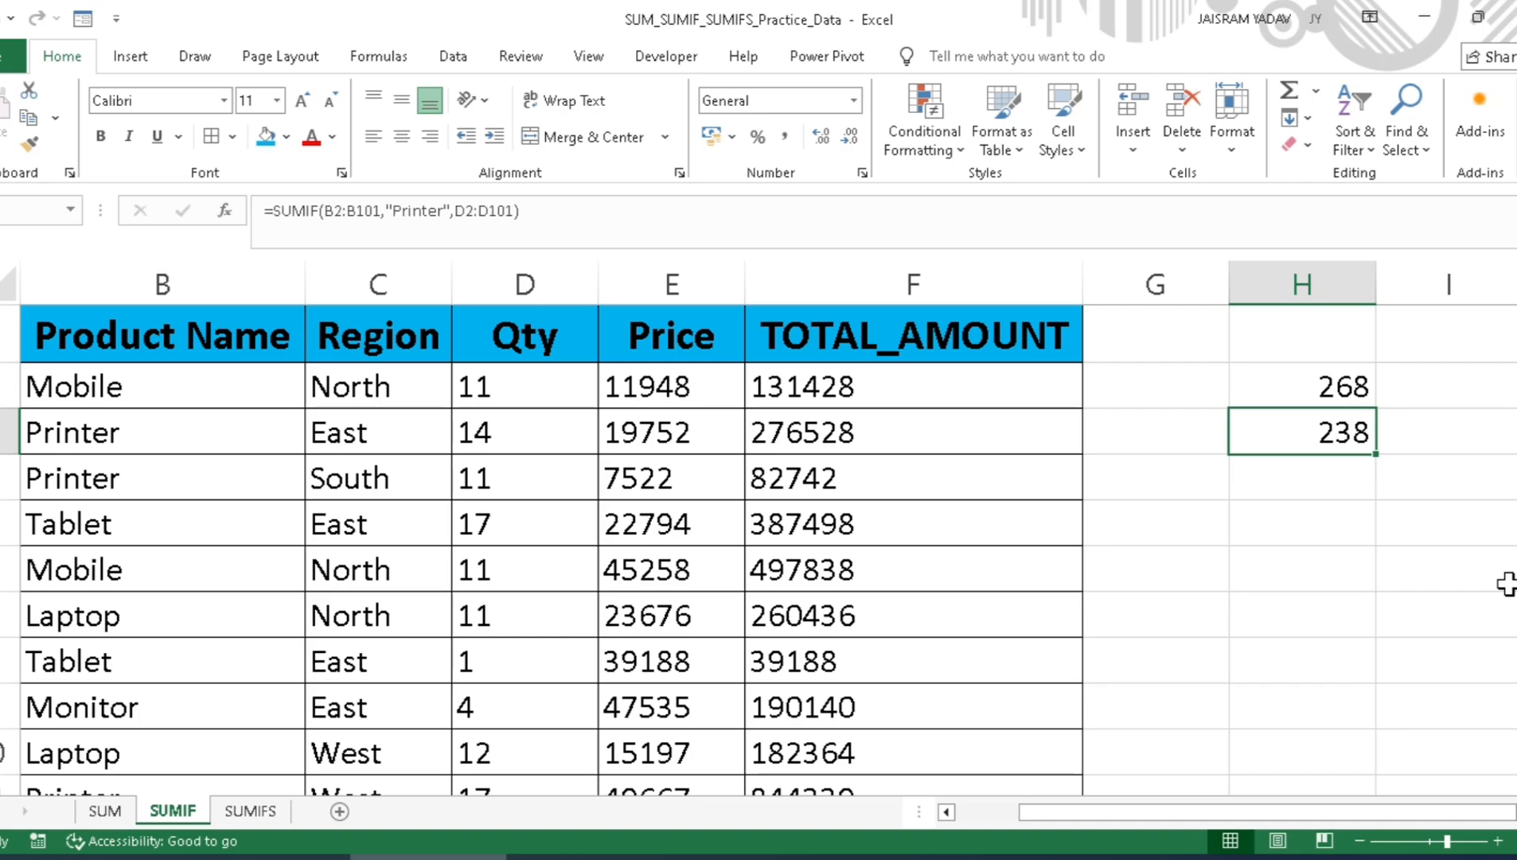
# Step: Edit the H3 formula, replacing its Product Name range with the Region data C2:C101
pyautogui.click(360, 389)
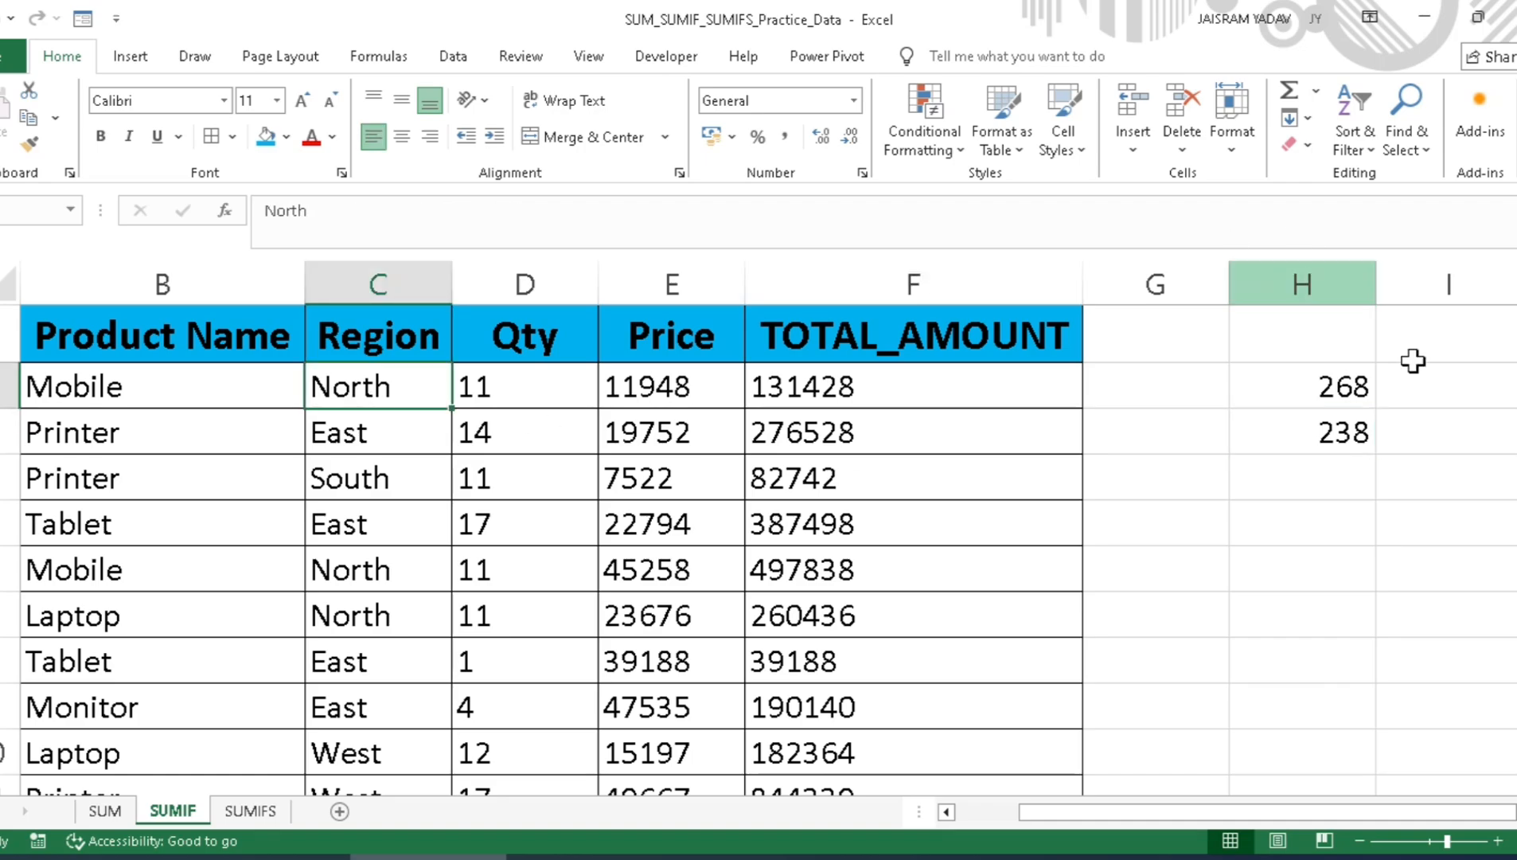
pyautogui.doubleClick(1272, 428)
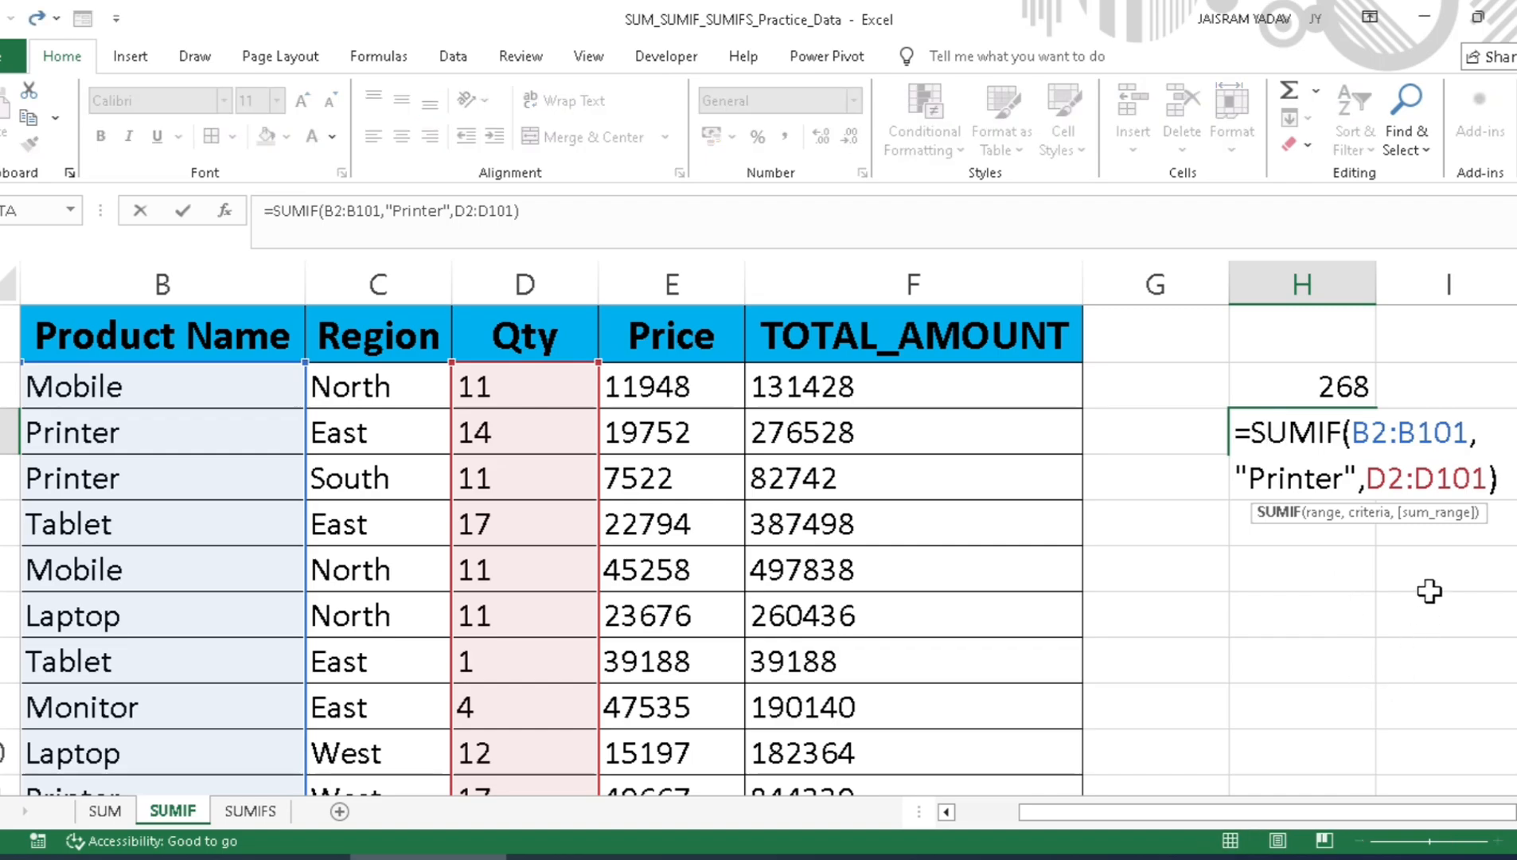
pyautogui.click(1493, 432)
pyautogui.press('Right')
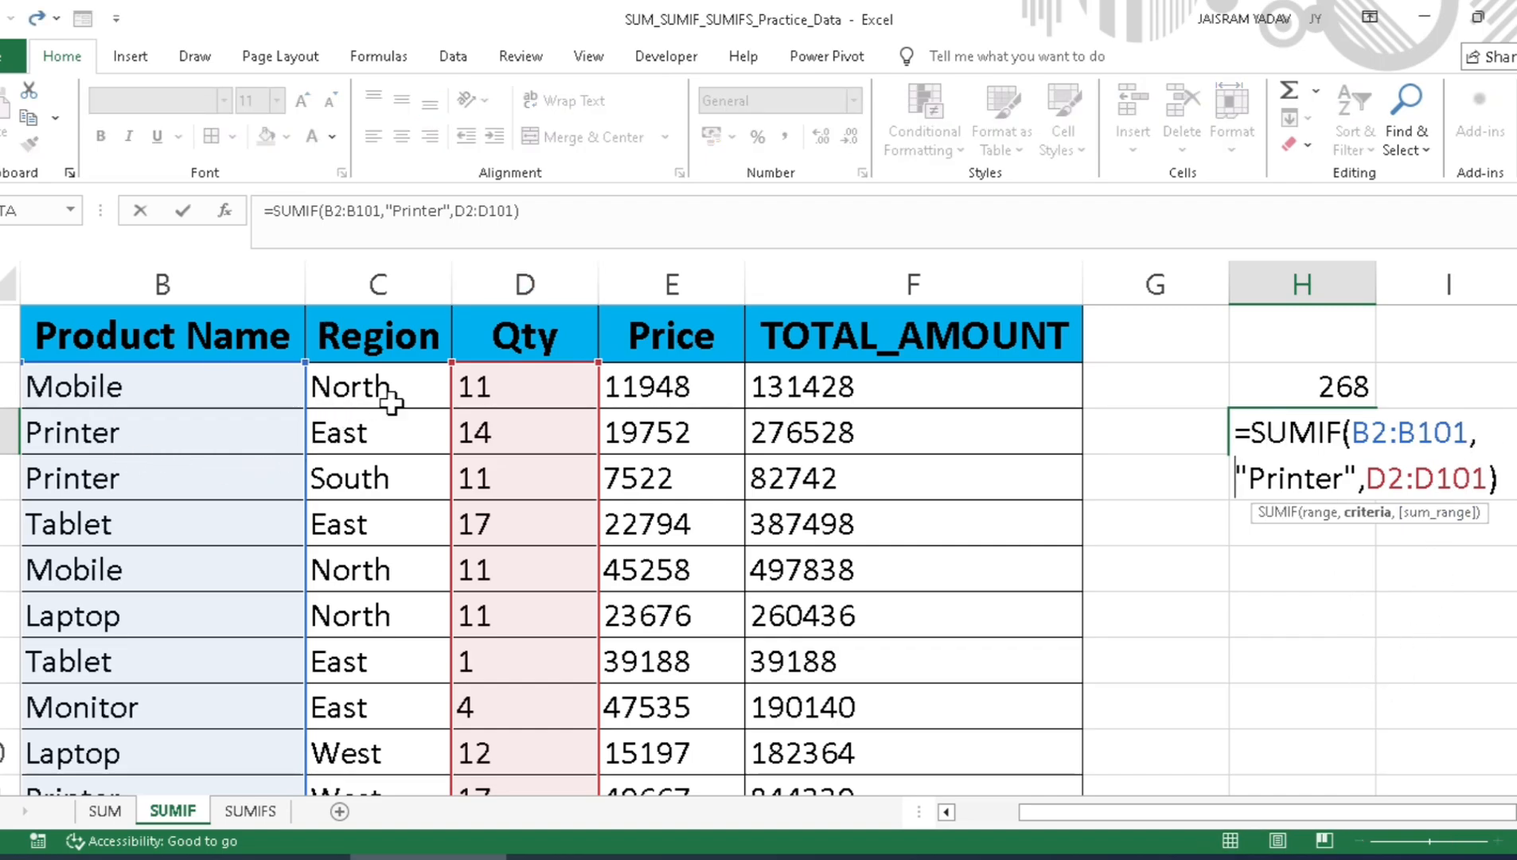
pyautogui.click(1470, 432)
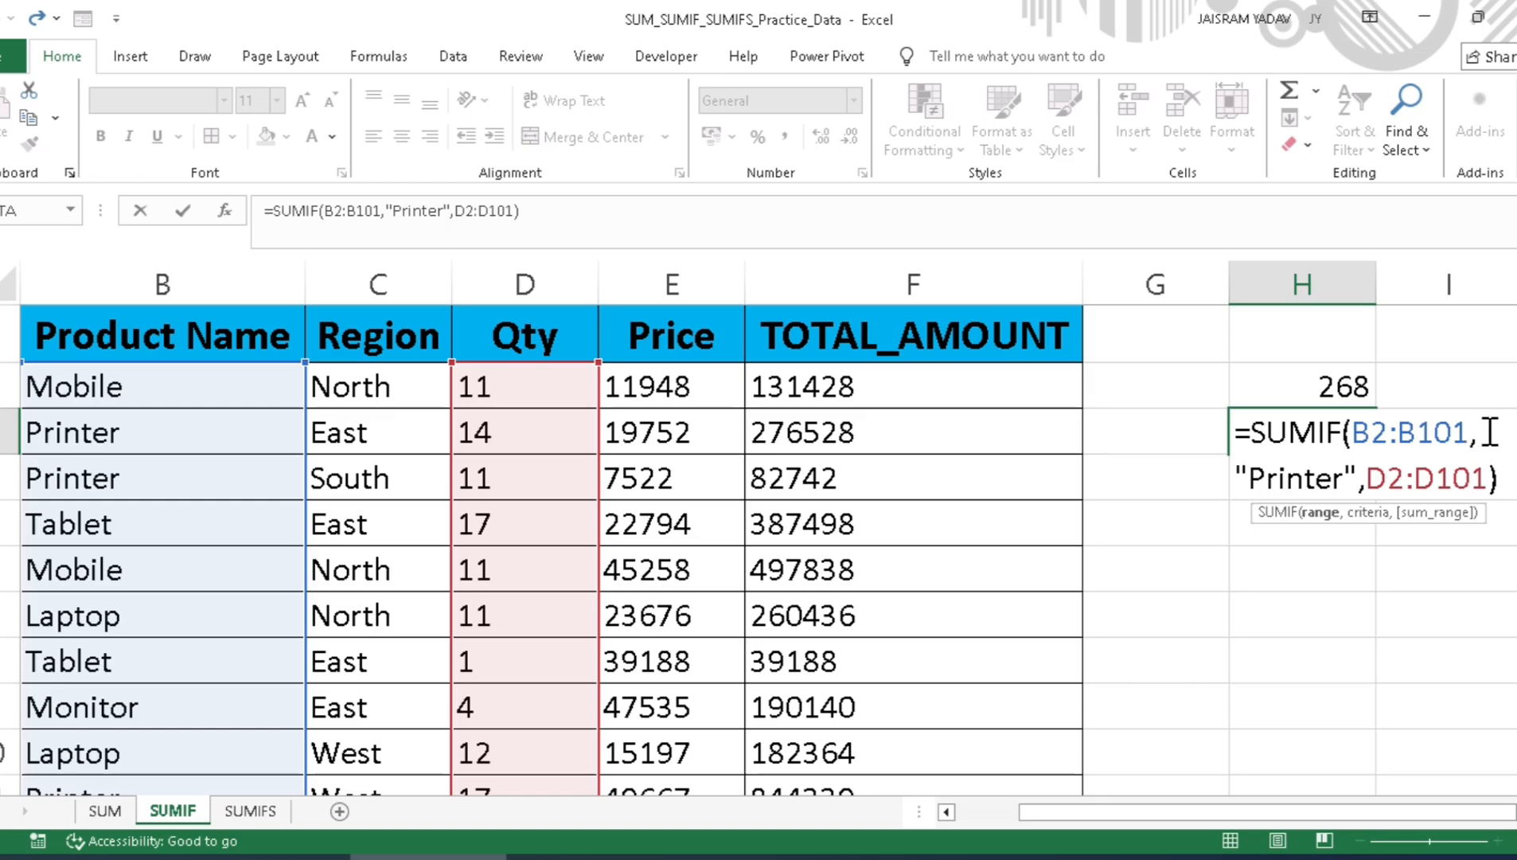
pyautogui.press('BackSpace')
pyautogui.press('BackSpace')
pyautogui.press('BackSpace')
pyautogui.press('BackSpace')
pyautogui.press('BackSpace')
pyautogui.press('BackSpace')
pyautogui.press('BackSpace')
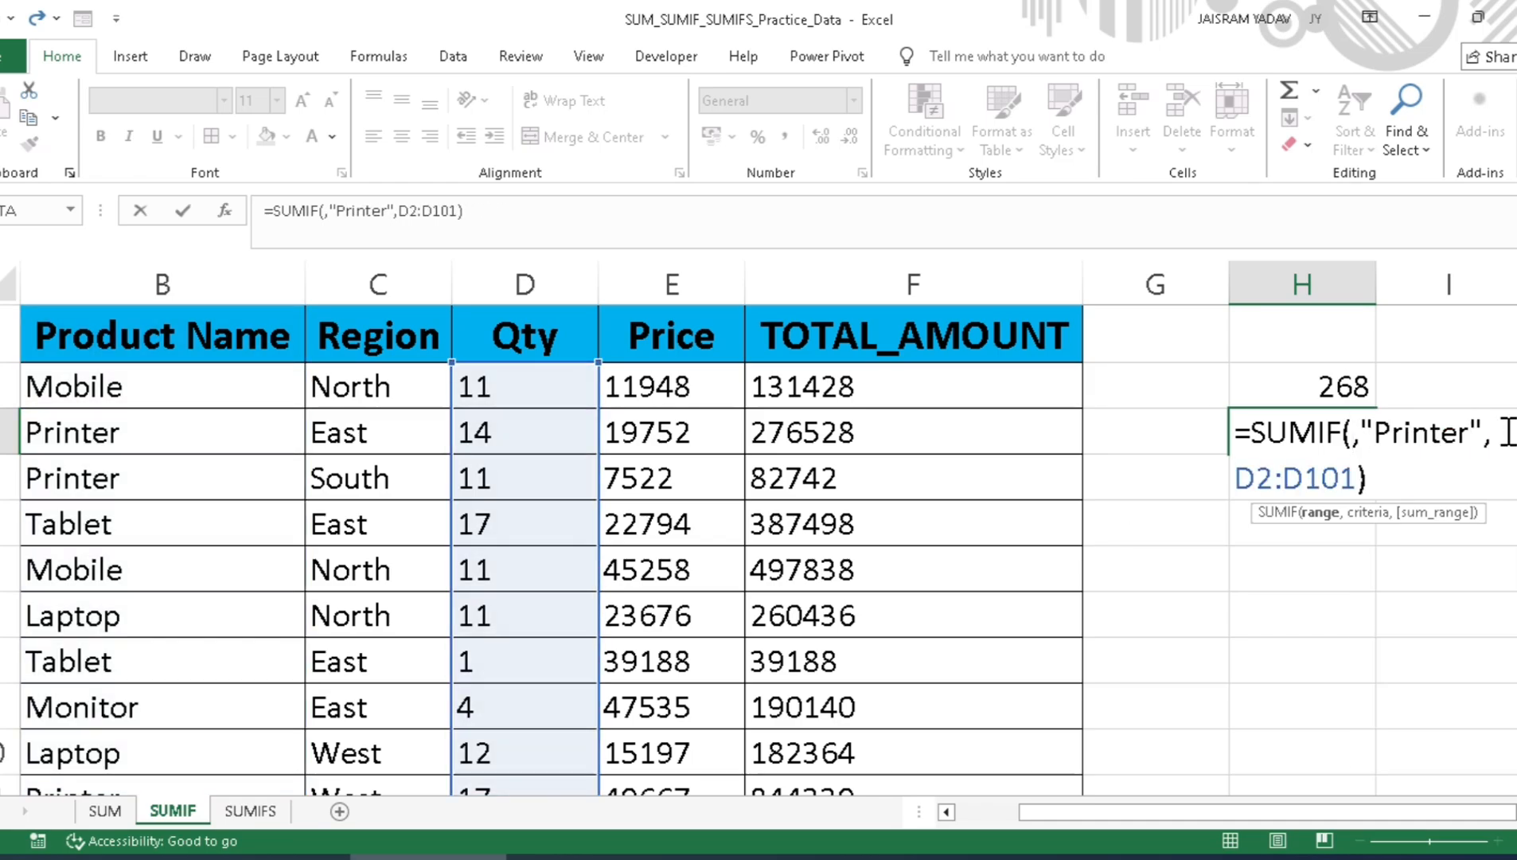
pyautogui.click(353, 396)
pyautogui.hotkey('ctrl', 'shift', 'Down')
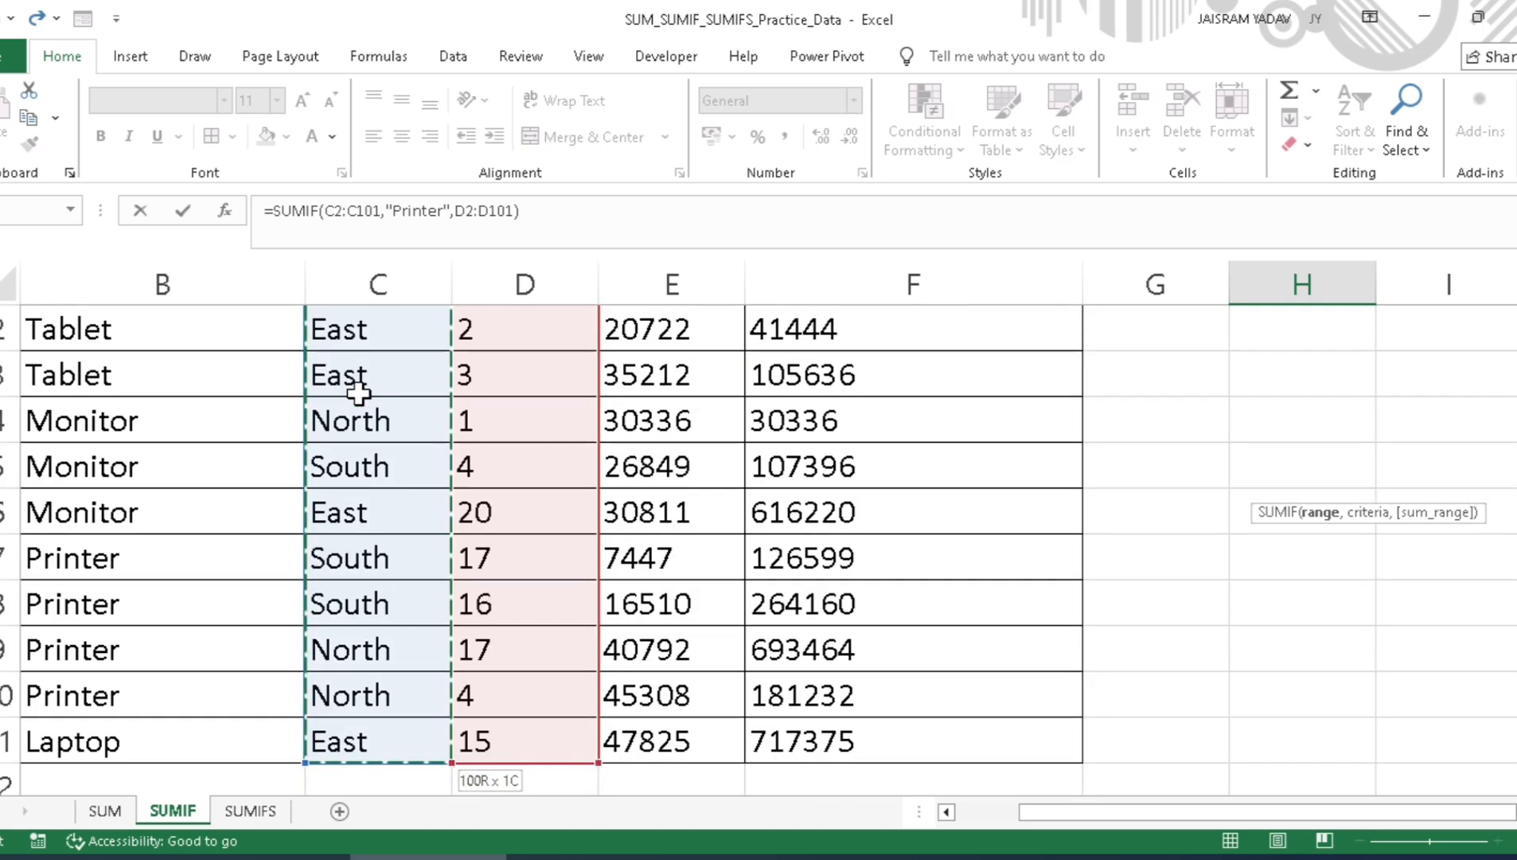
pyautogui.hotkey('ctrl', 'BackSpace')
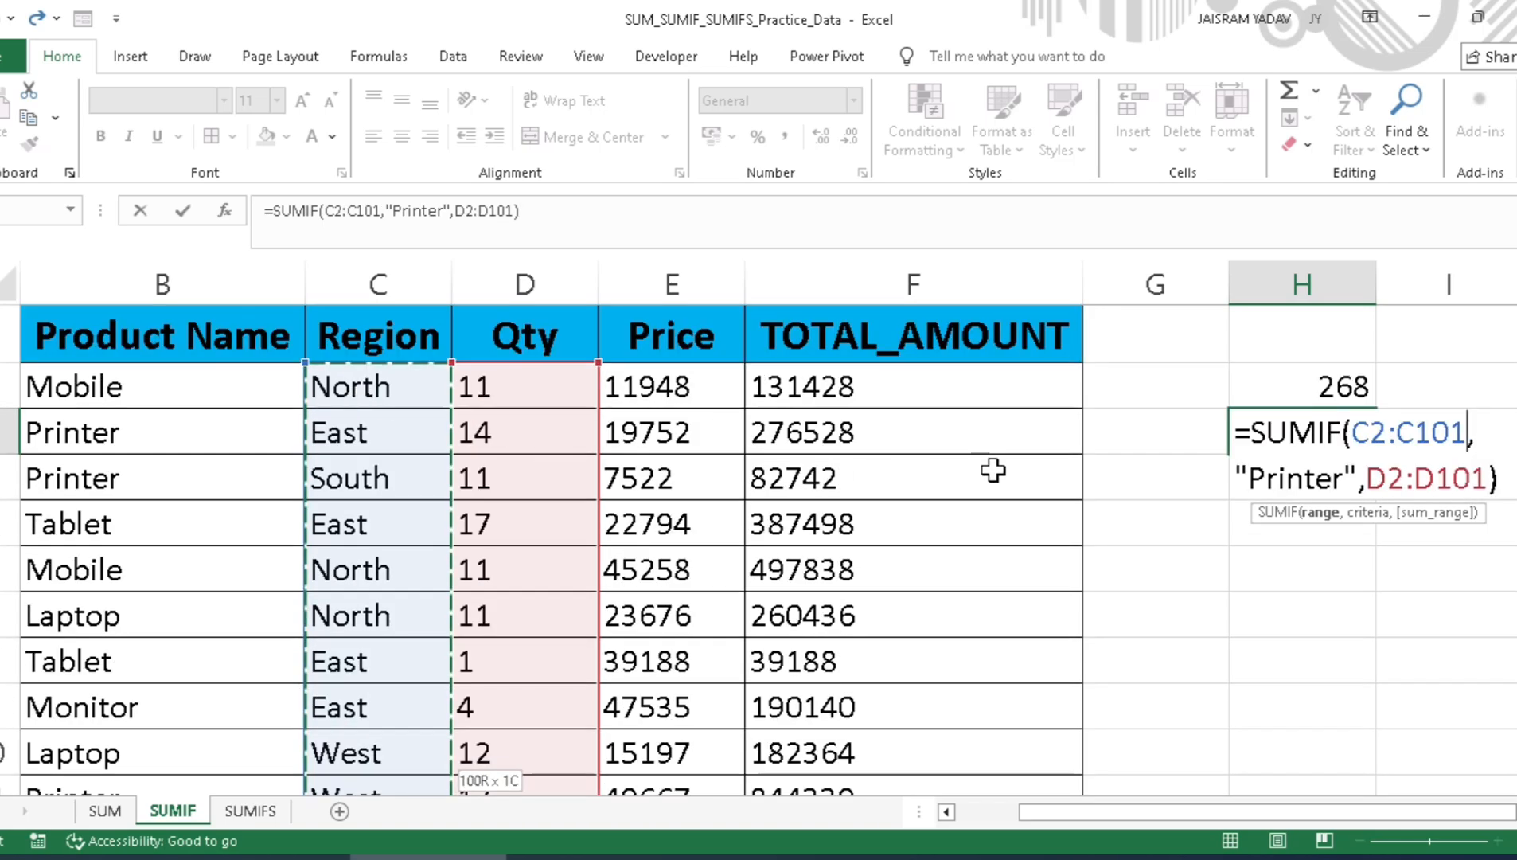
# Step: Change the criteria in the H3 SUMIF formula to "North" and commit the formula
pyautogui.click(1344, 478)
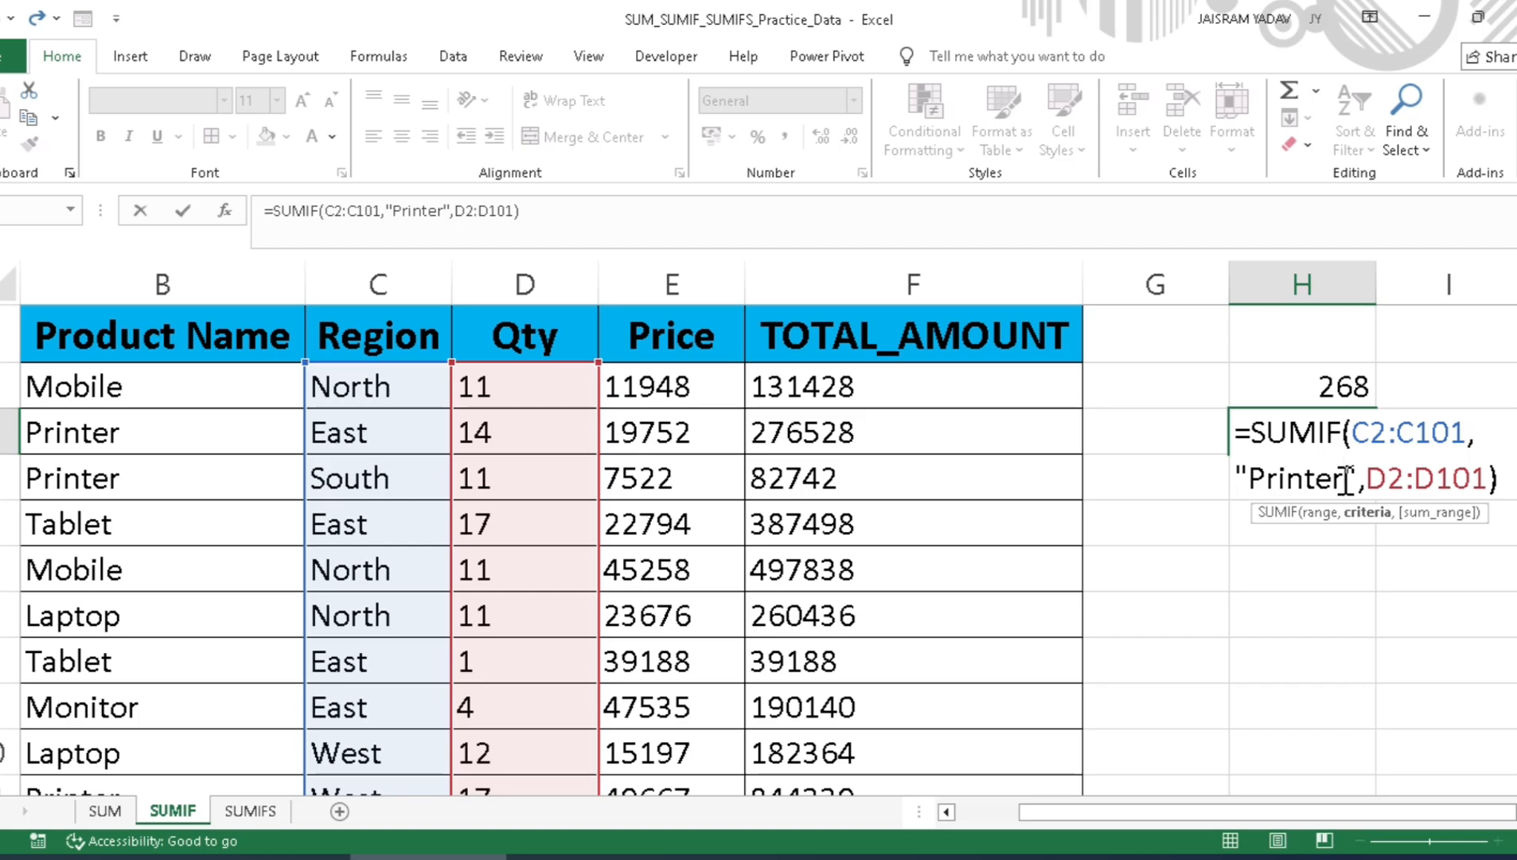
pyautogui.press('BackSpace')
pyautogui.press('BackSpace')
pyautogui.press('BackSpace')
pyautogui.press('BackSpace')
pyautogui.press('BackSpace')
pyautogui.press('BackSpace')
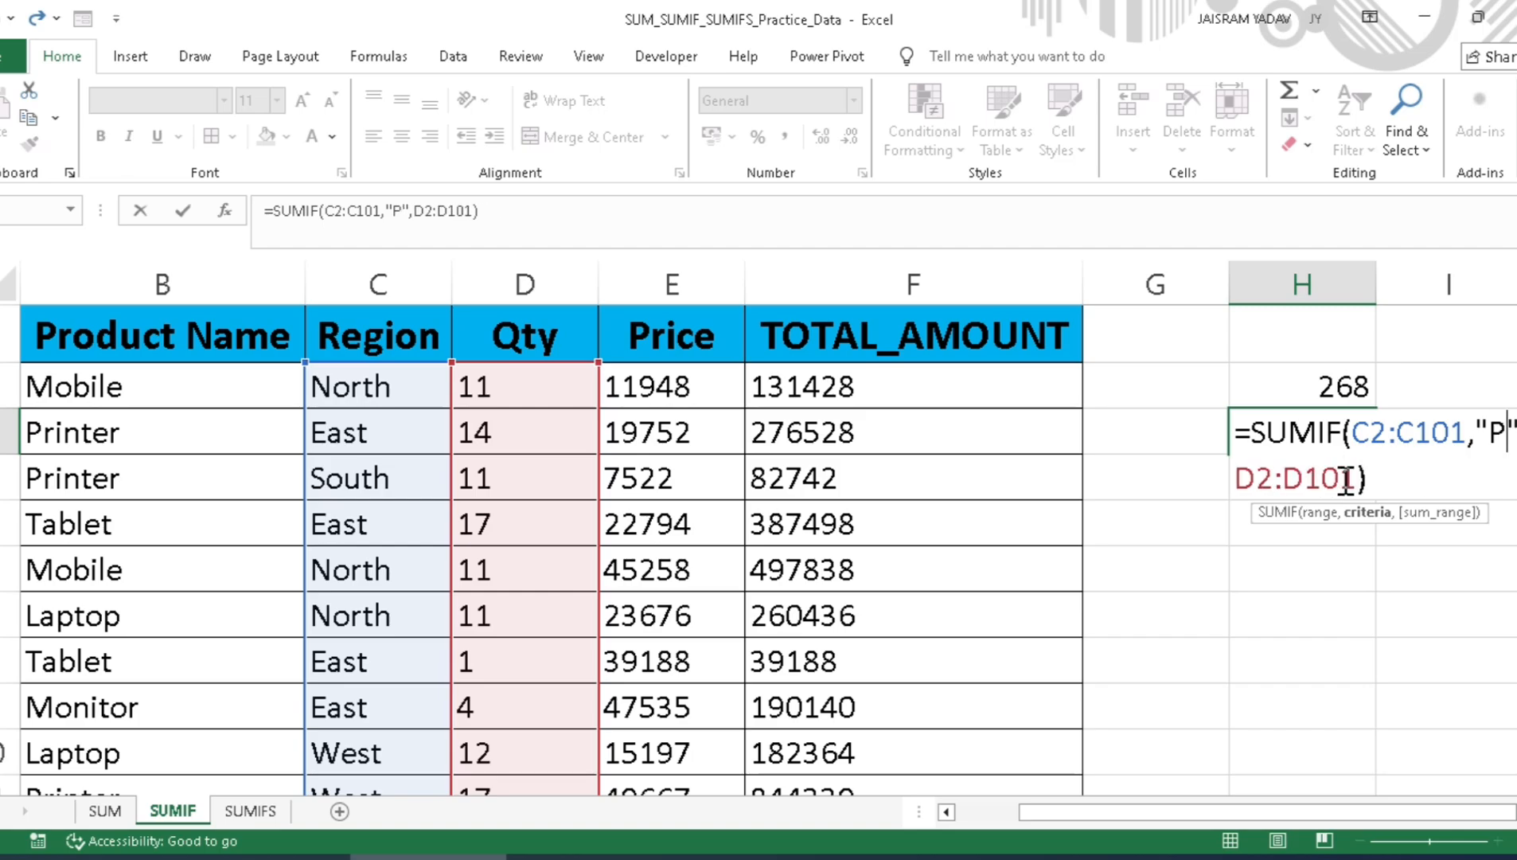
pyautogui.press('BackSpace')
pyautogui.write('North')
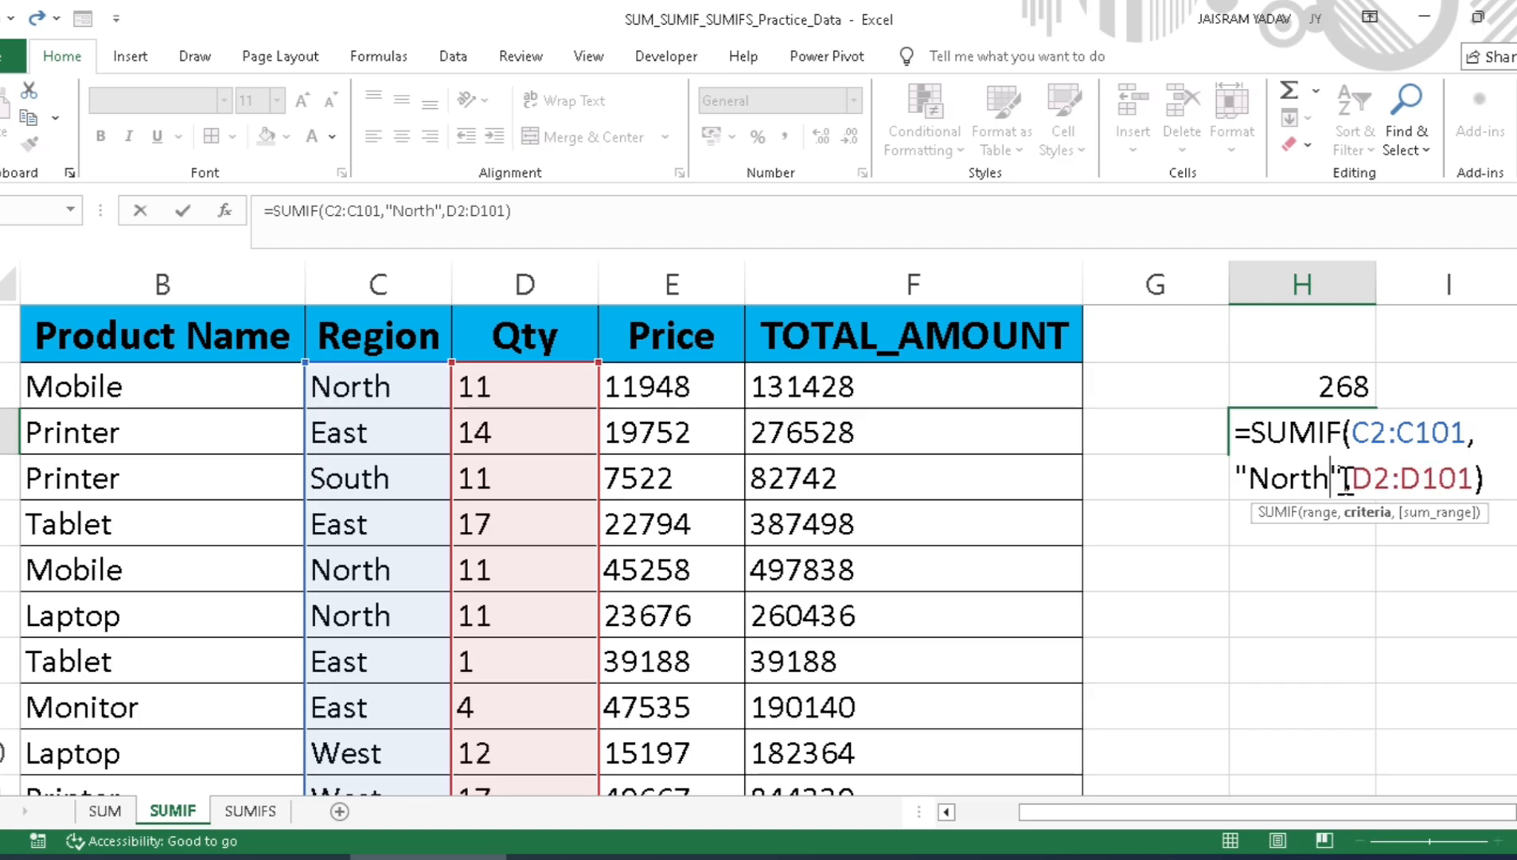
pyautogui.press('Return')
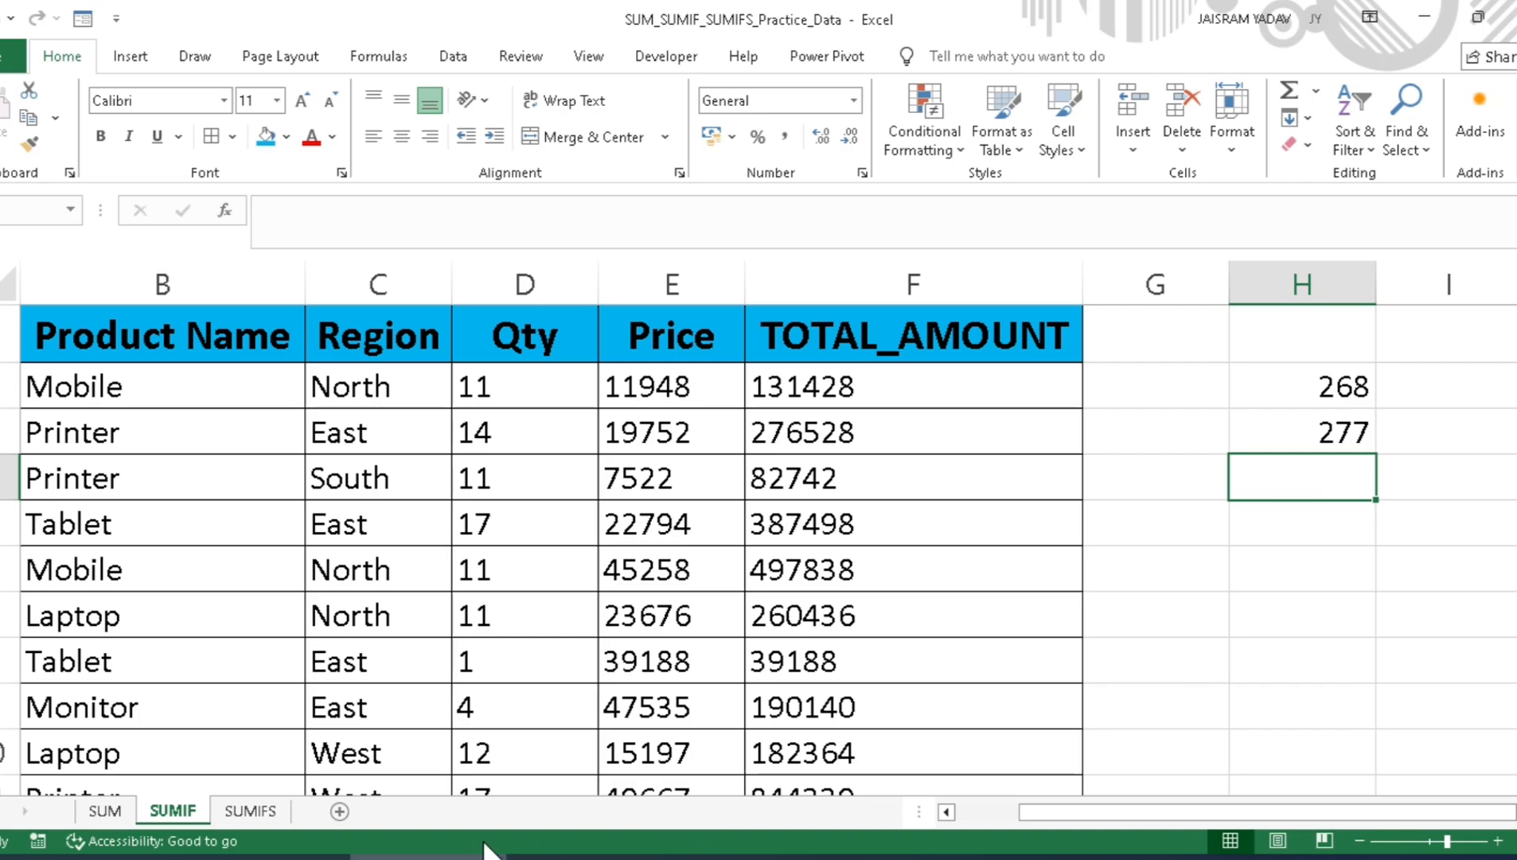
# Step: Switch to the SUMIFS sheet
pyautogui.click(237, 820)
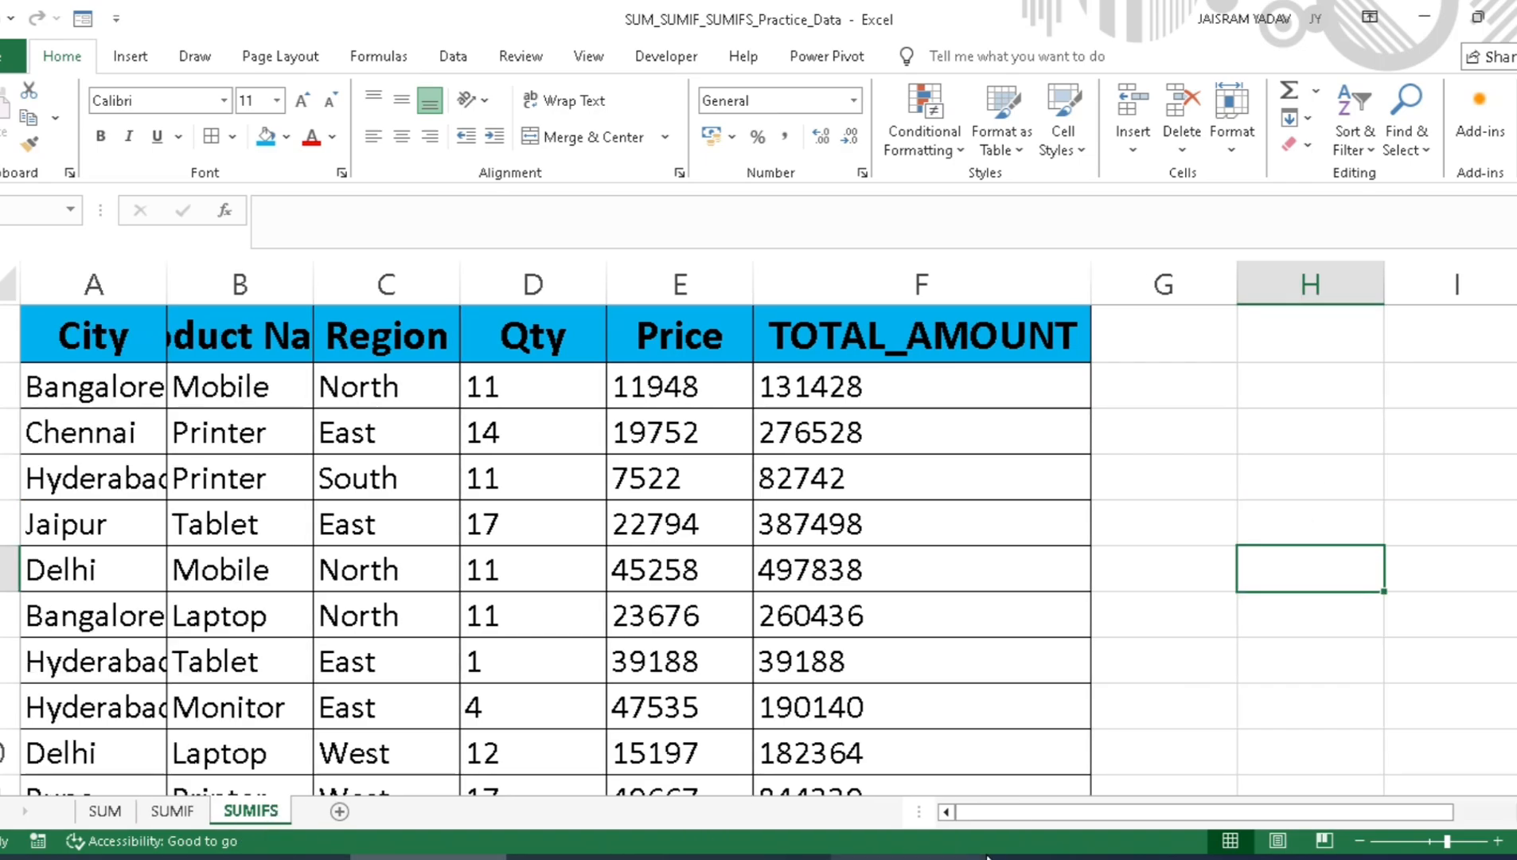
# Step: Review the Product Name, Region and Qty entries on the SUMIF sheet, ending back on the SUMIFS sheet
pyautogui.click(185, 809)
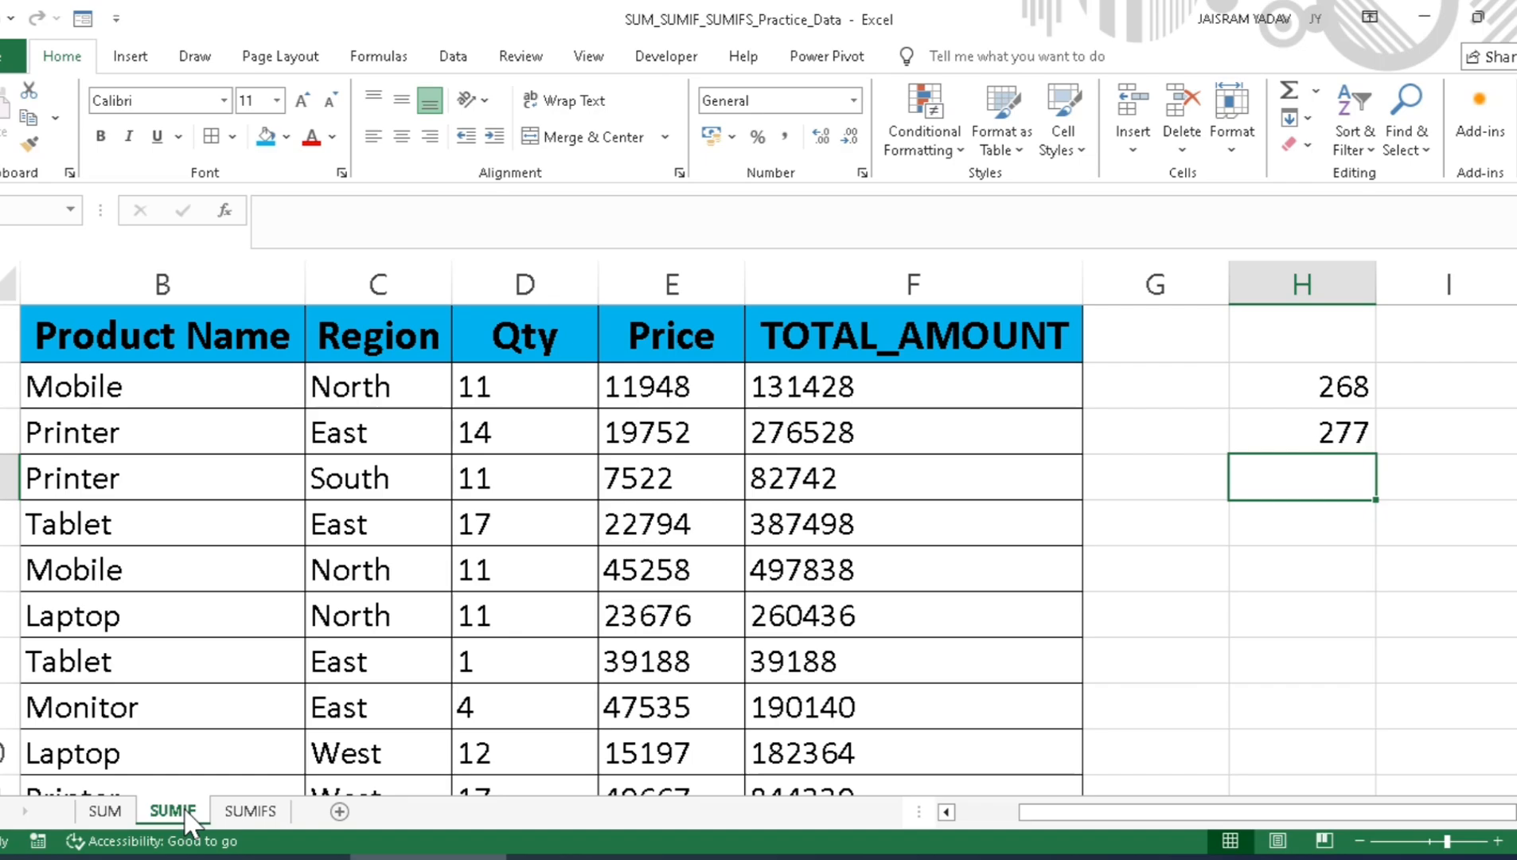
pyautogui.click(162, 384)
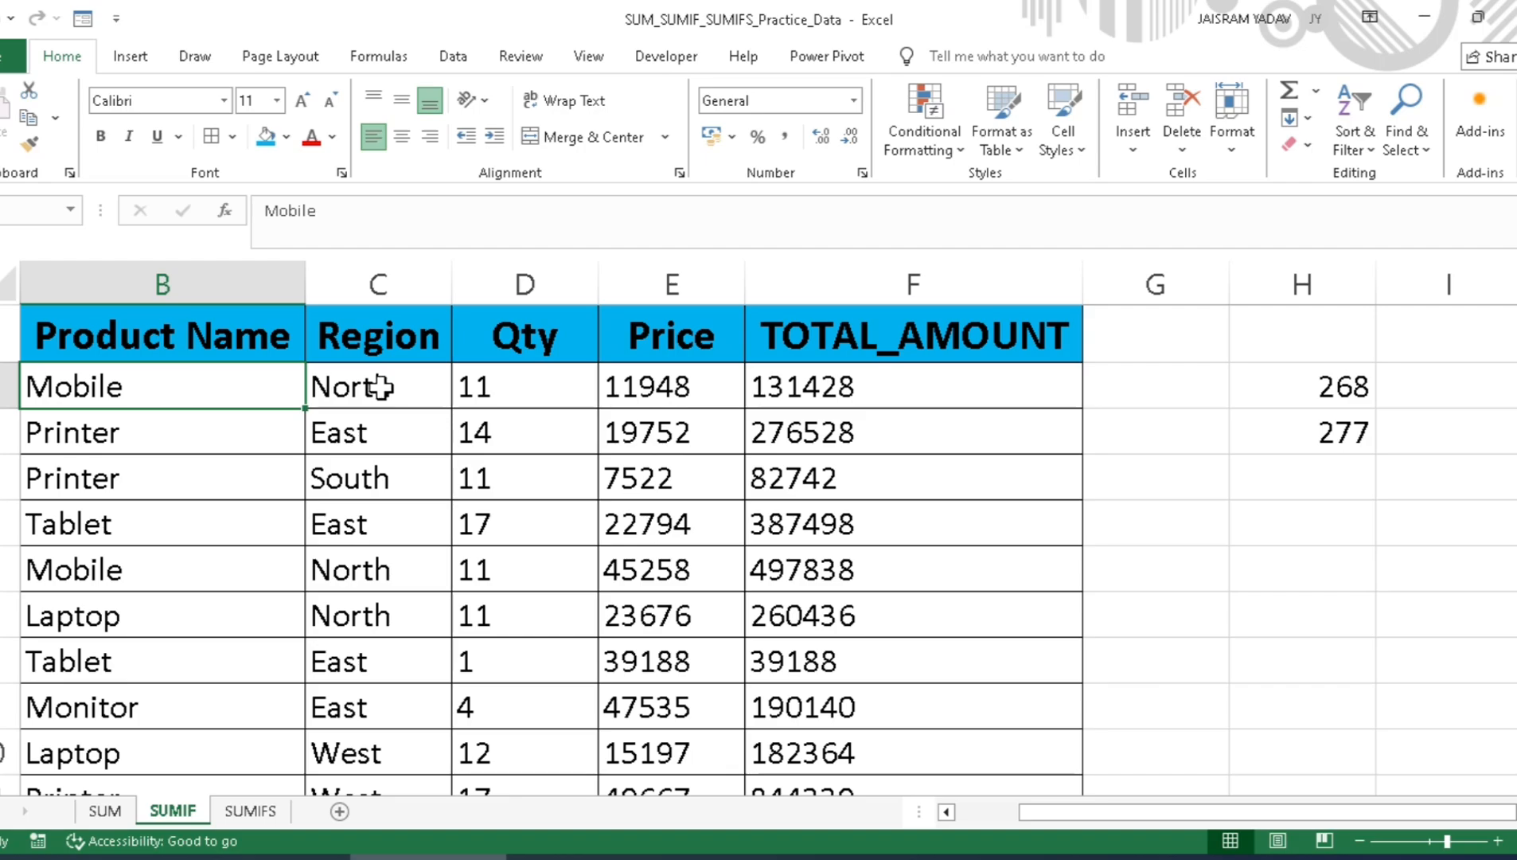
pyautogui.click(350, 403)
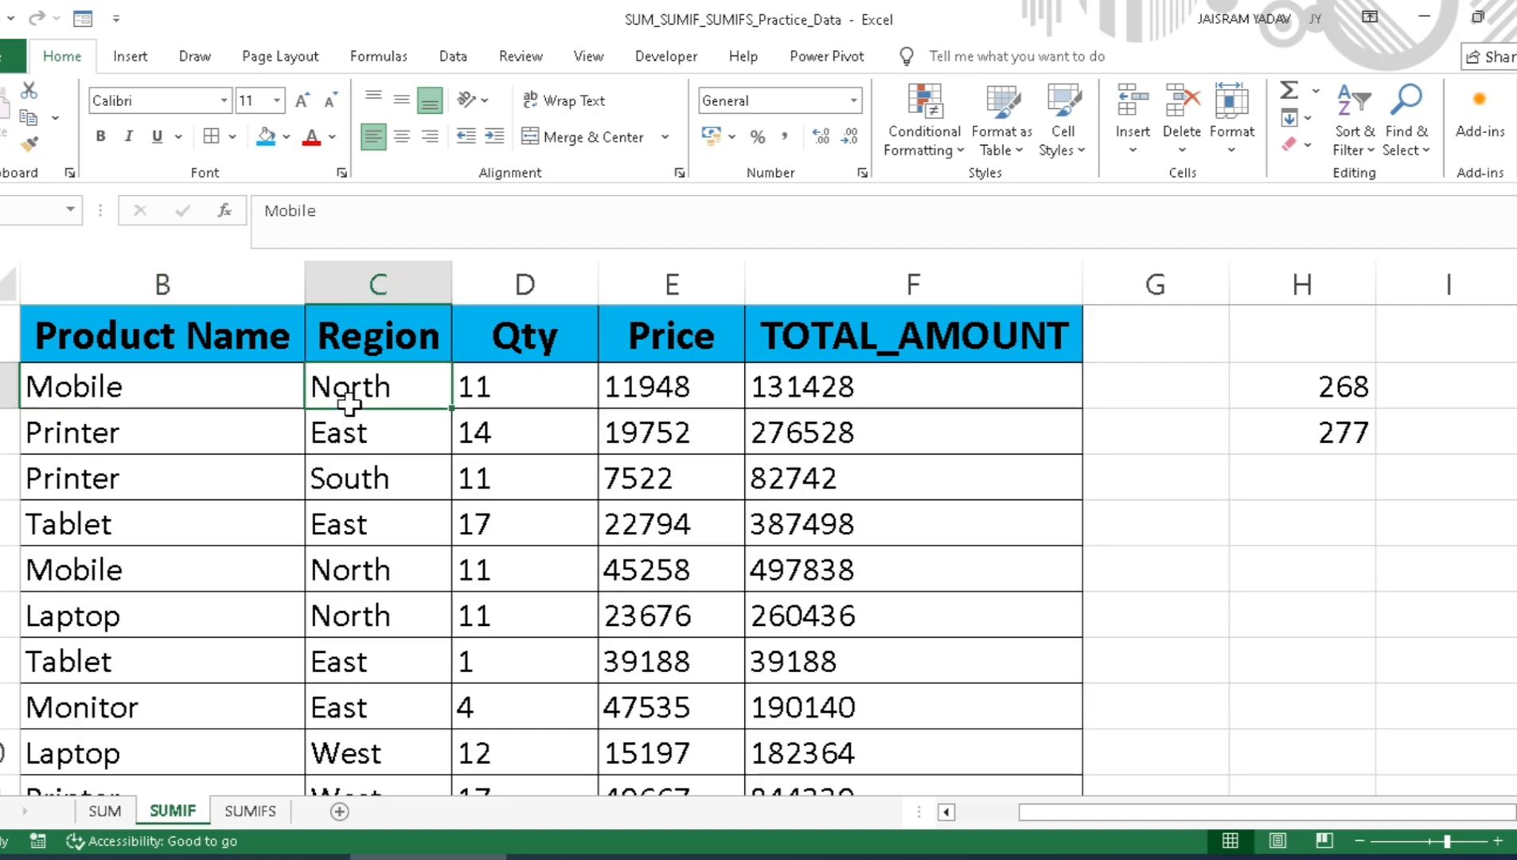
pyautogui.click(507, 392)
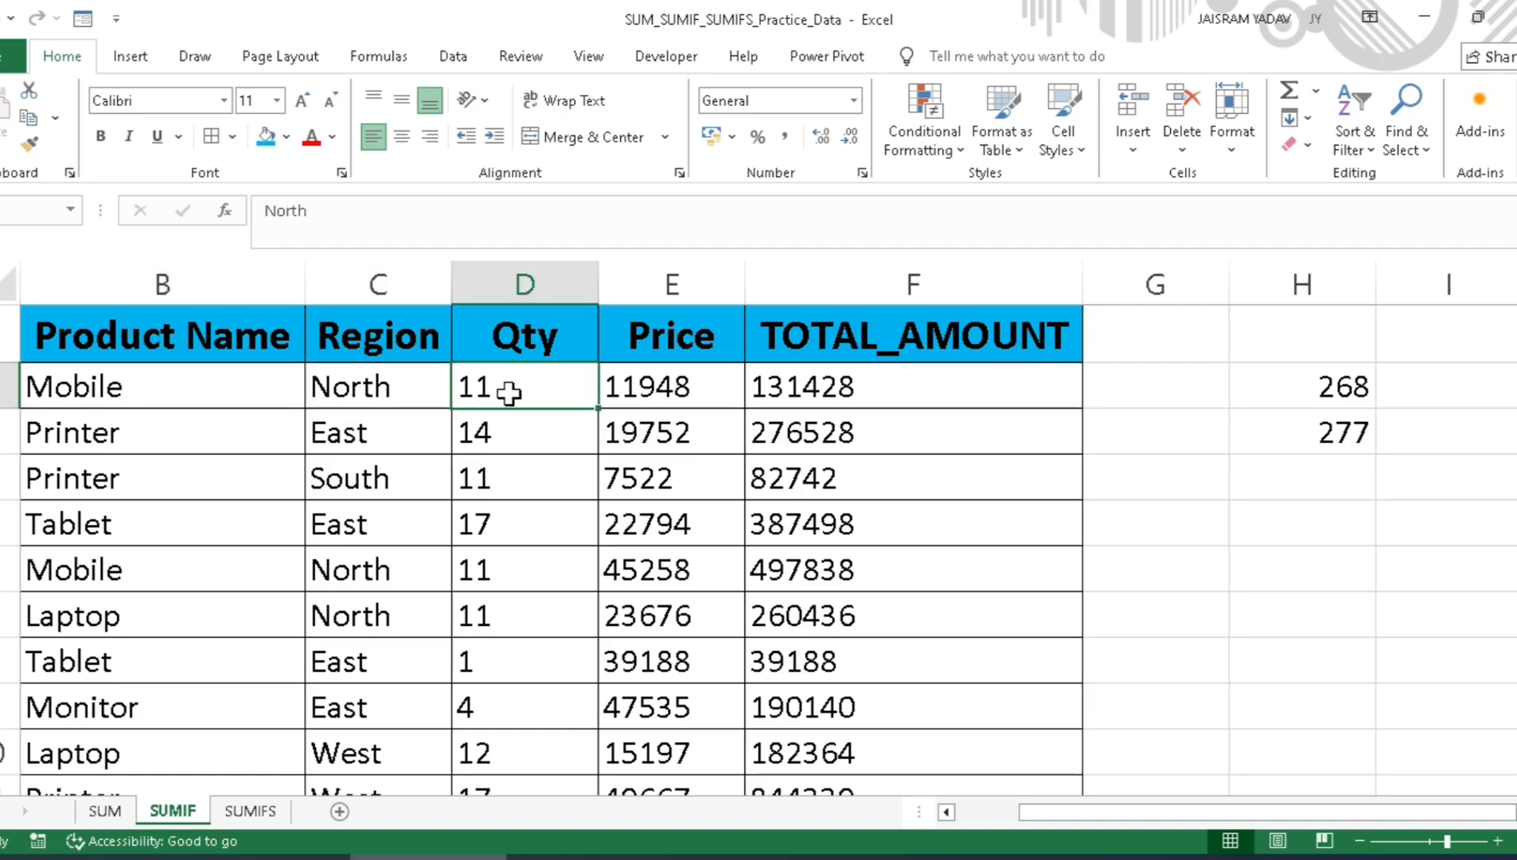
pyautogui.click(176, 610)
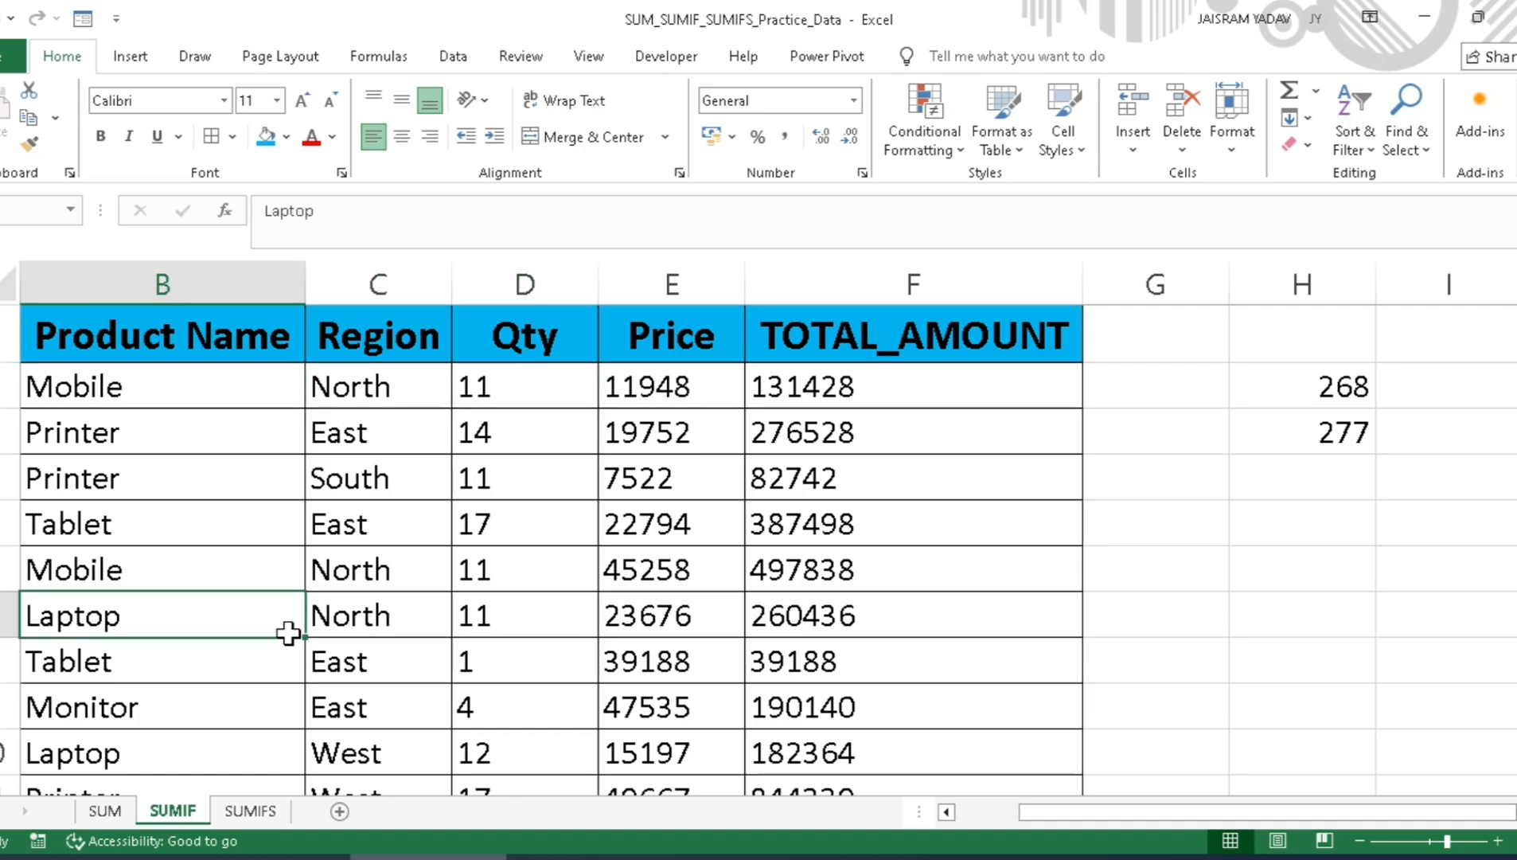
pyautogui.click(354, 623)
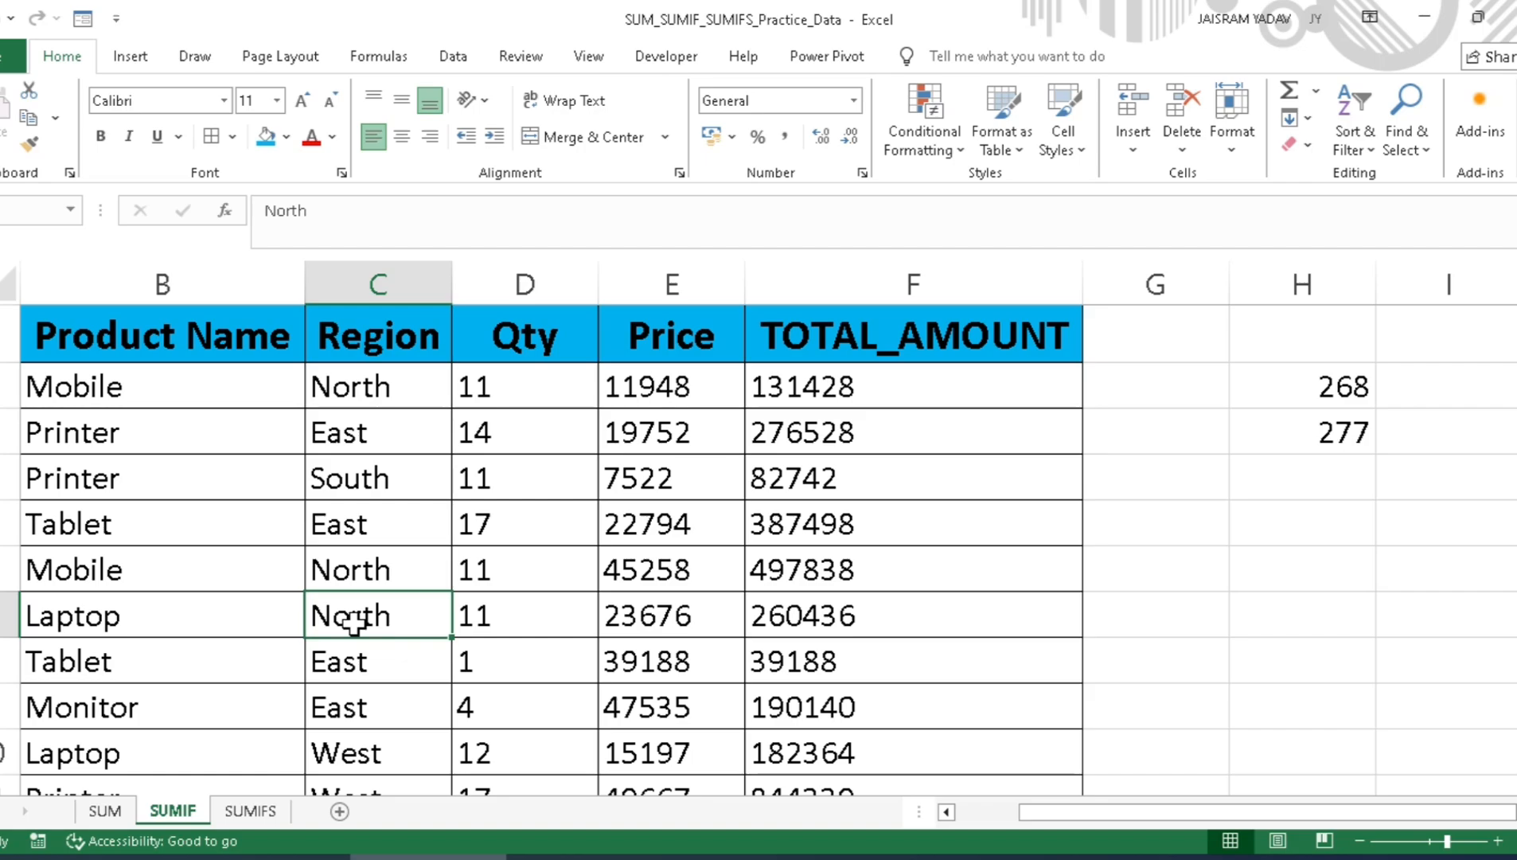
pyautogui.click(250, 811)
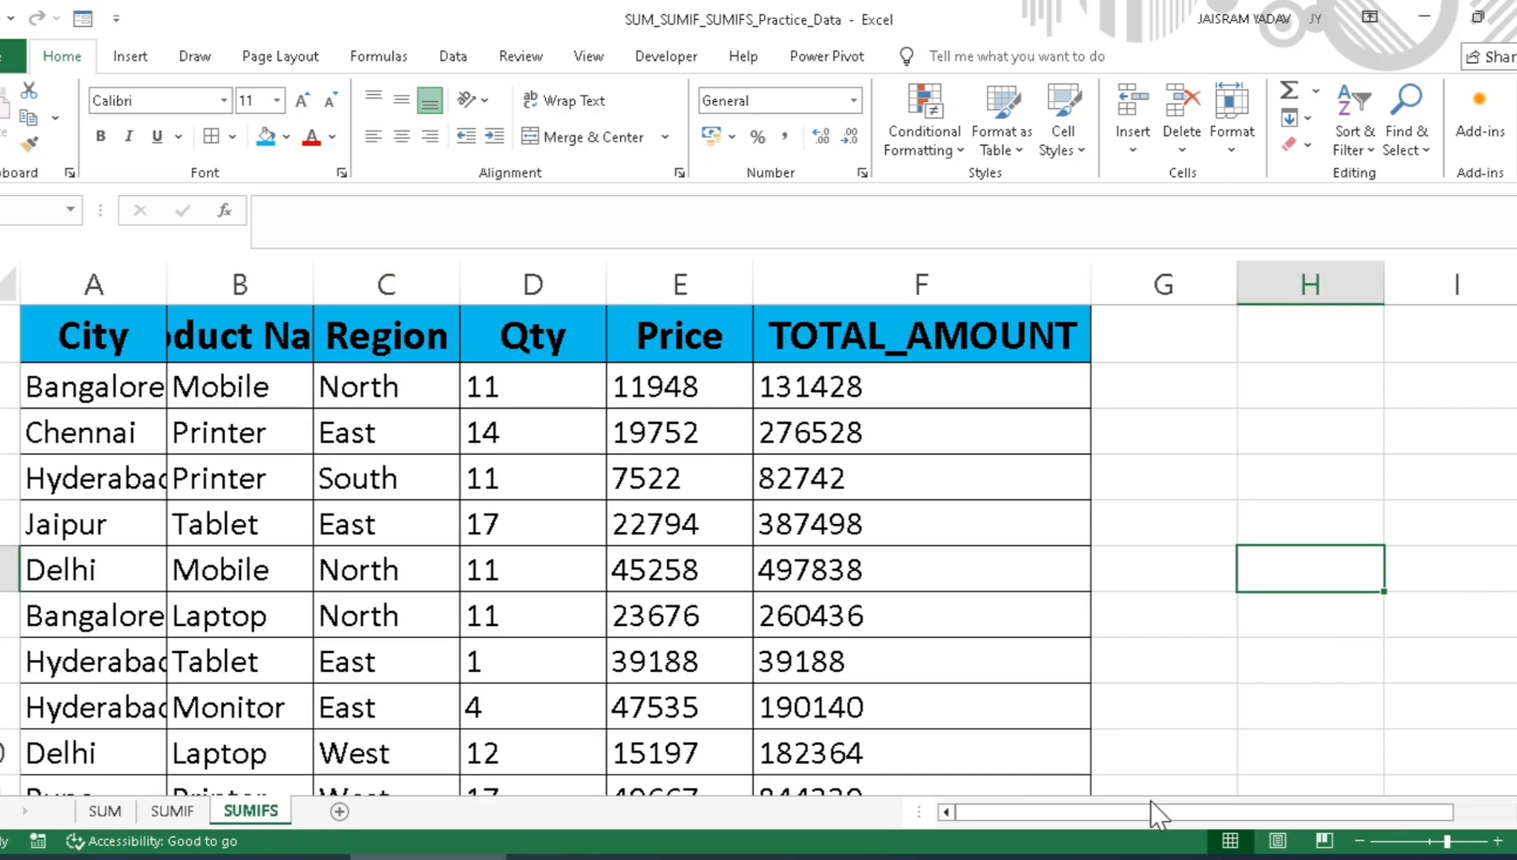
# Step: Copy Mobile, Printer and Laptop from the Product Name column into H2:H4 as row labels
pyautogui.moveTo(1155, 812); pyautogui.dragTo(1209, 823)
pyautogui.click(1168, 389)
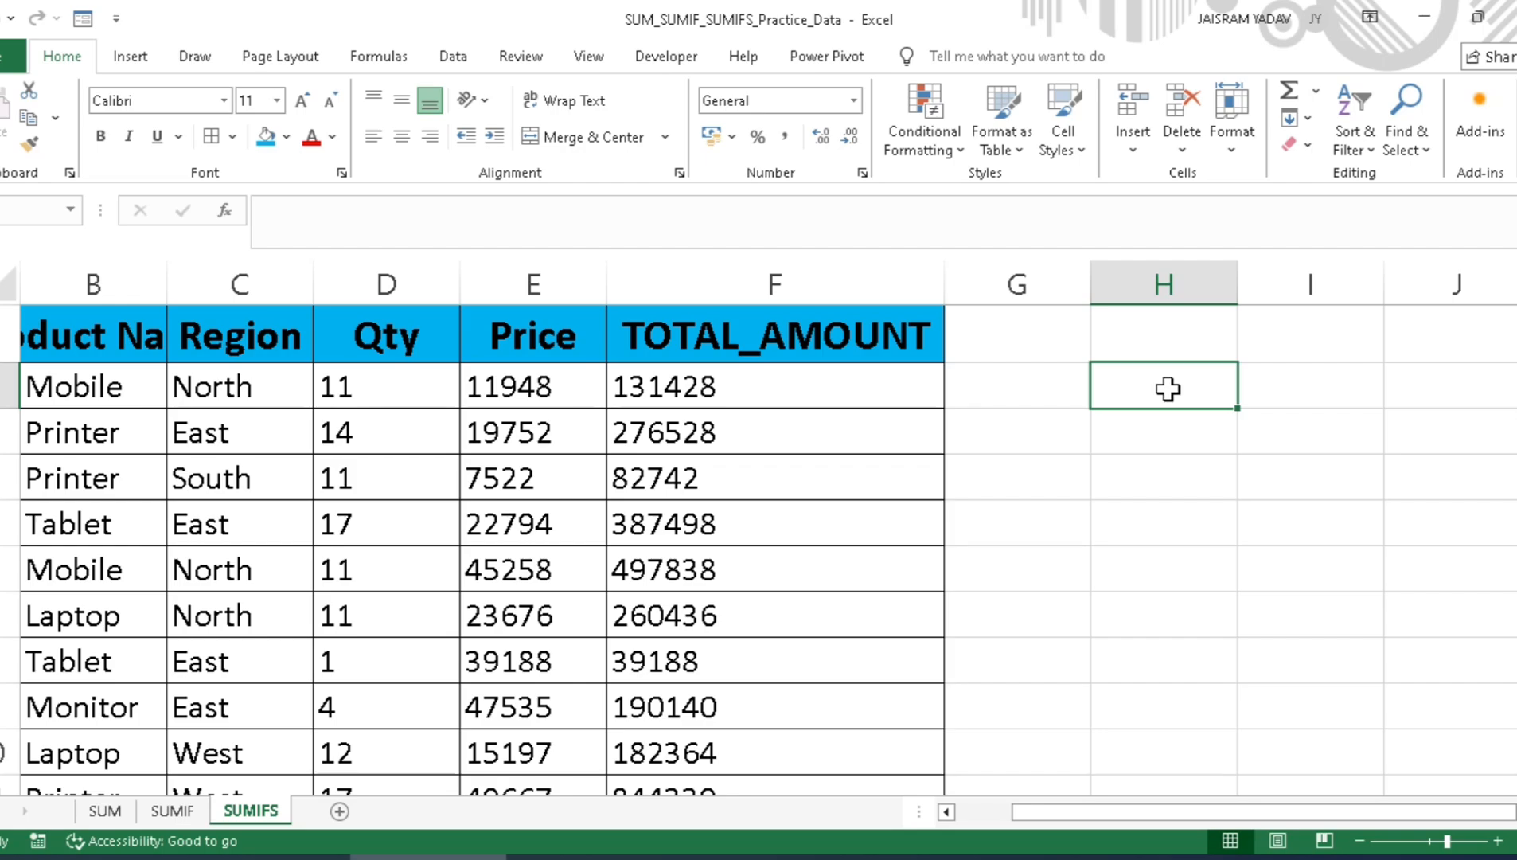
pyautogui.click(259, 389)
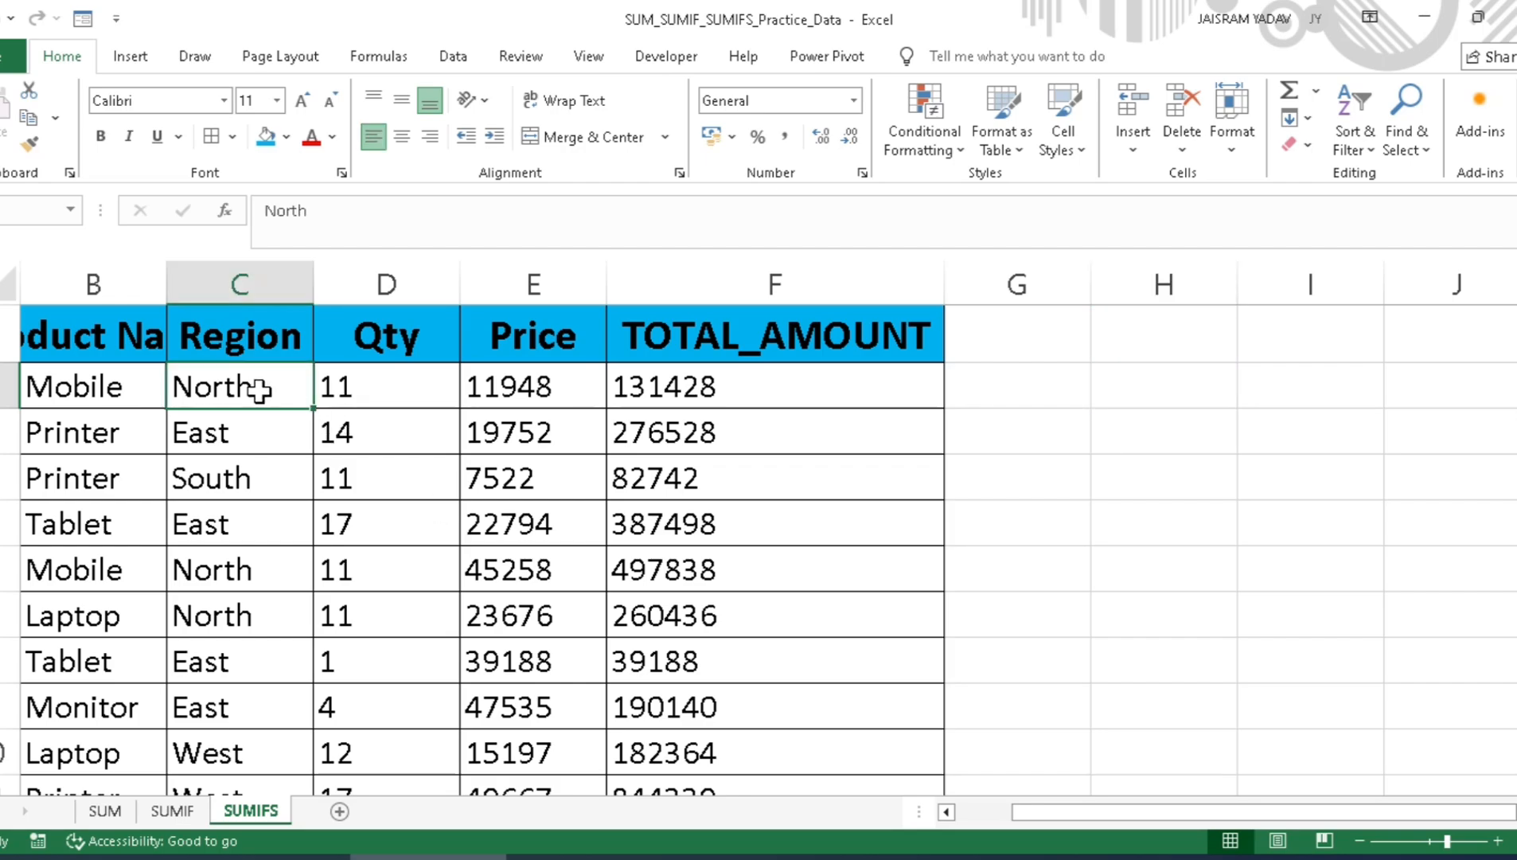
pyautogui.press('Left')
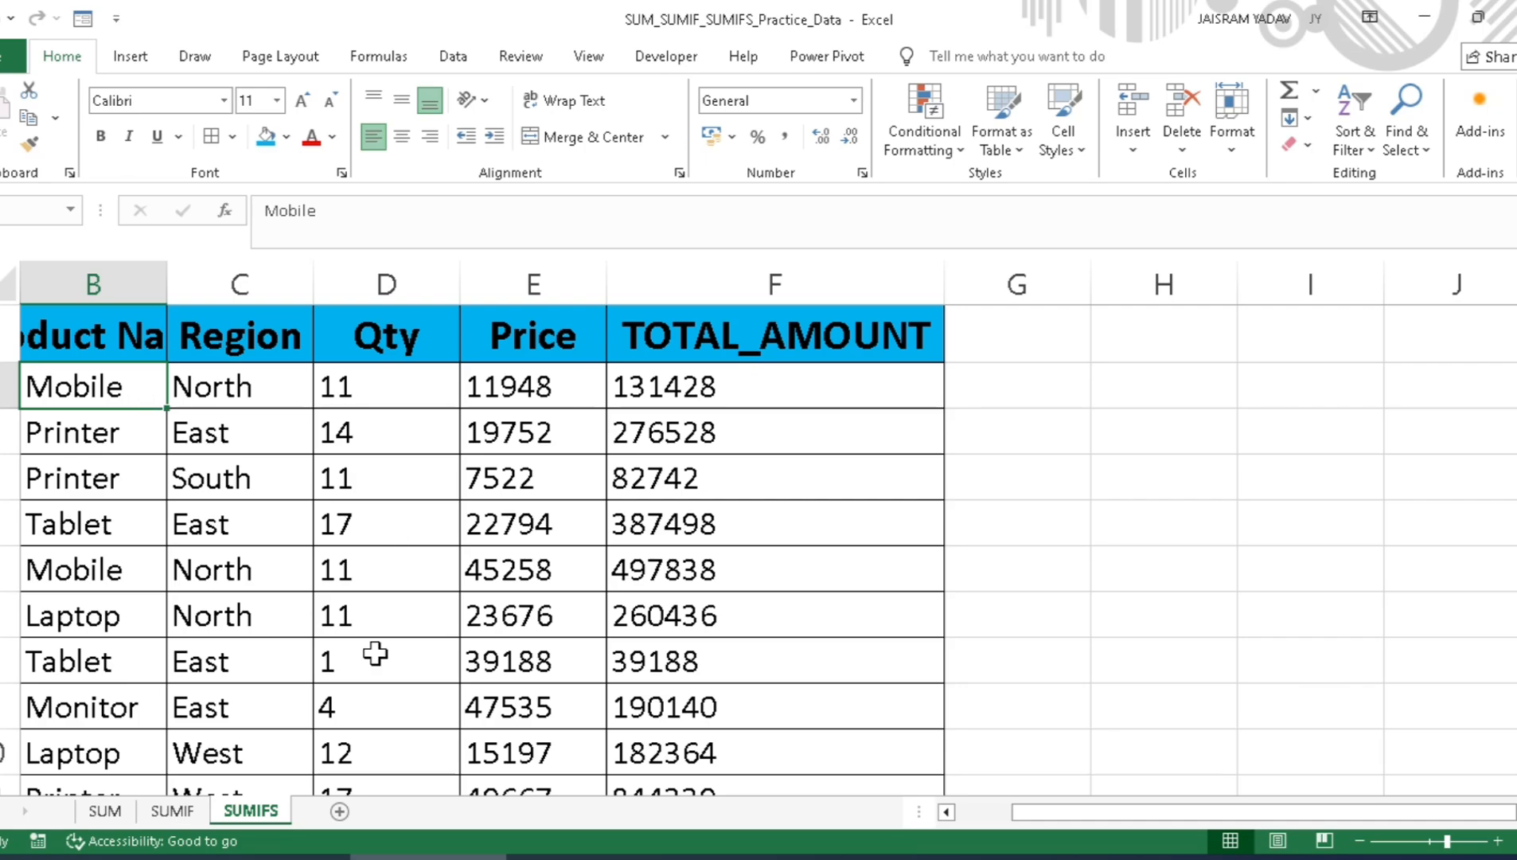
pyautogui.keyDown('ctrl'); pyautogui.click(123, 433); pyautogui.keyUp('ctrl')
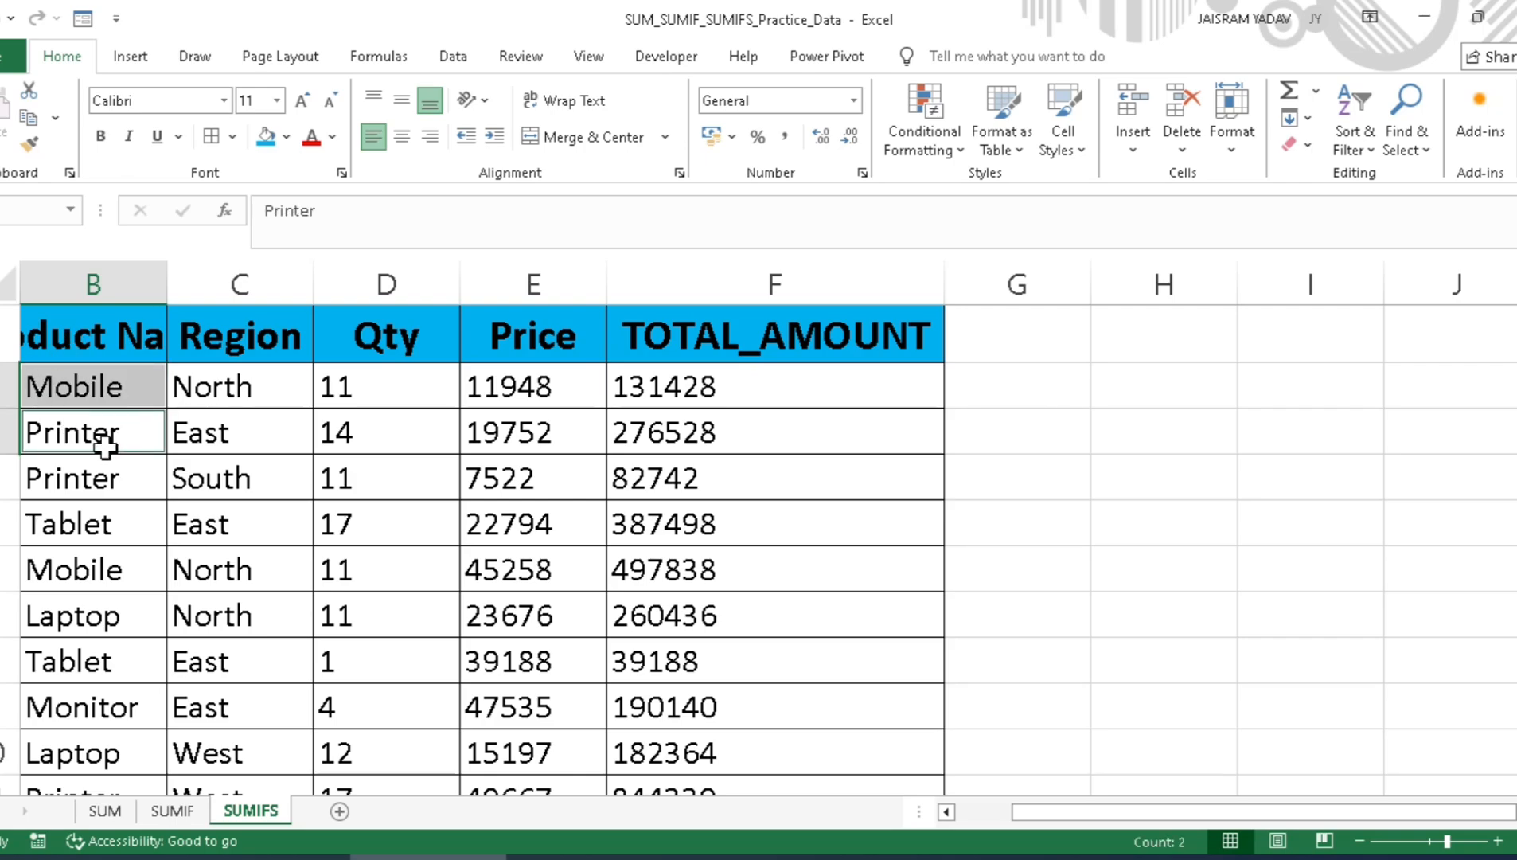
pyautogui.keyDown('ctrl'); pyautogui.click(114, 620); pyautogui.keyUp('ctrl')
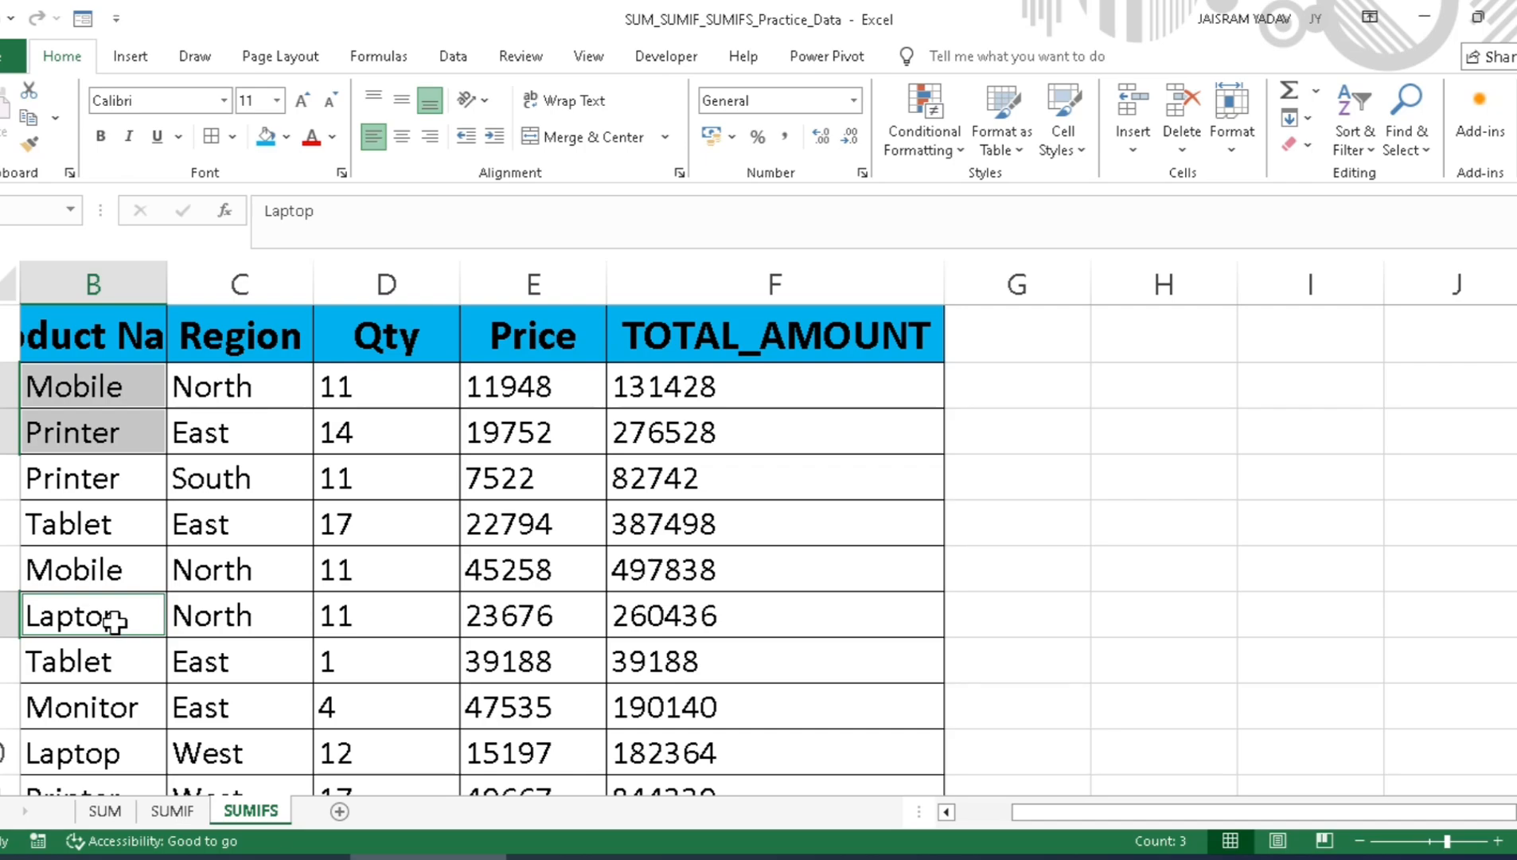
pyautogui.hotkey('ctrl', 'c')
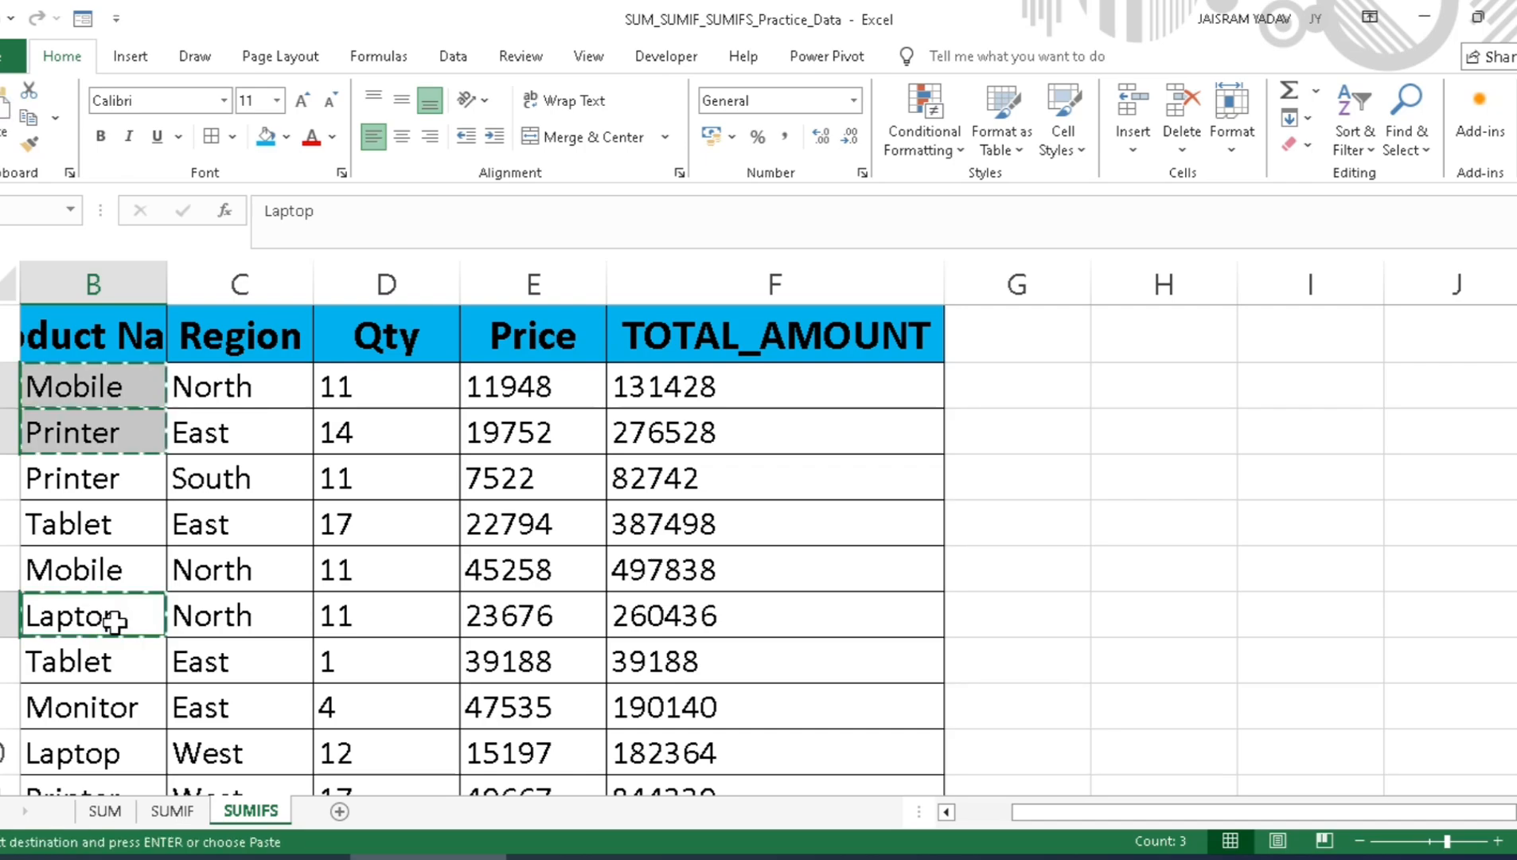
pyautogui.click(1143, 381)
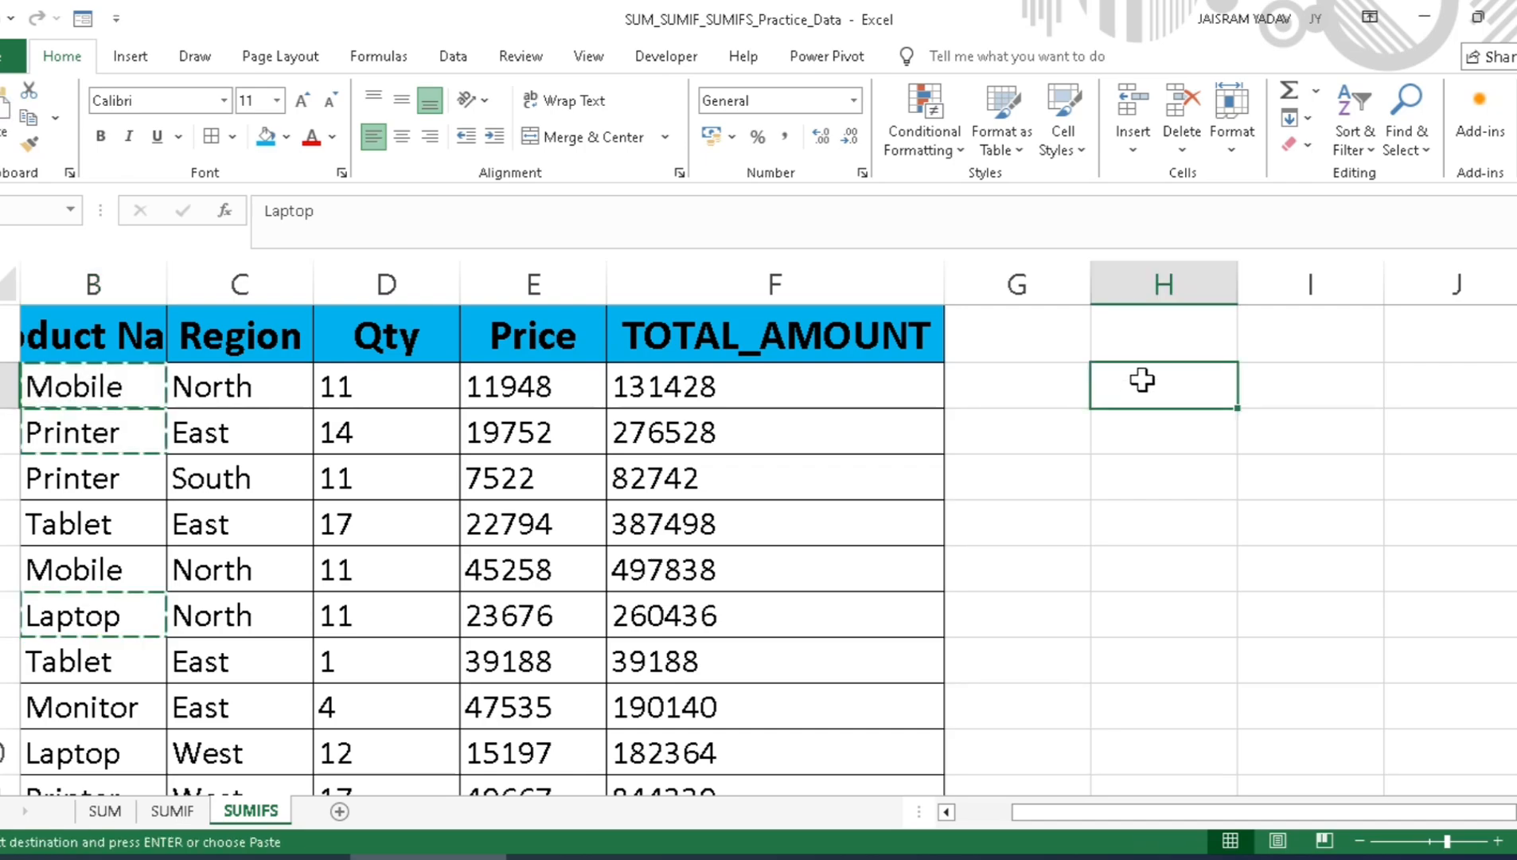
pyautogui.hotkey('ctrl', 'v')
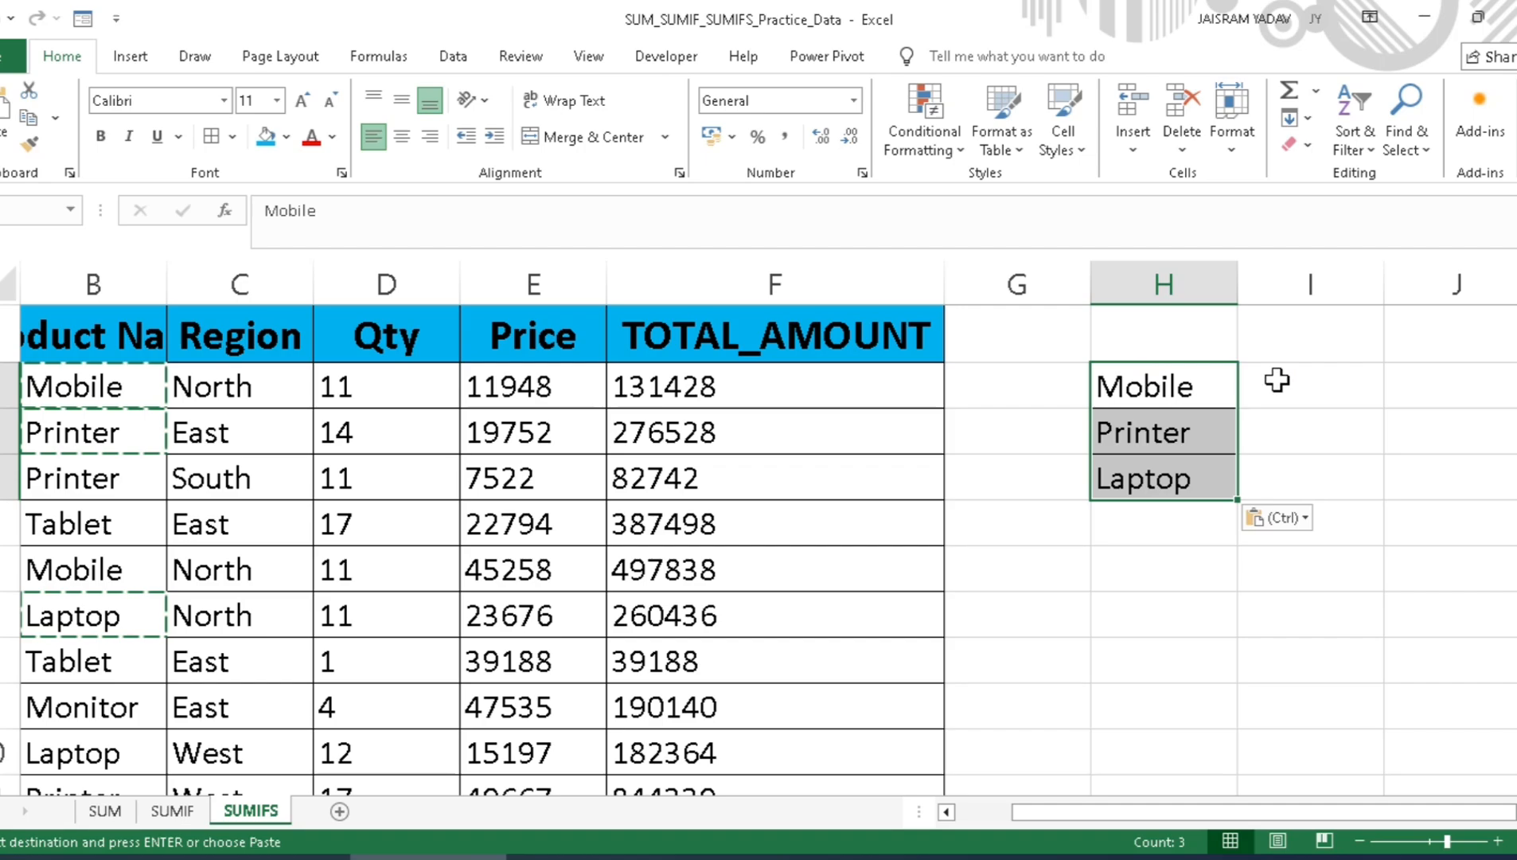
pyautogui.click(1219, 381)
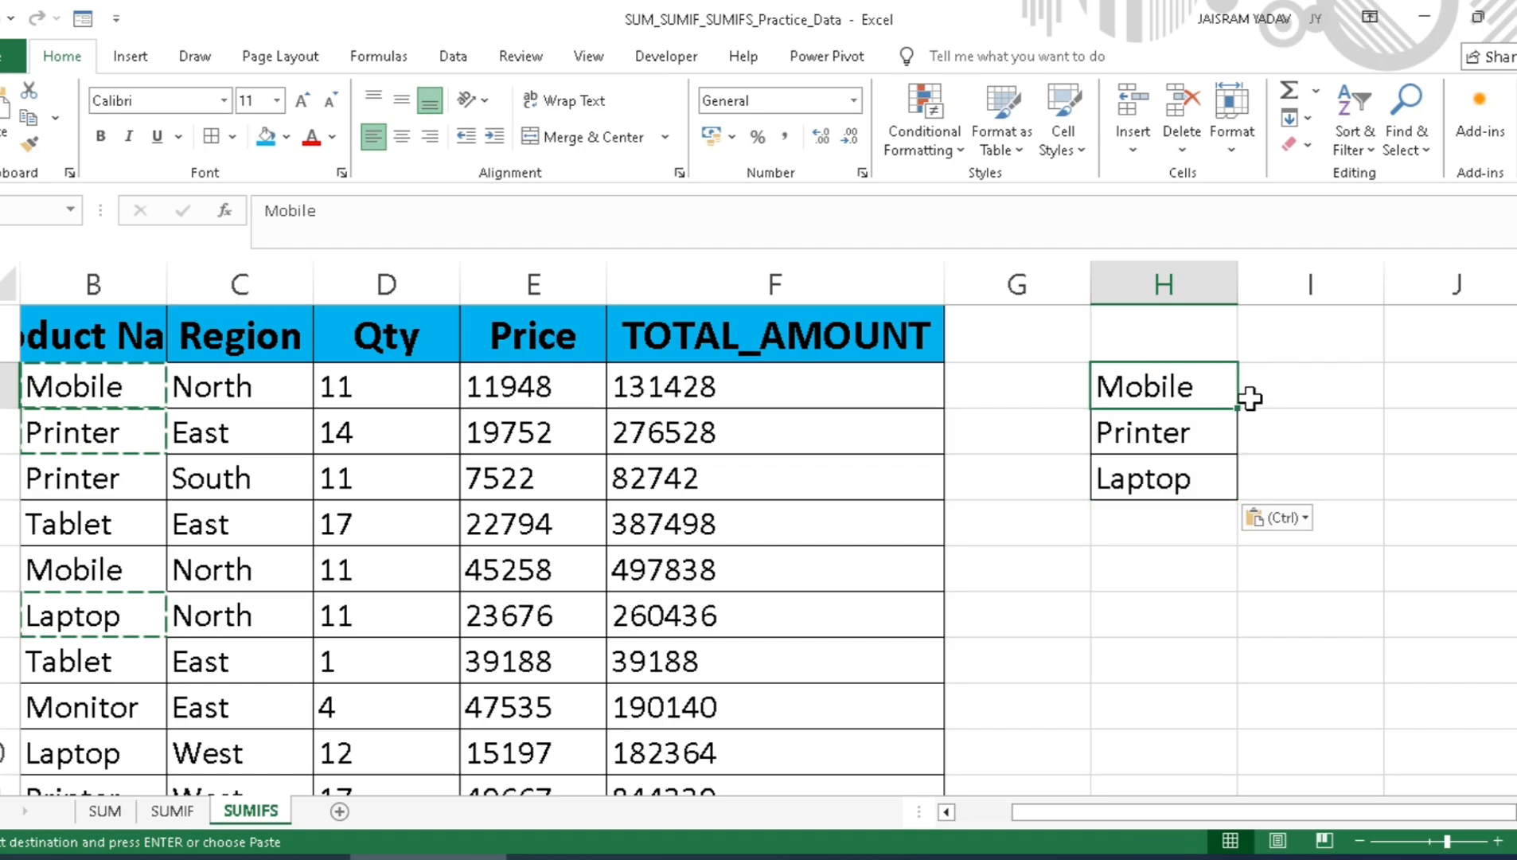
pyautogui.click(1158, 476)
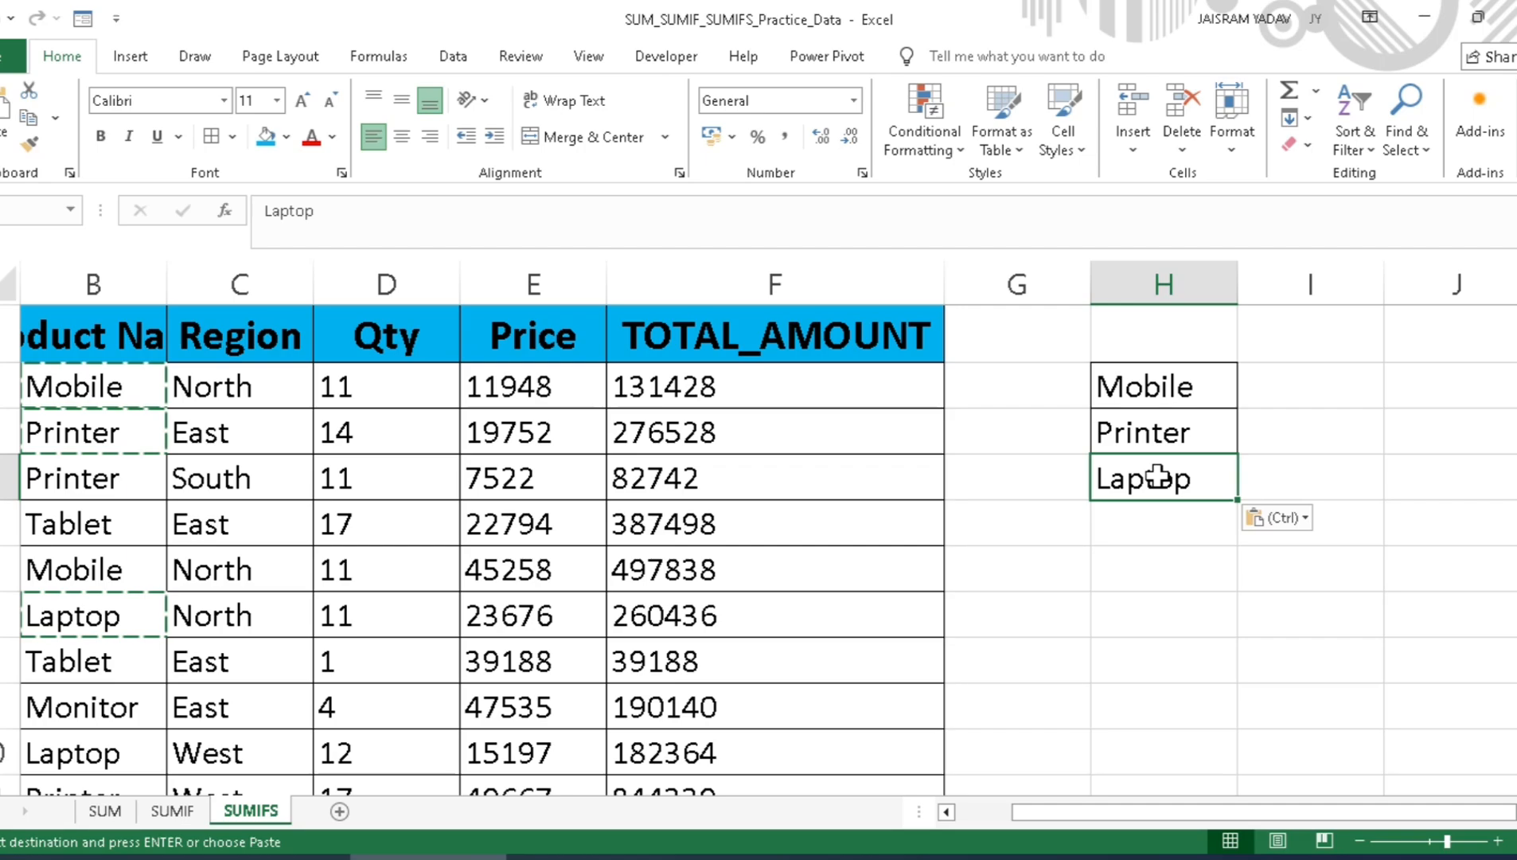
pyautogui.click(1194, 393)
pyautogui.click(267, 384)
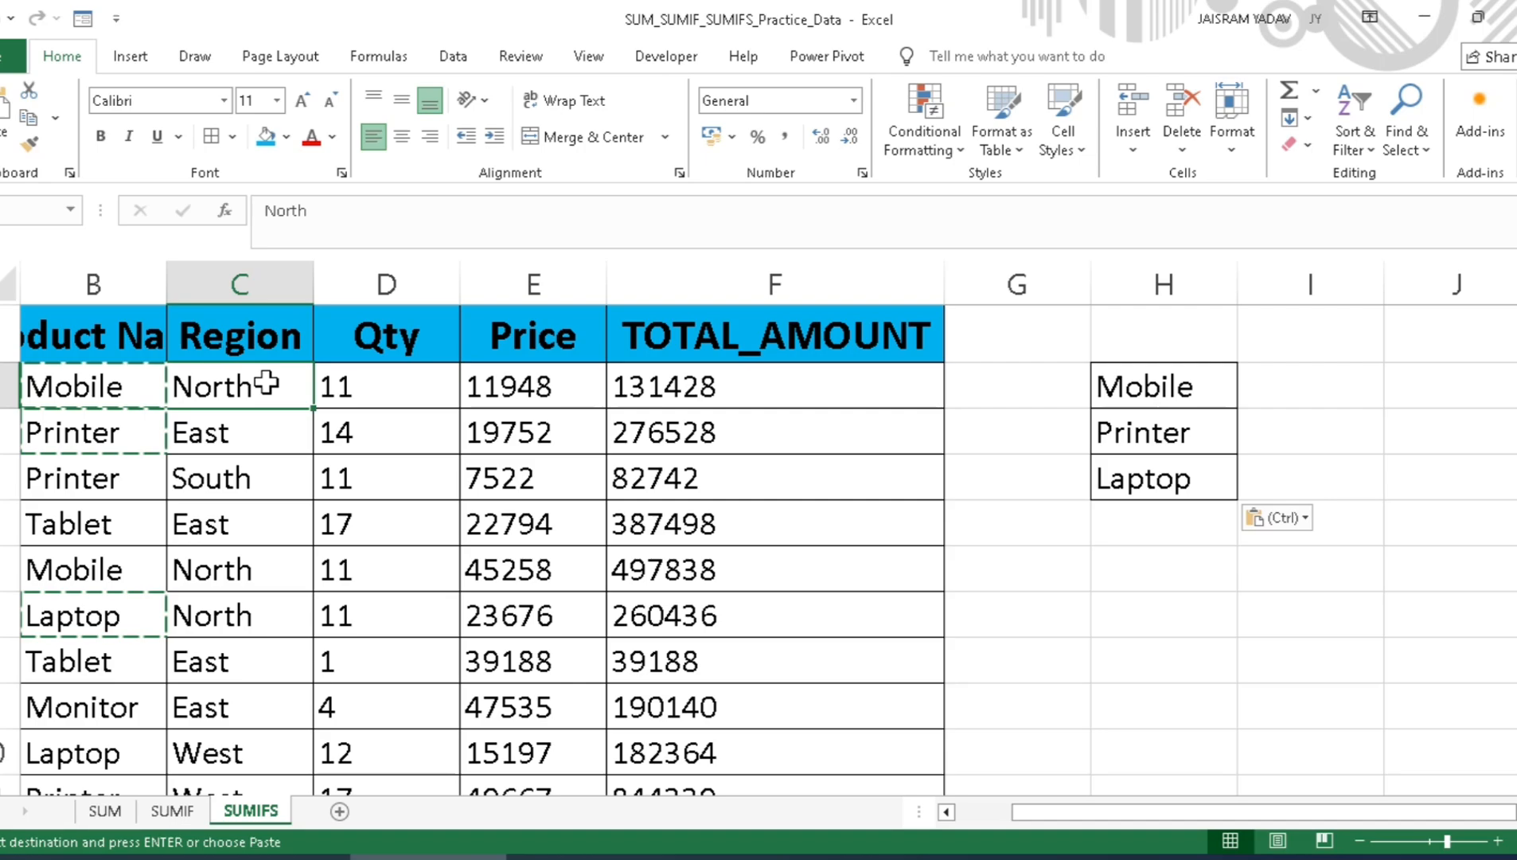
pyautogui.click(257, 434)
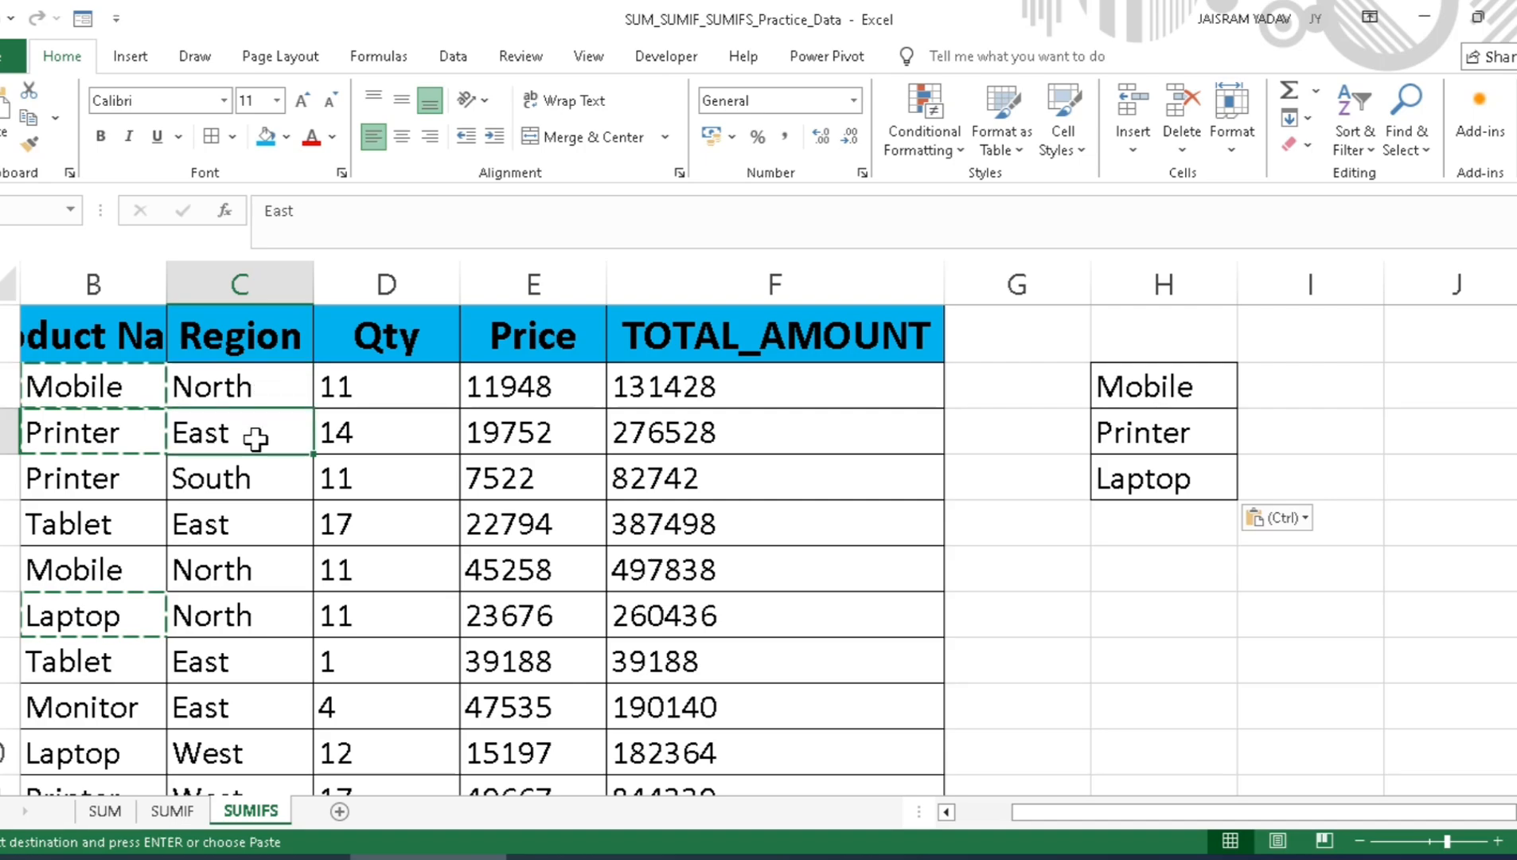
pyautogui.click(249, 481)
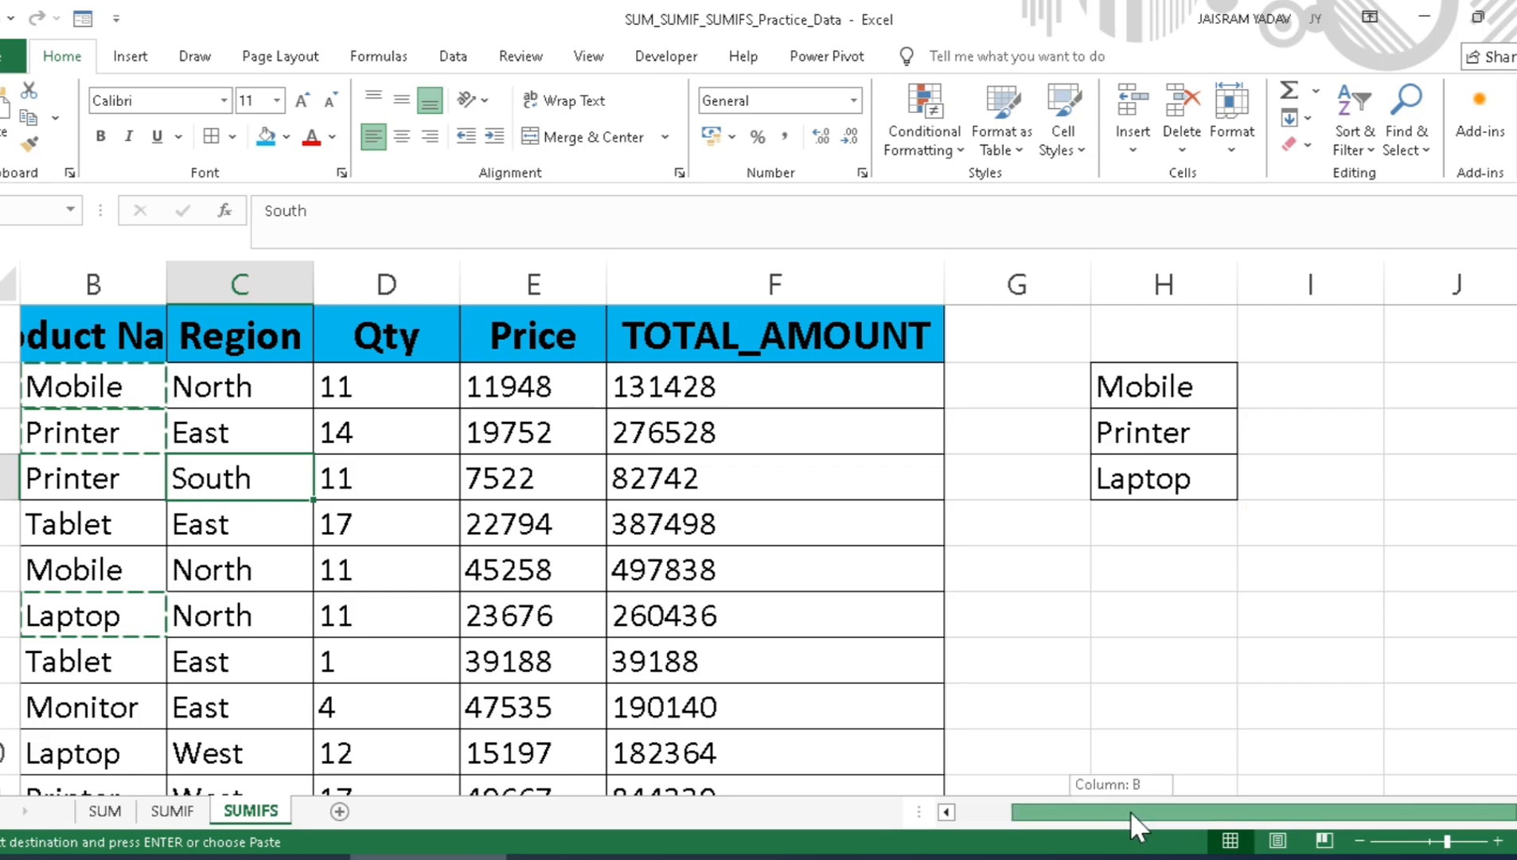
pyautogui.click(1297, 344)
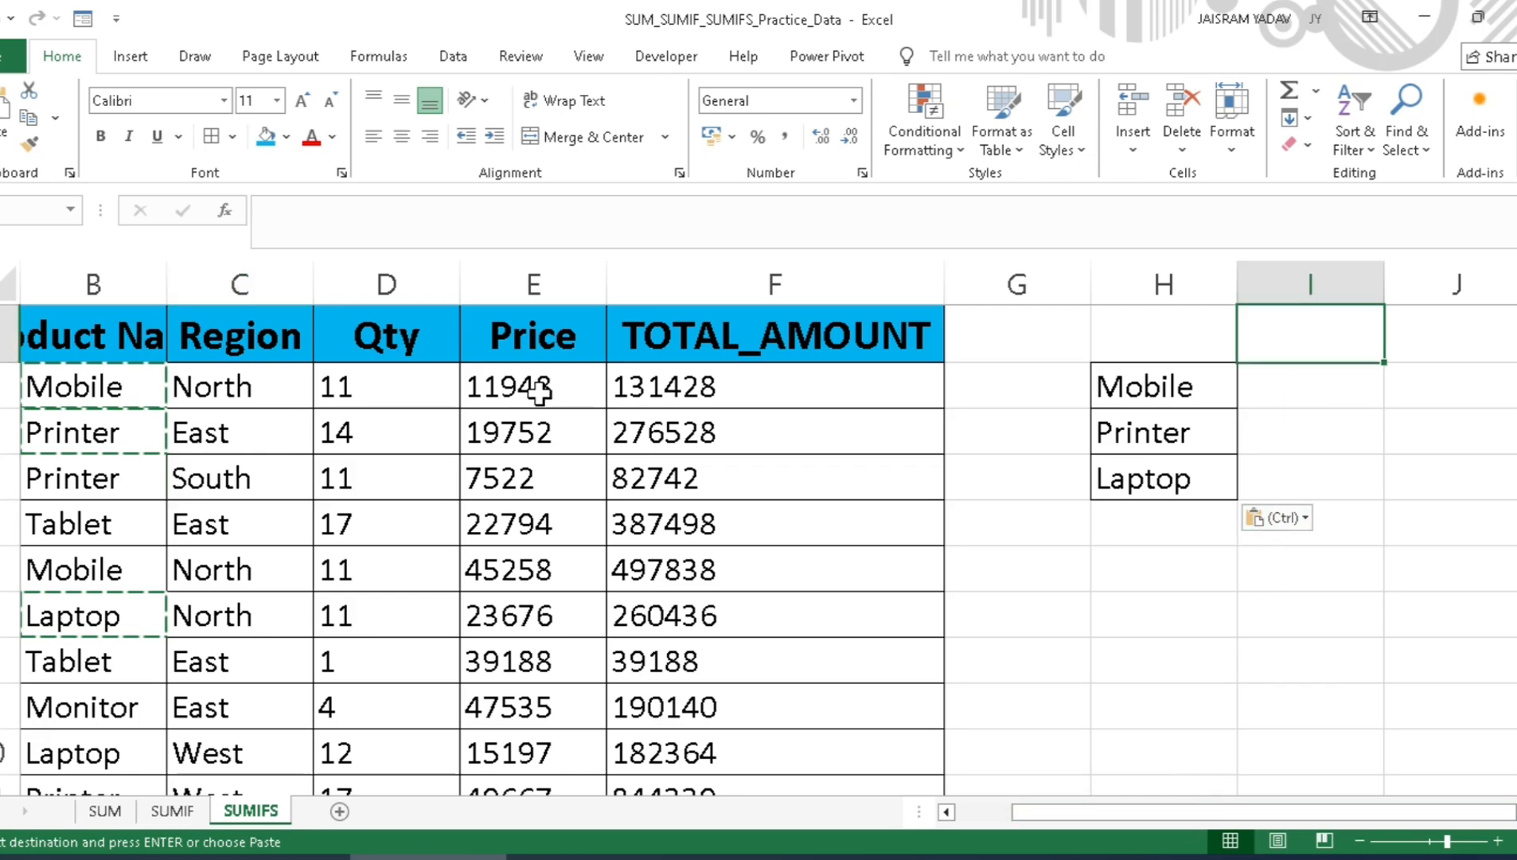
# Step: Copy the North, East, South and West cells (C2:C4 and C10) from the Region column
pyautogui.click(273, 382)
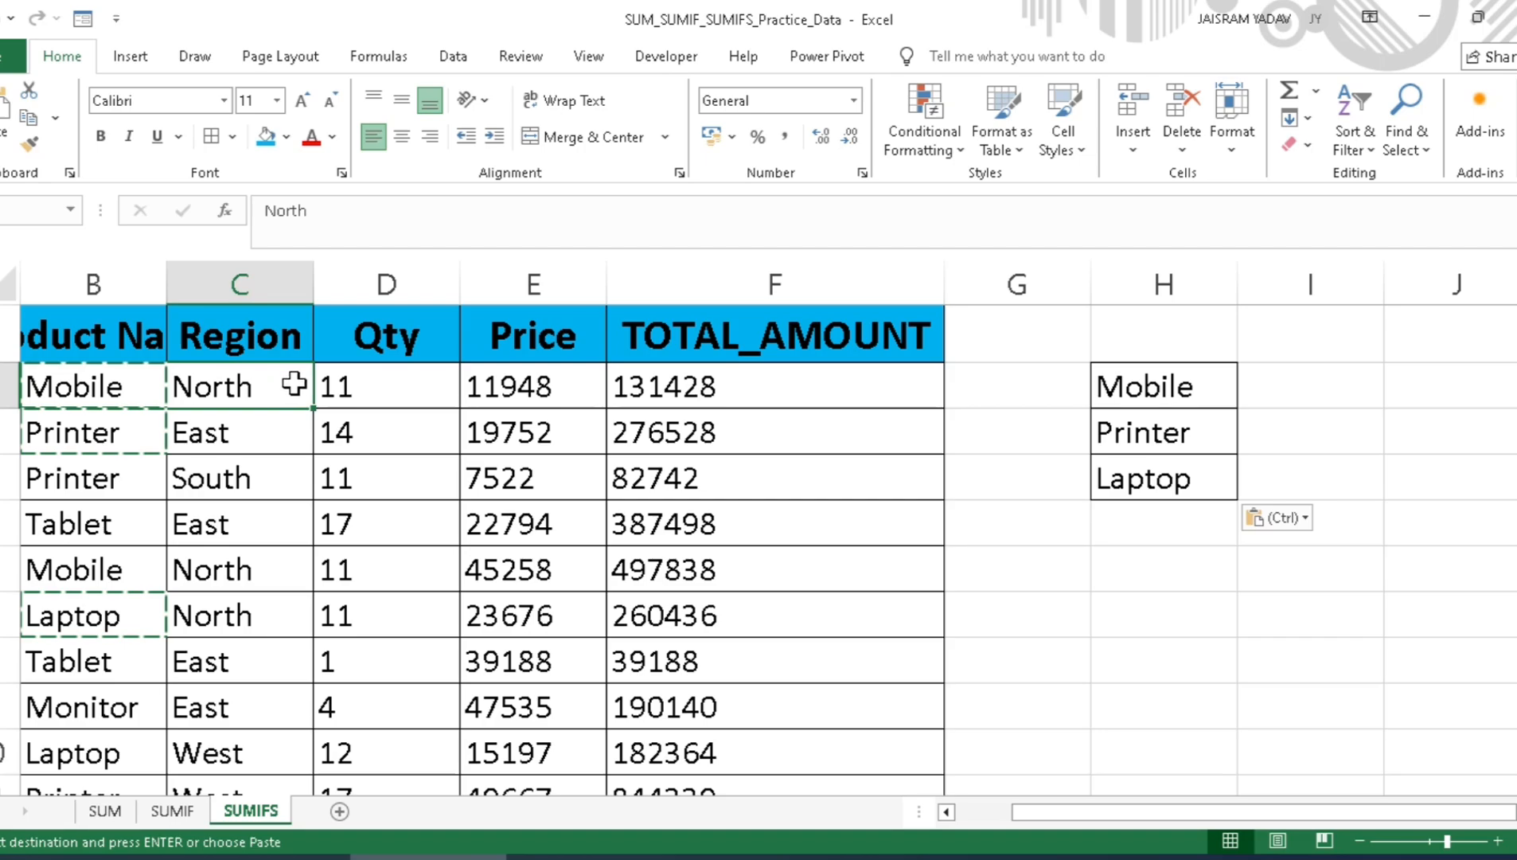
pyautogui.keyDown('ctrl'); pyautogui.click(240, 437); pyautogui.keyUp('ctrl')
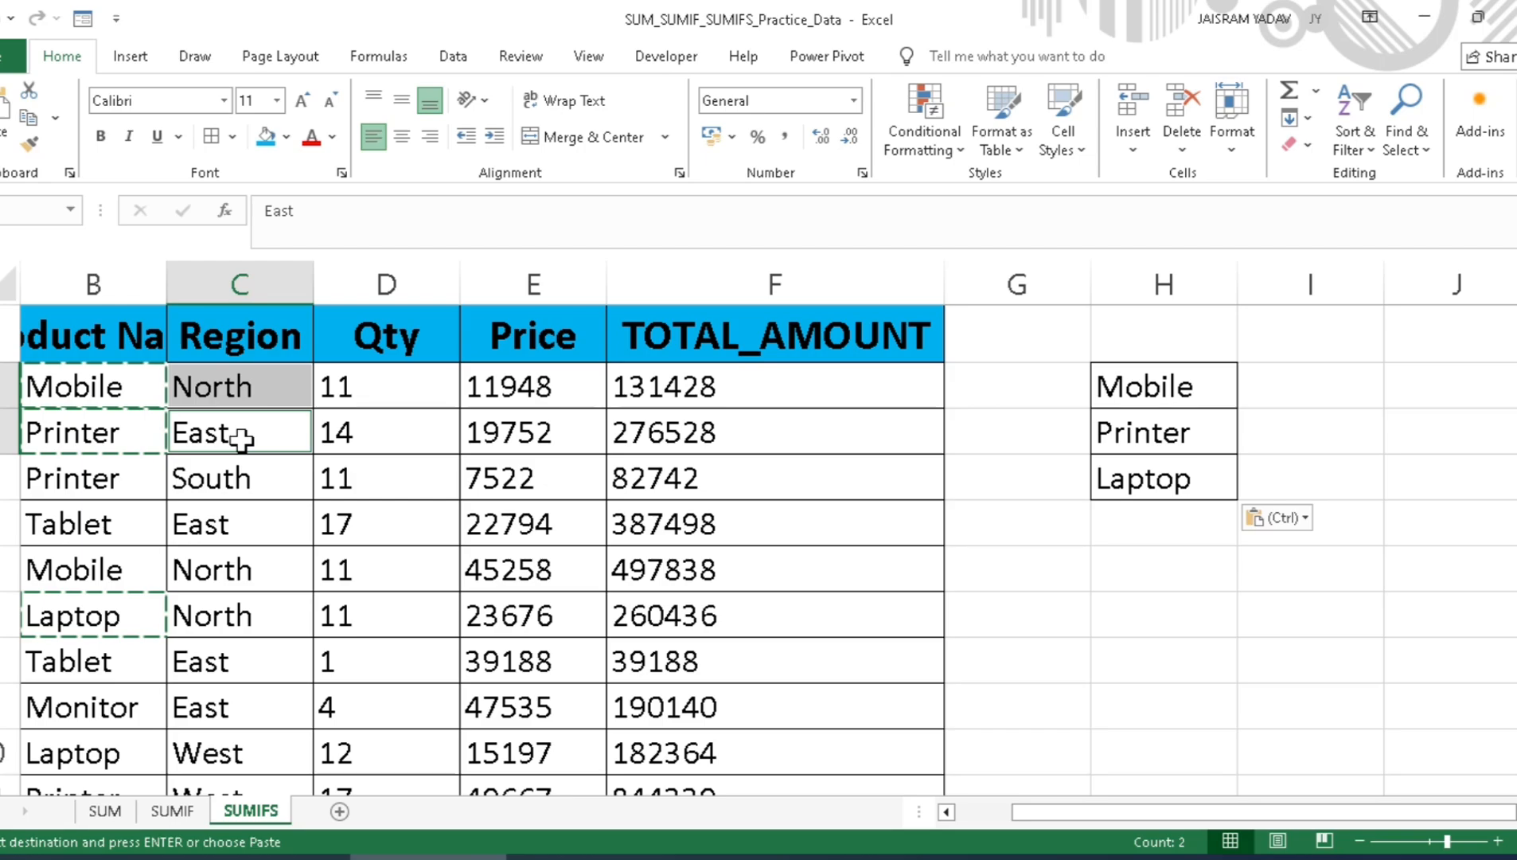
pyautogui.keyDown('ctrl'); pyautogui.click(229, 484); pyautogui.keyUp('ctrl')
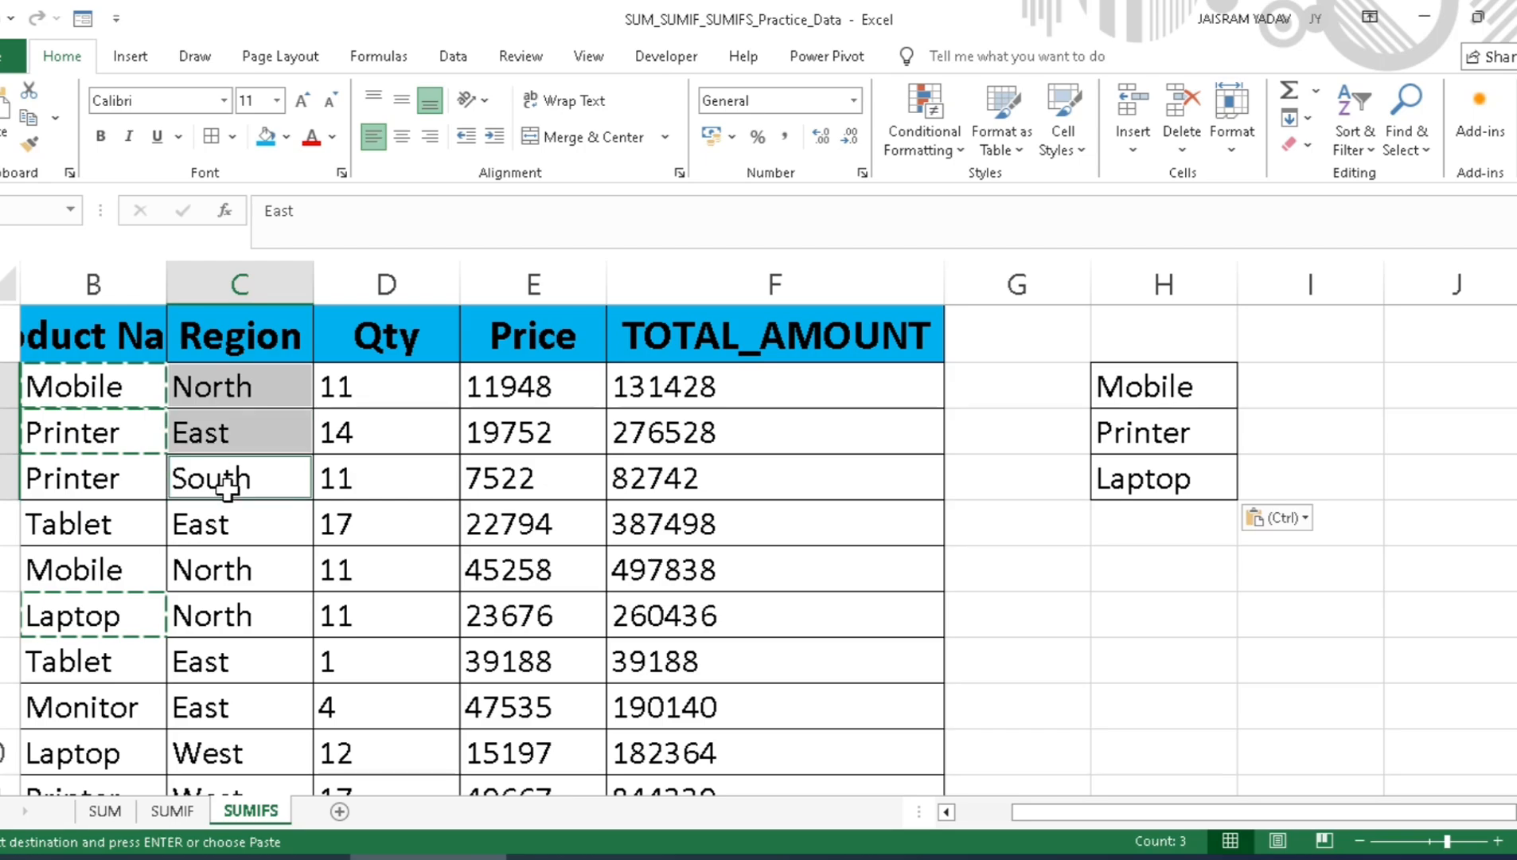
pyautogui.keyDown('ctrl'); pyautogui.click(201, 752); pyautogui.keyUp('ctrl')
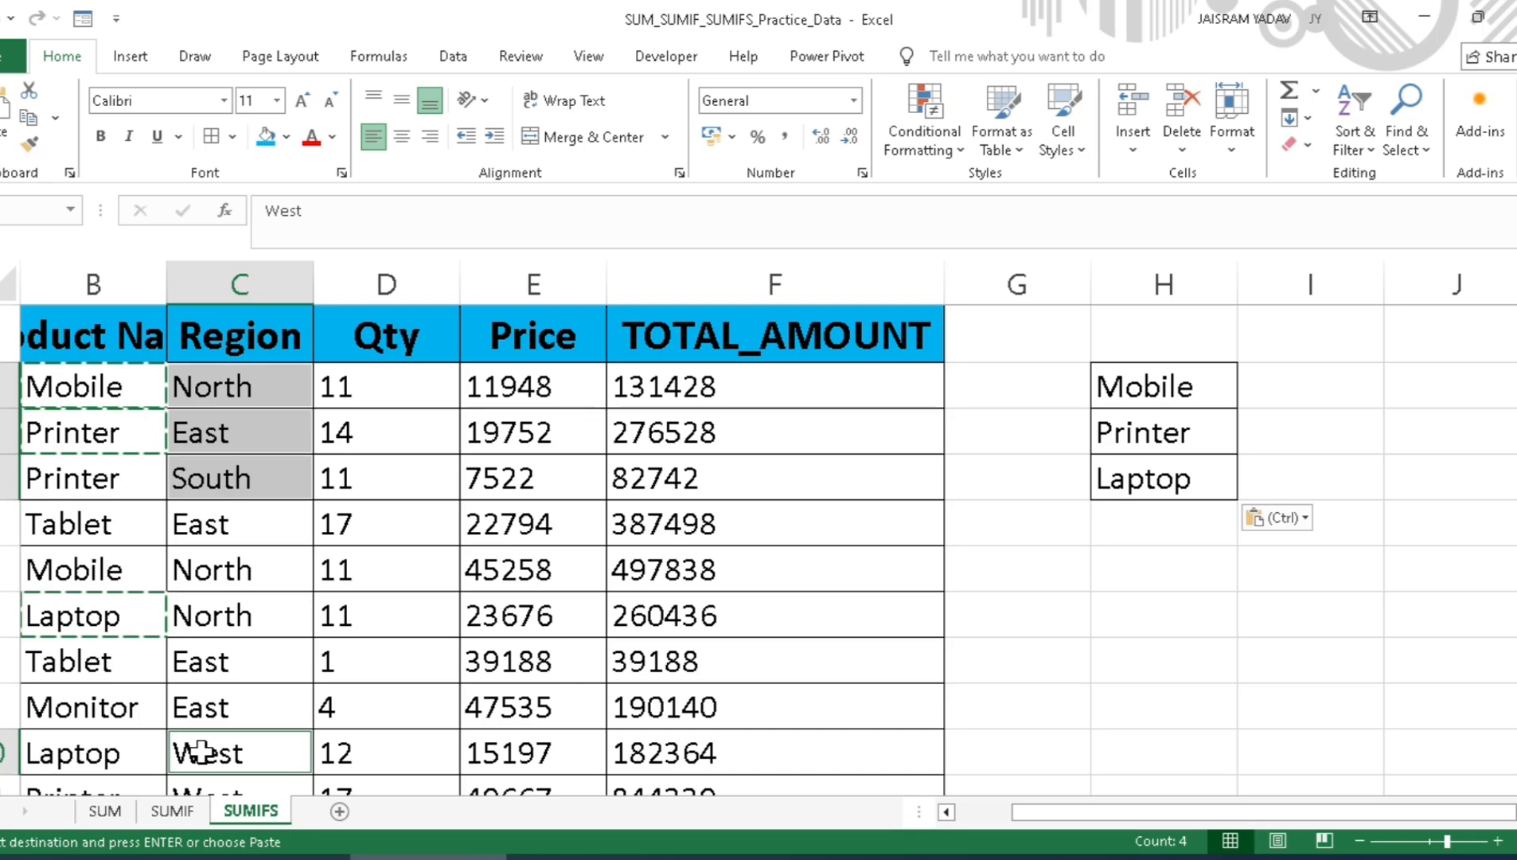
pyautogui.hotkey('ctrl', 'c')
pyautogui.hotkey('ctrl', 'c')
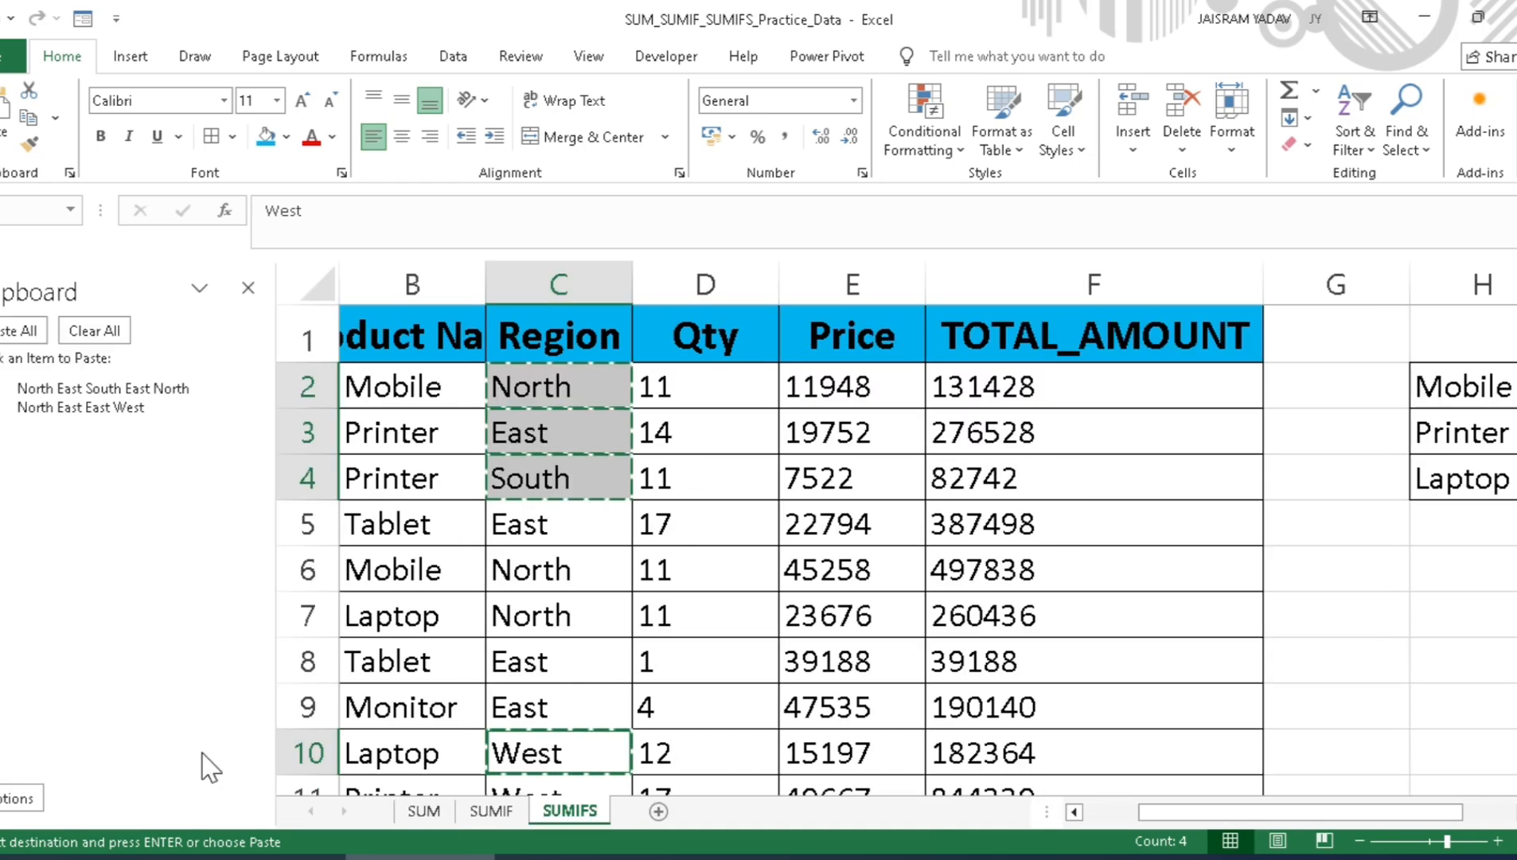
pyautogui.click(248, 288)
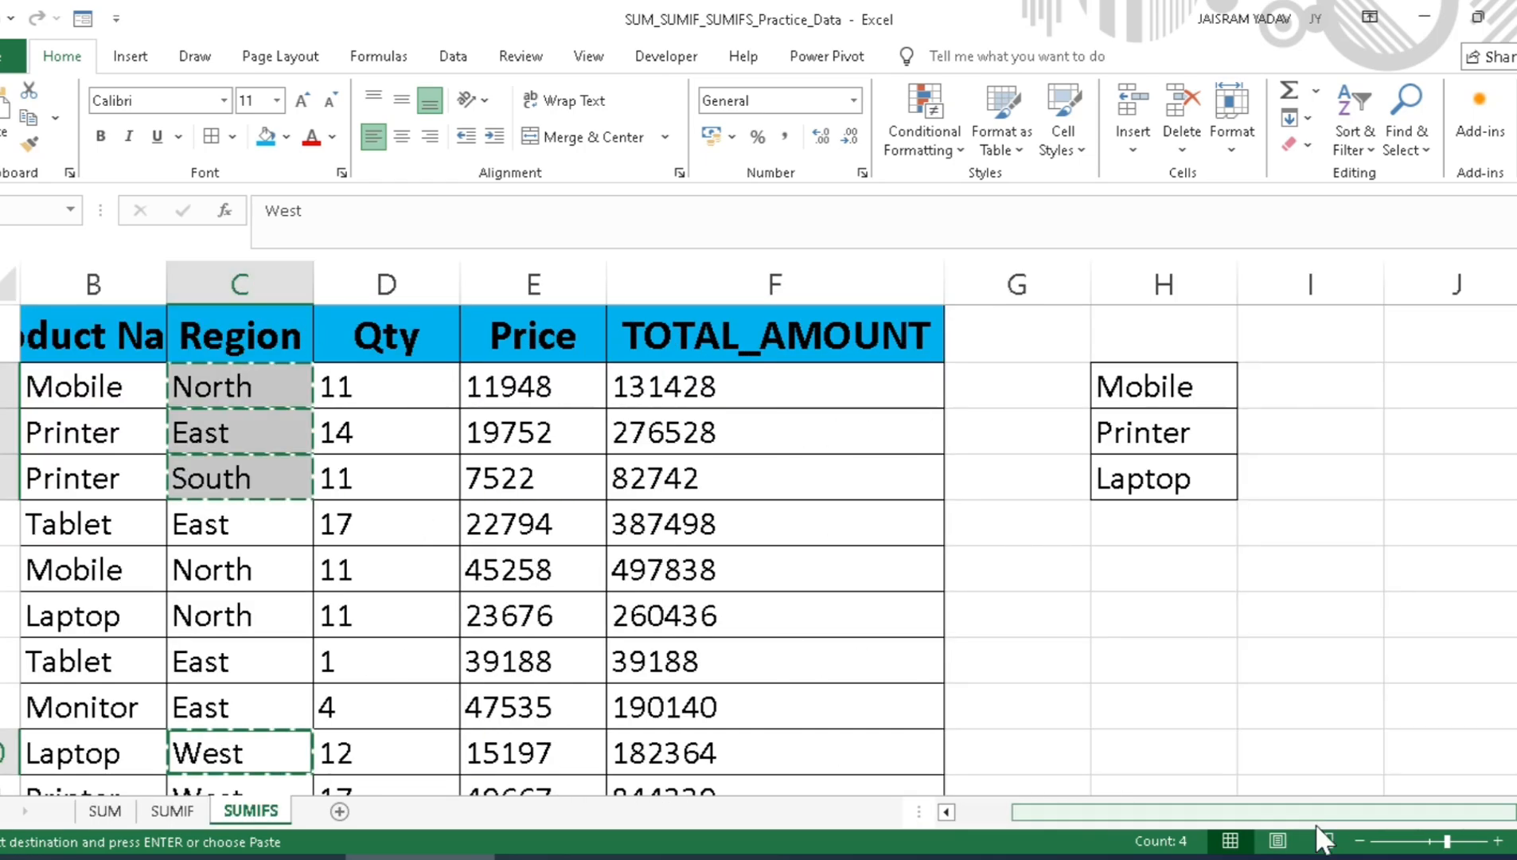
# Step: Paste the copied regions transposed from I1 so they form column headings across I1:L1
pyautogui.click(1294, 339)
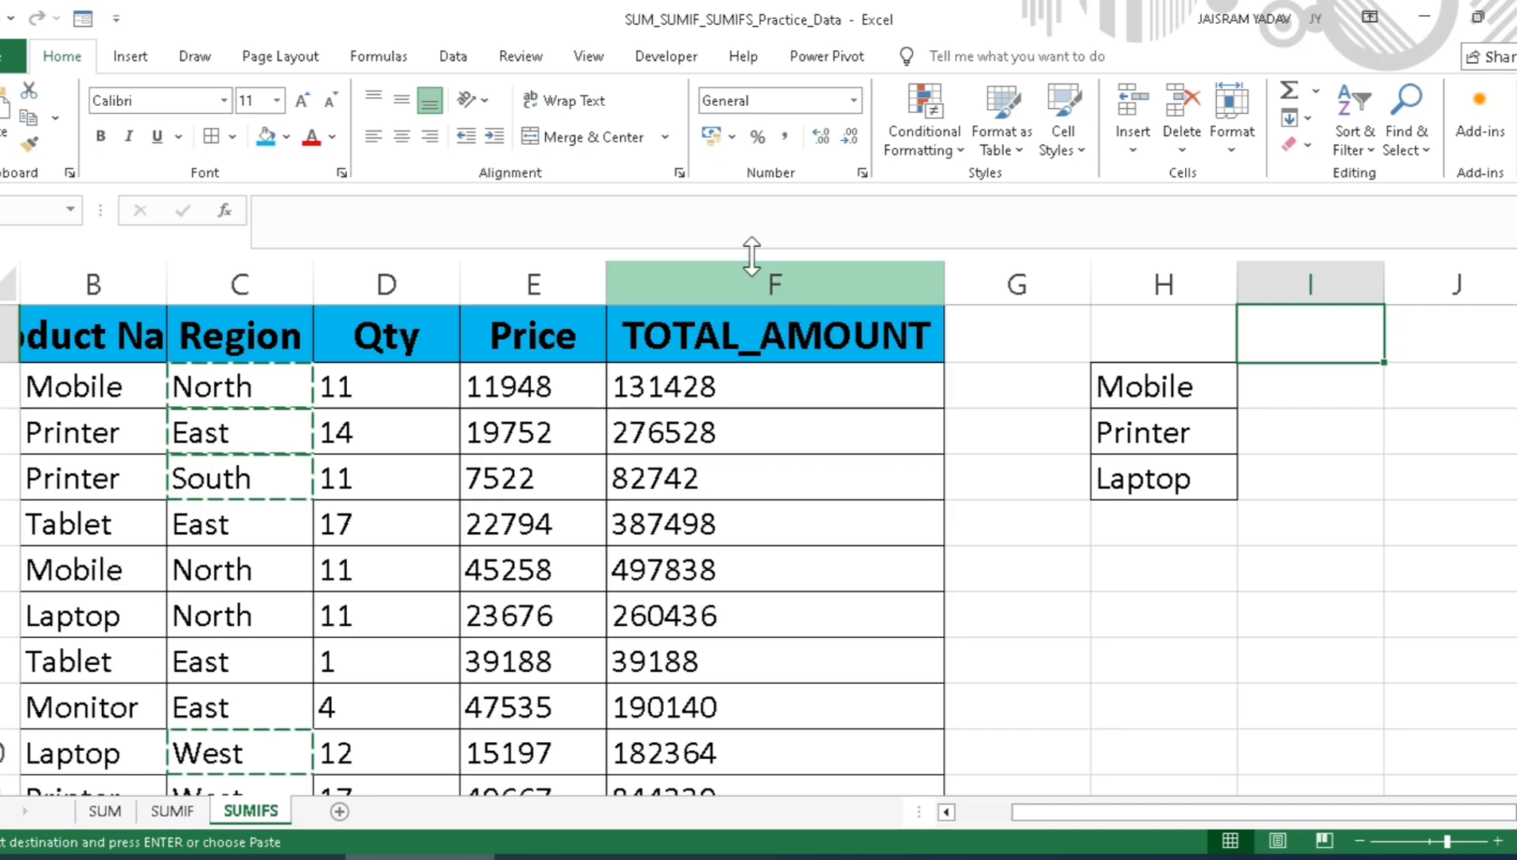
pyautogui.click(5, 163)
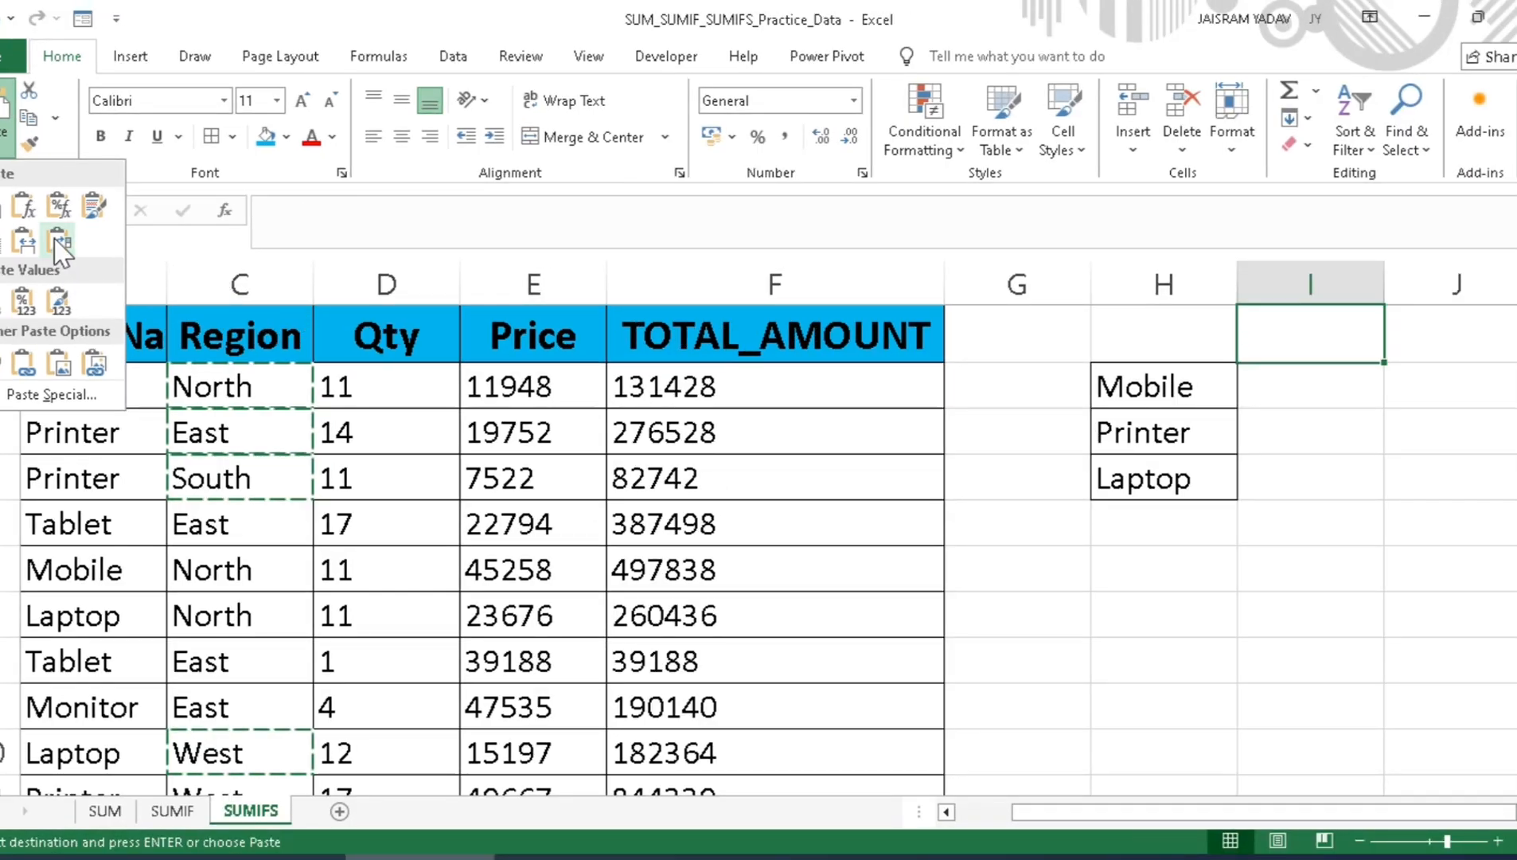
pyautogui.click(59, 242)
pyautogui.moveTo(1047, 811); pyautogui.dragTo(1243, 817)
pyautogui.click(1012, 380)
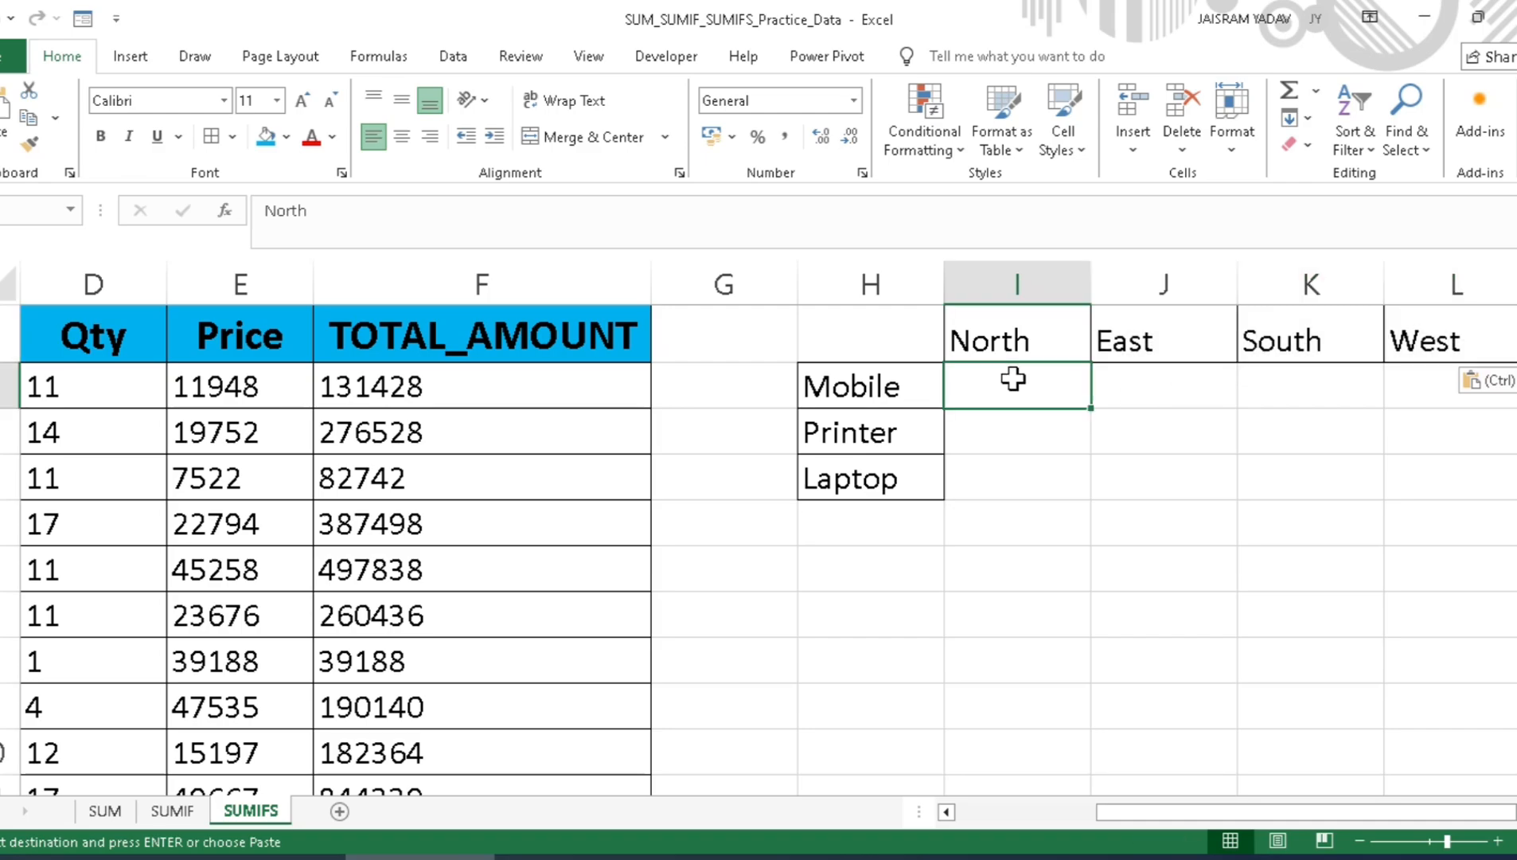
pyautogui.click(1084, 340)
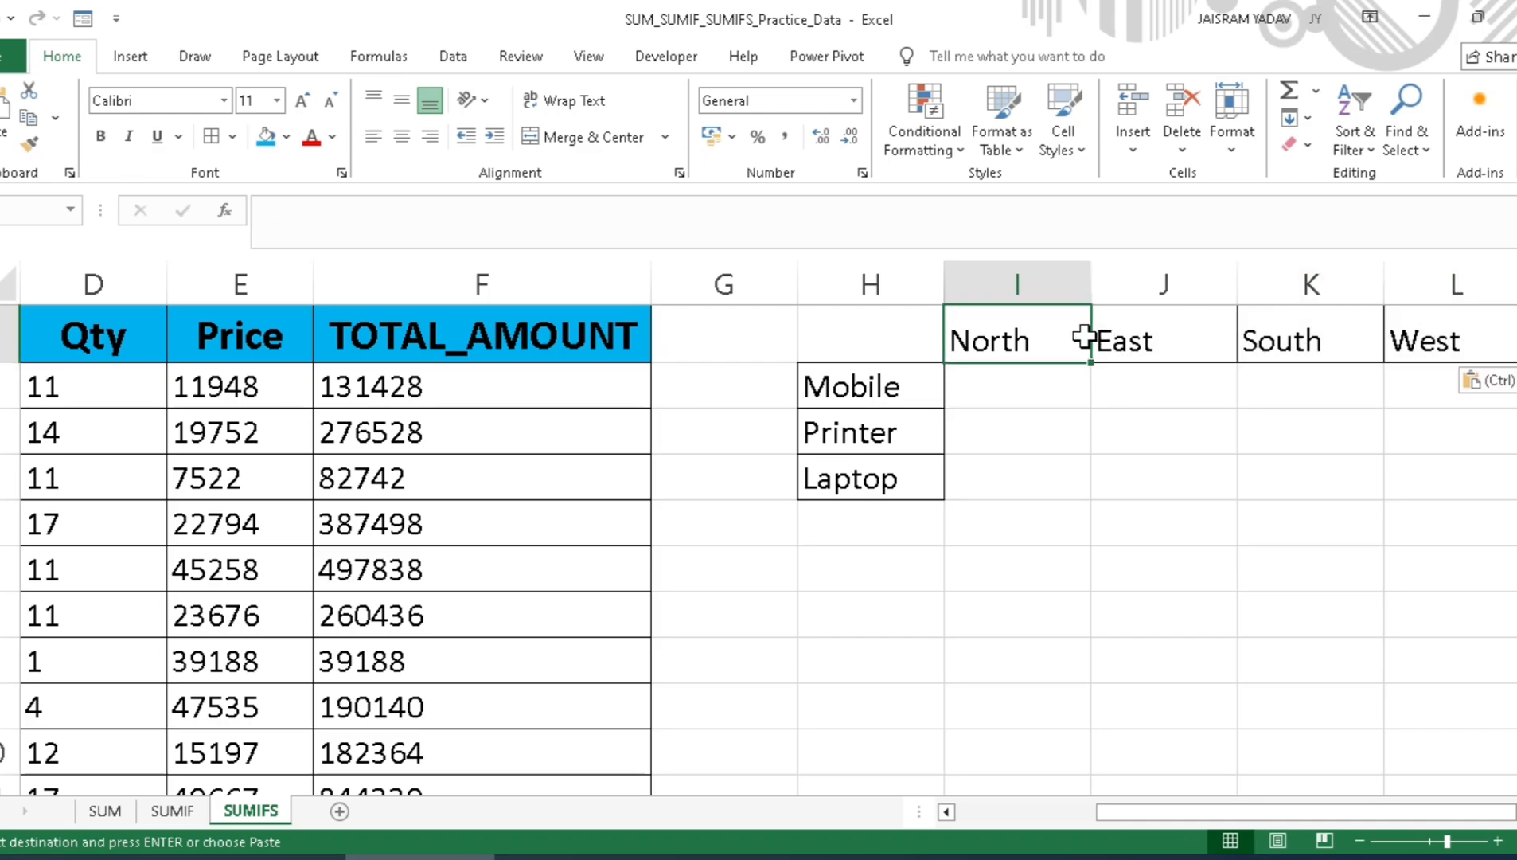
pyautogui.click(1162, 340)
pyautogui.click(1286, 342)
pyautogui.click(1425, 342)
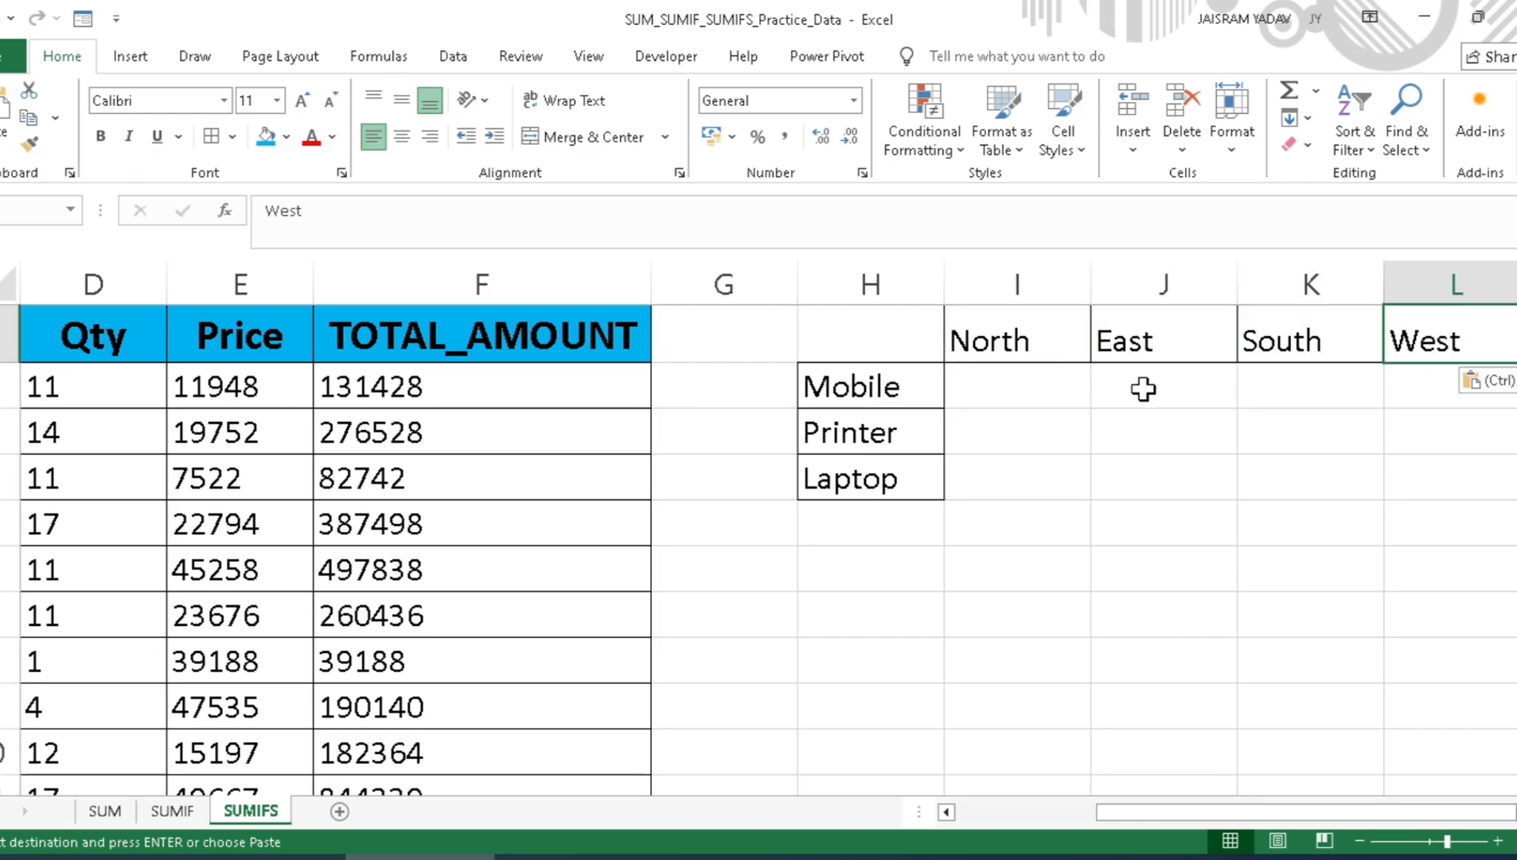
# Step: Begin a SUMIFS formula in cell I2, where the Mobile row meets the North column
pyautogui.click(1027, 378)
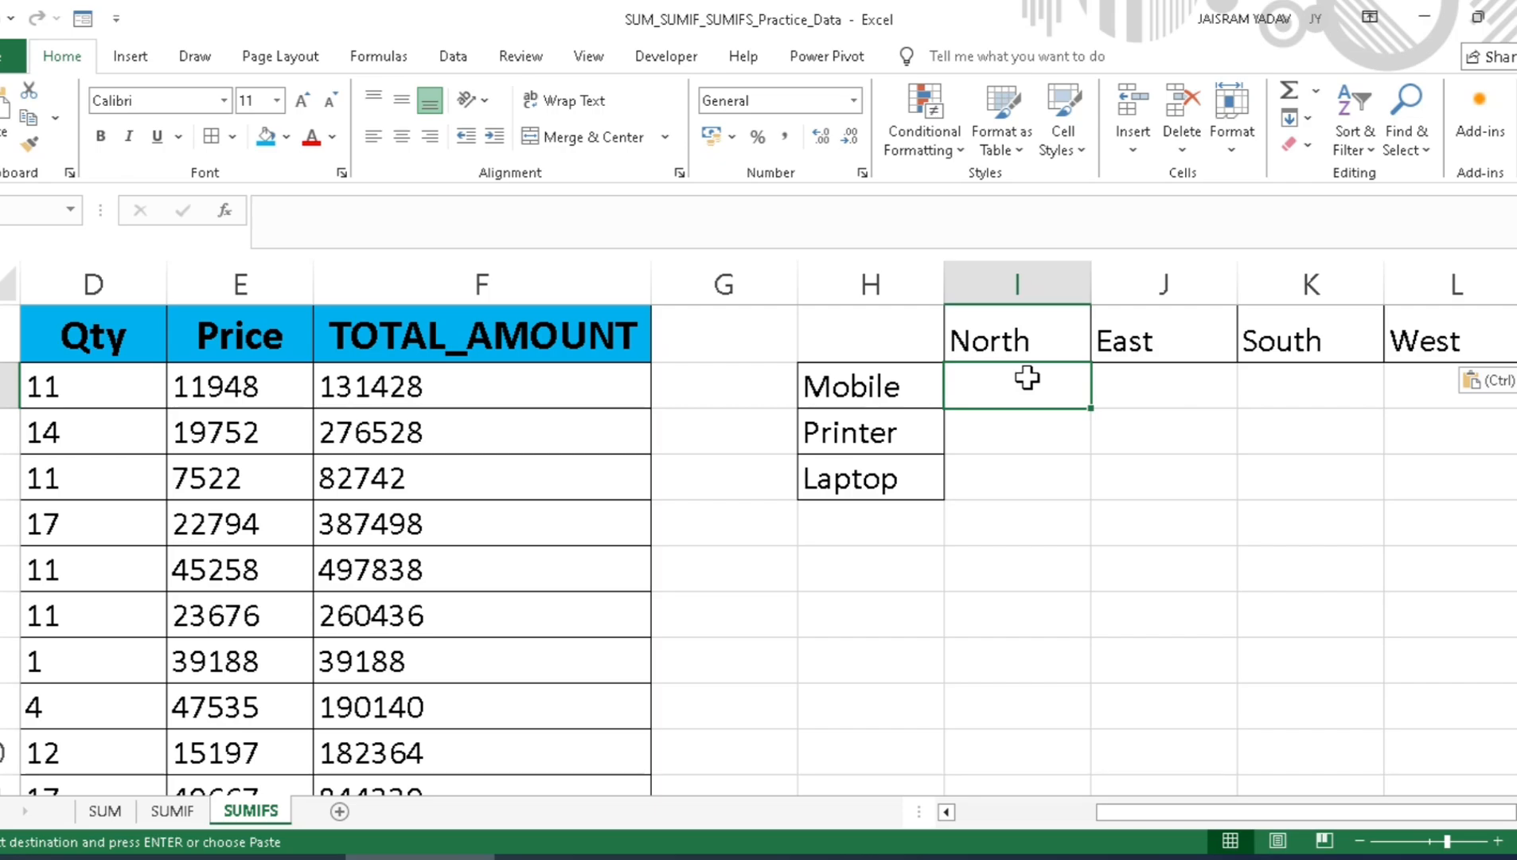
pyautogui.write('=')
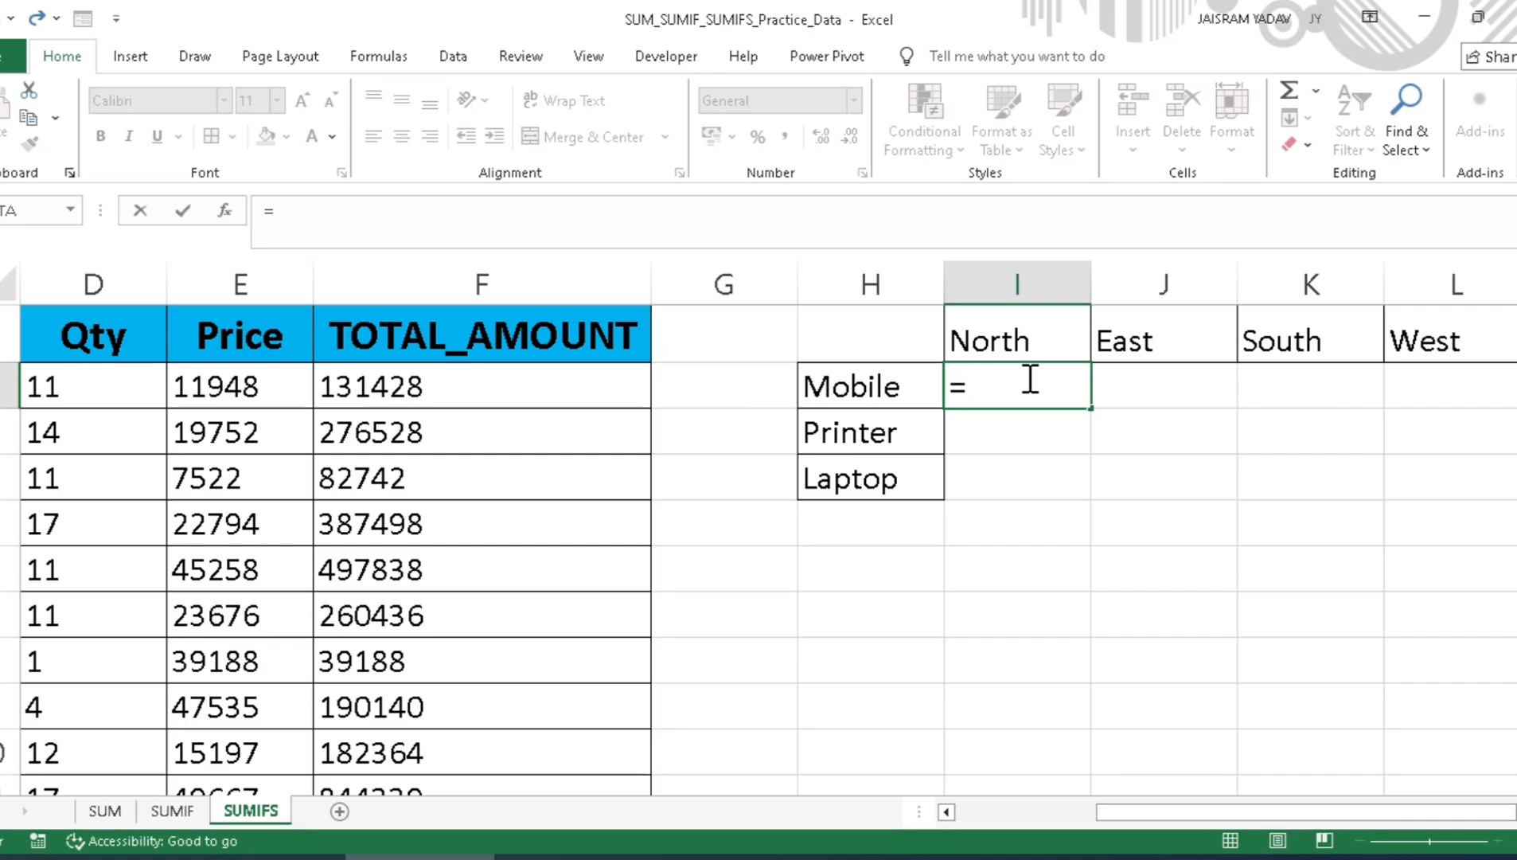
pyautogui.write('sum')
pyautogui.write('if')
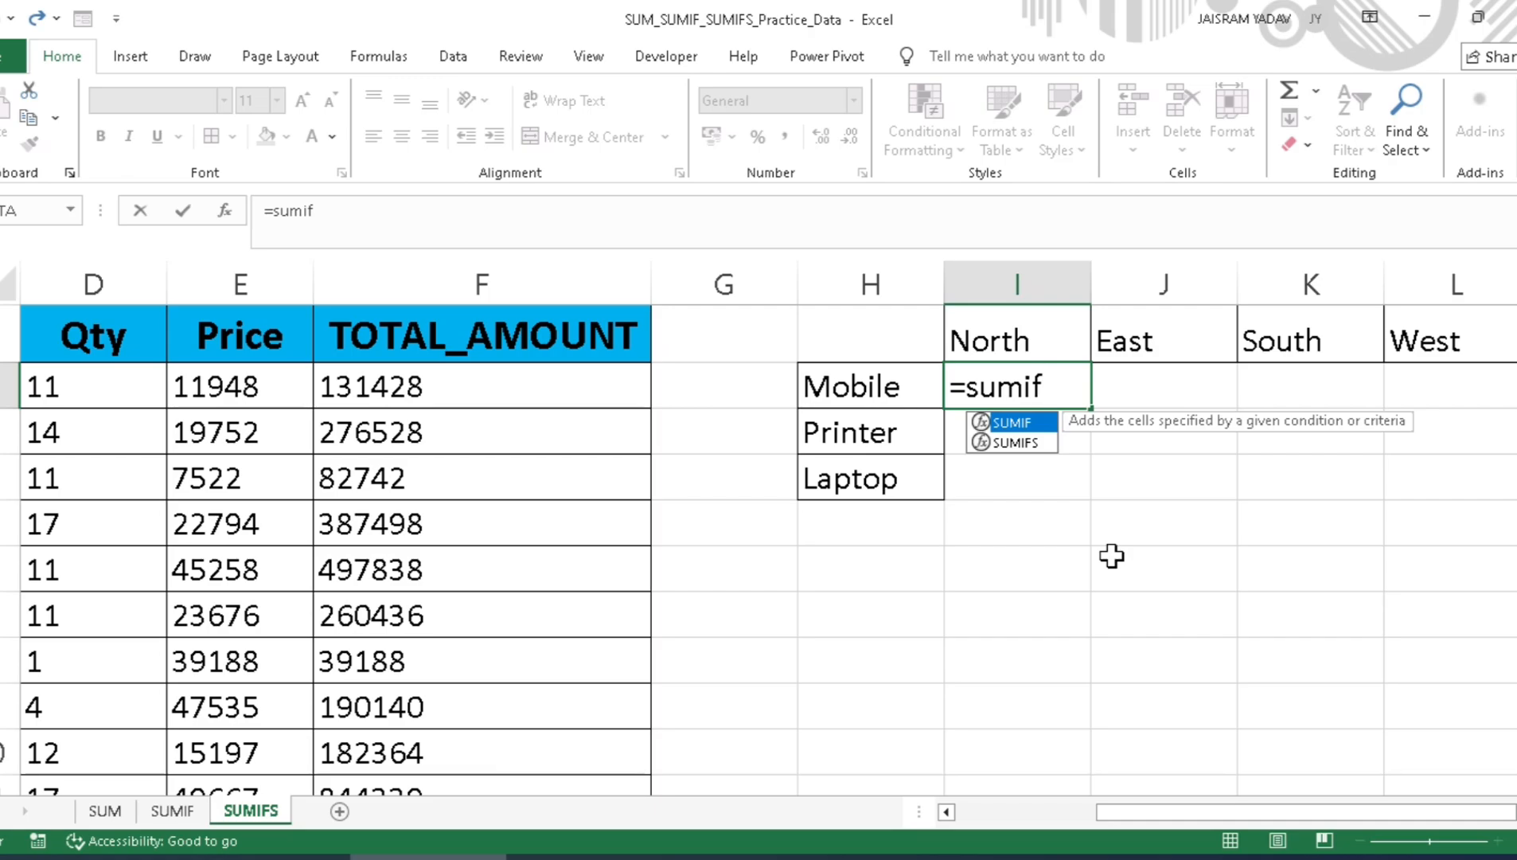
pyautogui.press('Down')
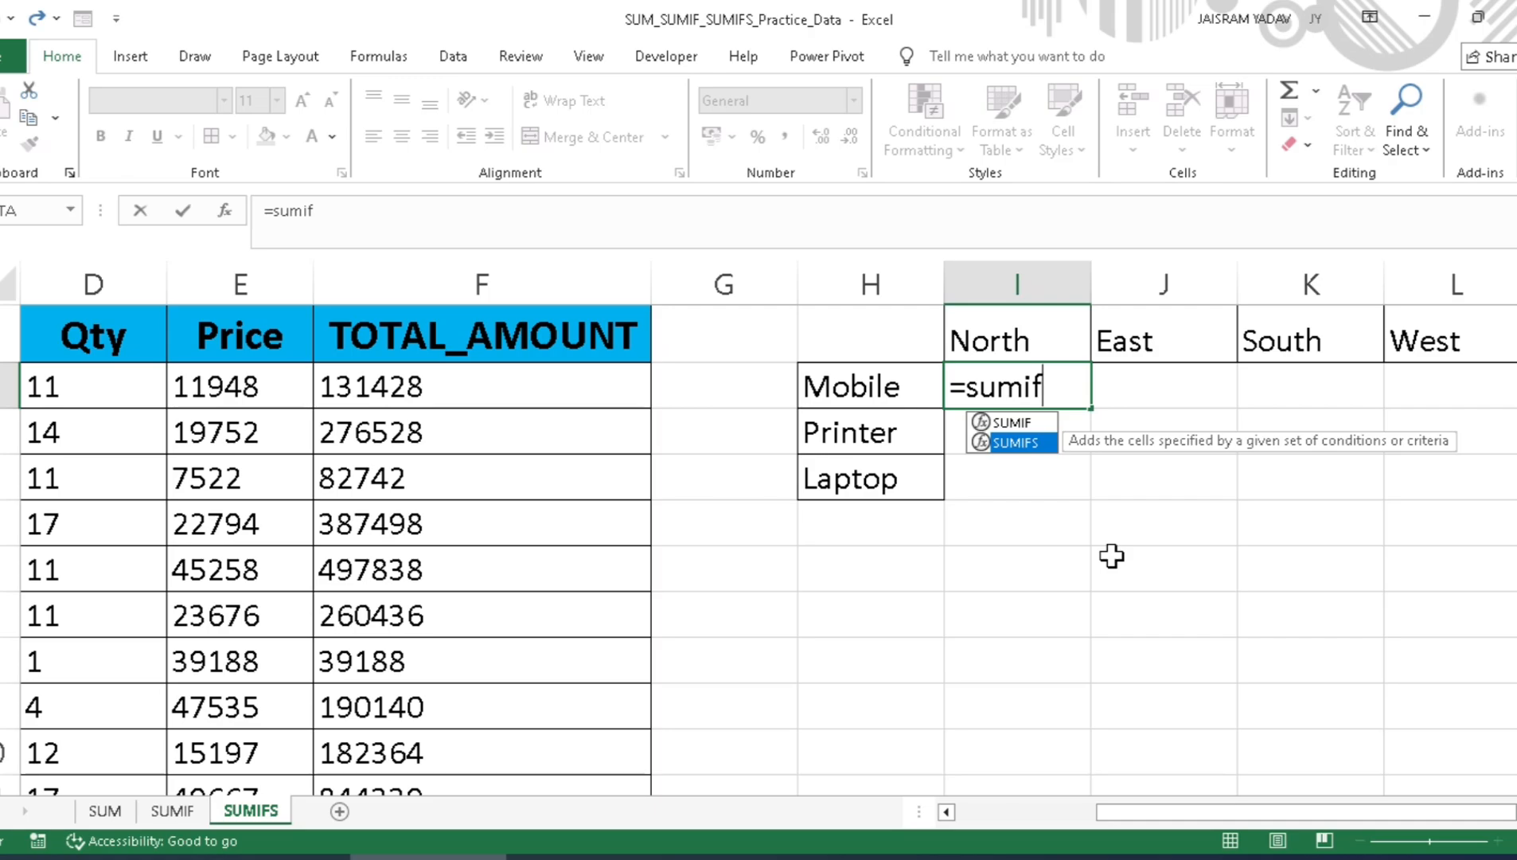
pyautogui.press('Tab')
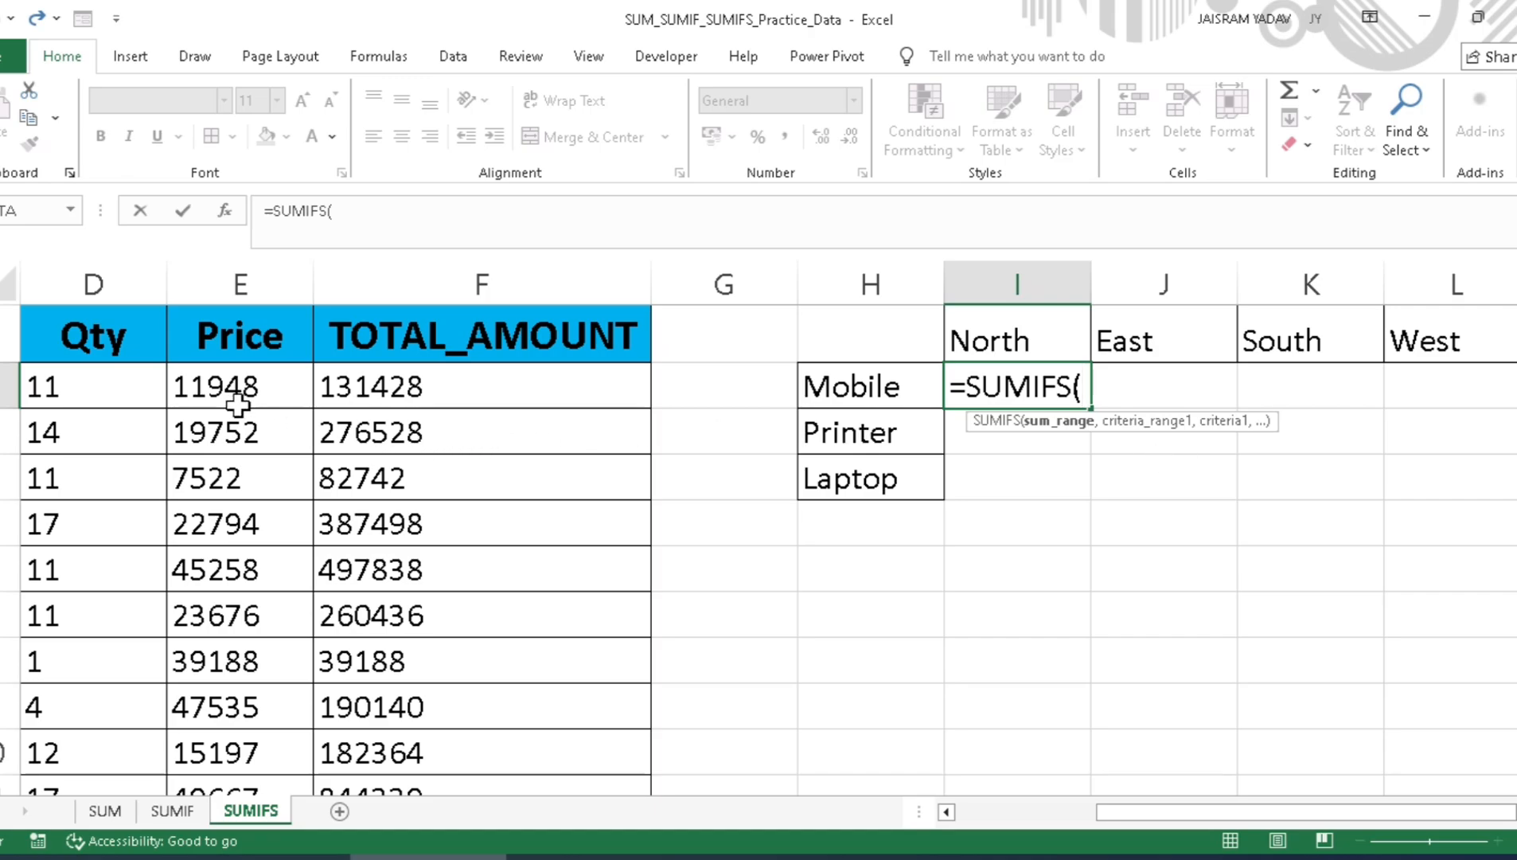
# Step: Set the formula's sum range to the Qty data as the absolute reference $D$2:$D$101
pyautogui.moveTo(1305, 813); pyautogui.dragTo(1201, 820)
pyautogui.click(423, 395)
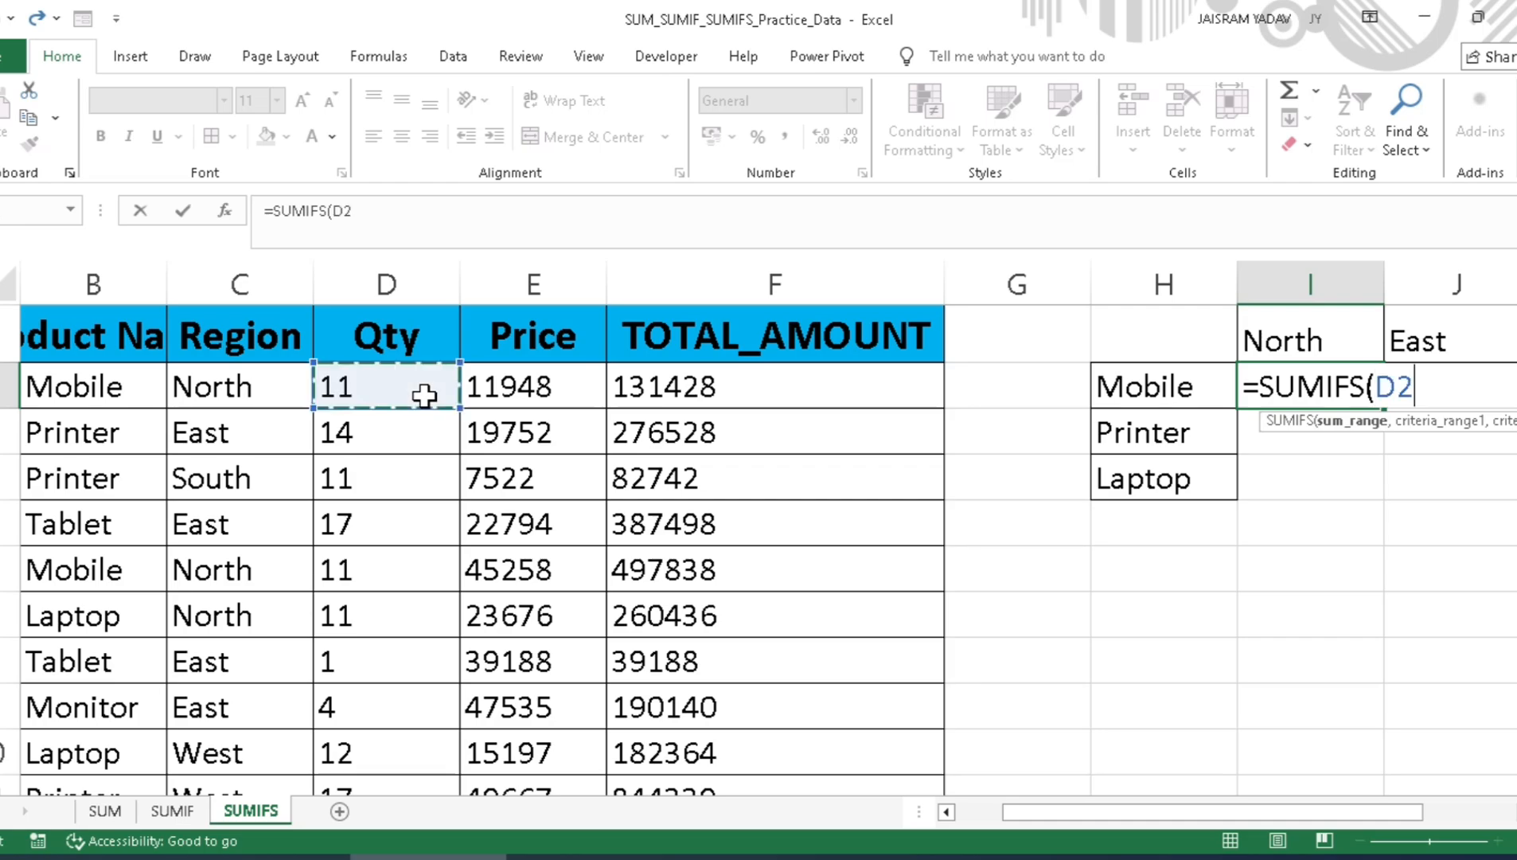
pyautogui.hotkey('ctrl', 'shift', 'Down')
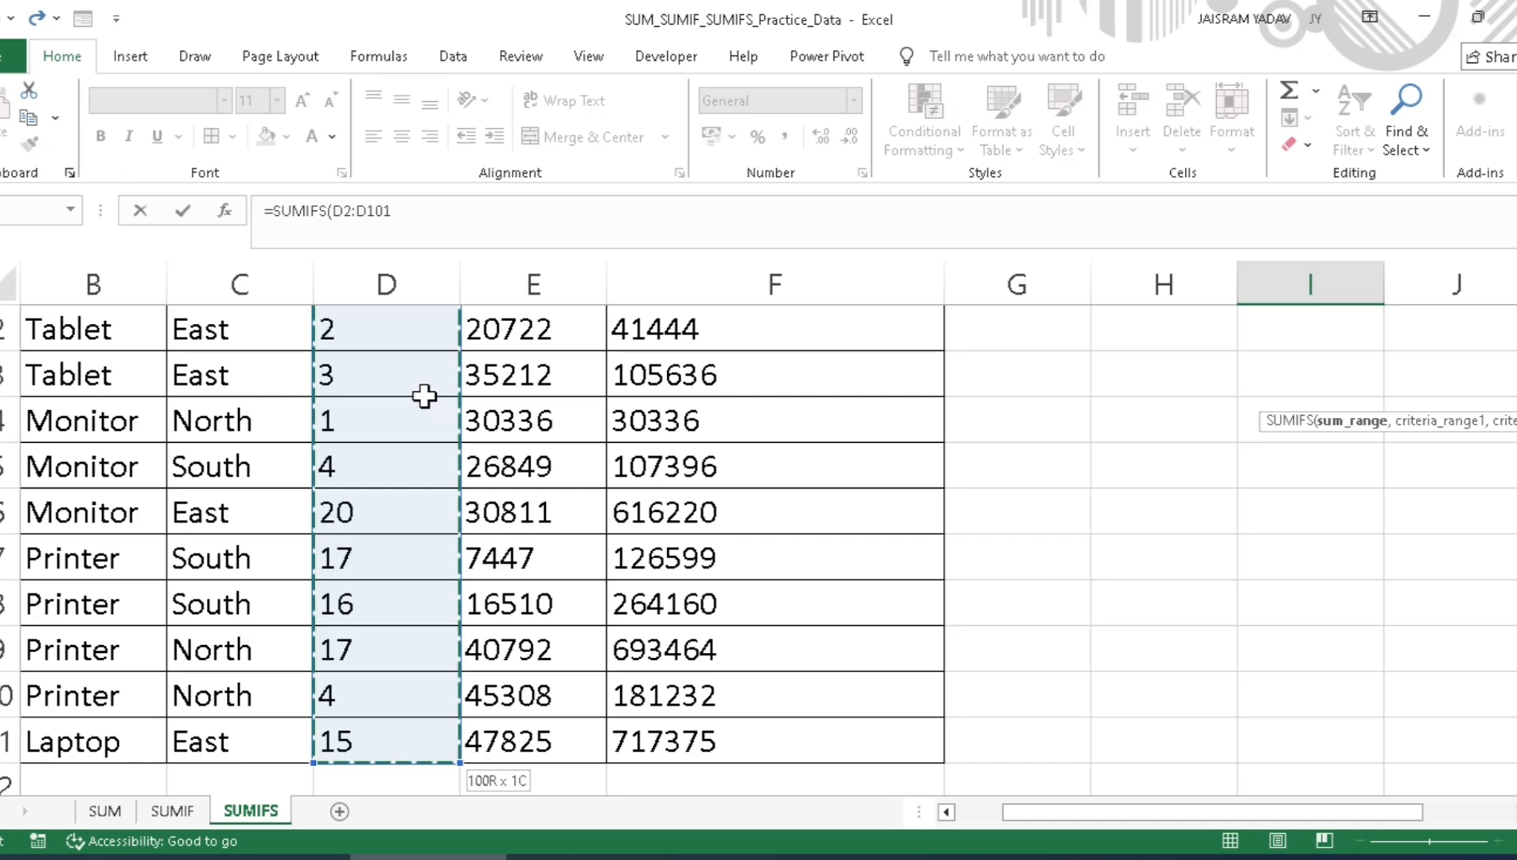
pyautogui.hotkey('ctrl', 'BackSpace')
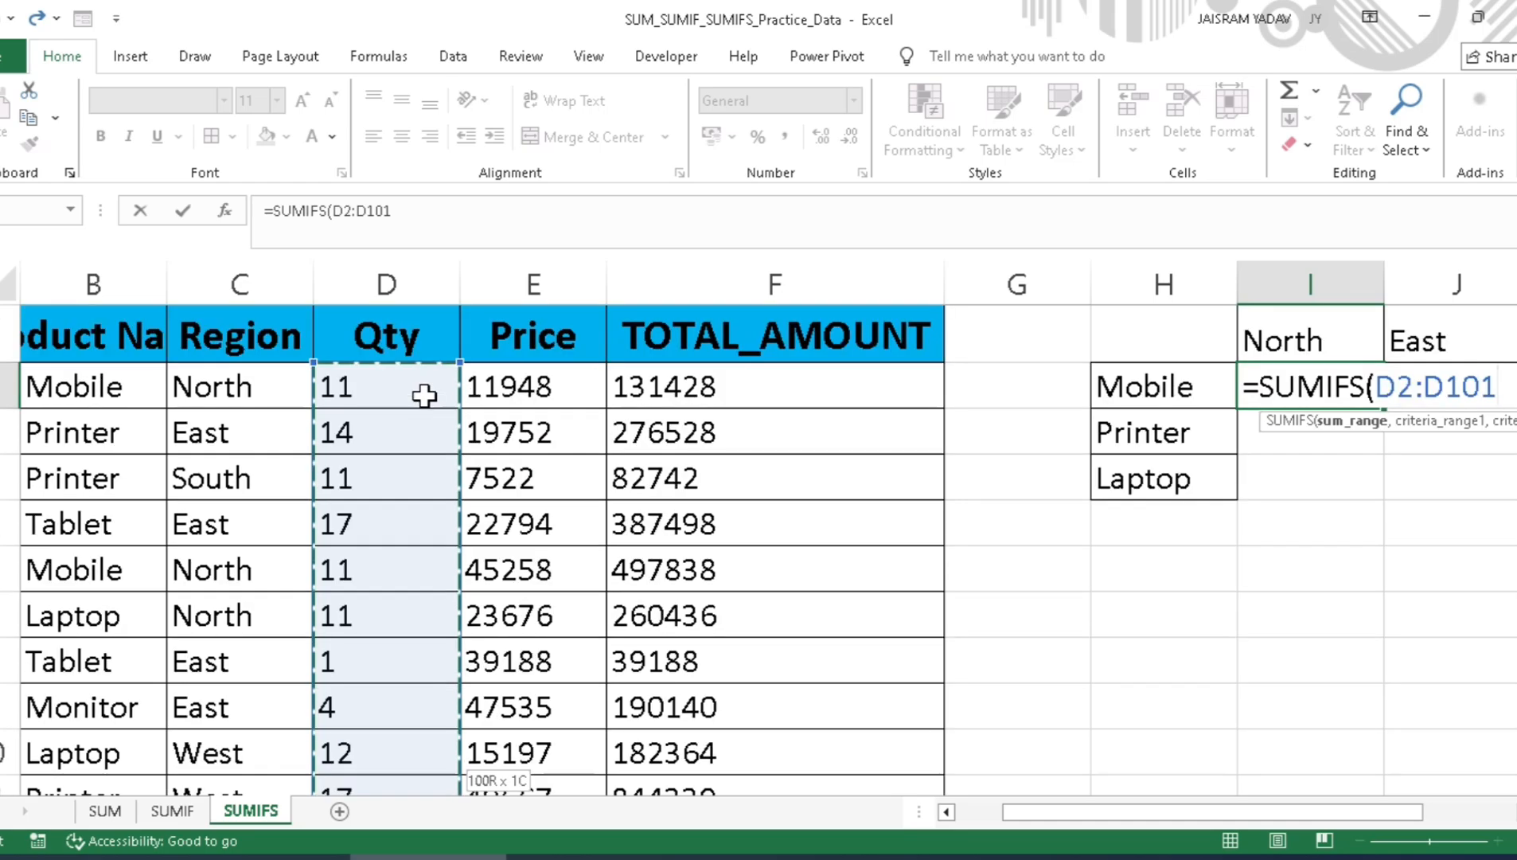
pyautogui.moveTo(1046, 812); pyautogui.dragTo(1186, 812)
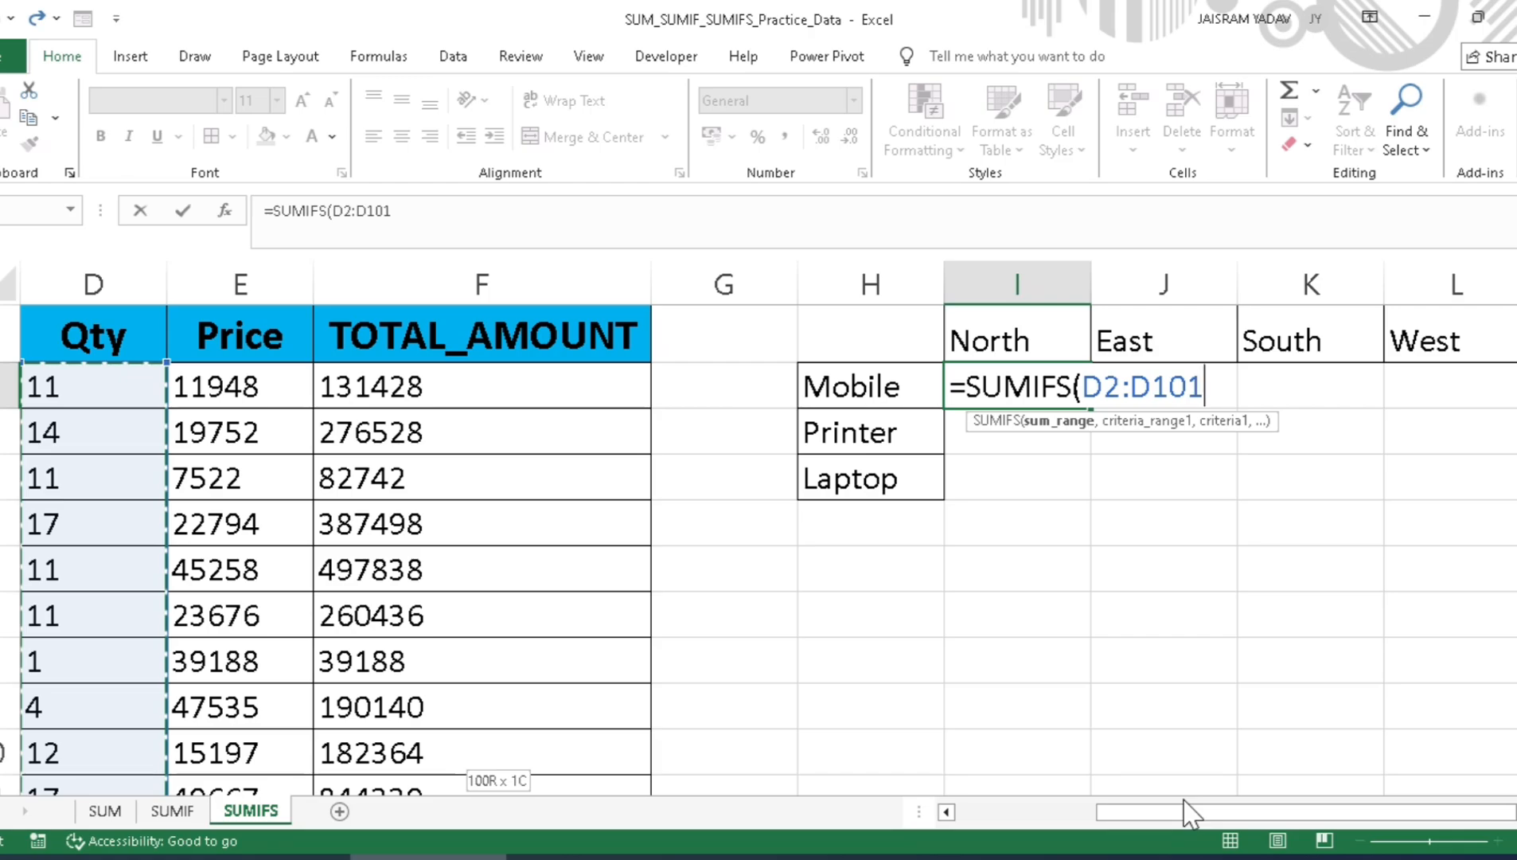
pyautogui.press('F4')
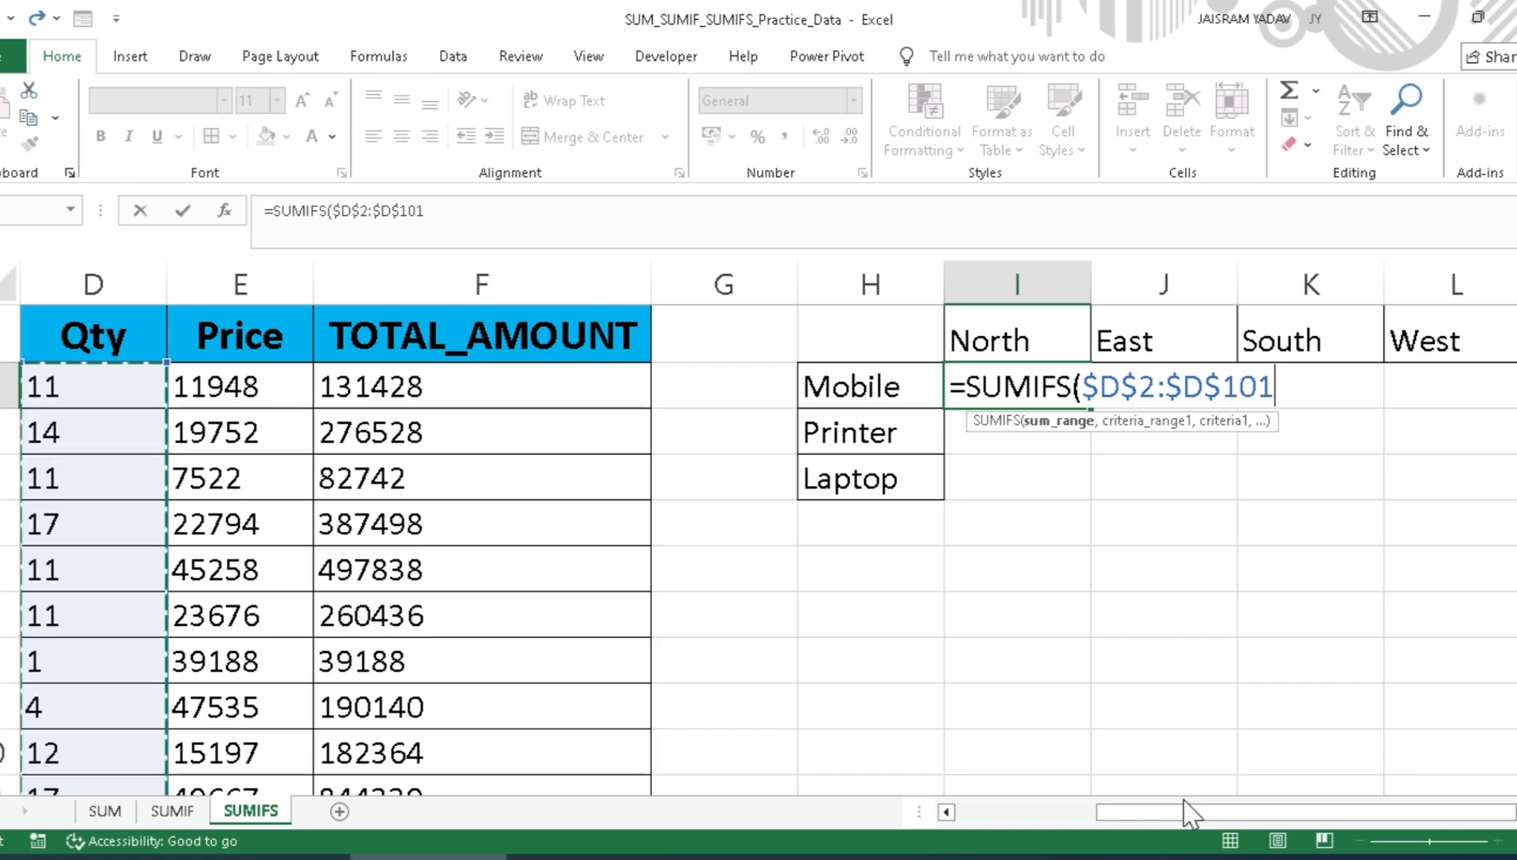
pyautogui.write(',')
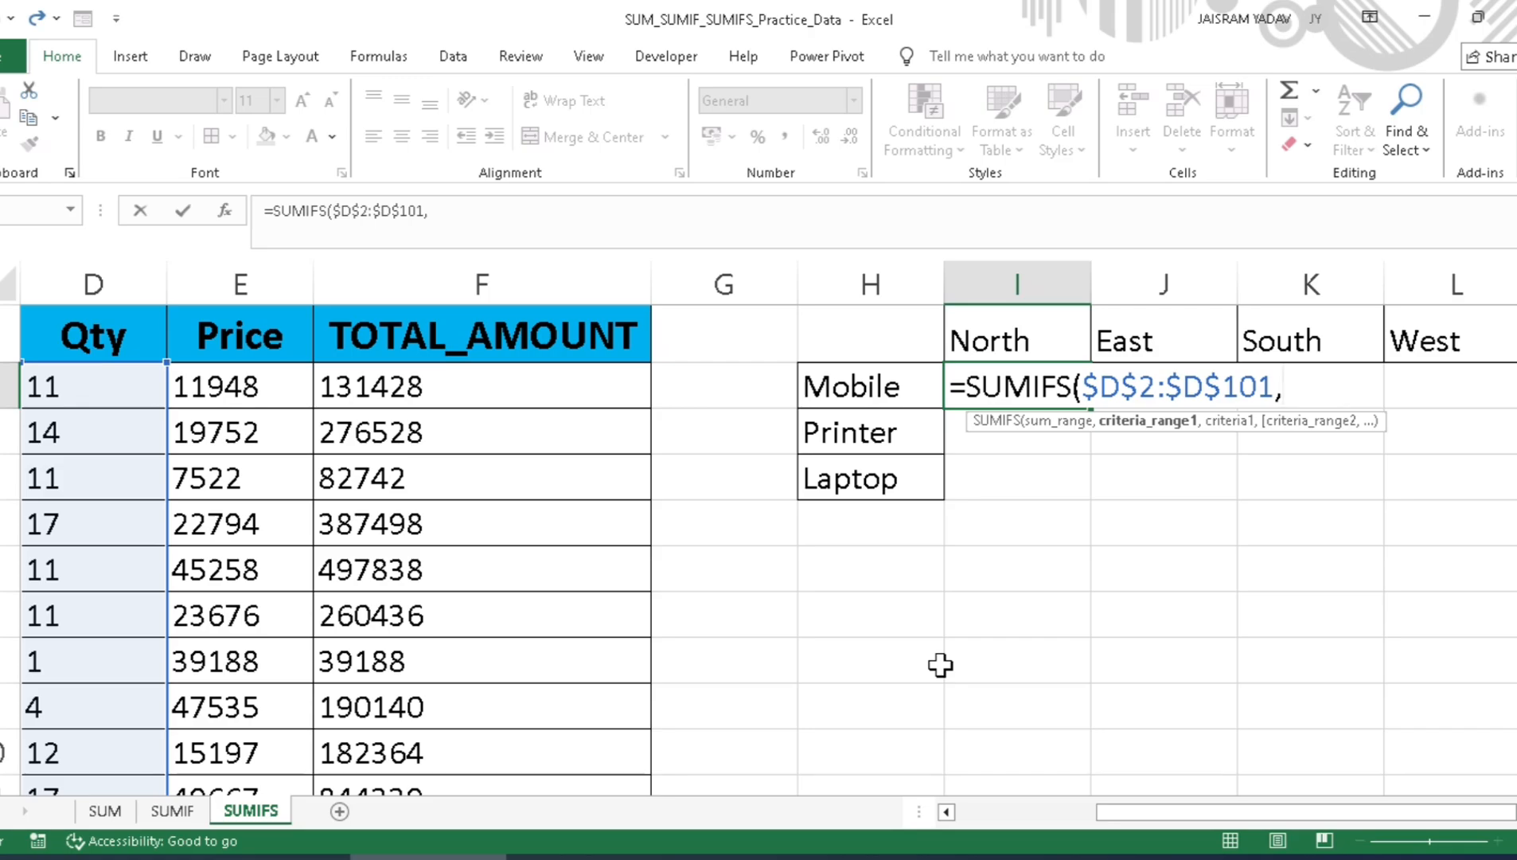
# Step: Add the Product Name data as the first criteria range, locked as $B$2:$B$101
pyautogui.press('Left')
pyautogui.press('Left')
pyautogui.press('Left')
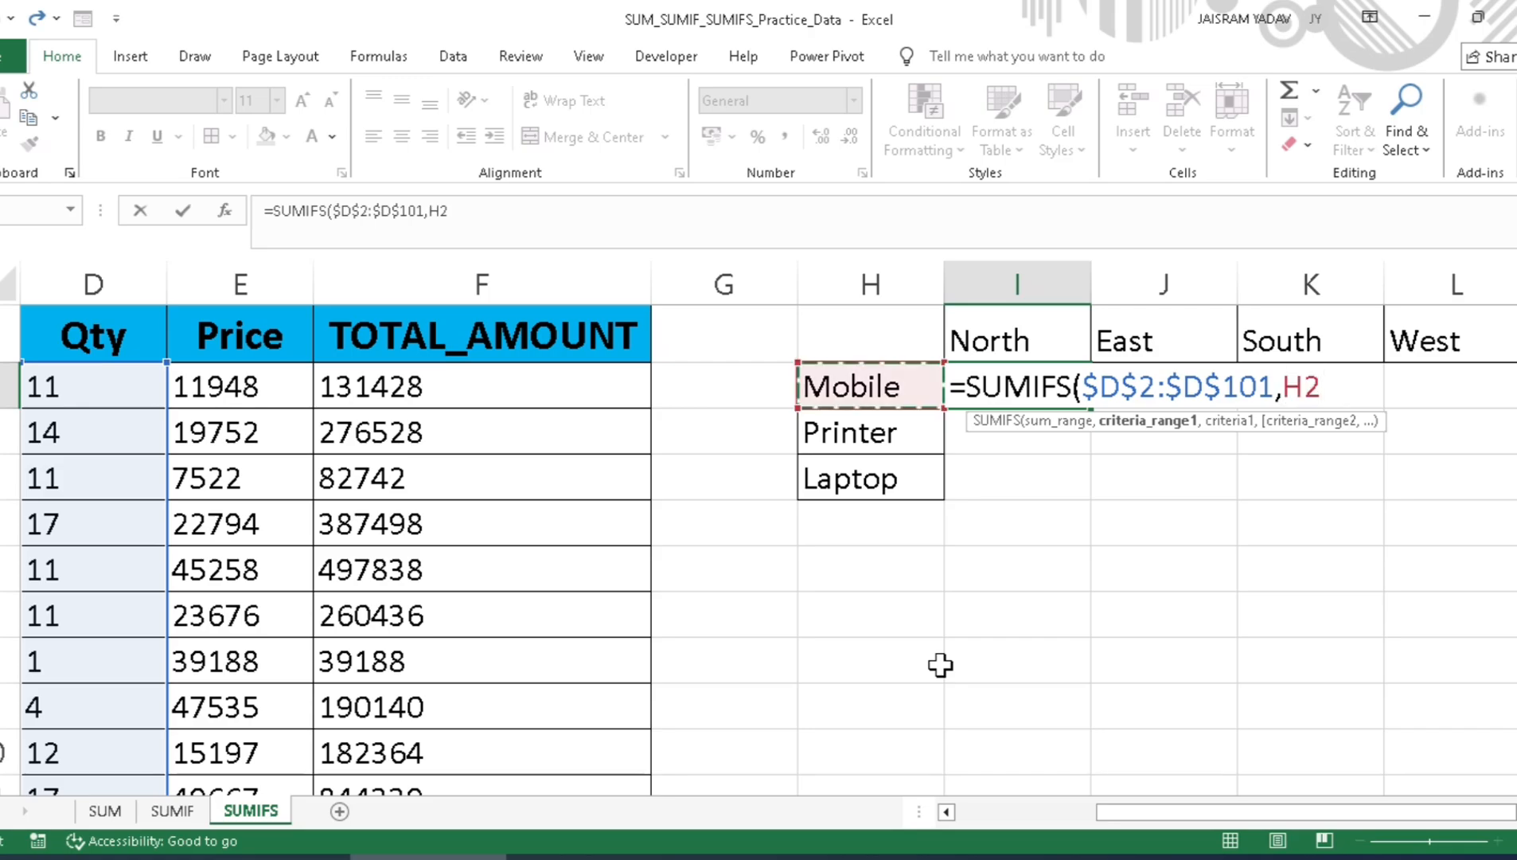
pyautogui.press('Left')
pyautogui.press('Left')
pyautogui.press('Left')
pyautogui.press('Left')
pyautogui.press('Left')
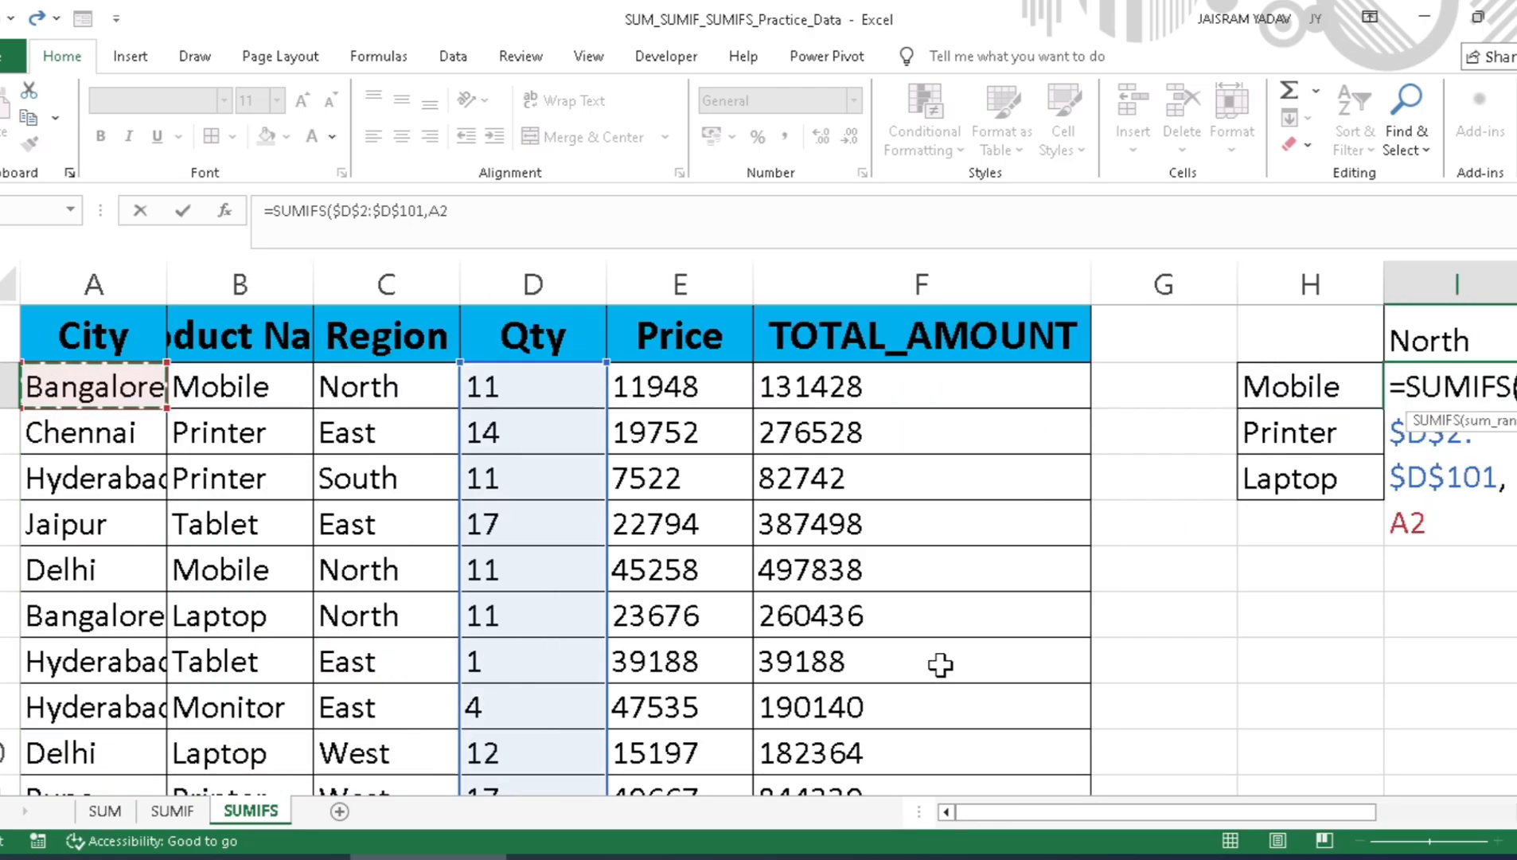
pyautogui.press('Up')
pyautogui.press('Right')
pyautogui.press('Down')
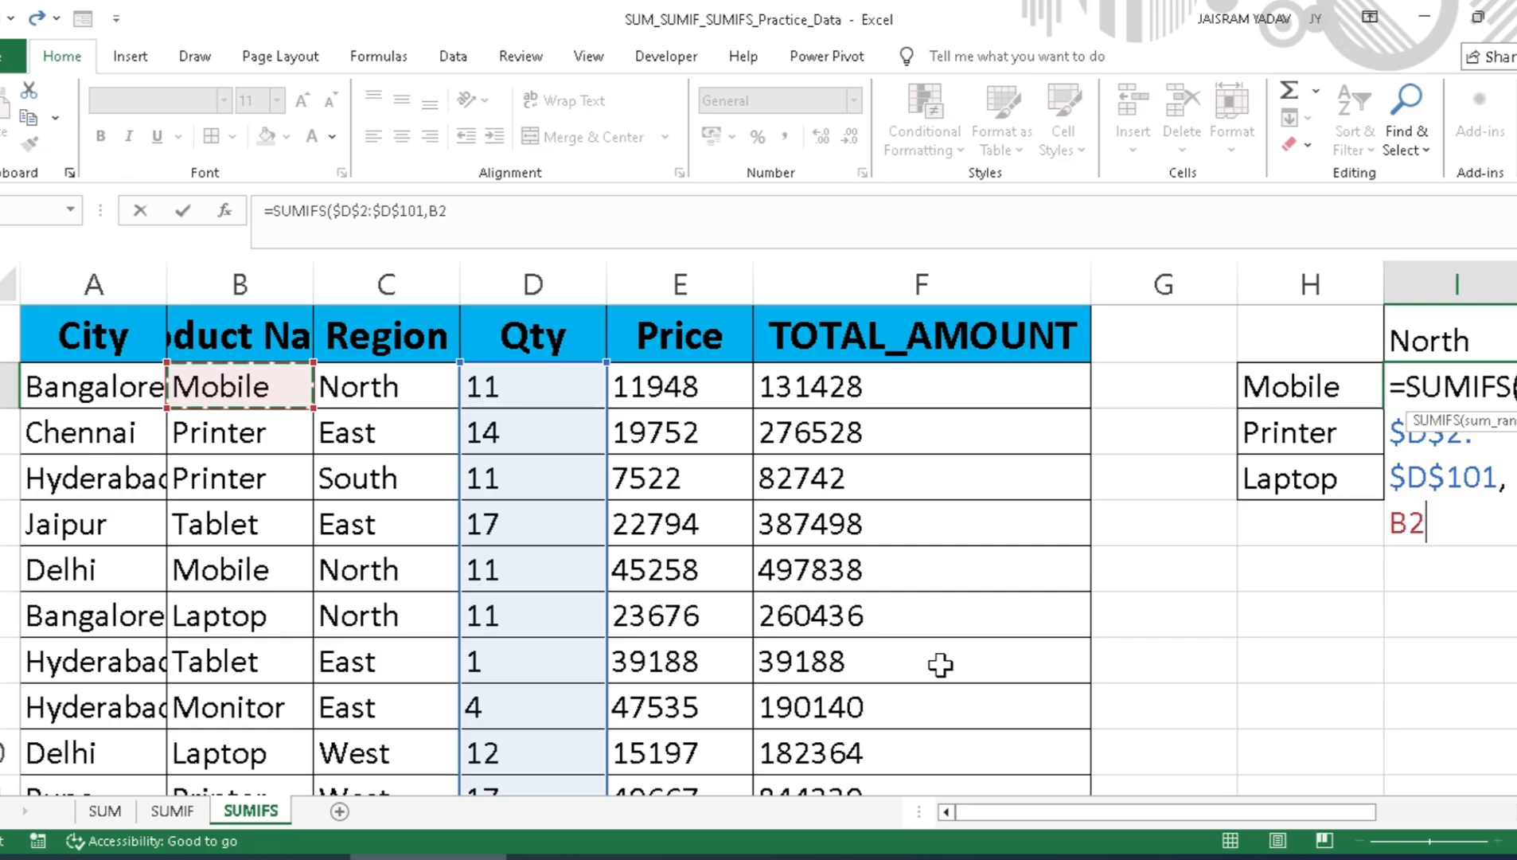
pyautogui.hotkey('ctrl', 'shift', 'Down')
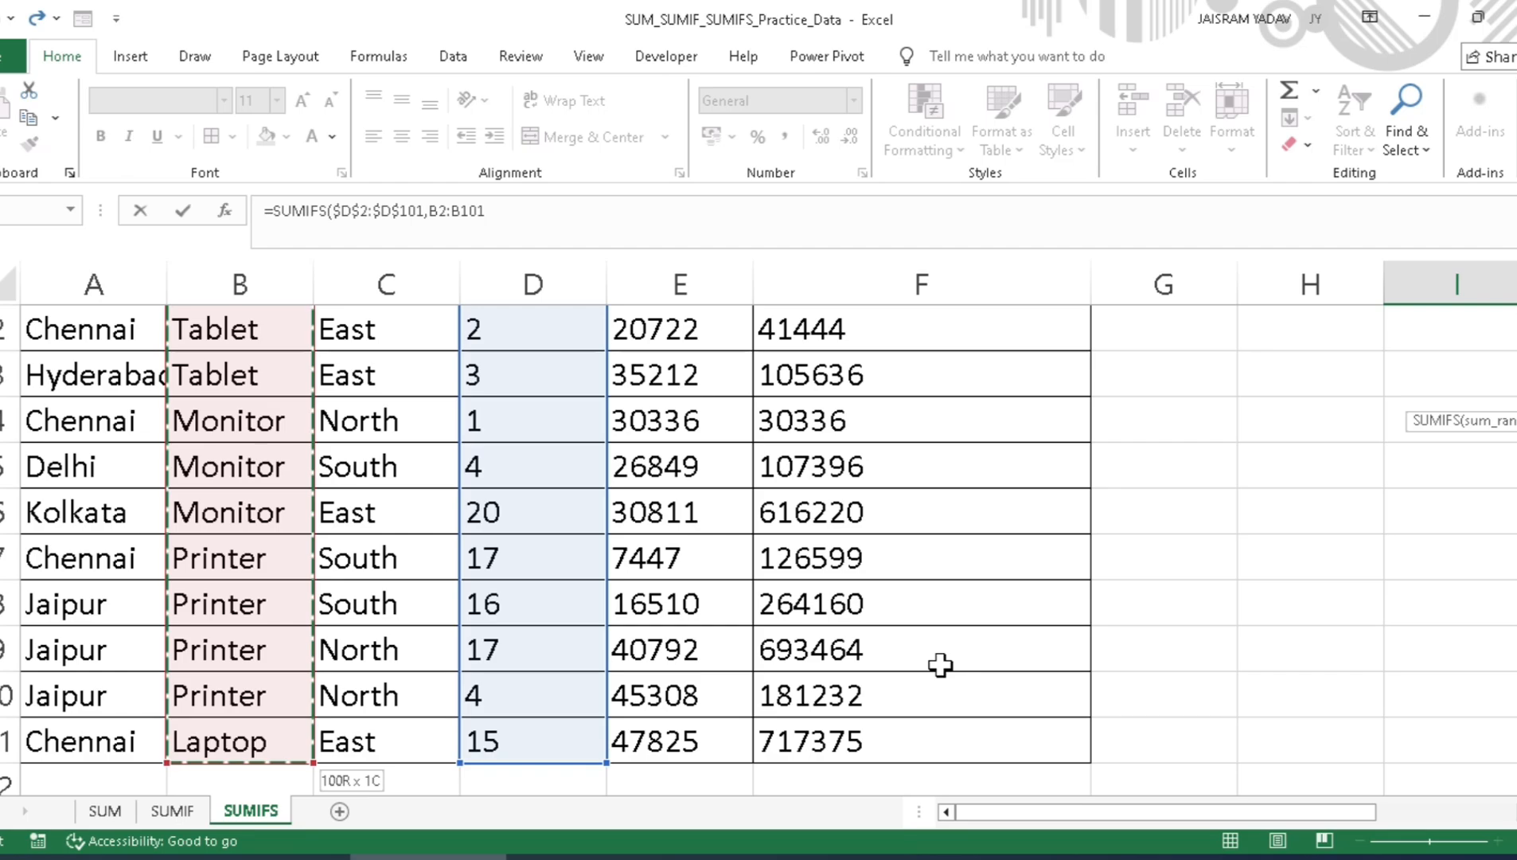
pyautogui.hotkey('ctrl', 'BackSpace')
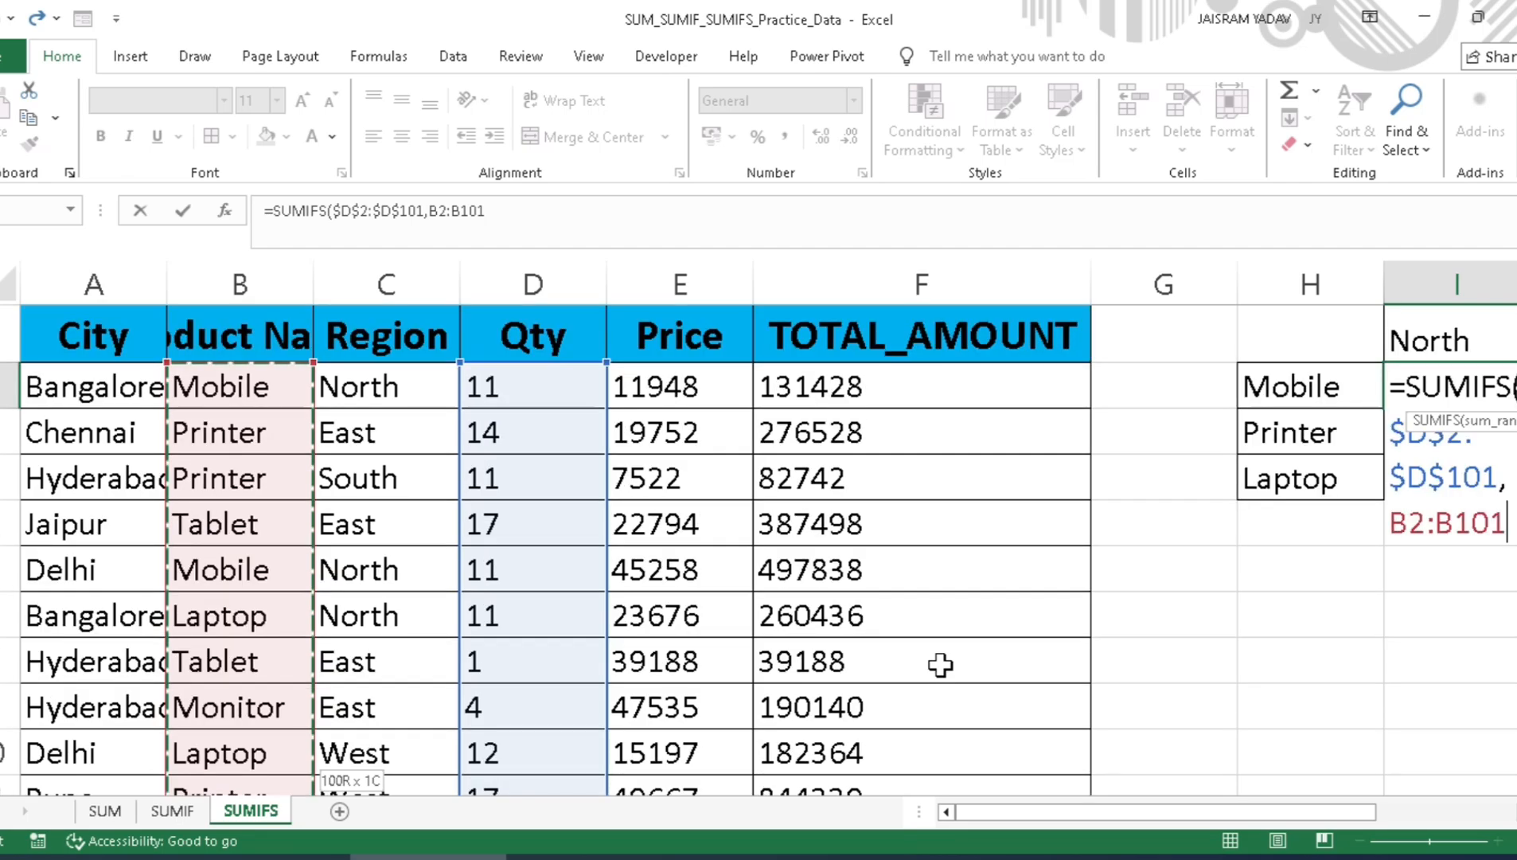
pyautogui.moveTo(1030, 815); pyautogui.dragTo(1217, 818)
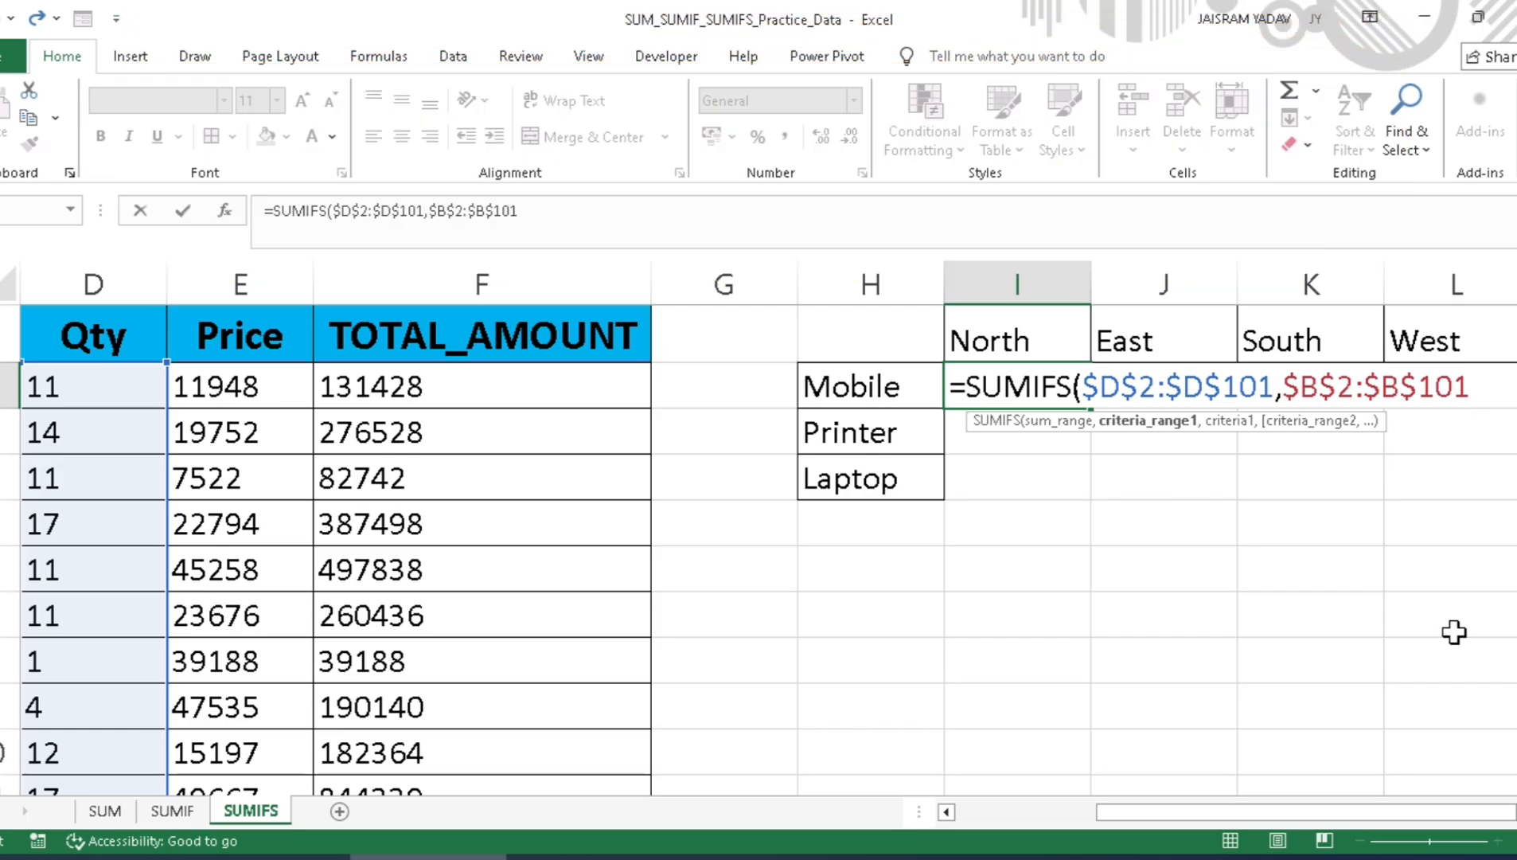
pyautogui.write(',')
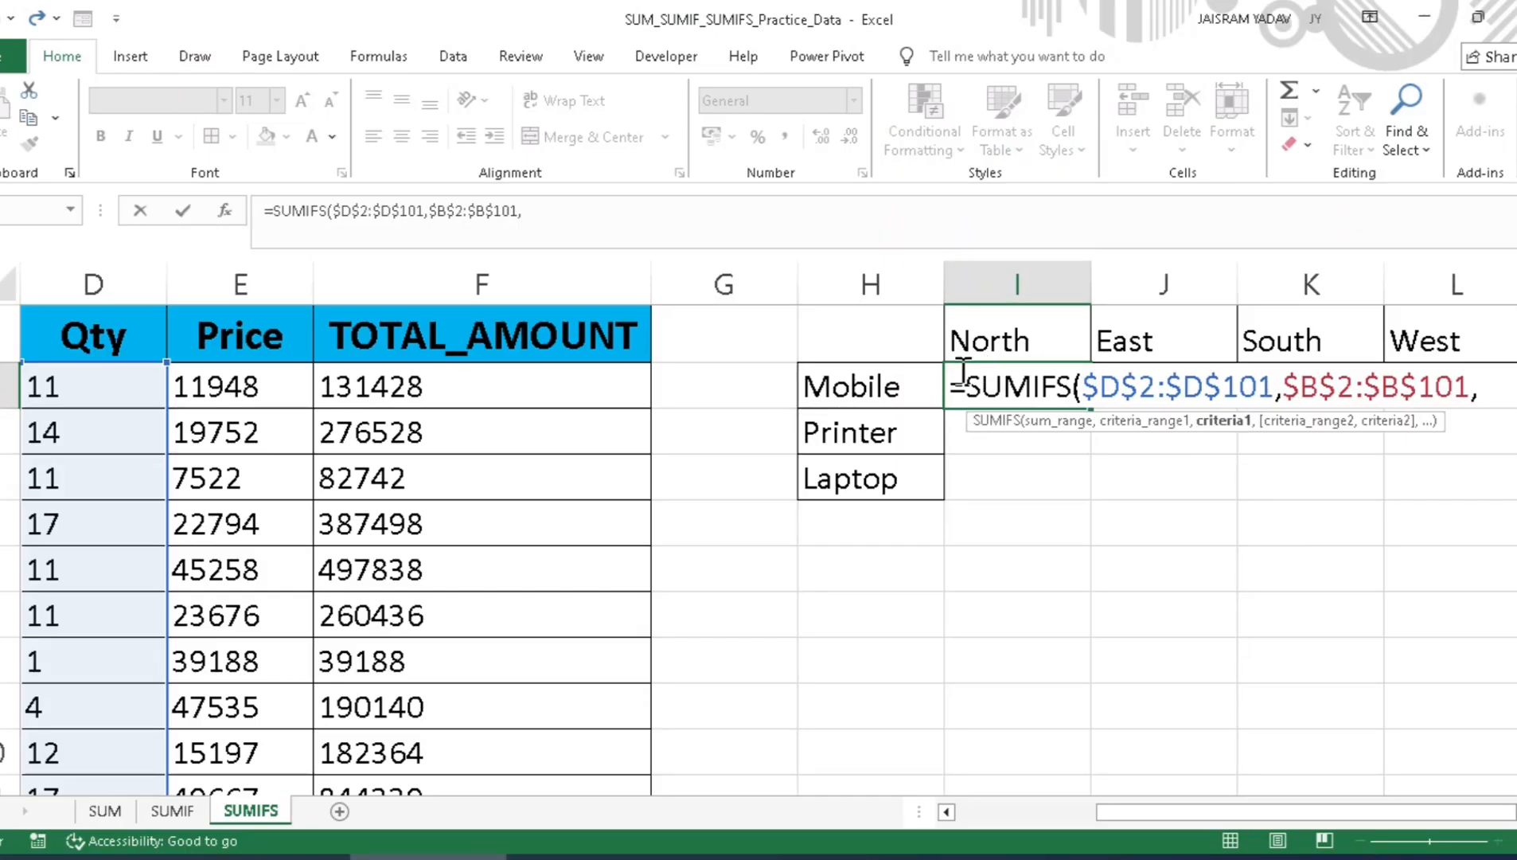
# Step: Use the Mobile label as the first criterion with only its column locked, as $H2
pyautogui.click(386, 123)
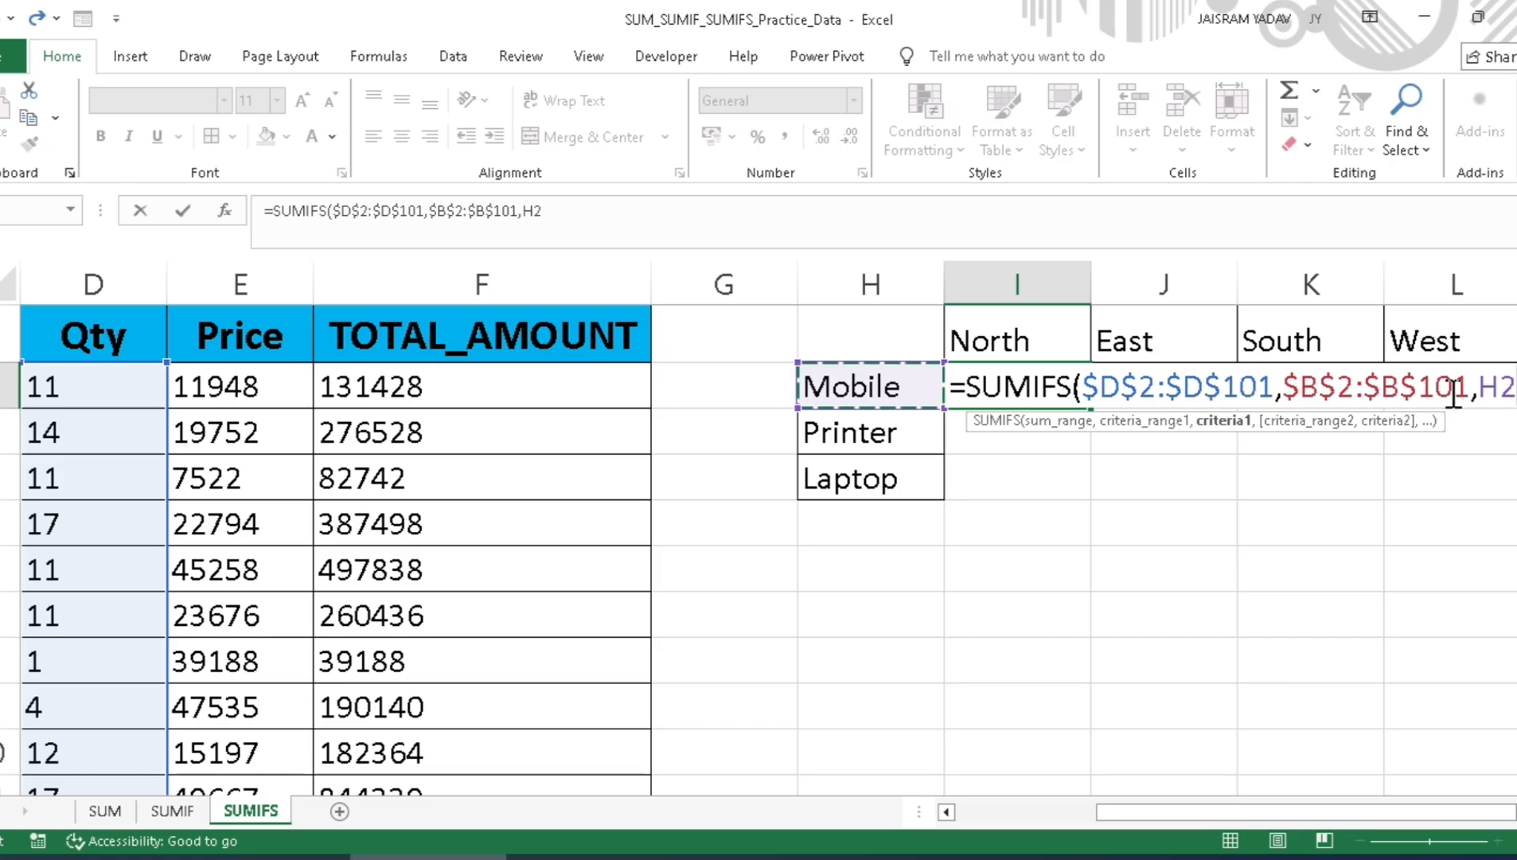
pyautogui.moveTo(1495, 394); pyautogui.dragTo(1483, 396)
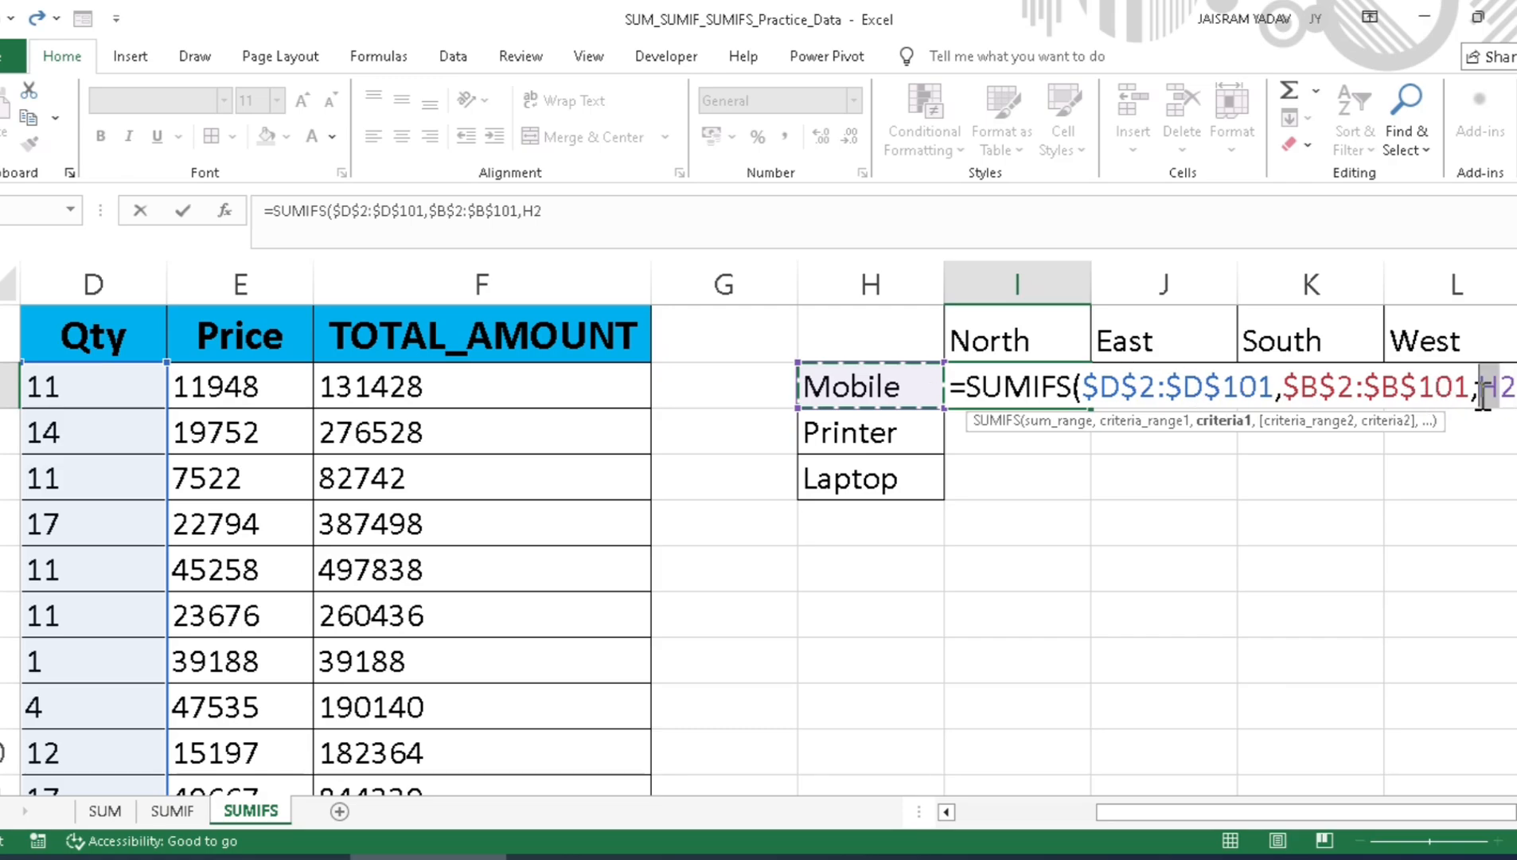
pyautogui.press('F4')
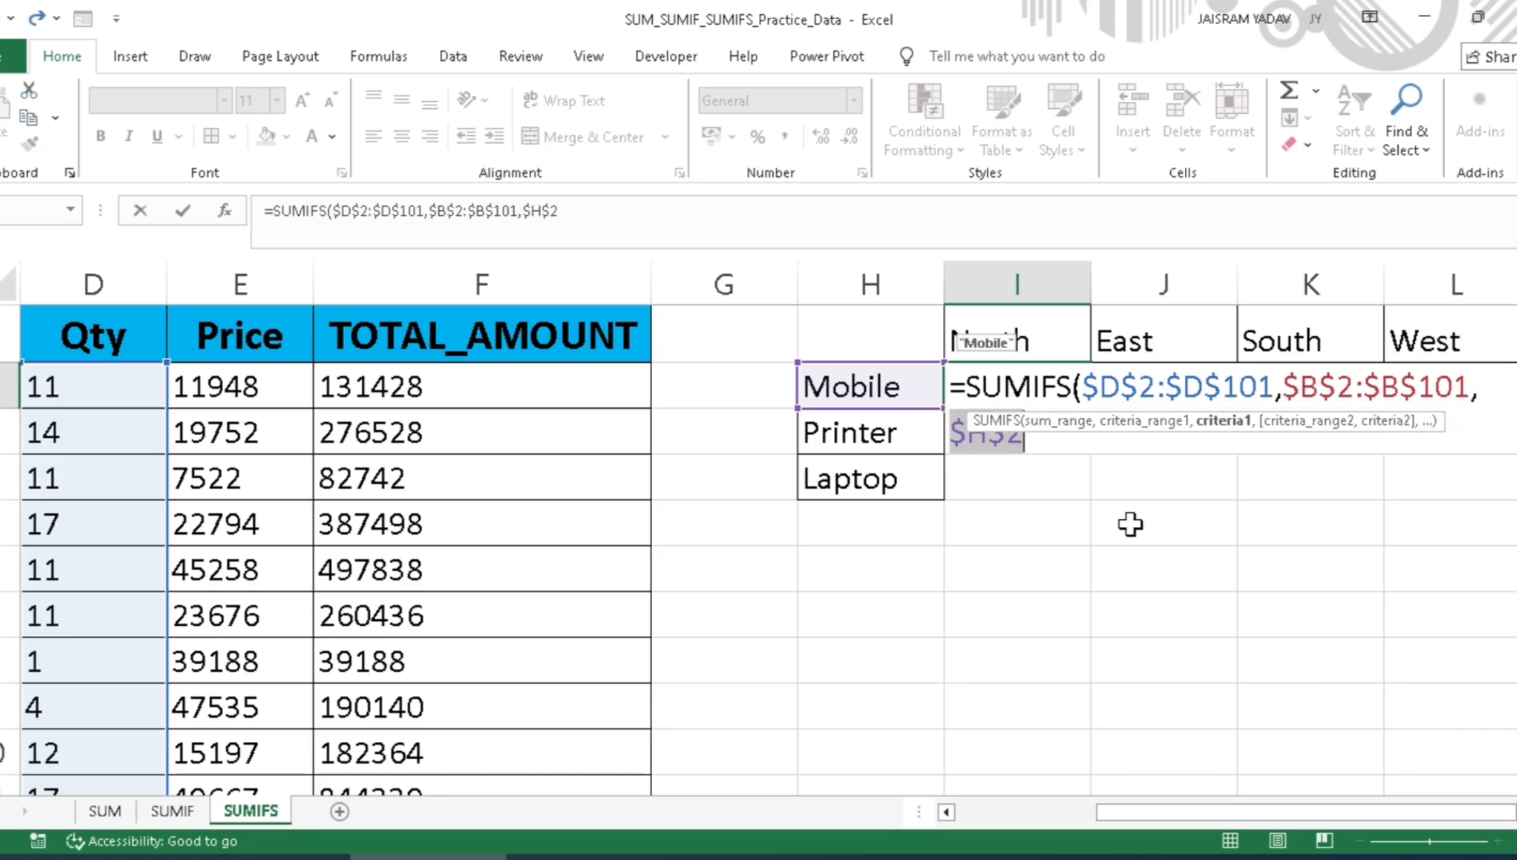
pyautogui.press('F4')
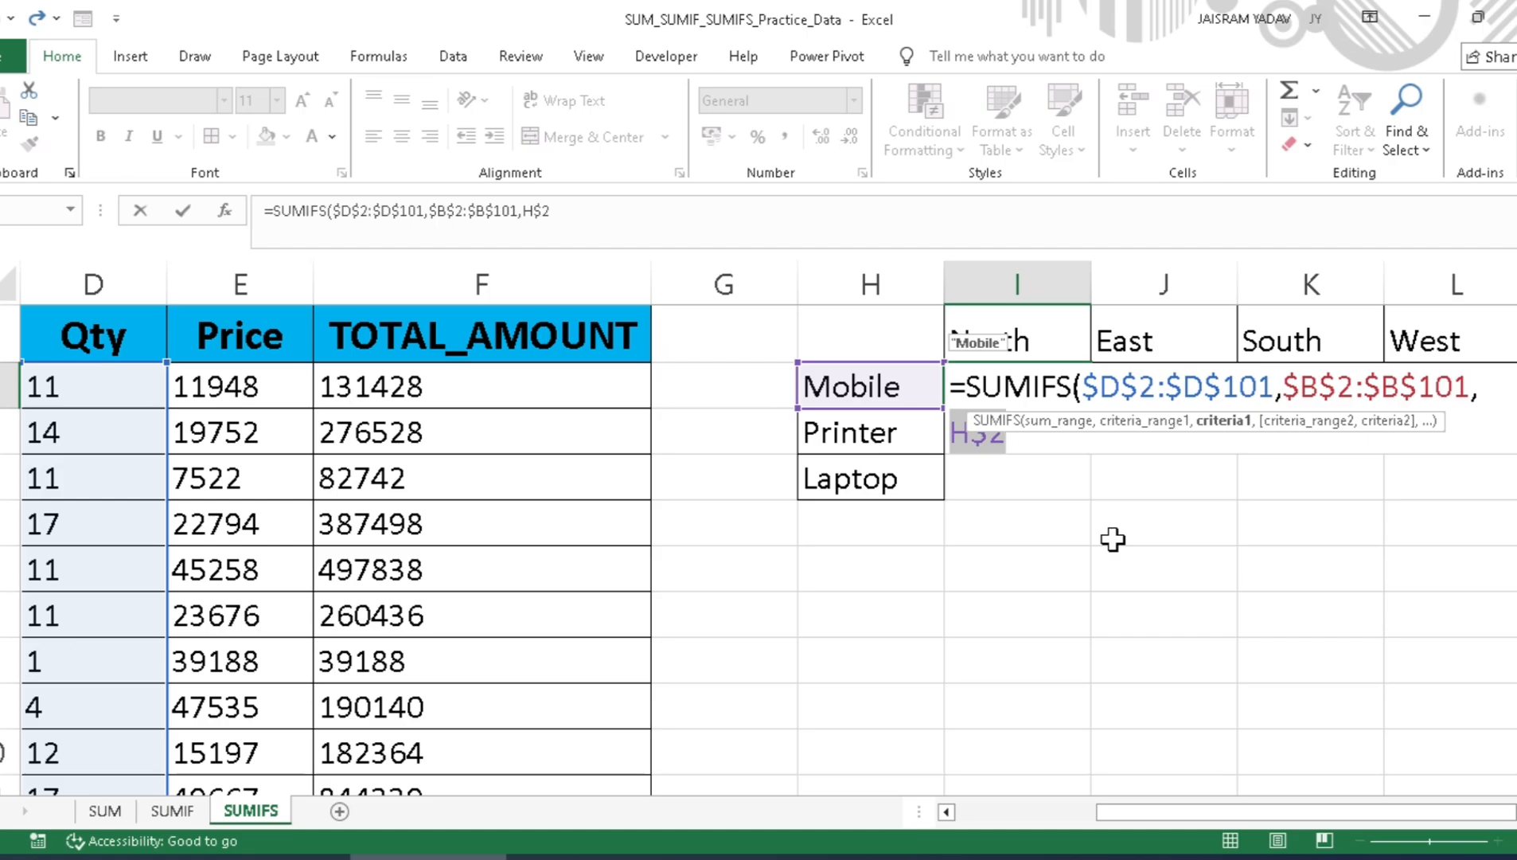
pyautogui.press('F4')
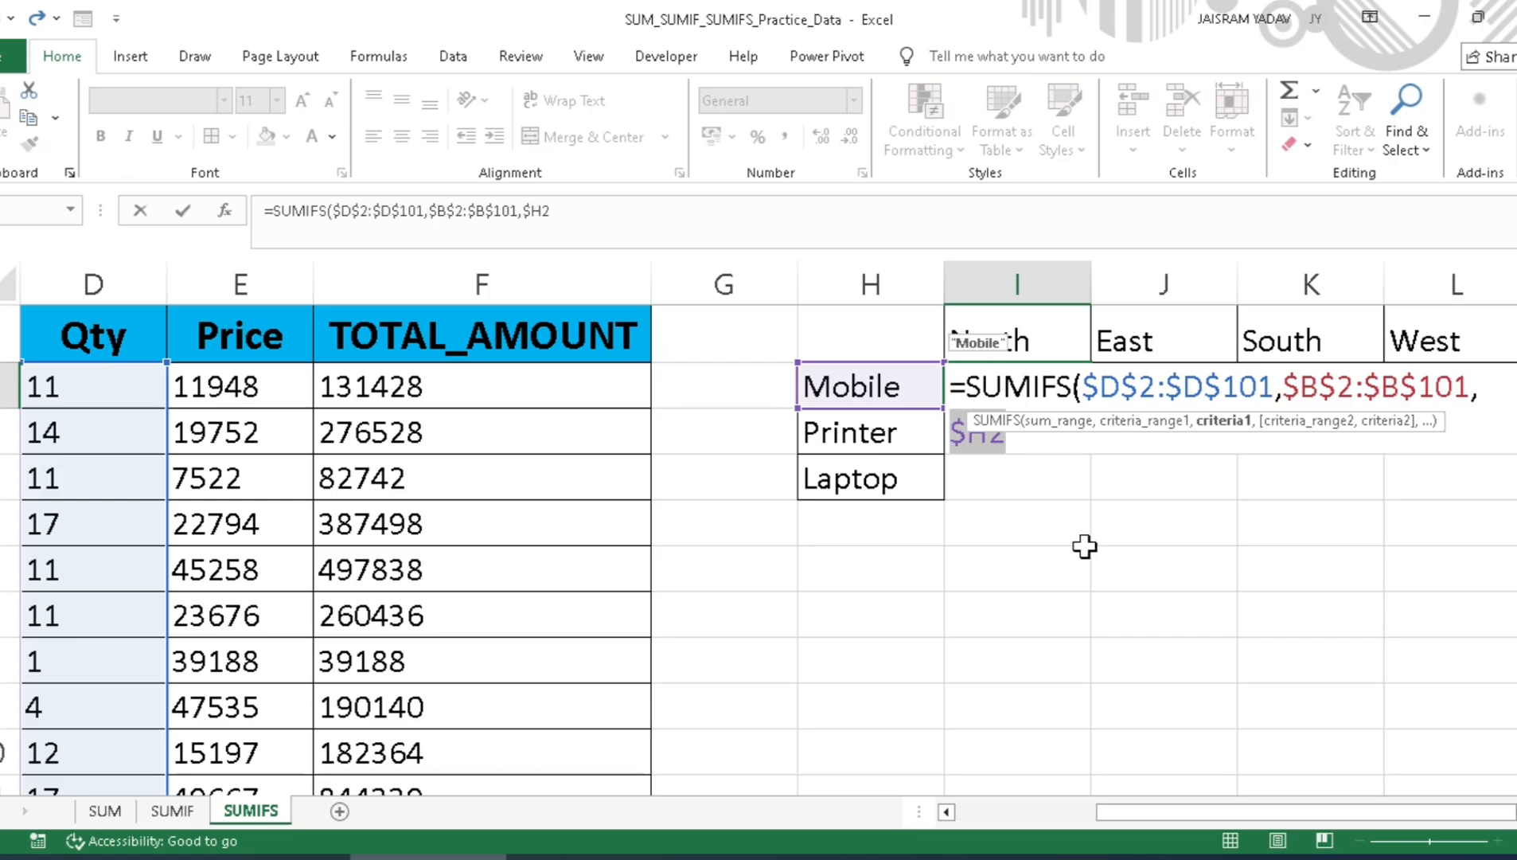
pyautogui.click(1106, 422)
pyautogui.click(1021, 430)
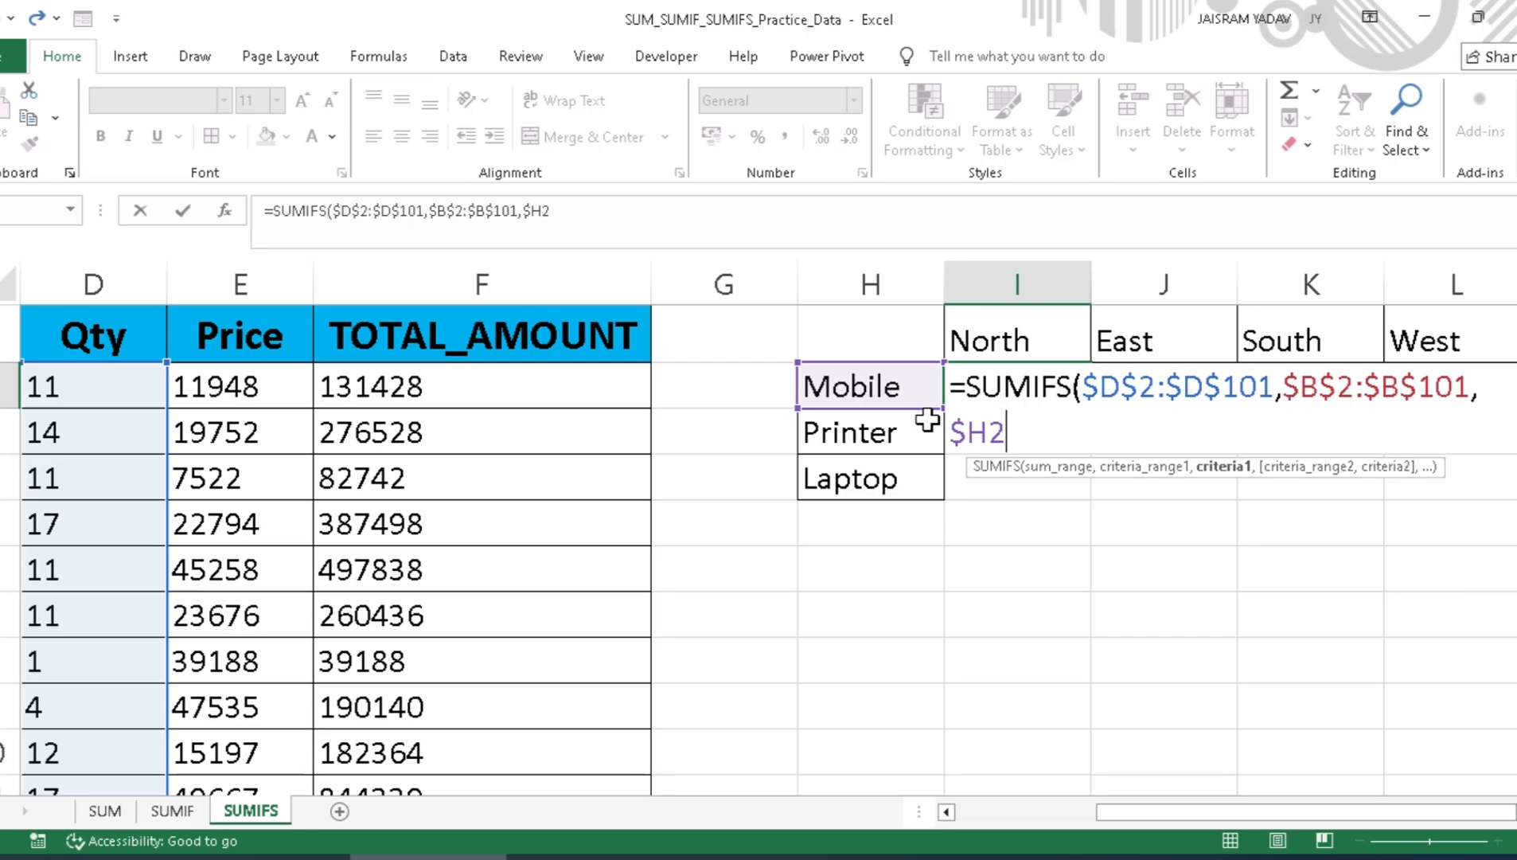
pyautogui.write(',')
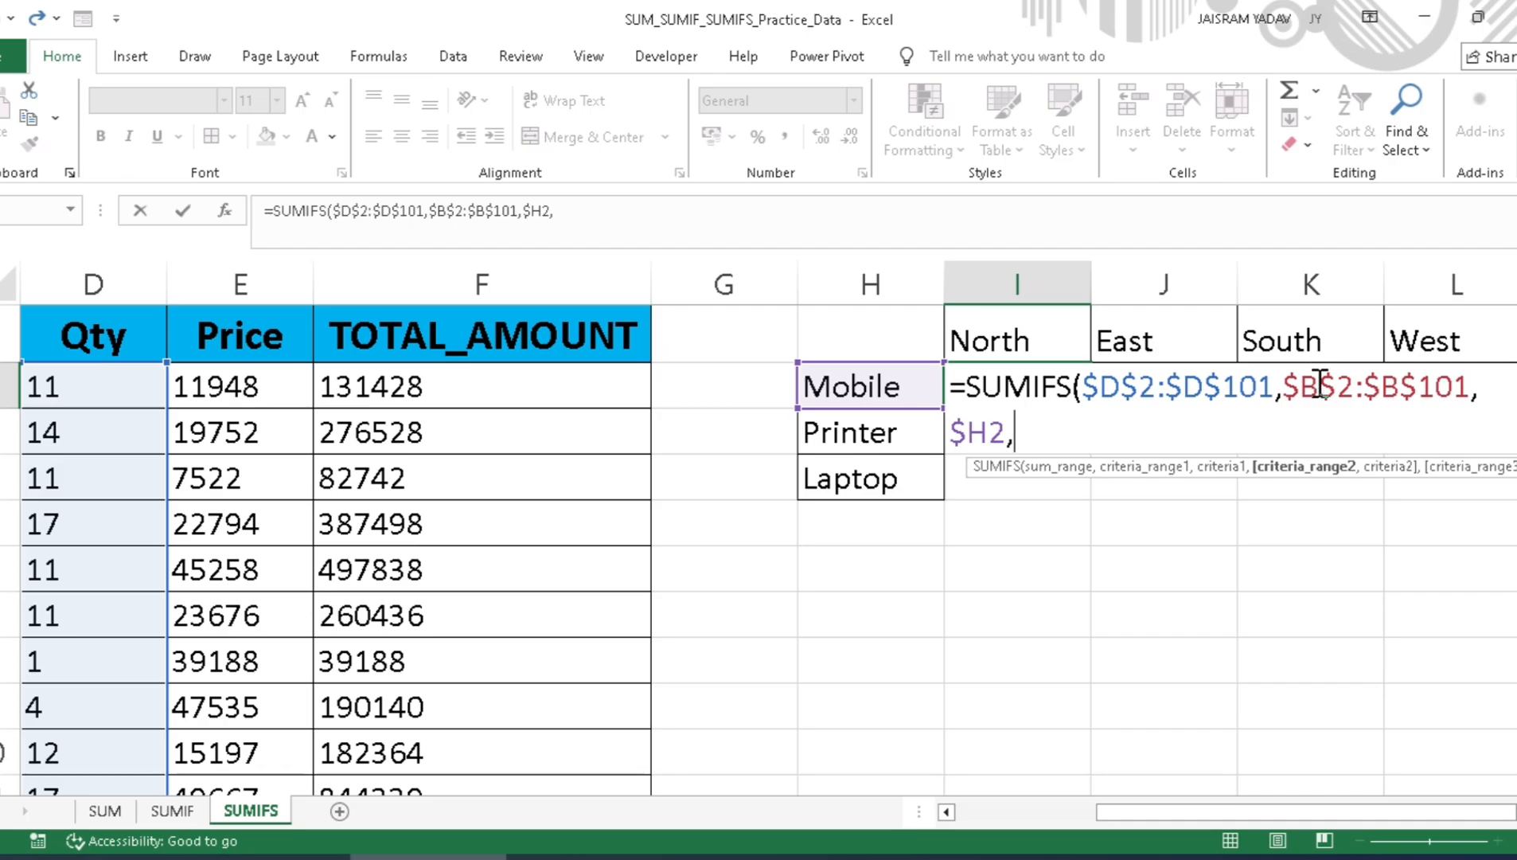
# Step: Add the Region data as the second criteria range, locked as $C$2:$C$101
pyautogui.moveTo(1182, 817); pyautogui.dragTo(1009, 828)
pyautogui.click(356, 392)
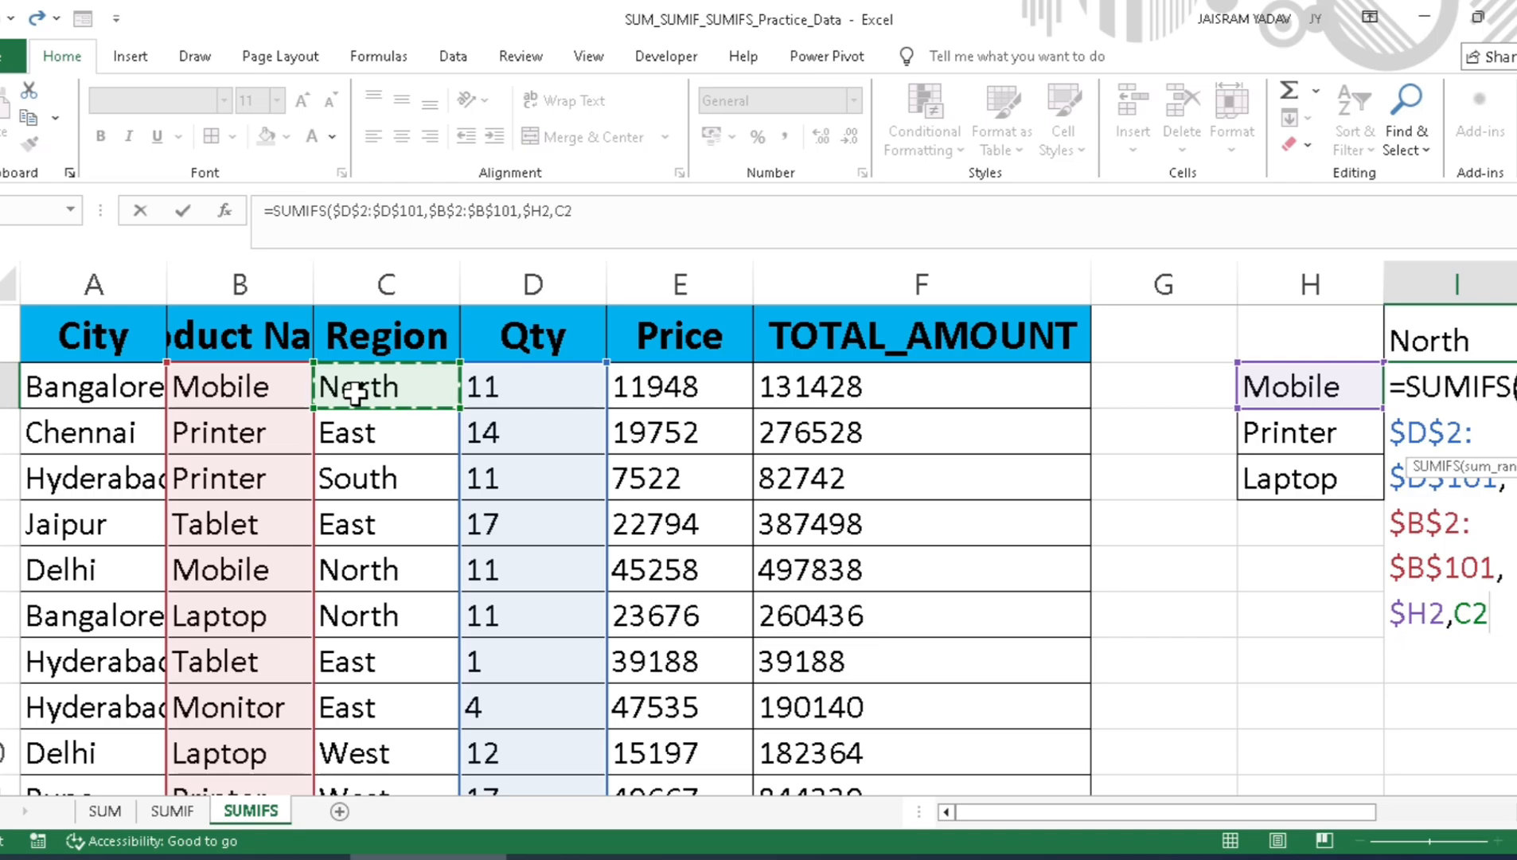
pyautogui.hotkey('ctrl', 'shift', 'Down')
pyautogui.scroll(20, 356, 391)
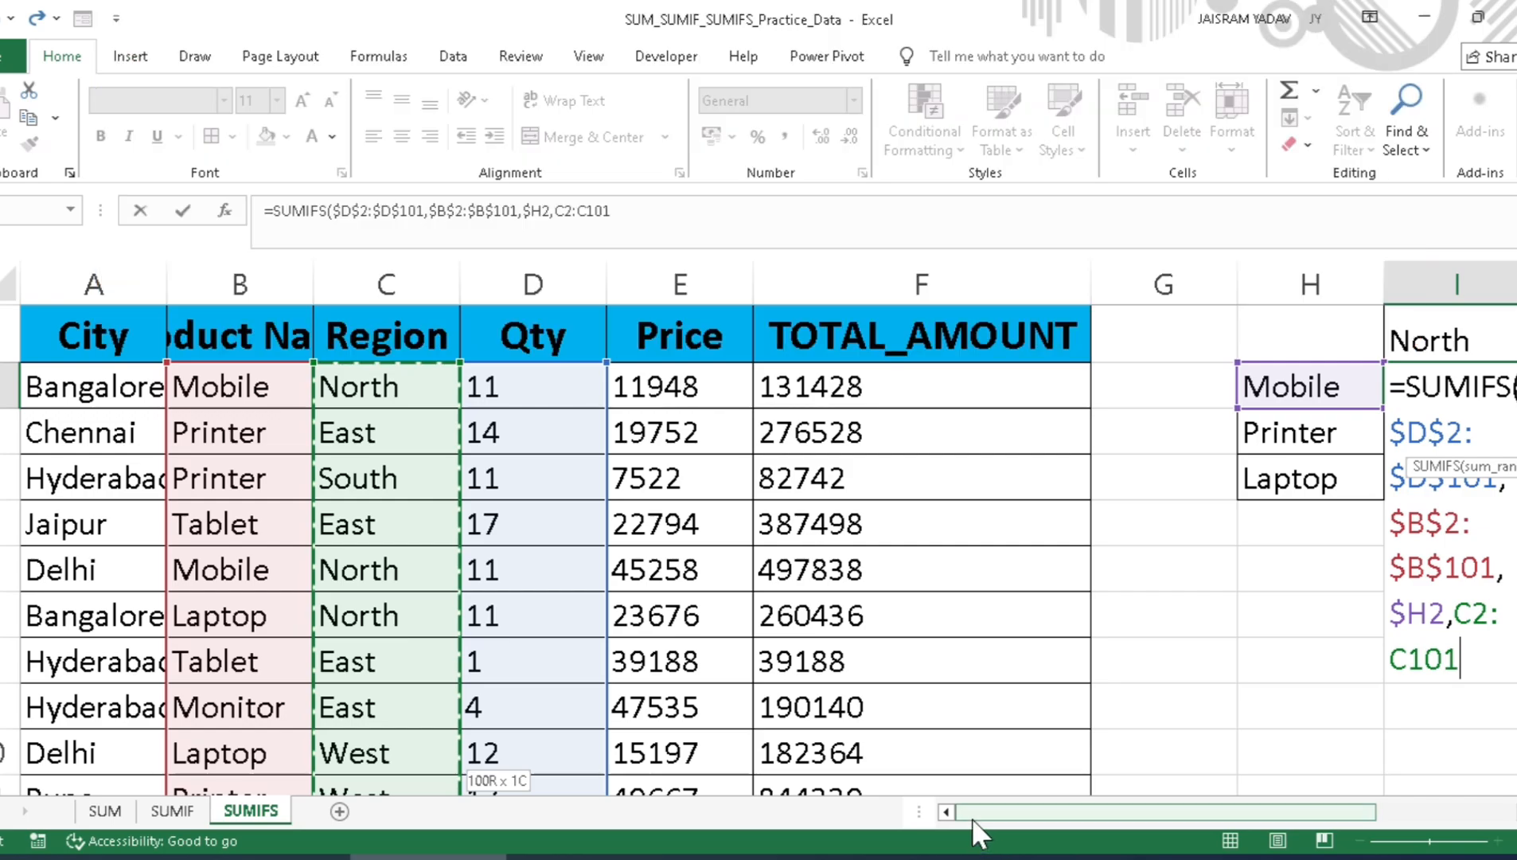
pyautogui.moveTo(972, 818); pyautogui.dragTo(1170, 811)
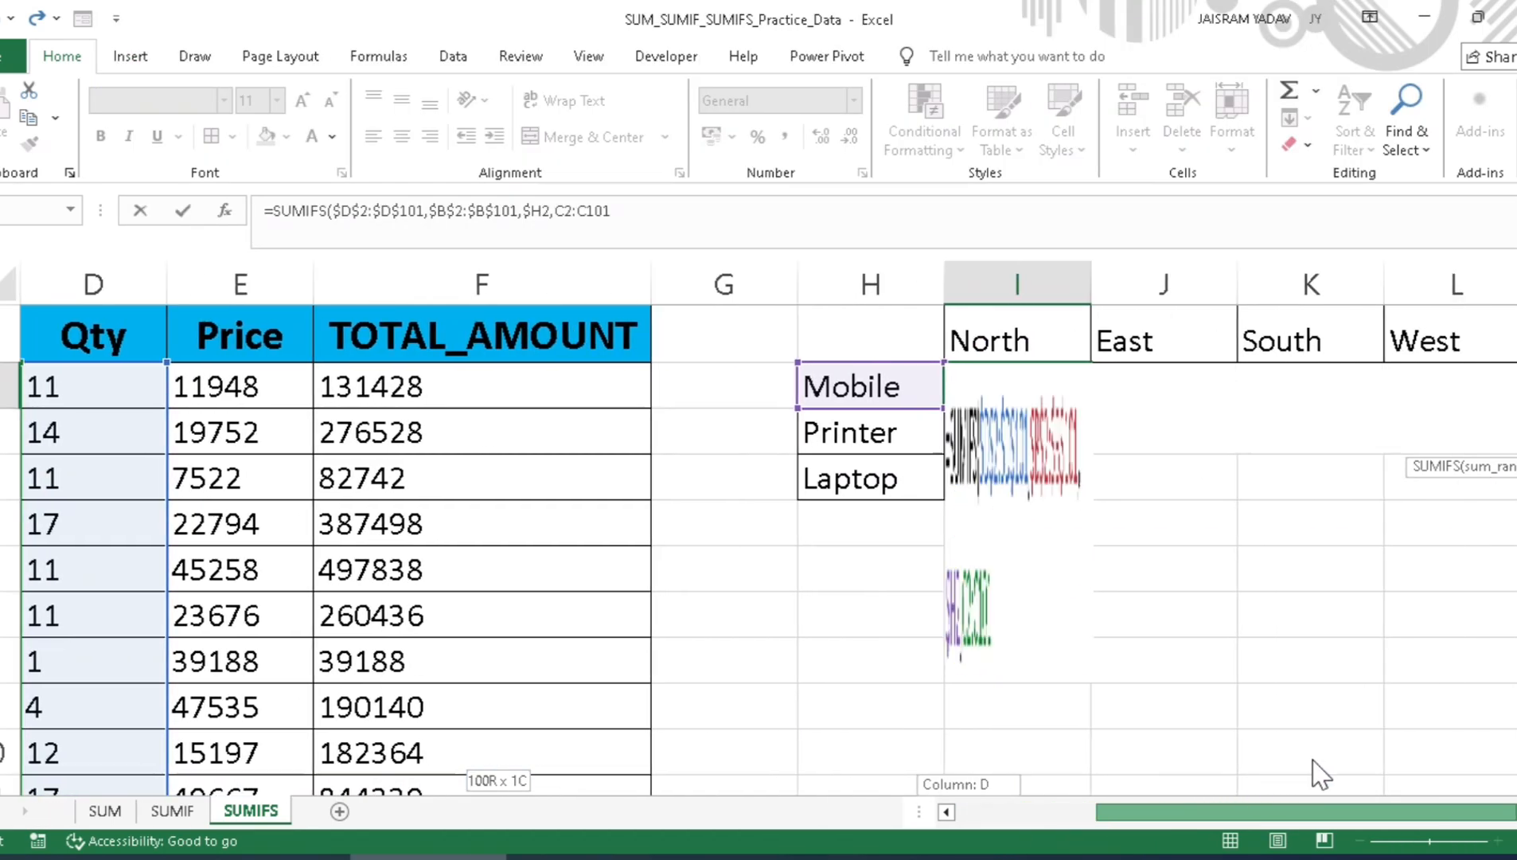
pyautogui.press('F4')
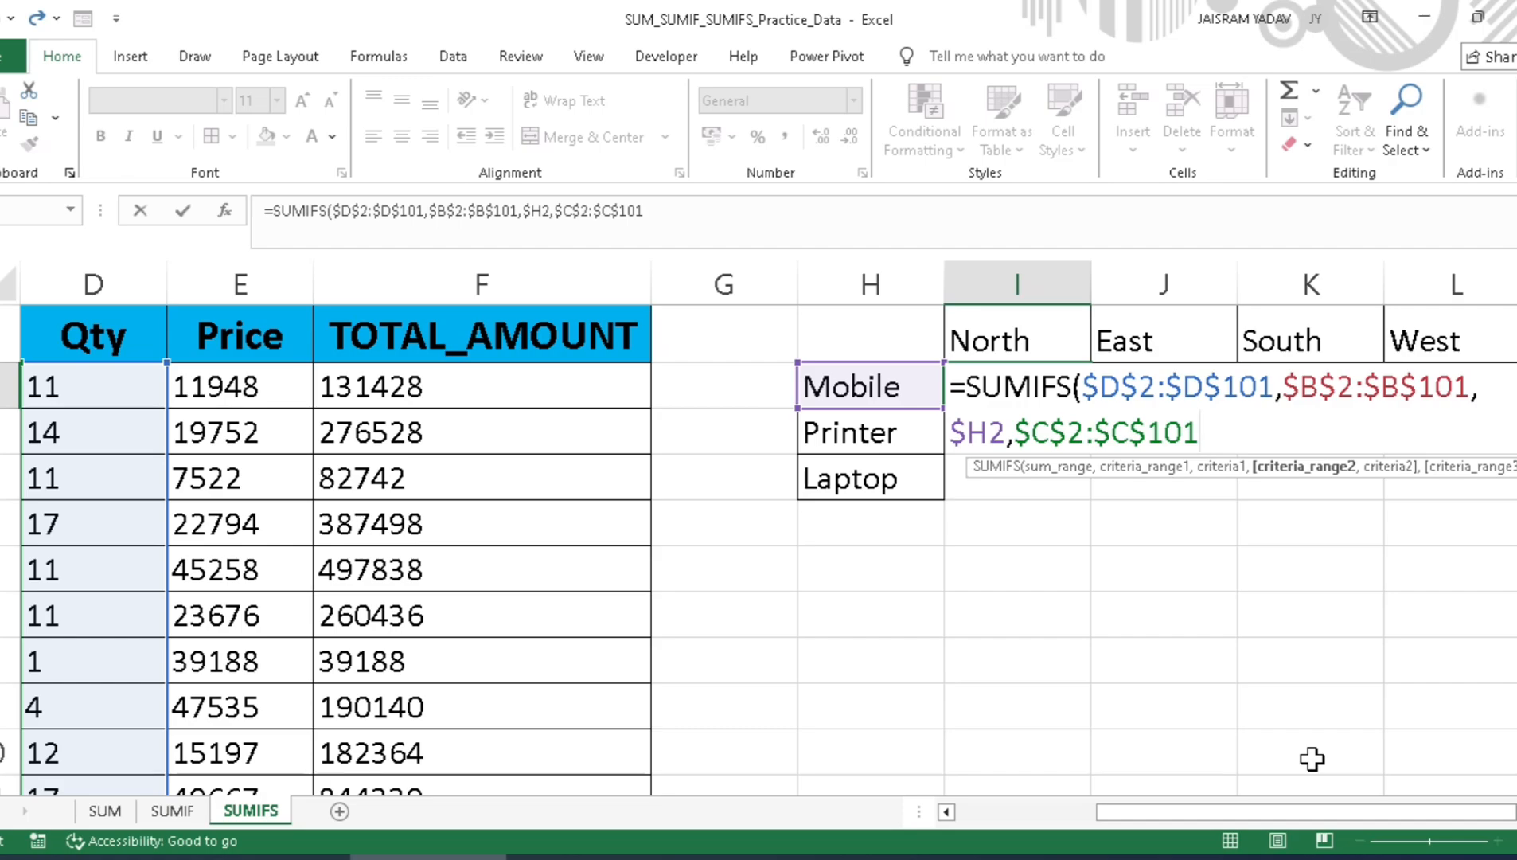
pyautogui.write(',')
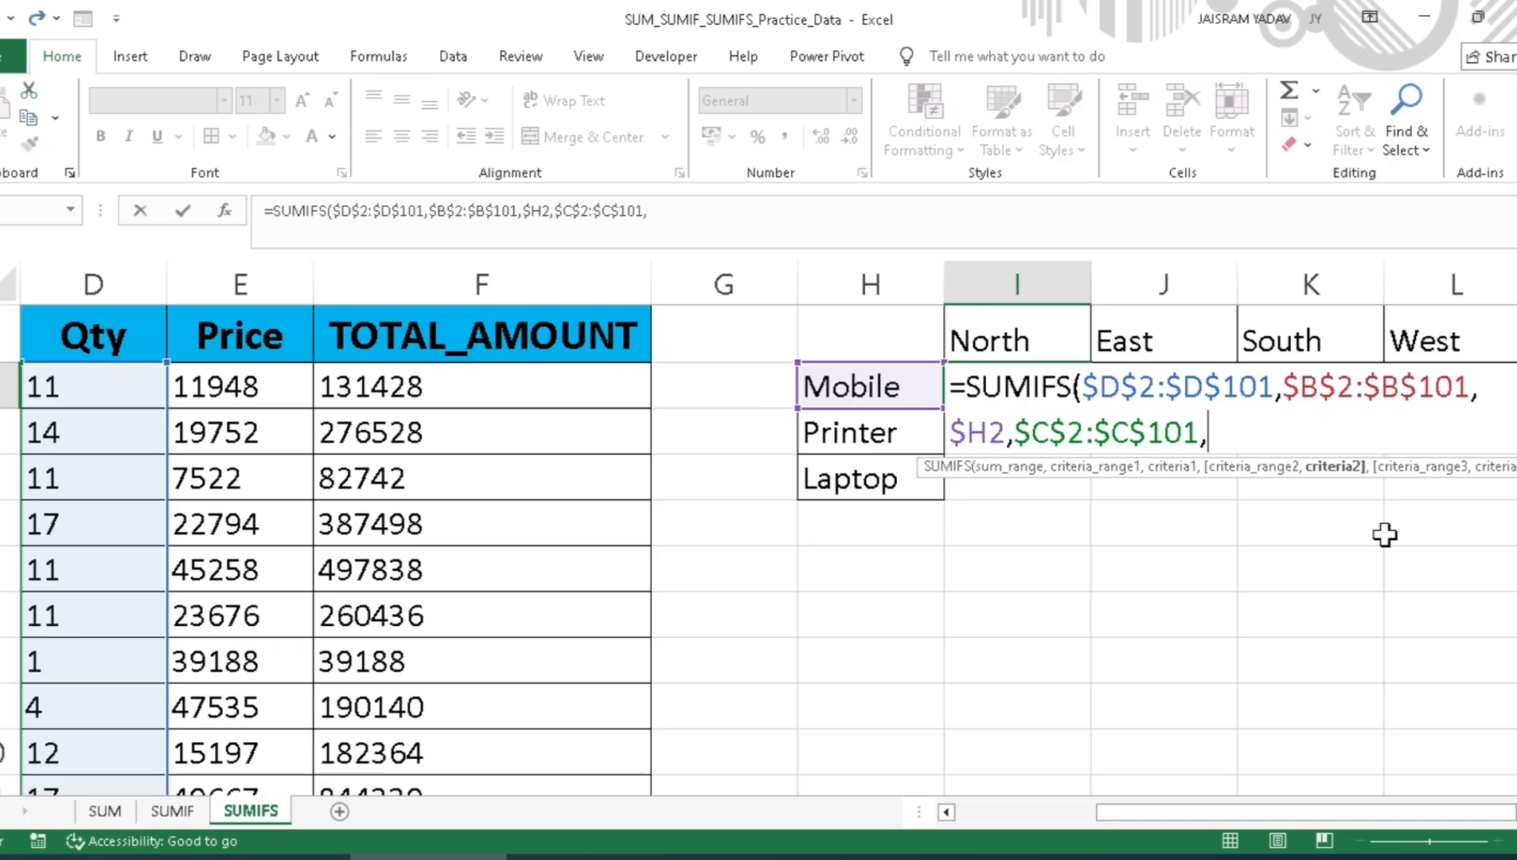
# Step: Use the North heading as the second criterion with only its row locked, as I$1, enter the formula and reselect I2
pyautogui.click(1027, 331)
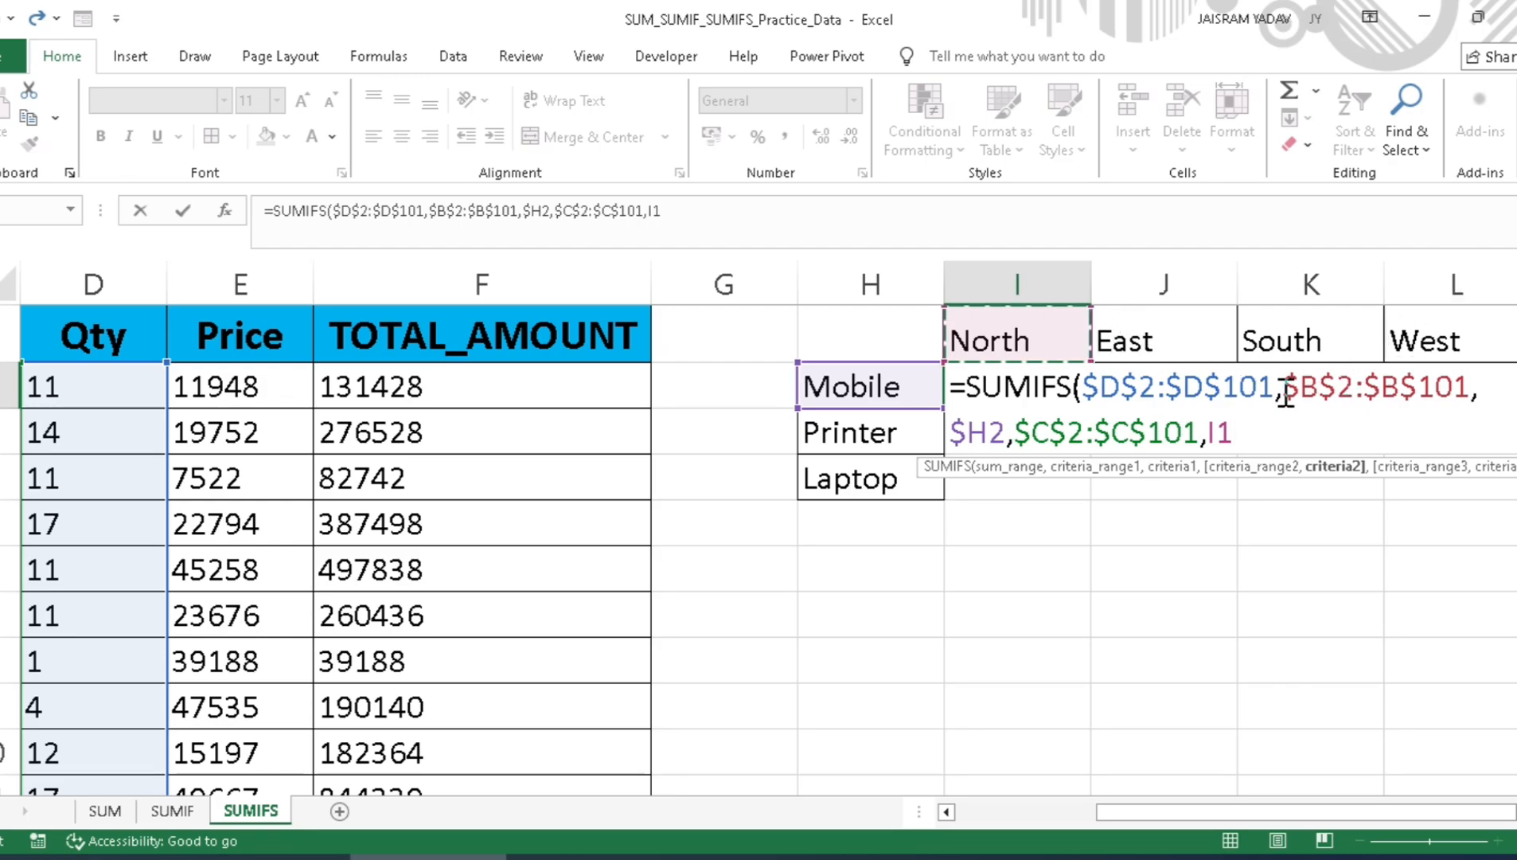
pyautogui.press('F4')
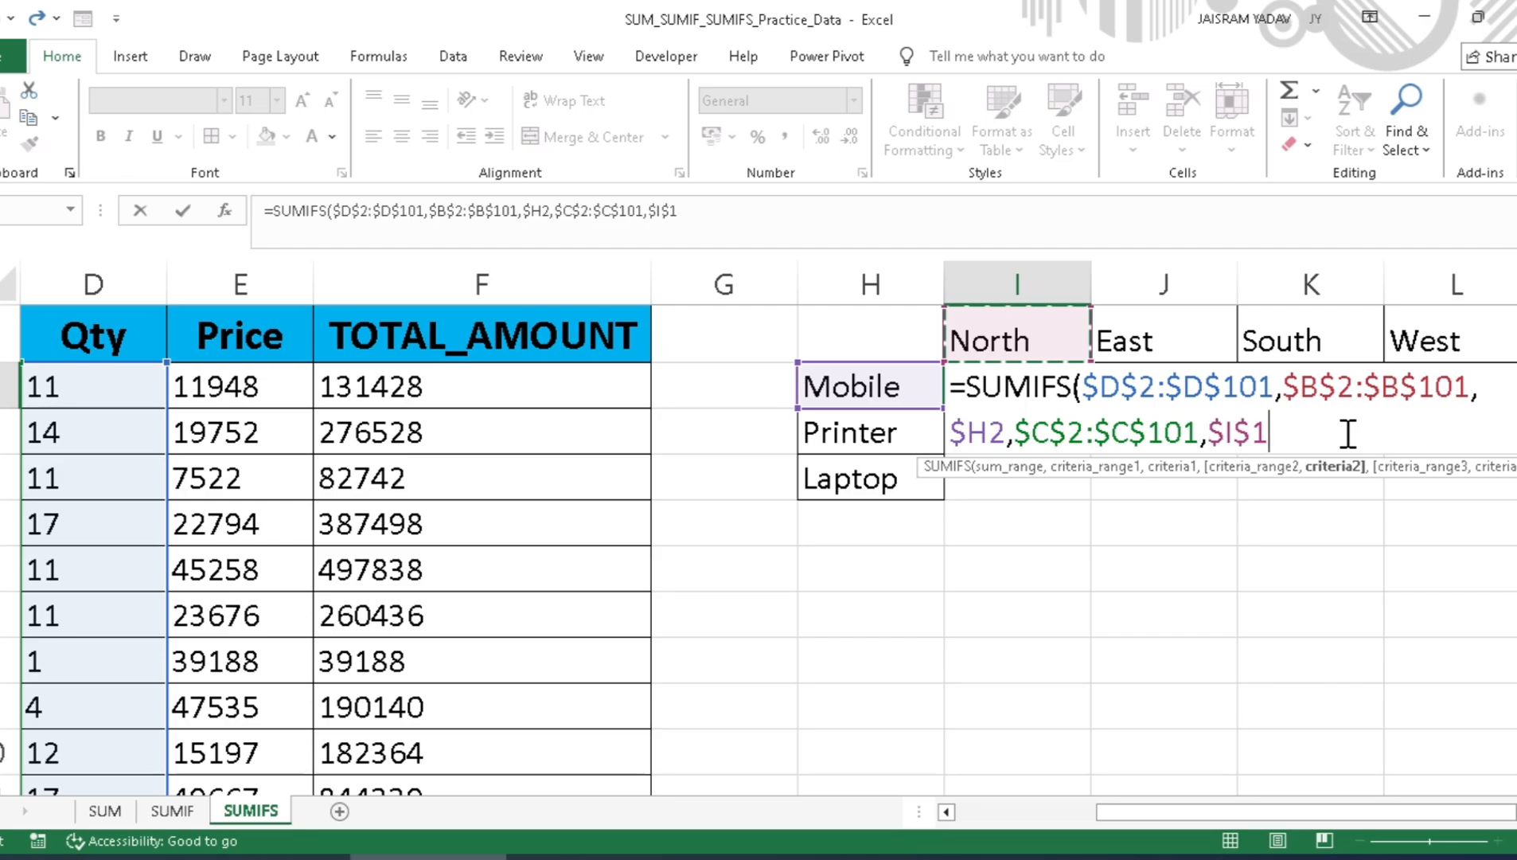
pyautogui.press('F4')
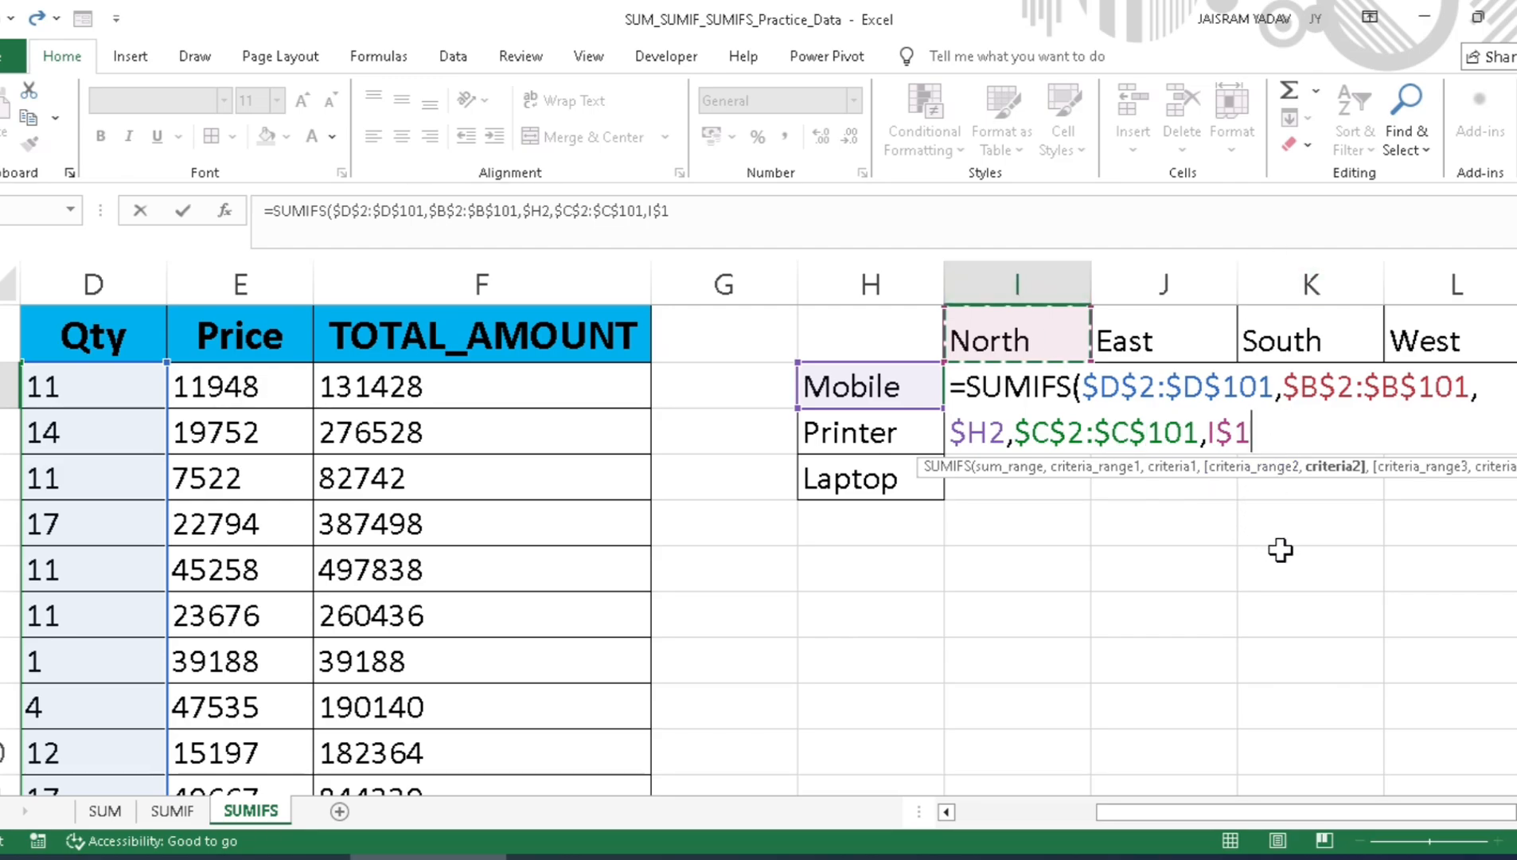
pyautogui.press('Return')
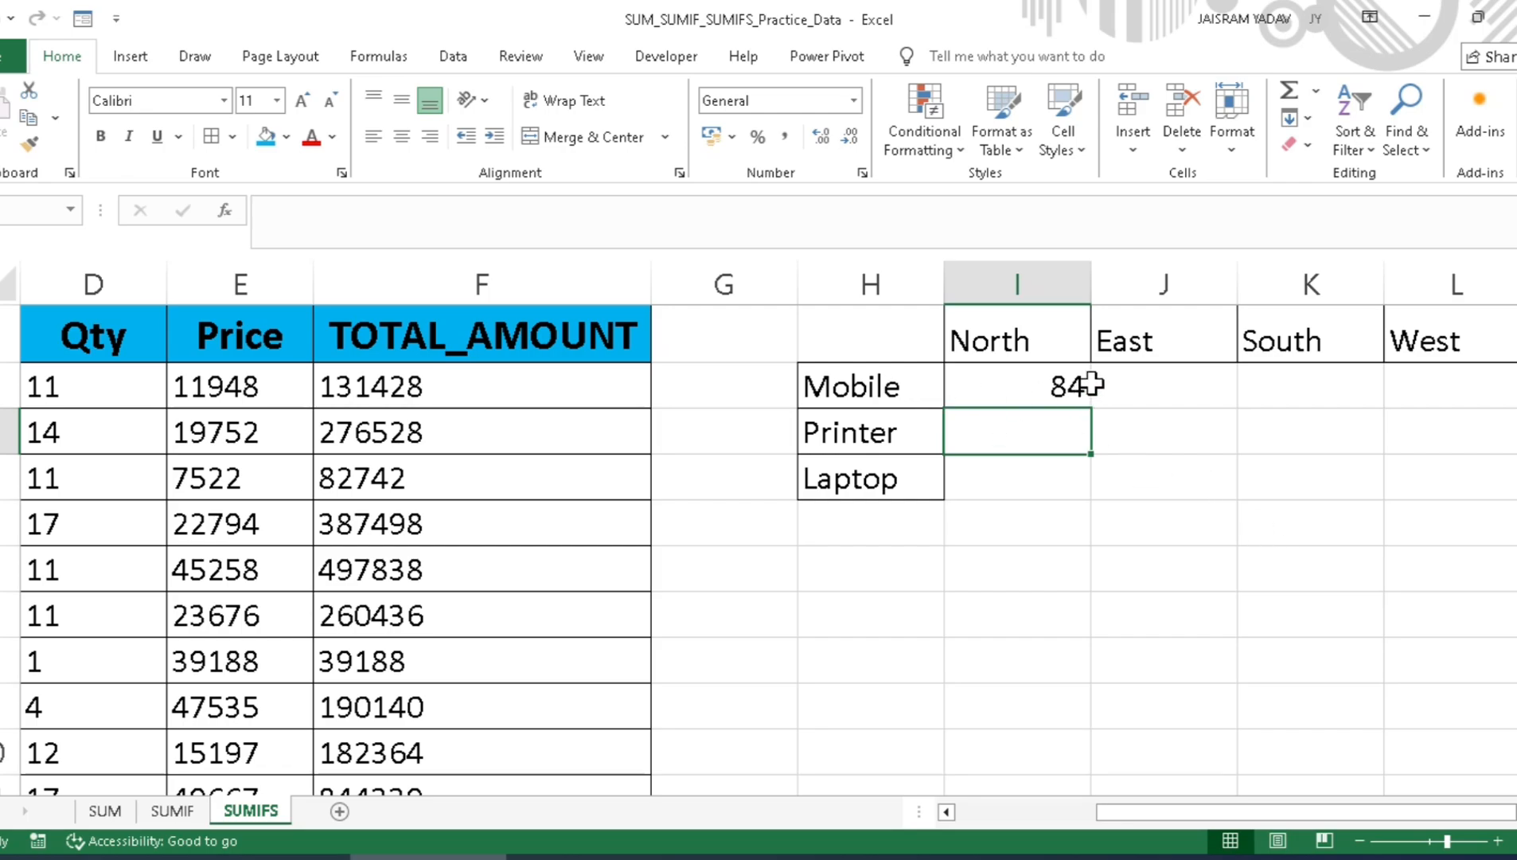
pyautogui.click(1046, 378)
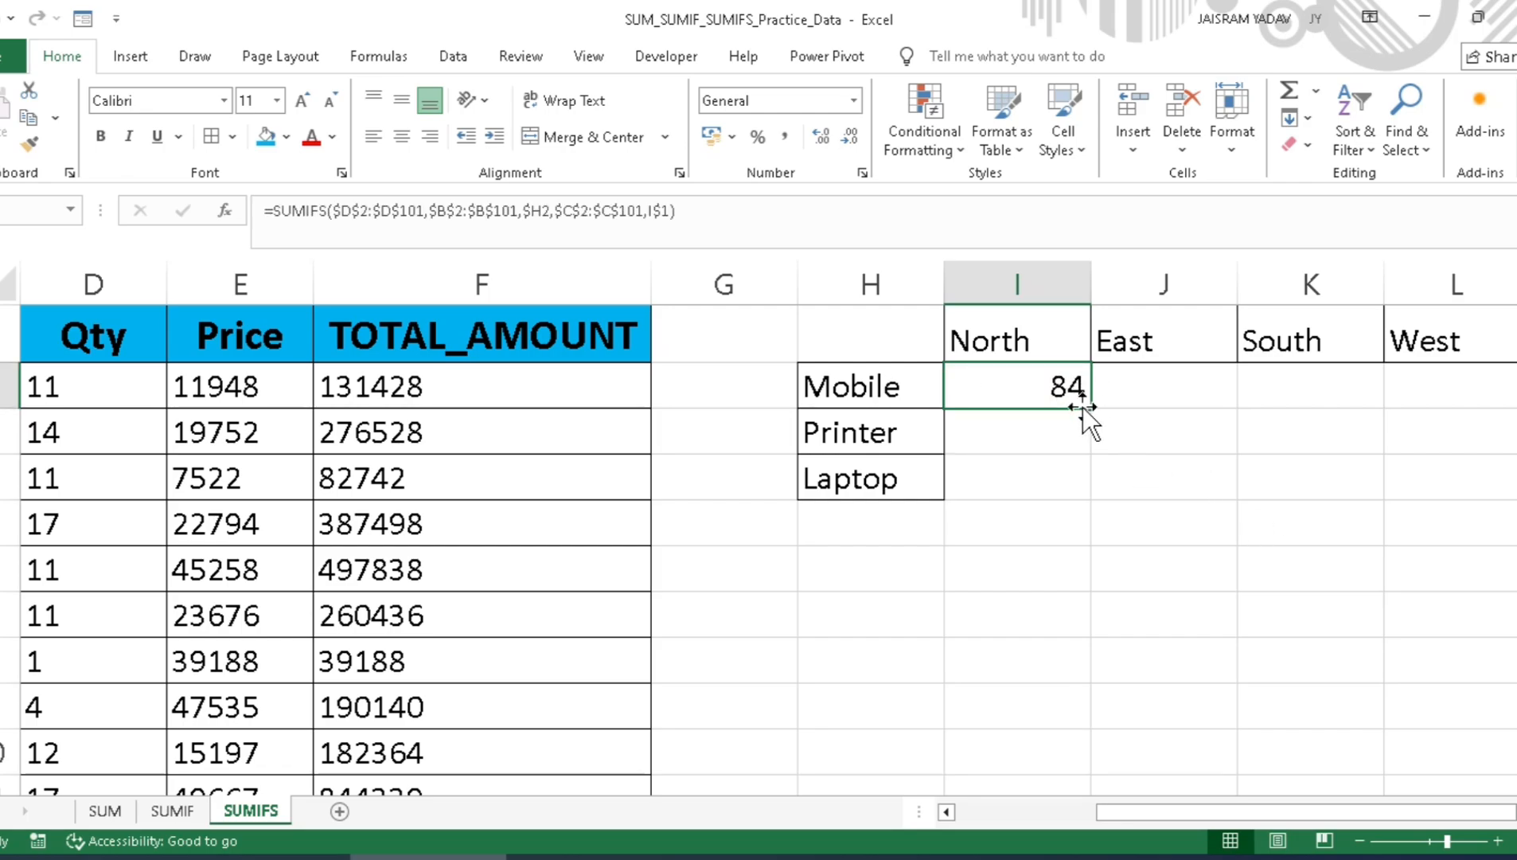
# Step: Fill the formula in I2 across the Mobile row through the West column
pyautogui.moveTo(1096, 408); pyautogui.dragTo(1226, 406)
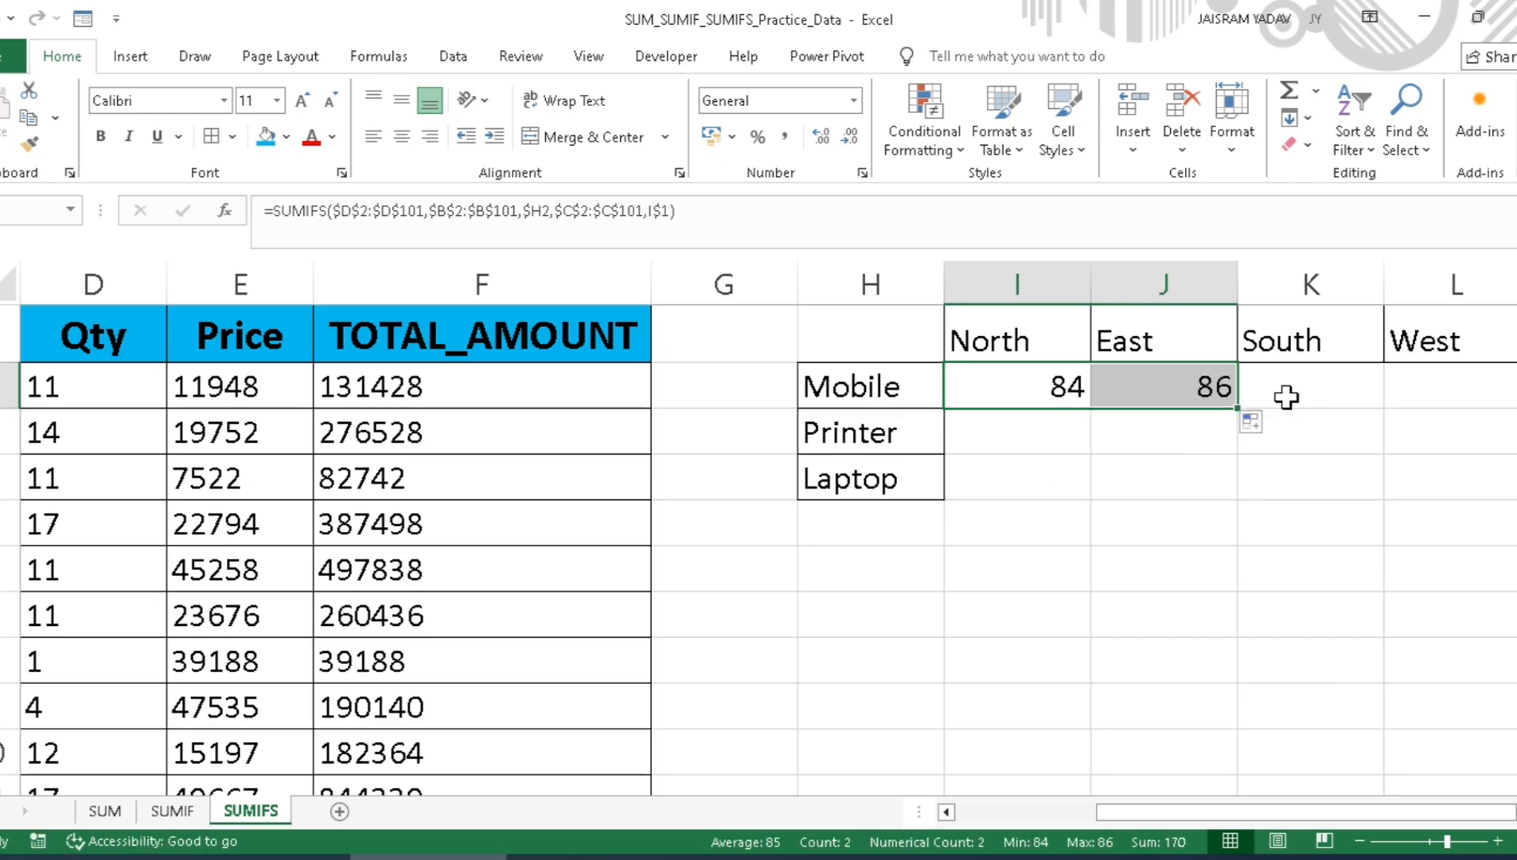
pyautogui.moveTo(1238, 408); pyautogui.dragTo(1471, 410)
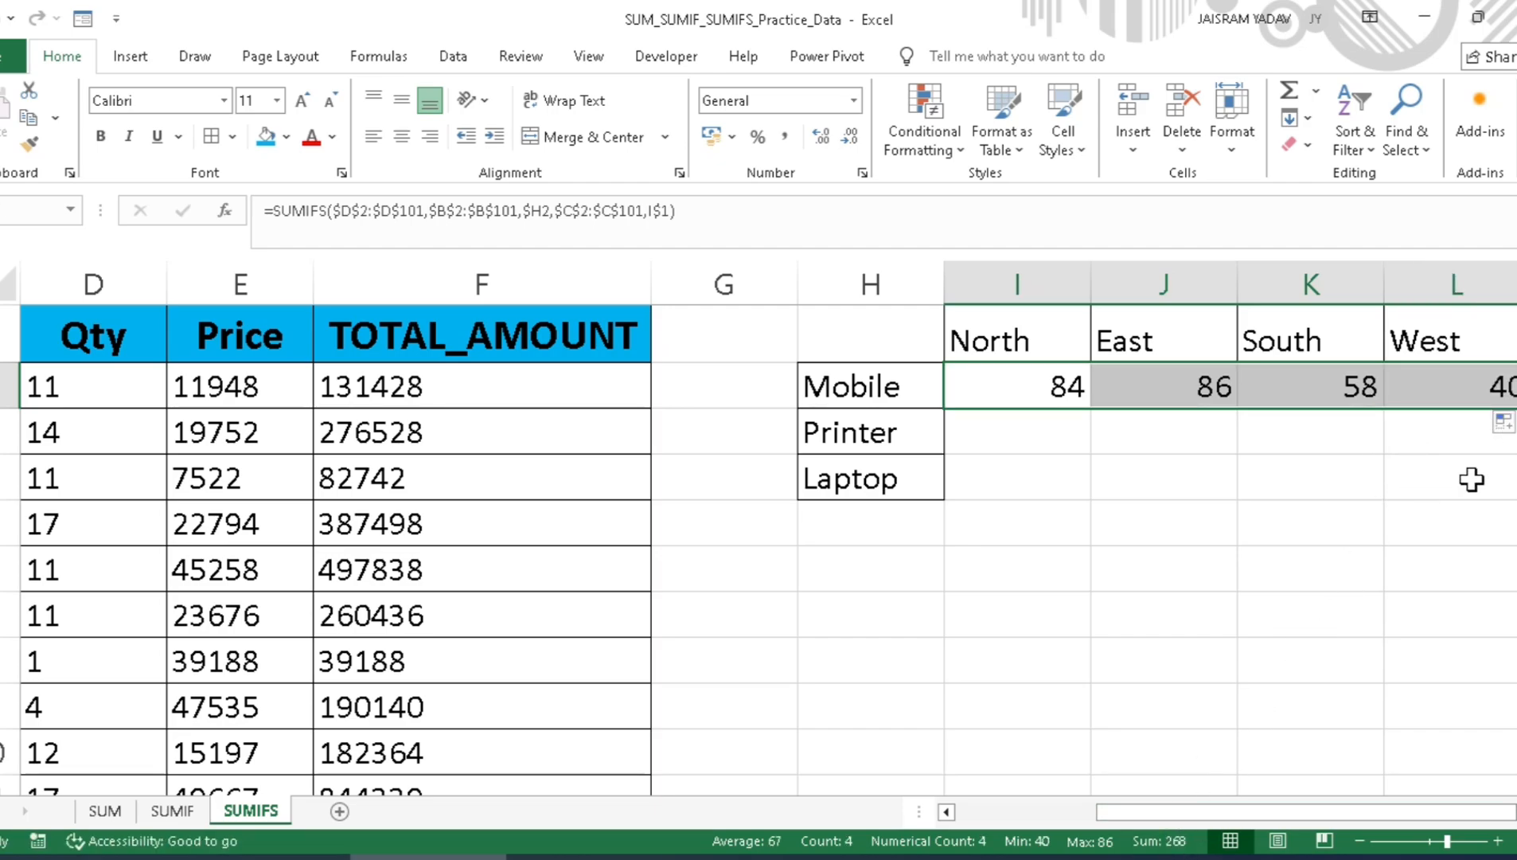
pyautogui.press('Right')
pyautogui.press('Right')
pyautogui.press('Right')
pyautogui.press('Right')
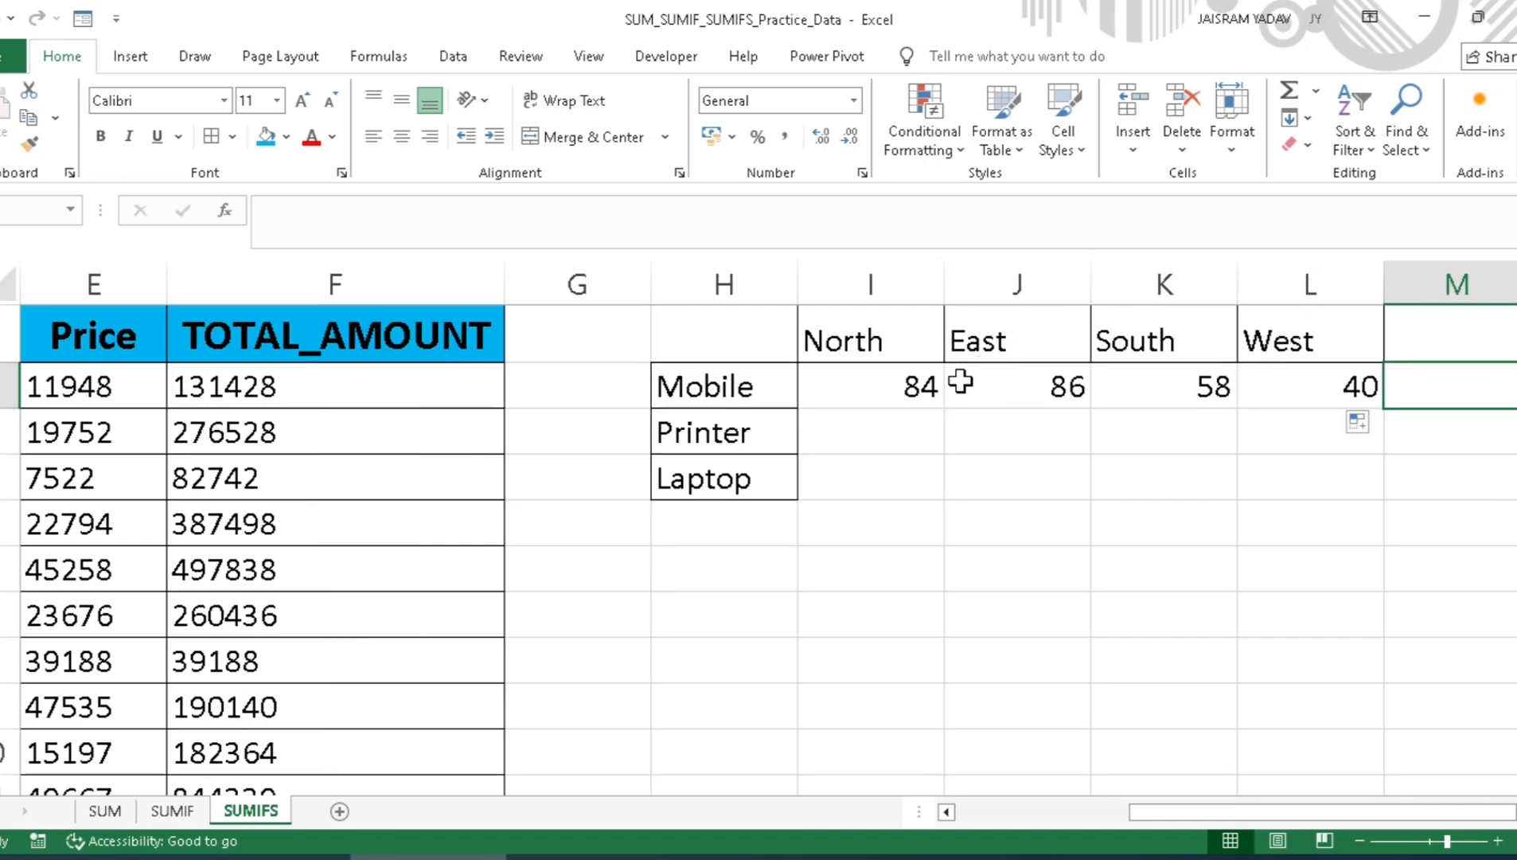
# Step: Fill the Mobile row's four regional formulas, I2 to L2, down through the Printer and Laptop rows
pyautogui.moveTo(915, 385); pyautogui.dragTo(1377, 386)
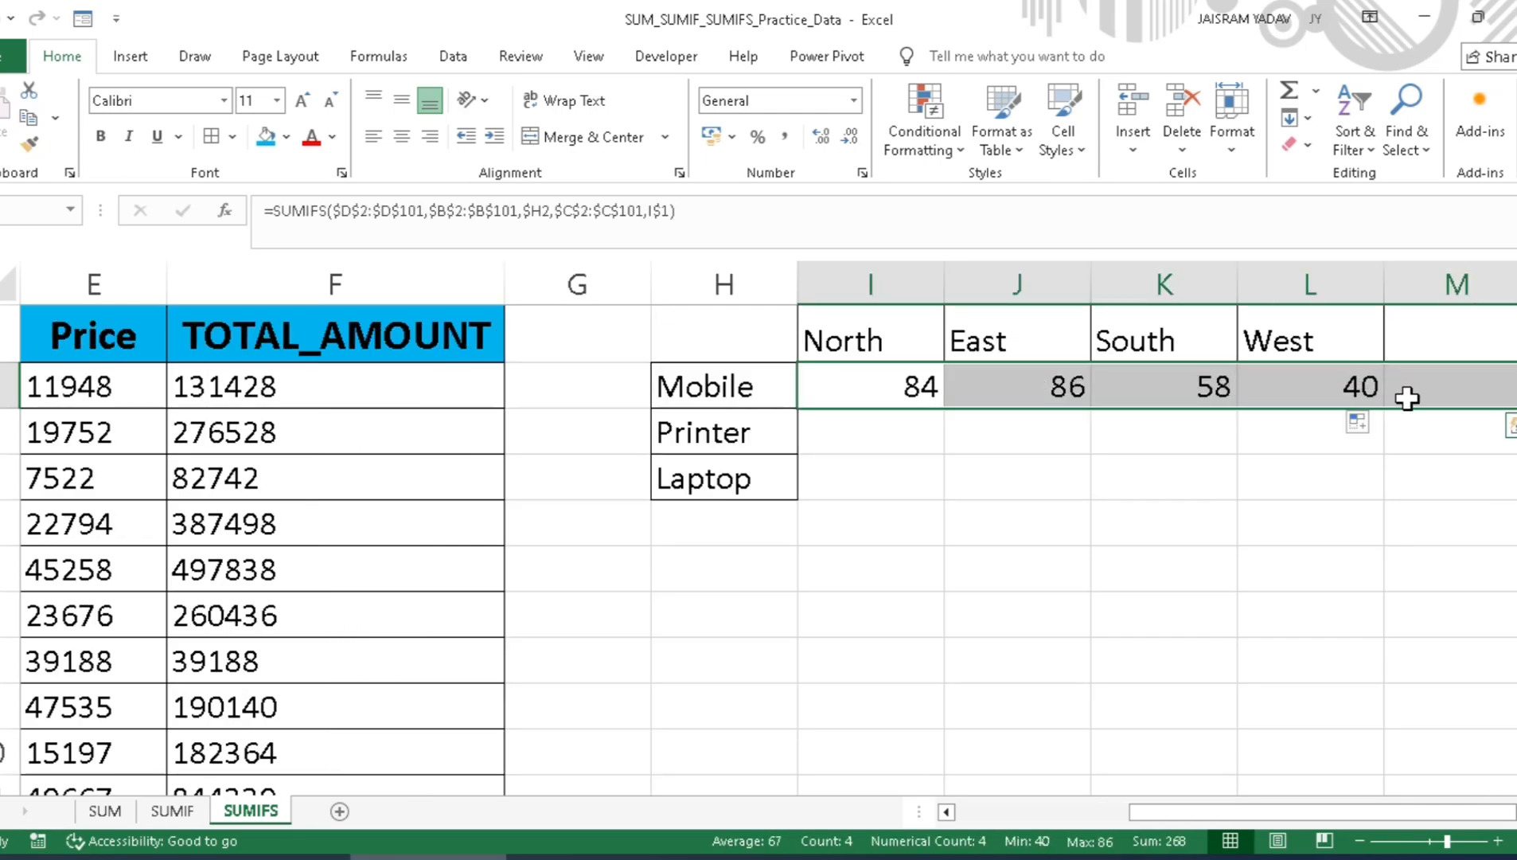
pyautogui.click(903, 392)
pyautogui.moveTo(903, 391); pyautogui.dragTo(1321, 382)
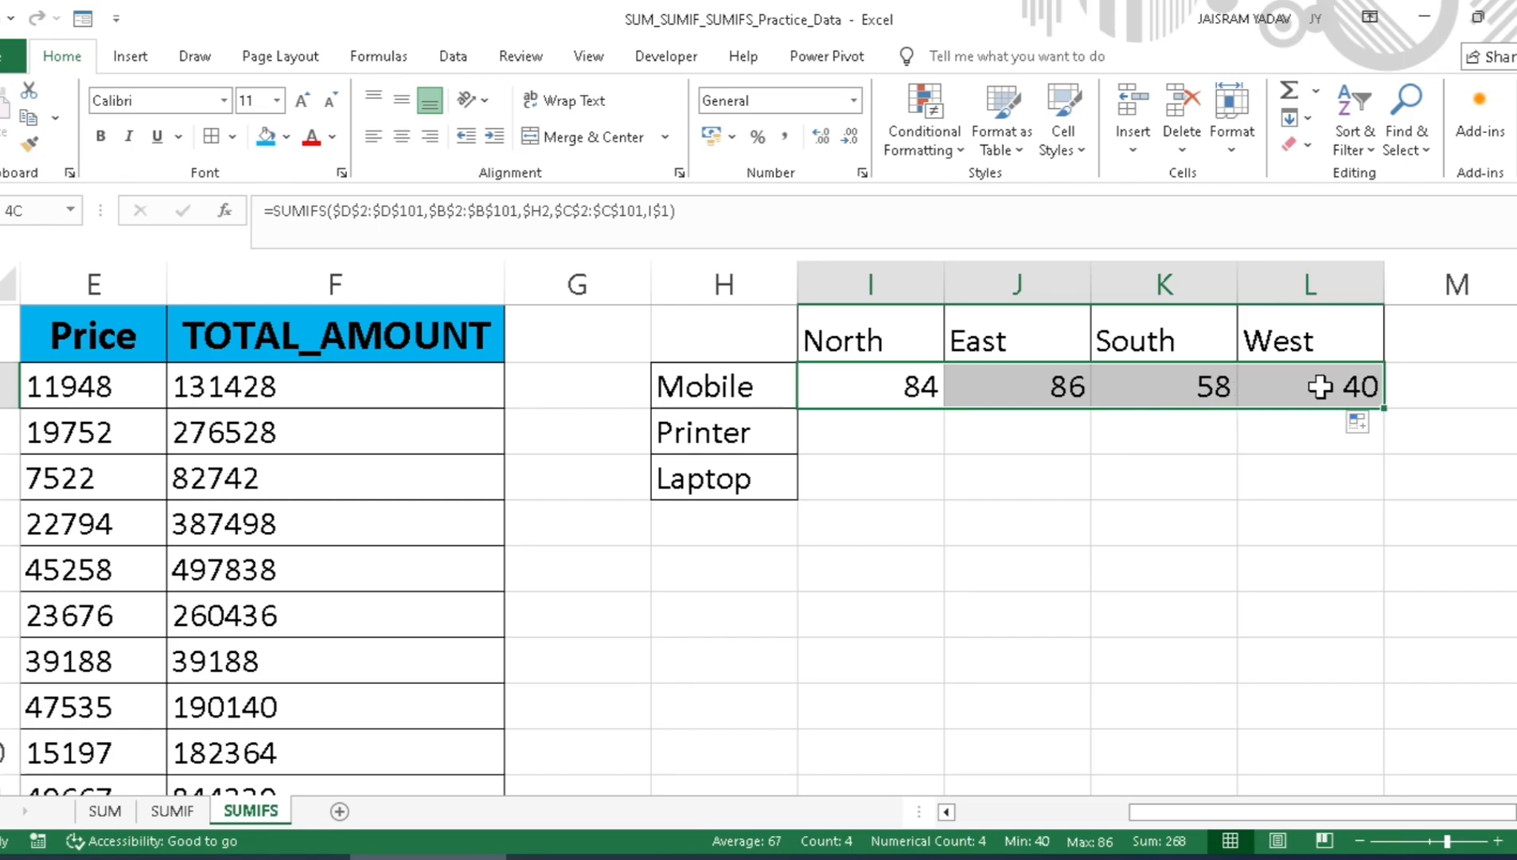
pyautogui.doubleClick(1386, 402)
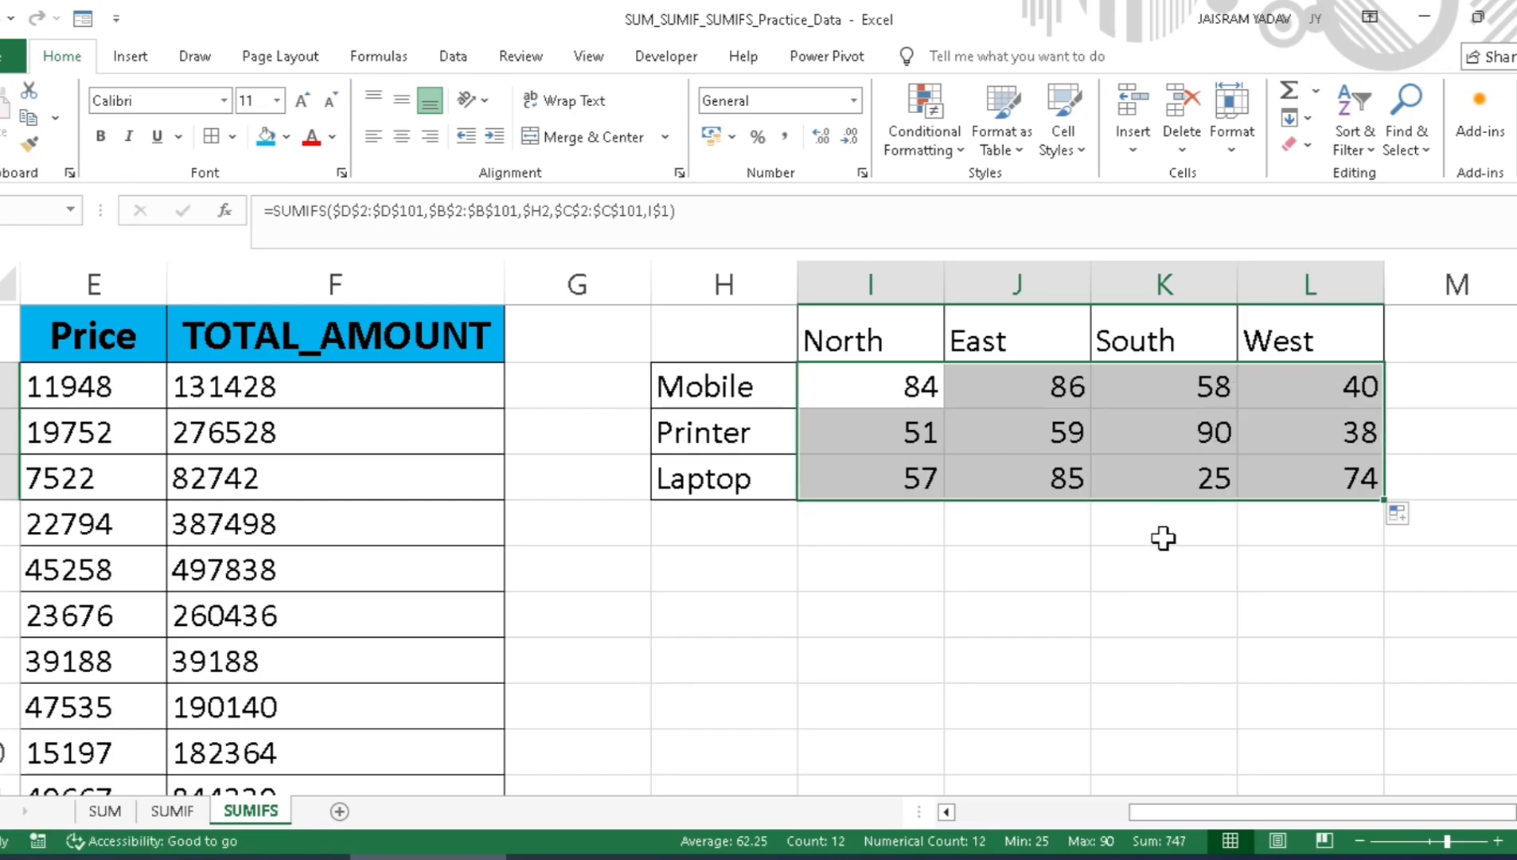
# Step: Examine the Mobile and Printer totals and their formulas region by region in the summary grid
pyautogui.click(769, 402)
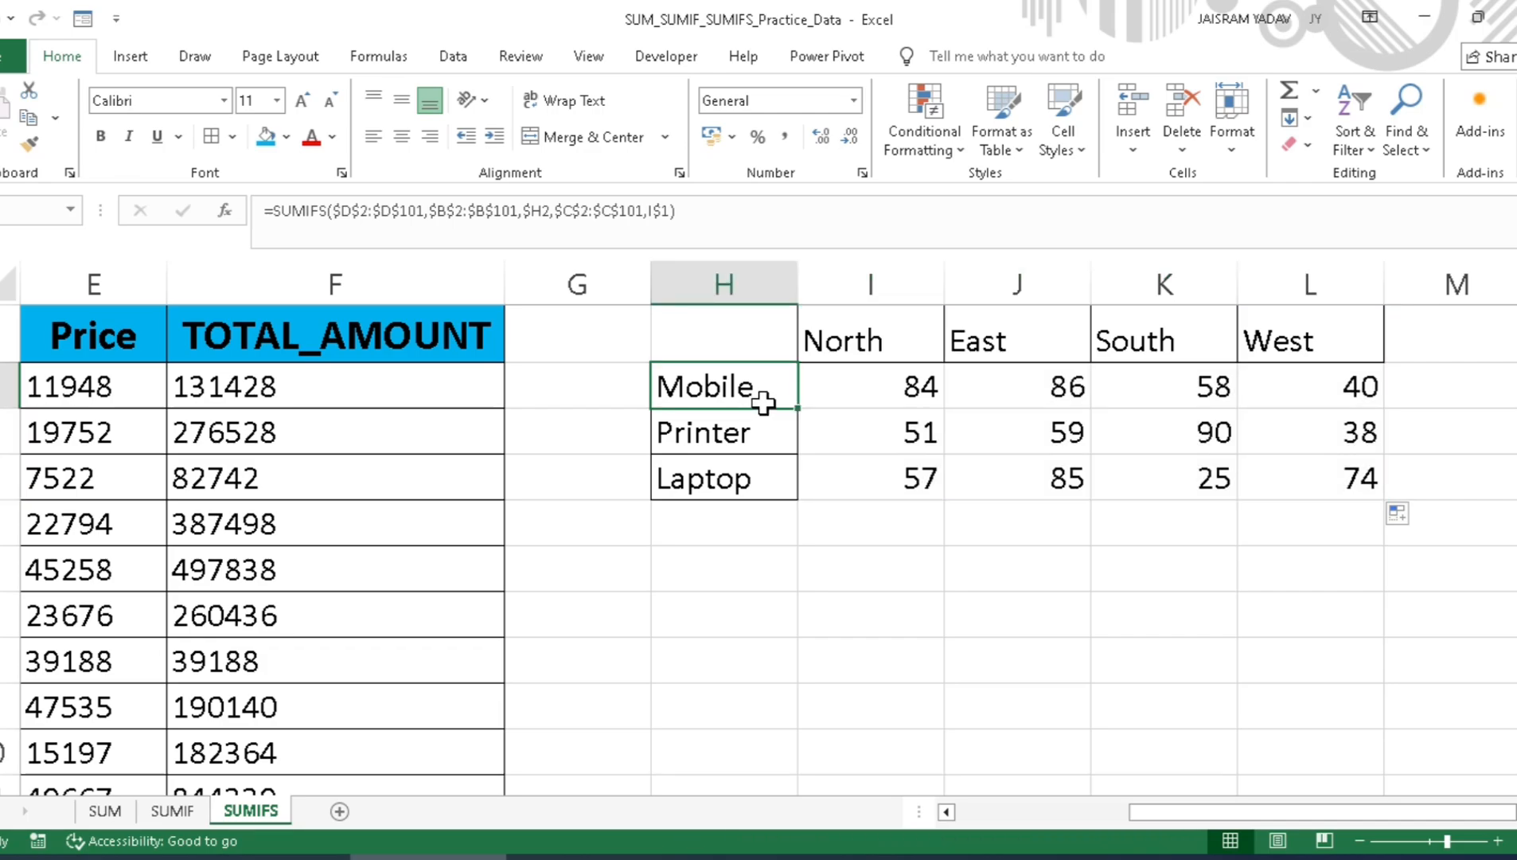
pyautogui.click(841, 400)
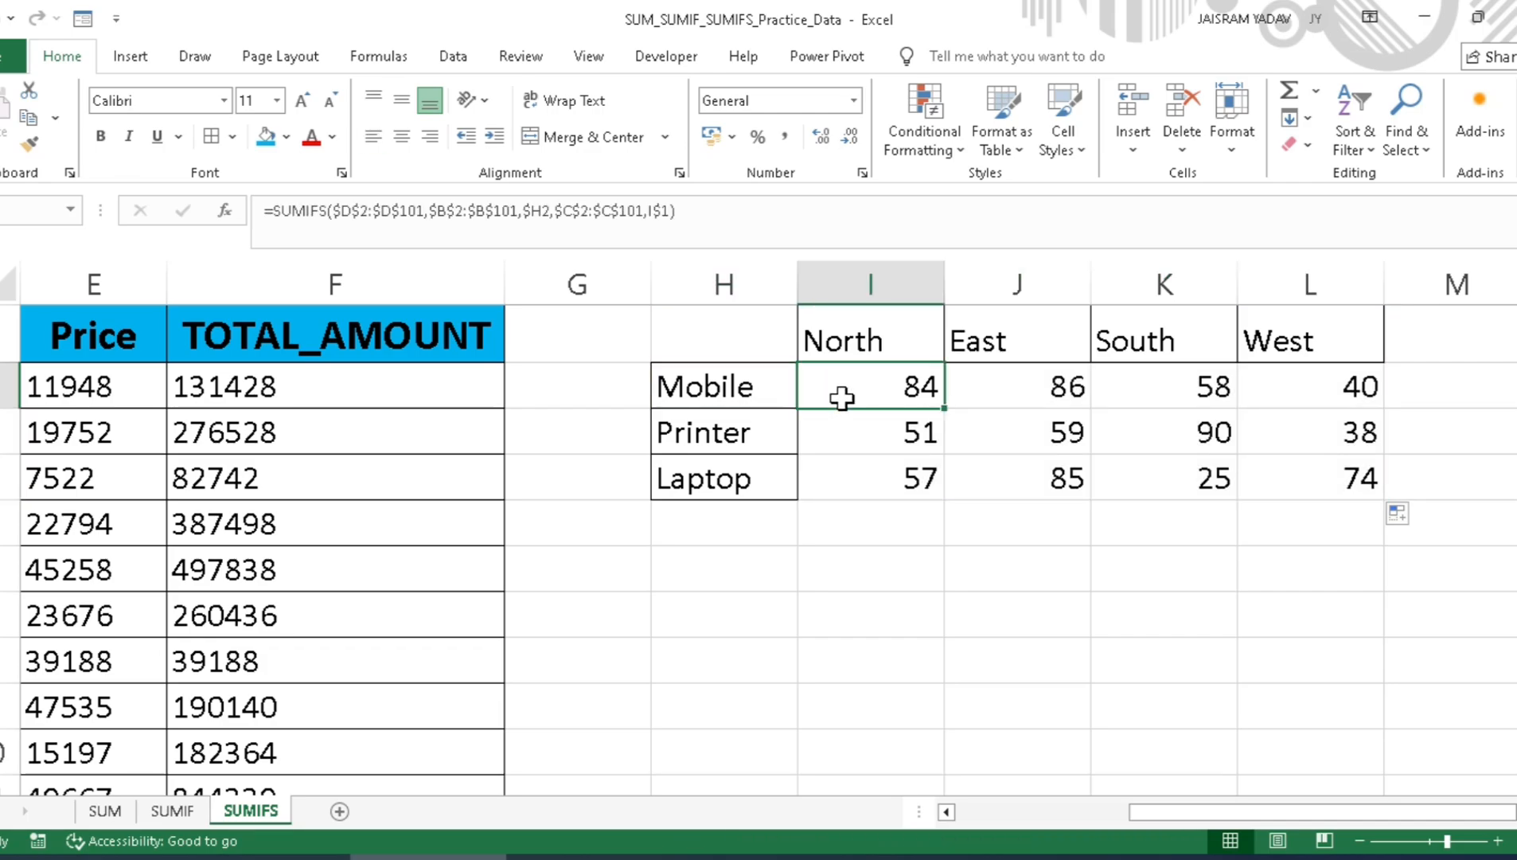
pyautogui.click(1027, 387)
pyautogui.click(1147, 390)
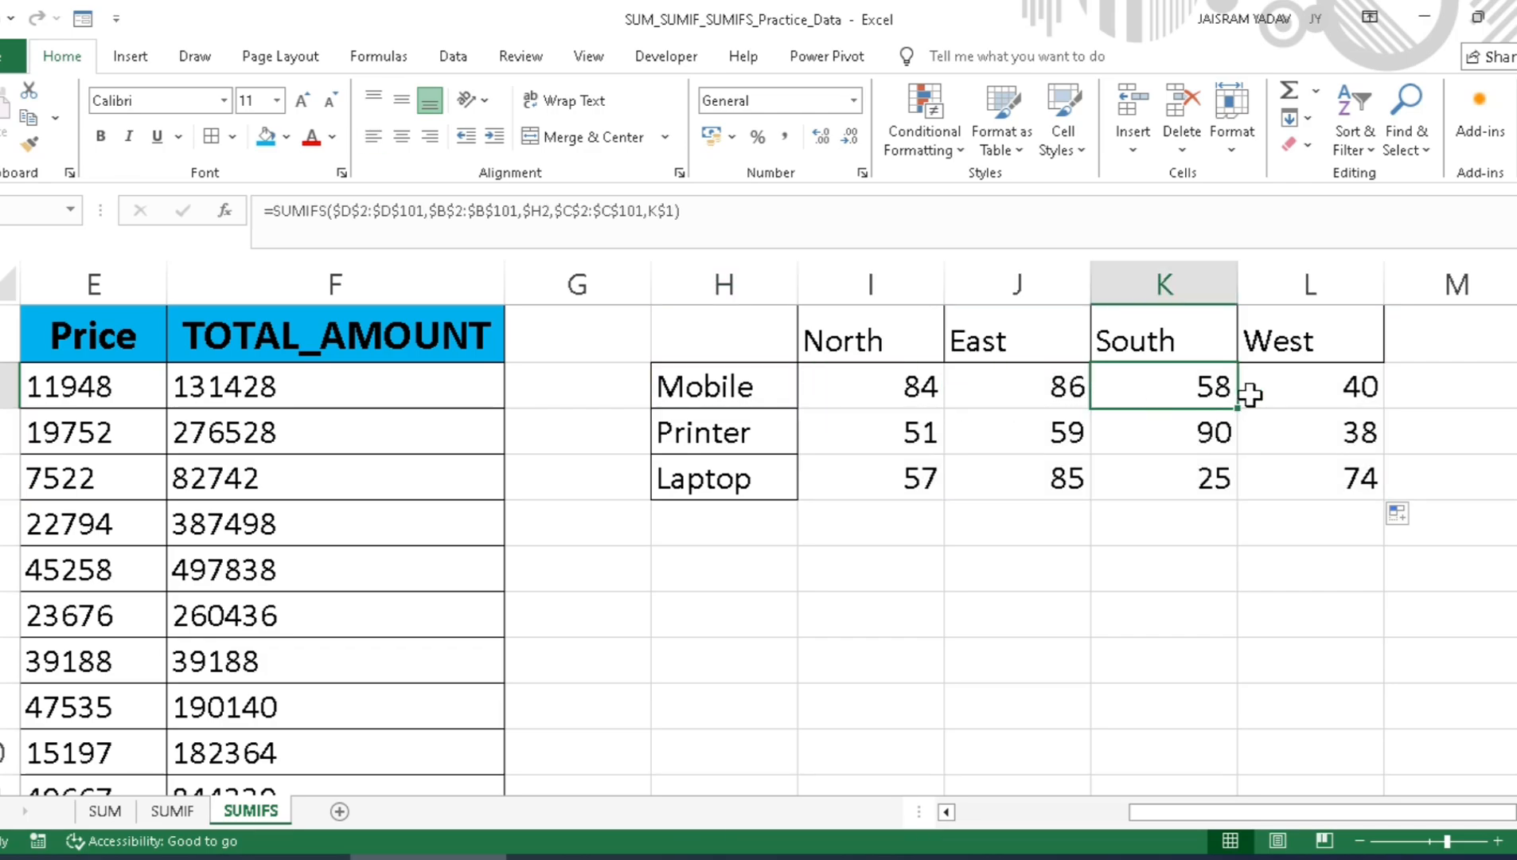
pyautogui.click(1317, 390)
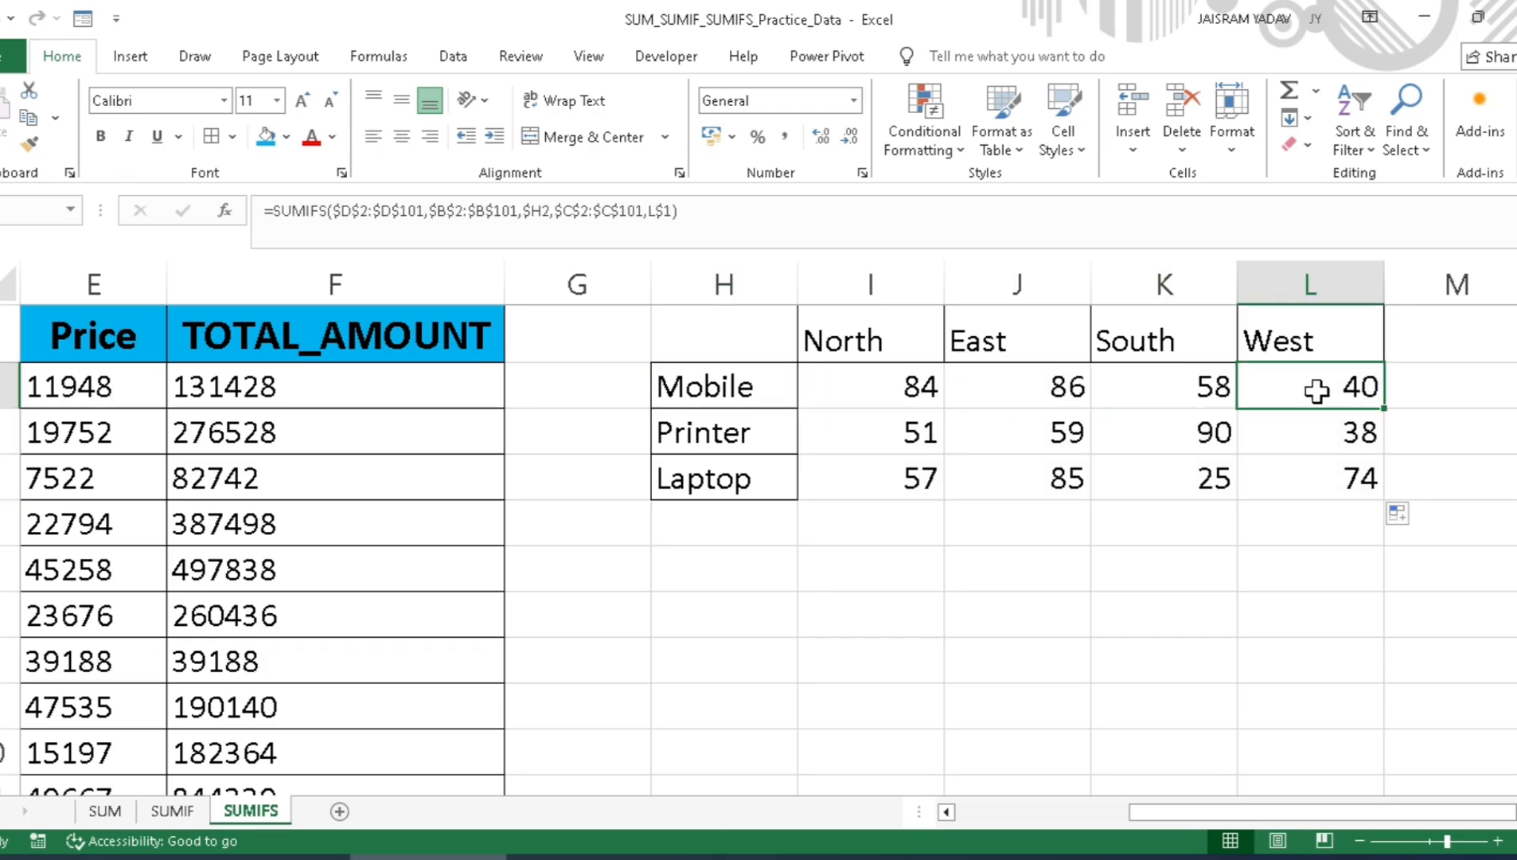
pyautogui.click(714, 435)
pyautogui.click(908, 433)
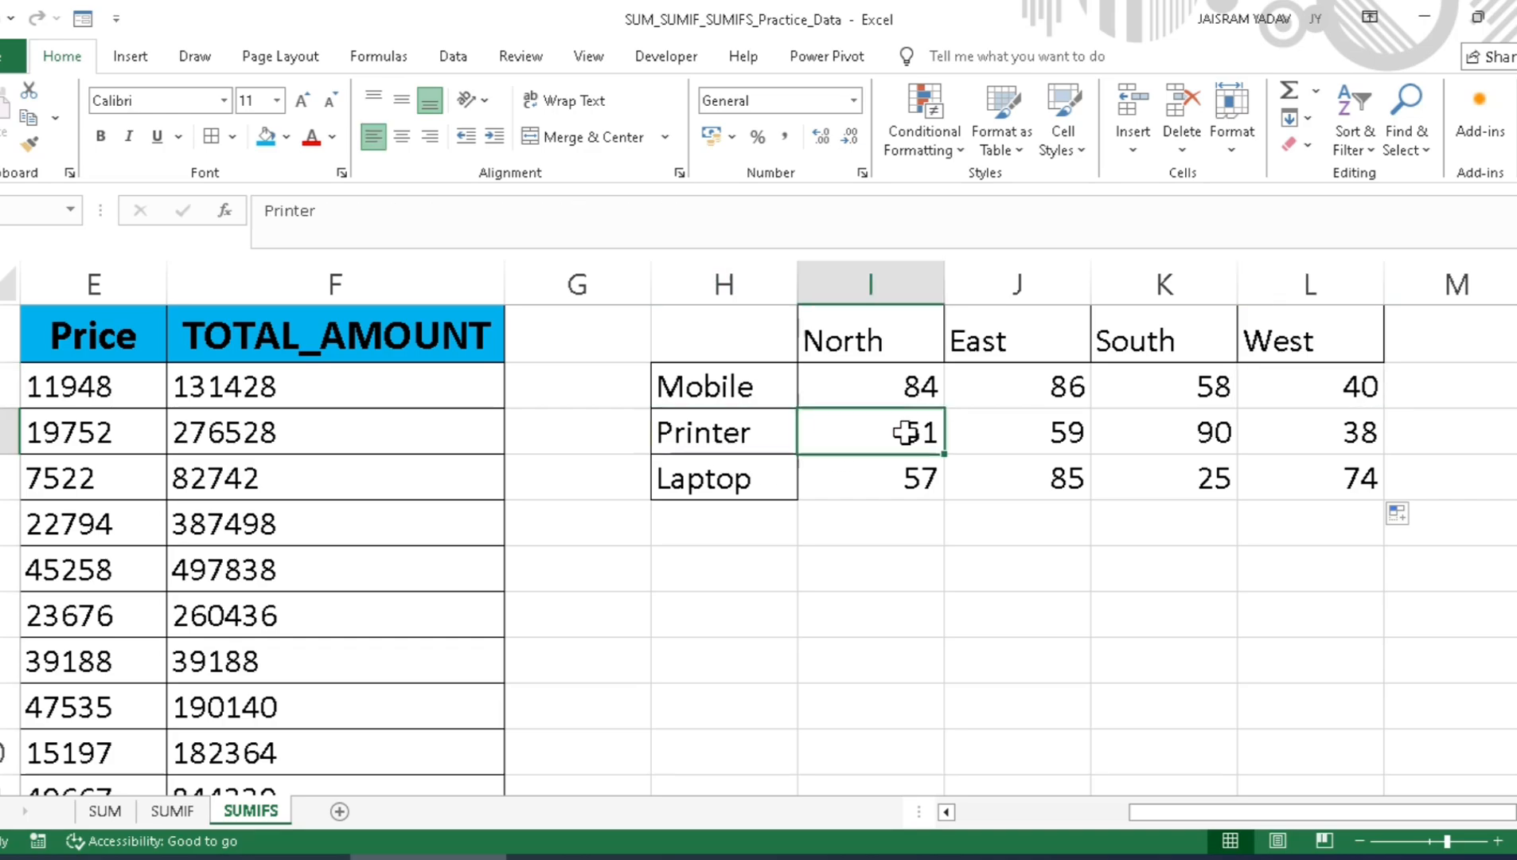
pyautogui.click(1015, 438)
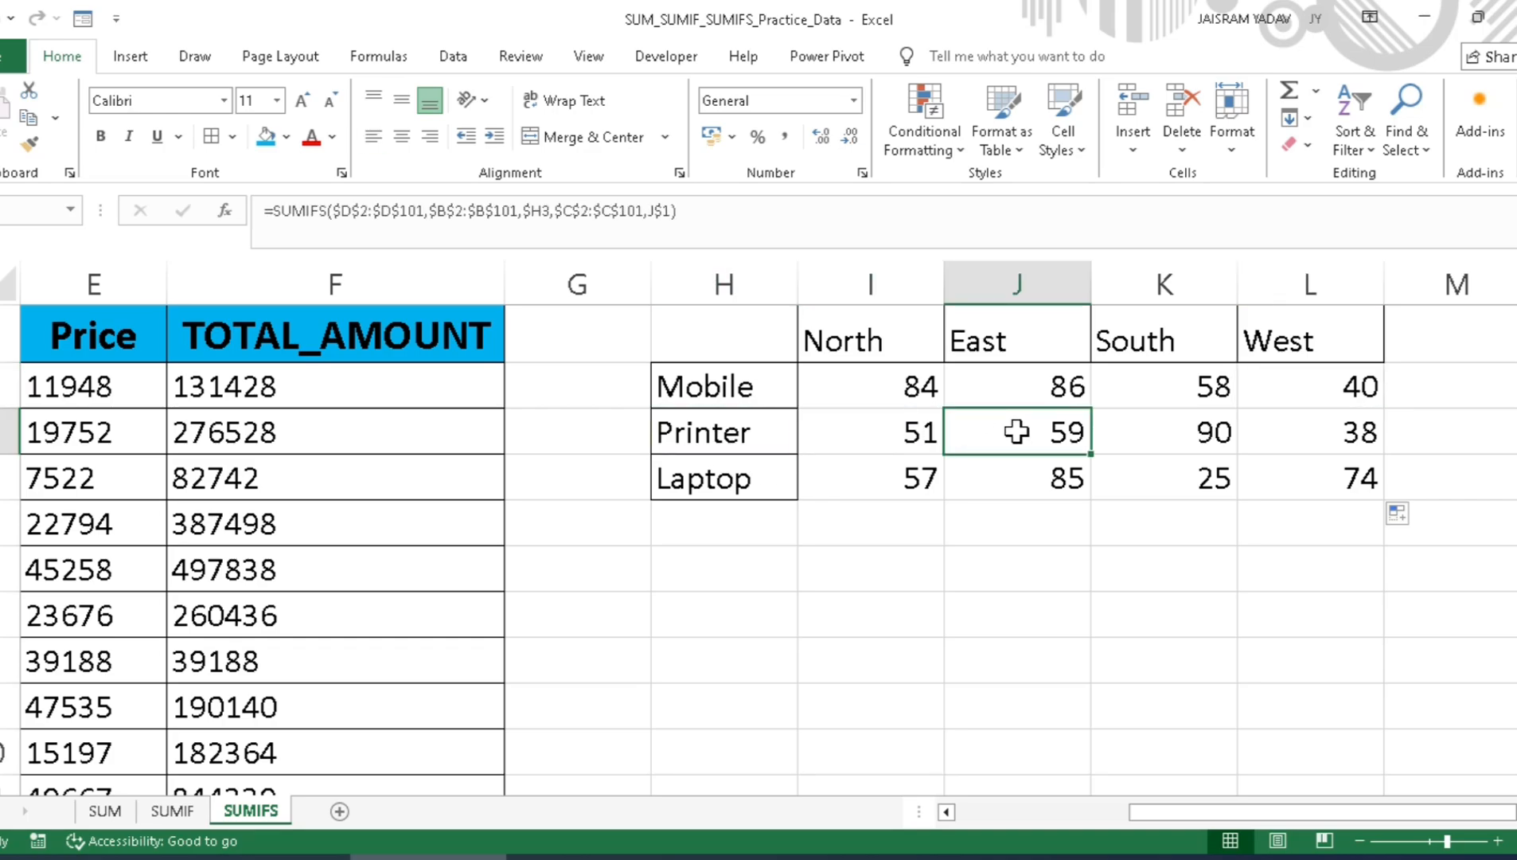
pyautogui.click(1177, 435)
pyautogui.click(1270, 438)
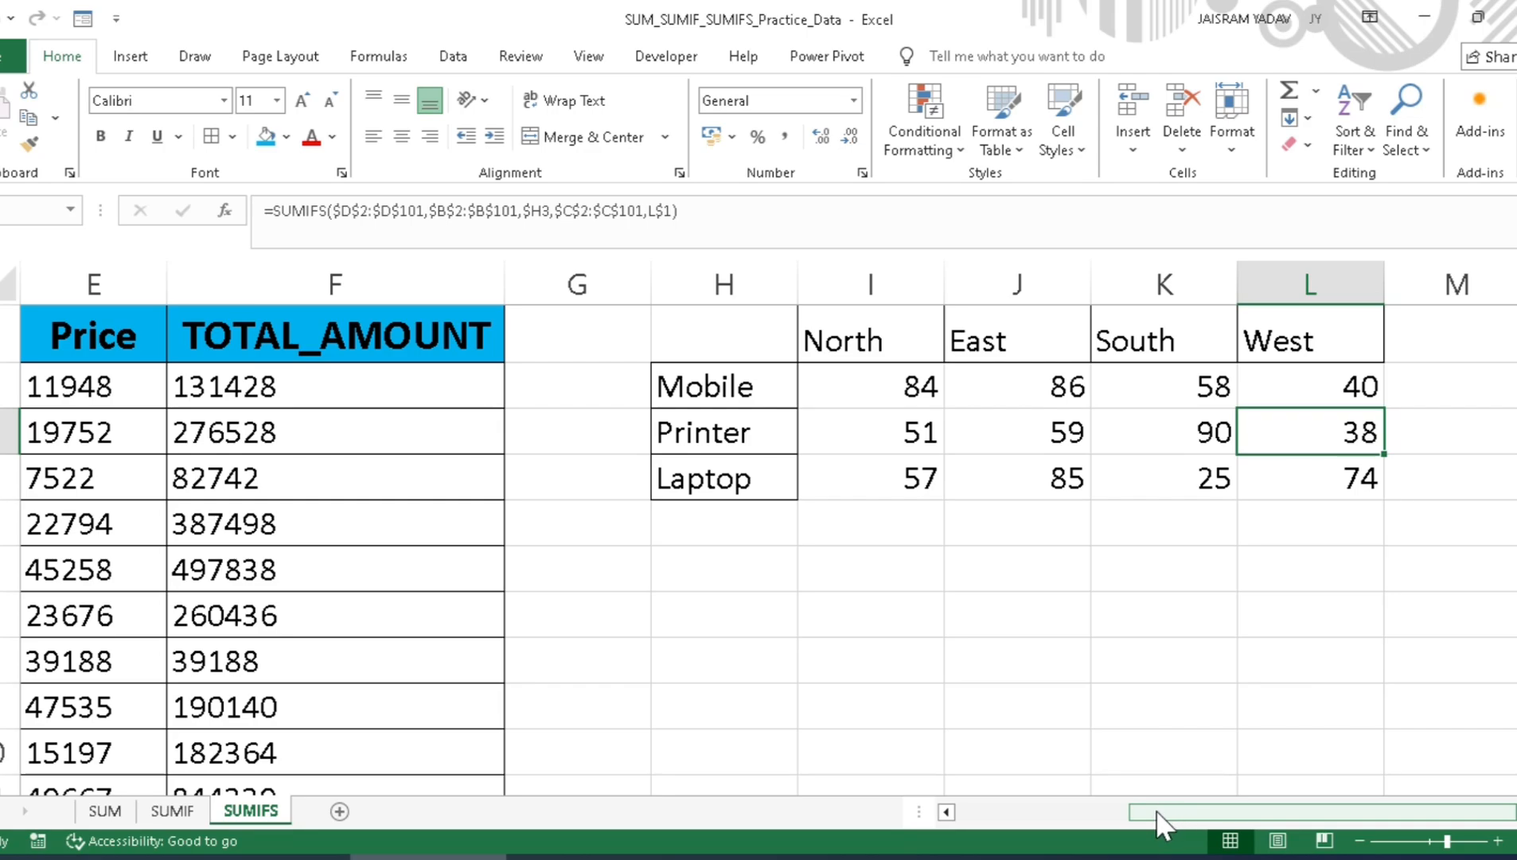
# Step: Turn on filters for the data table and filter Product Name to show only Mobile
pyautogui.moveTo(1158, 808); pyautogui.dragTo(966, 798)
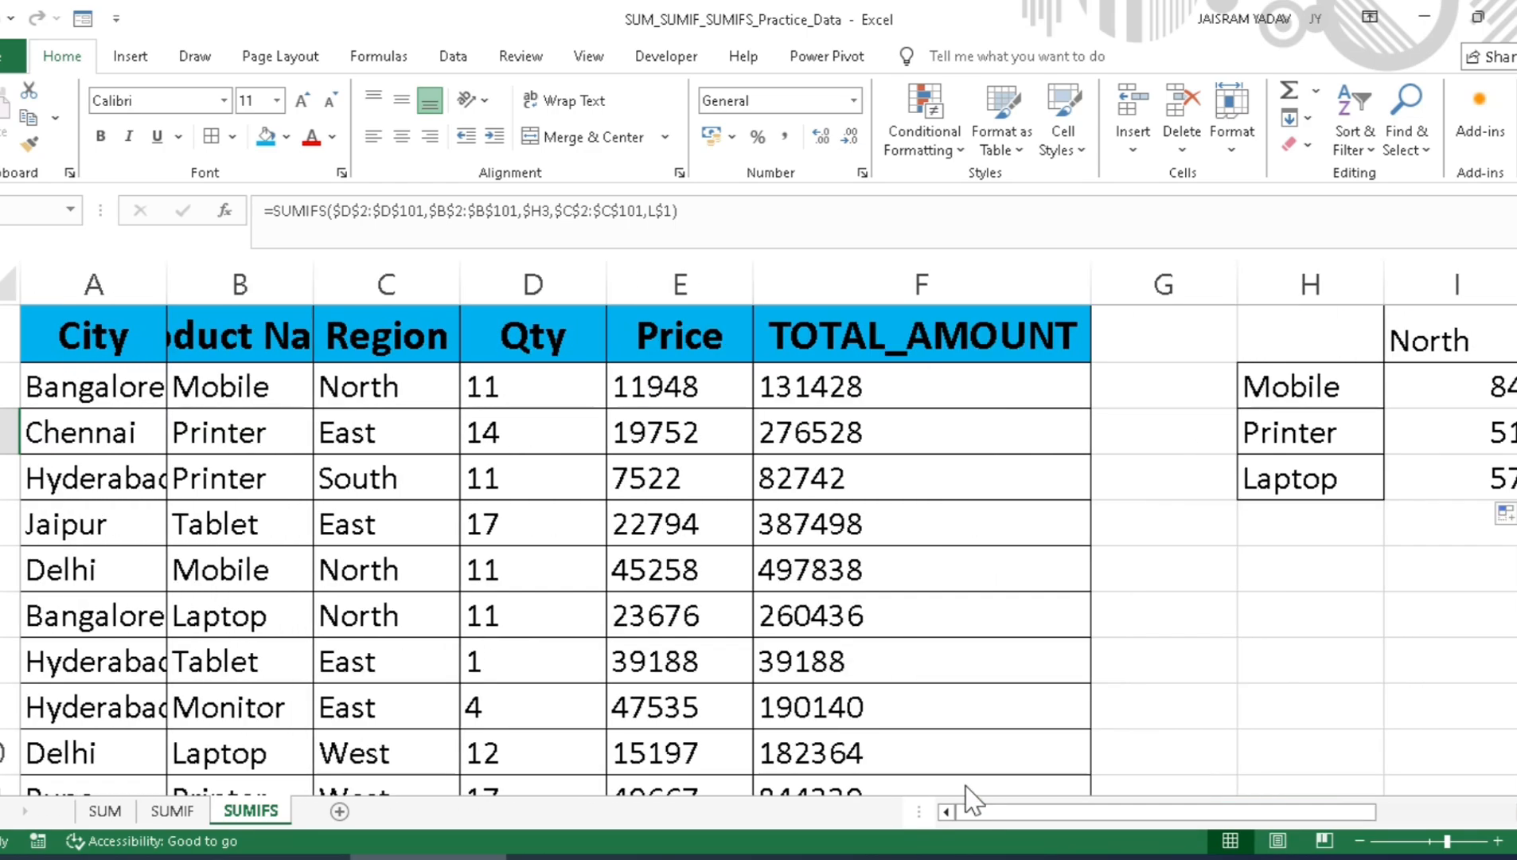
pyautogui.click(597, 260)
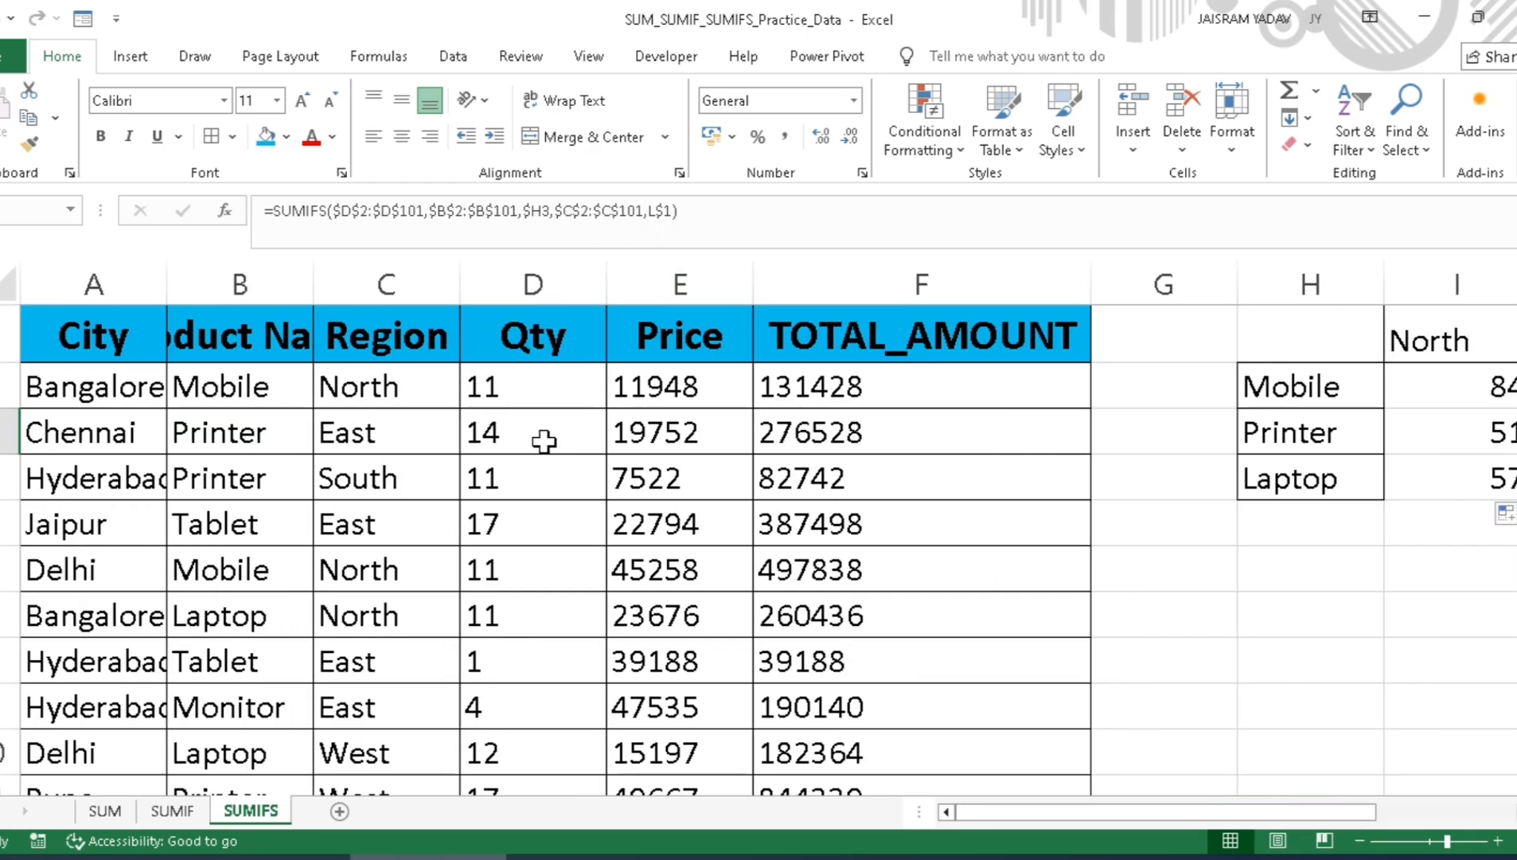
pyautogui.click(264, 335)
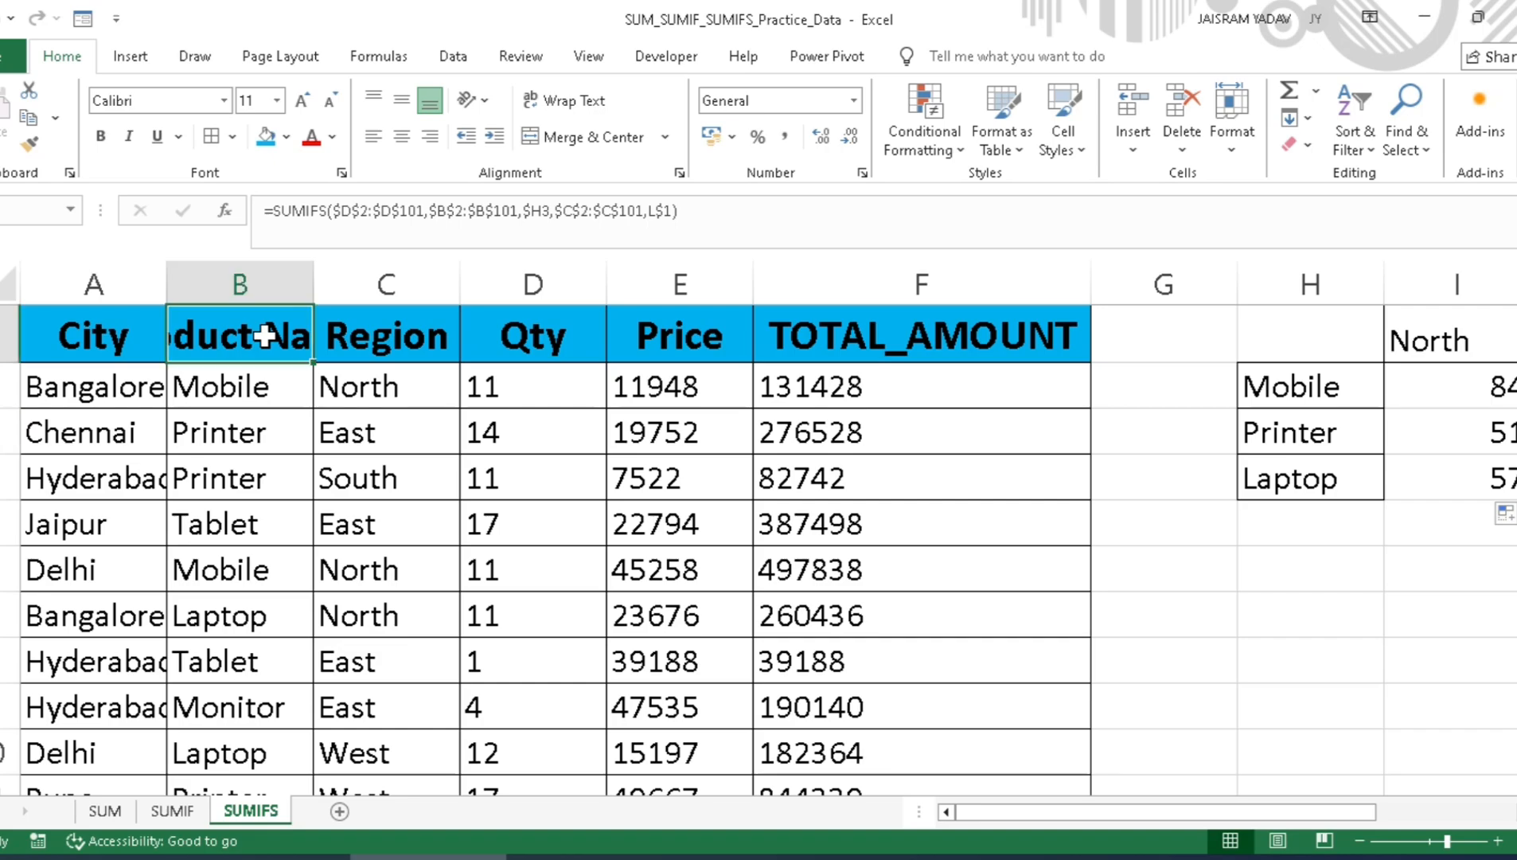
pyautogui.click(459, 62)
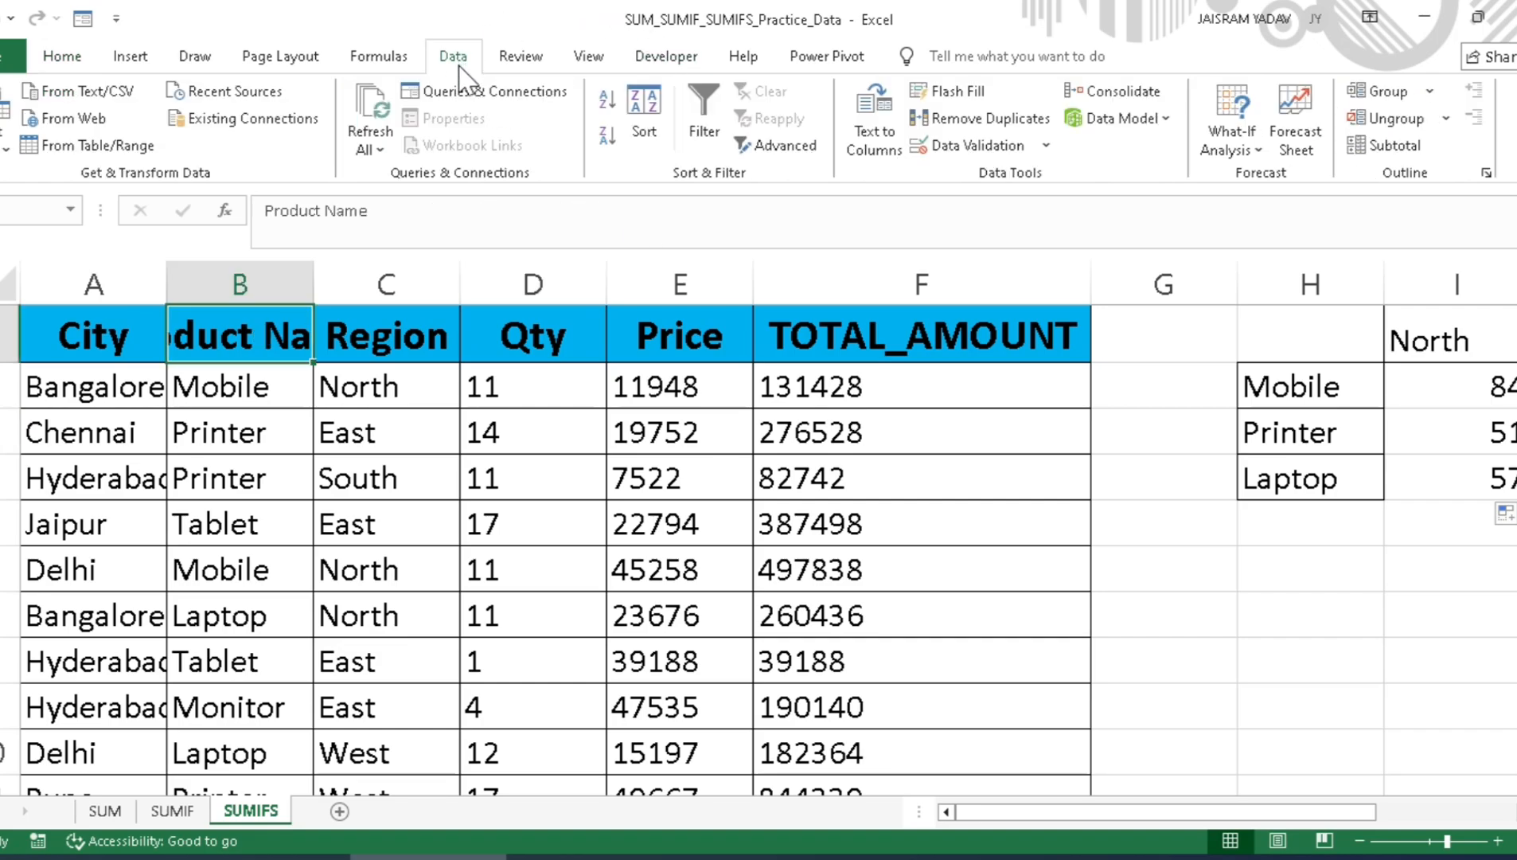
pyautogui.click(704, 111)
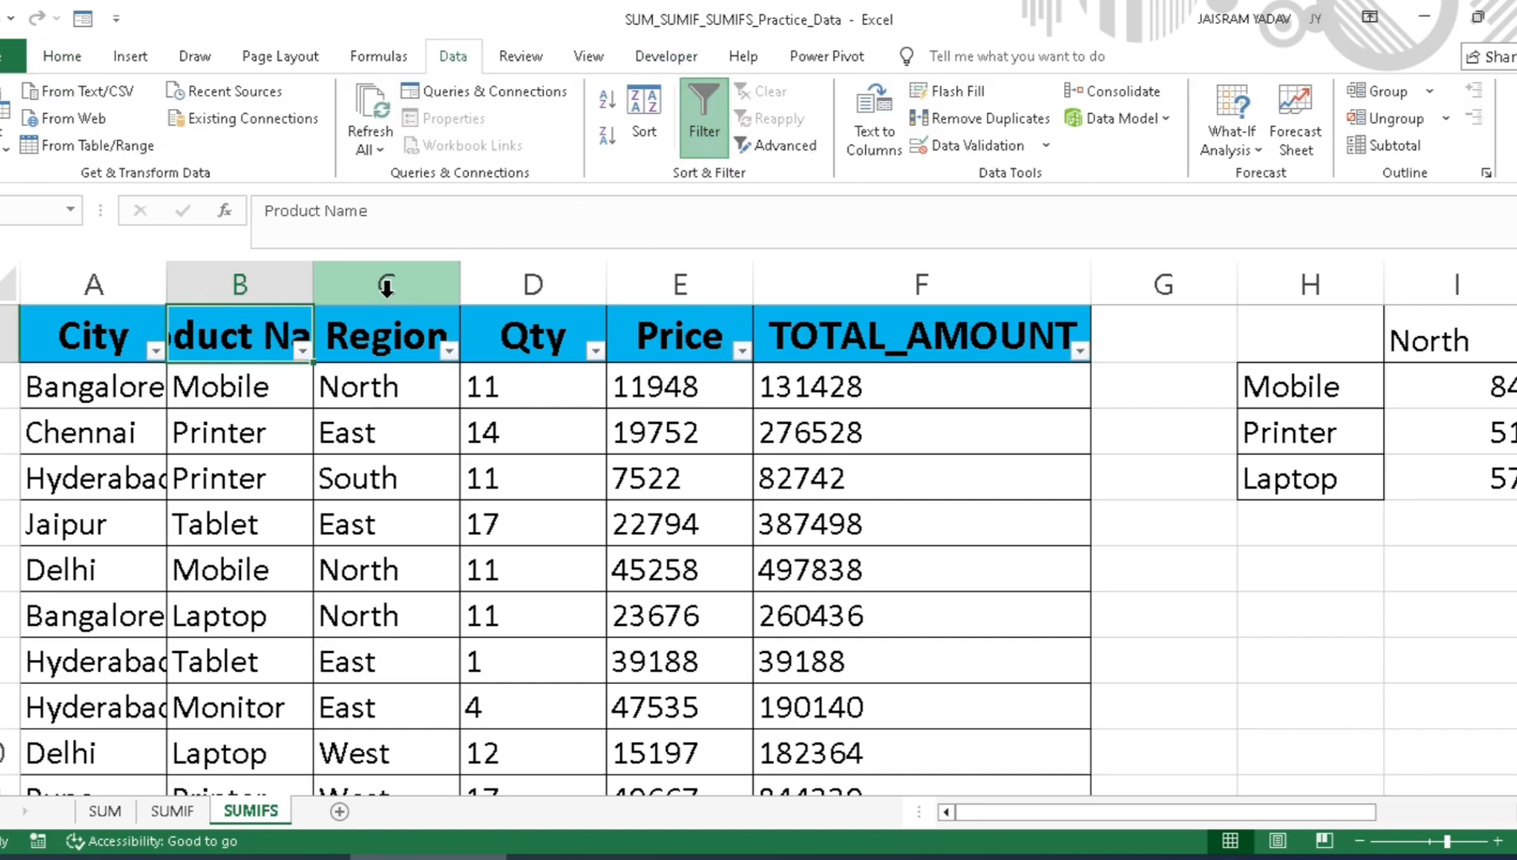
pyautogui.click(303, 350)
pyautogui.click(48, 594)
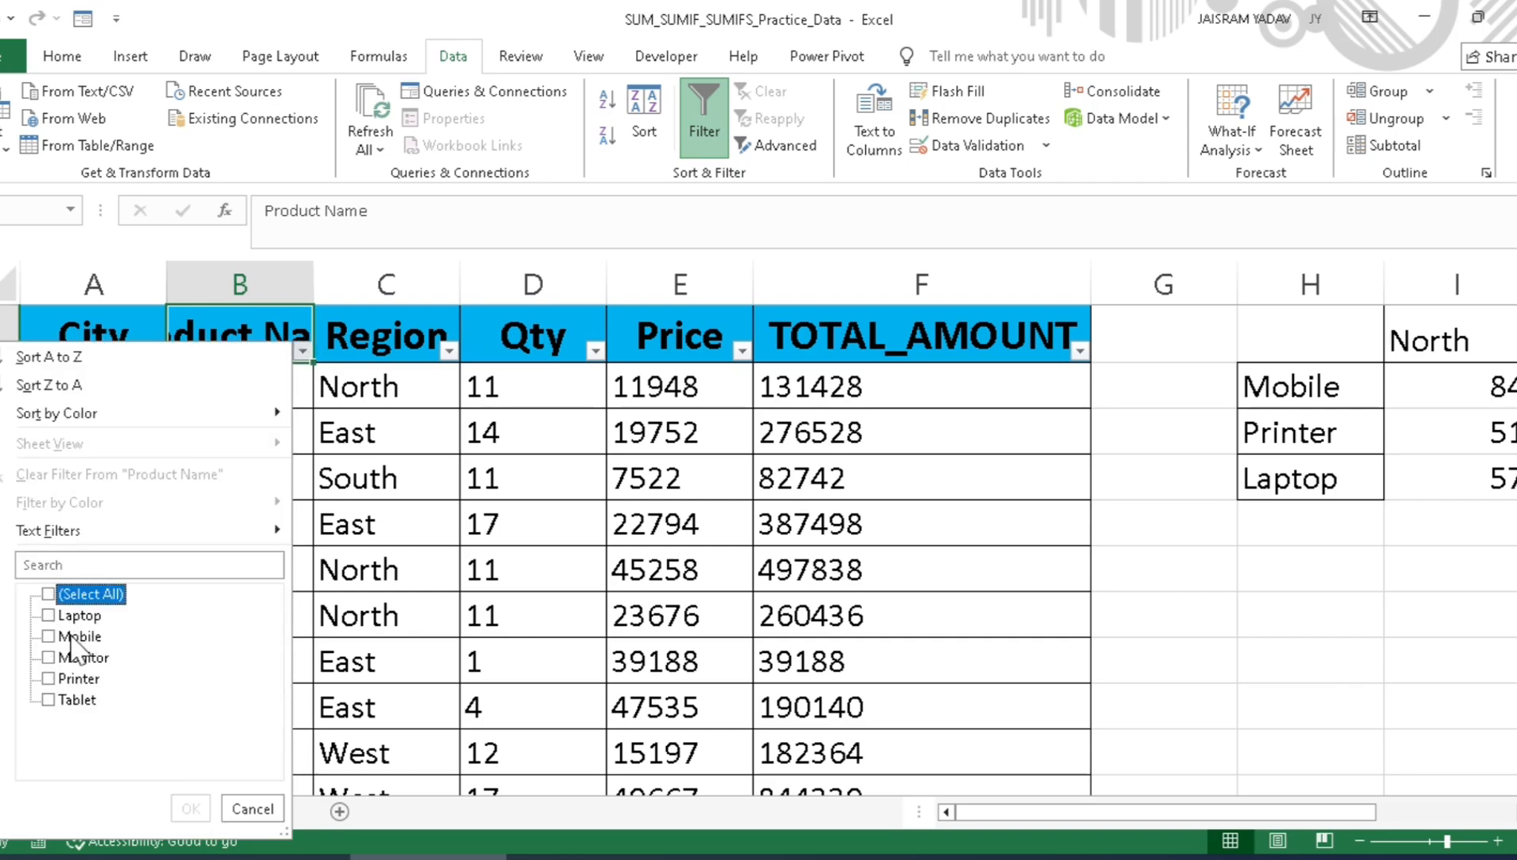
pyautogui.click(48, 636)
pyautogui.click(190, 808)
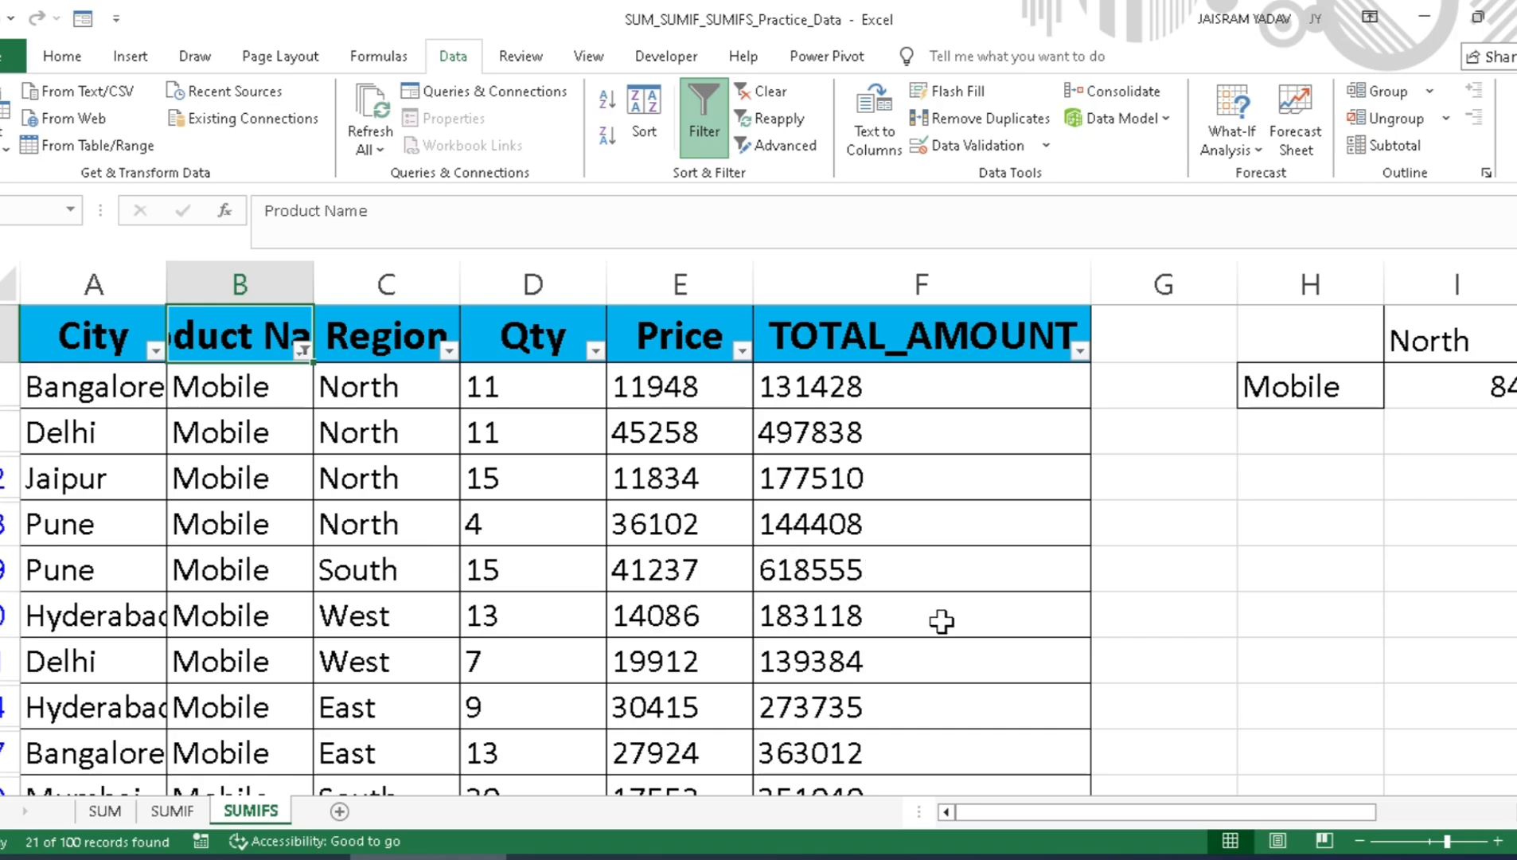
# Step: Filter the Region column to show only North
pyautogui.moveTo(1038, 813); pyautogui.dragTo(1003, 816)
pyautogui.click(449, 351)
pyautogui.click(195, 593)
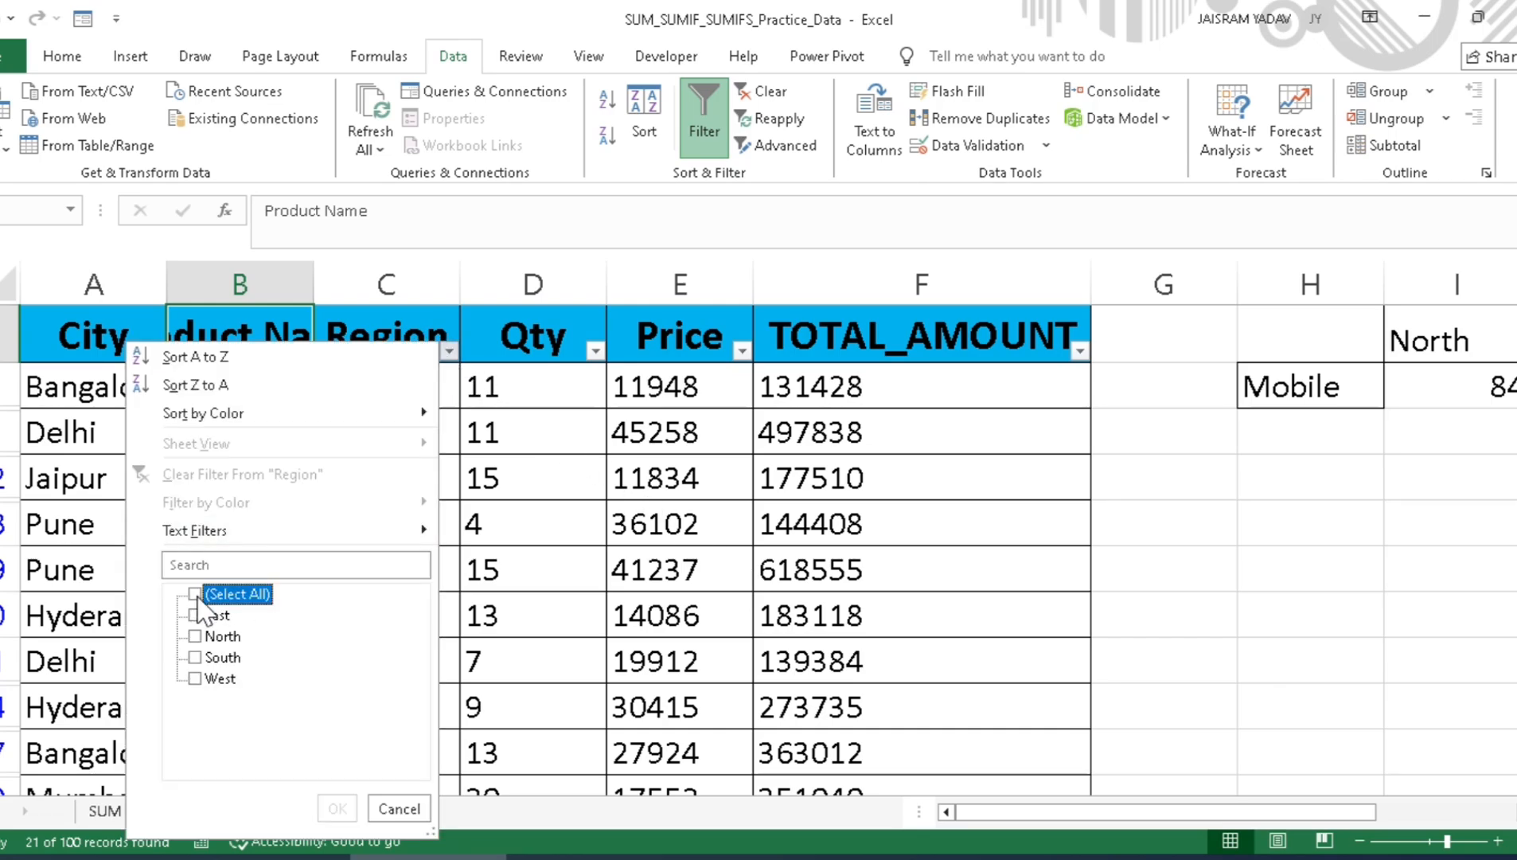
pyautogui.click(196, 637)
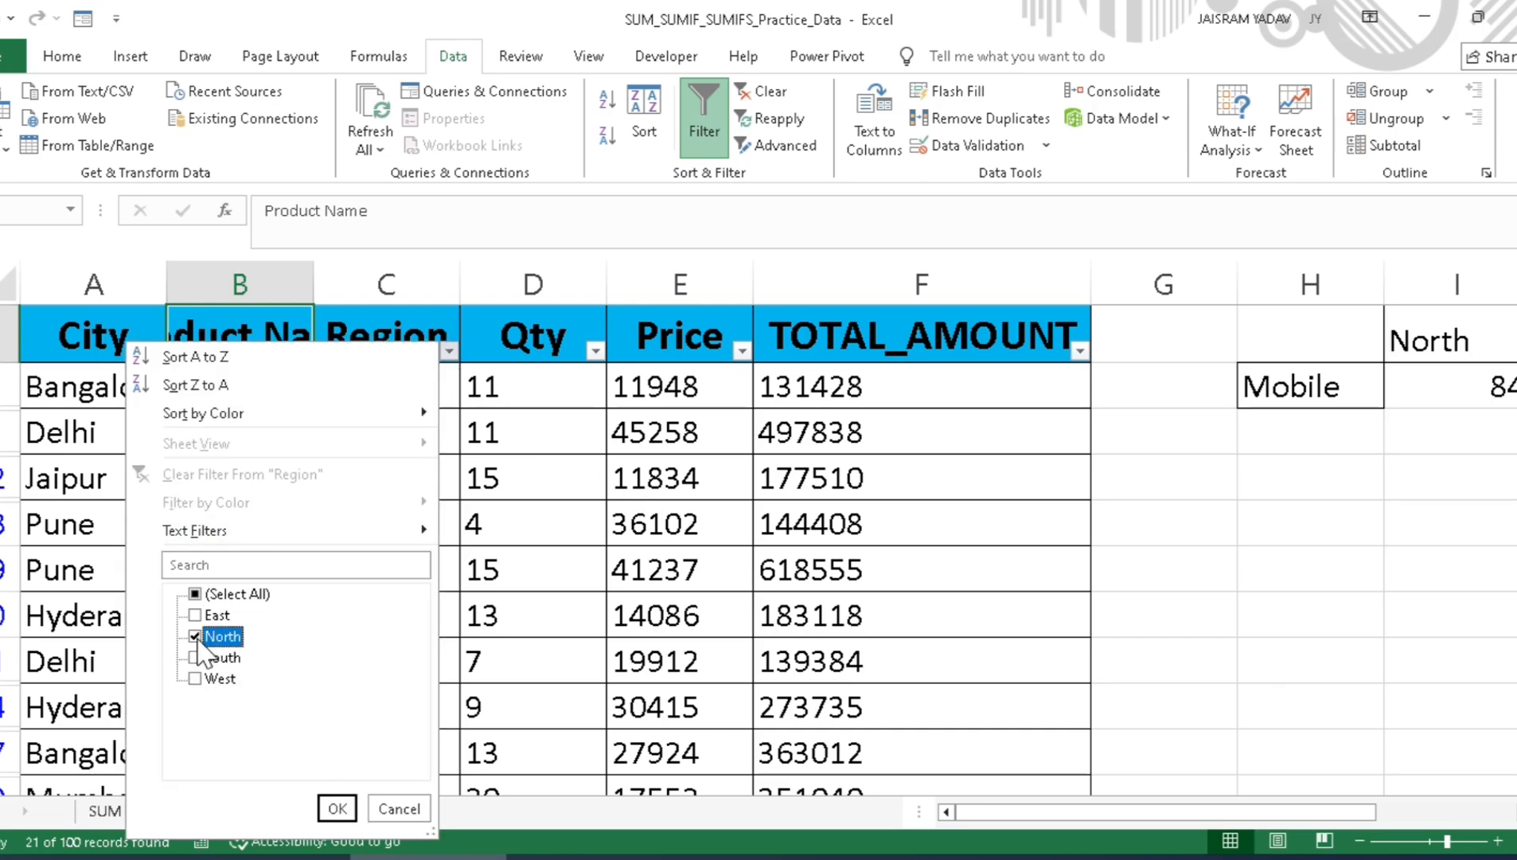
pyautogui.click(337, 808)
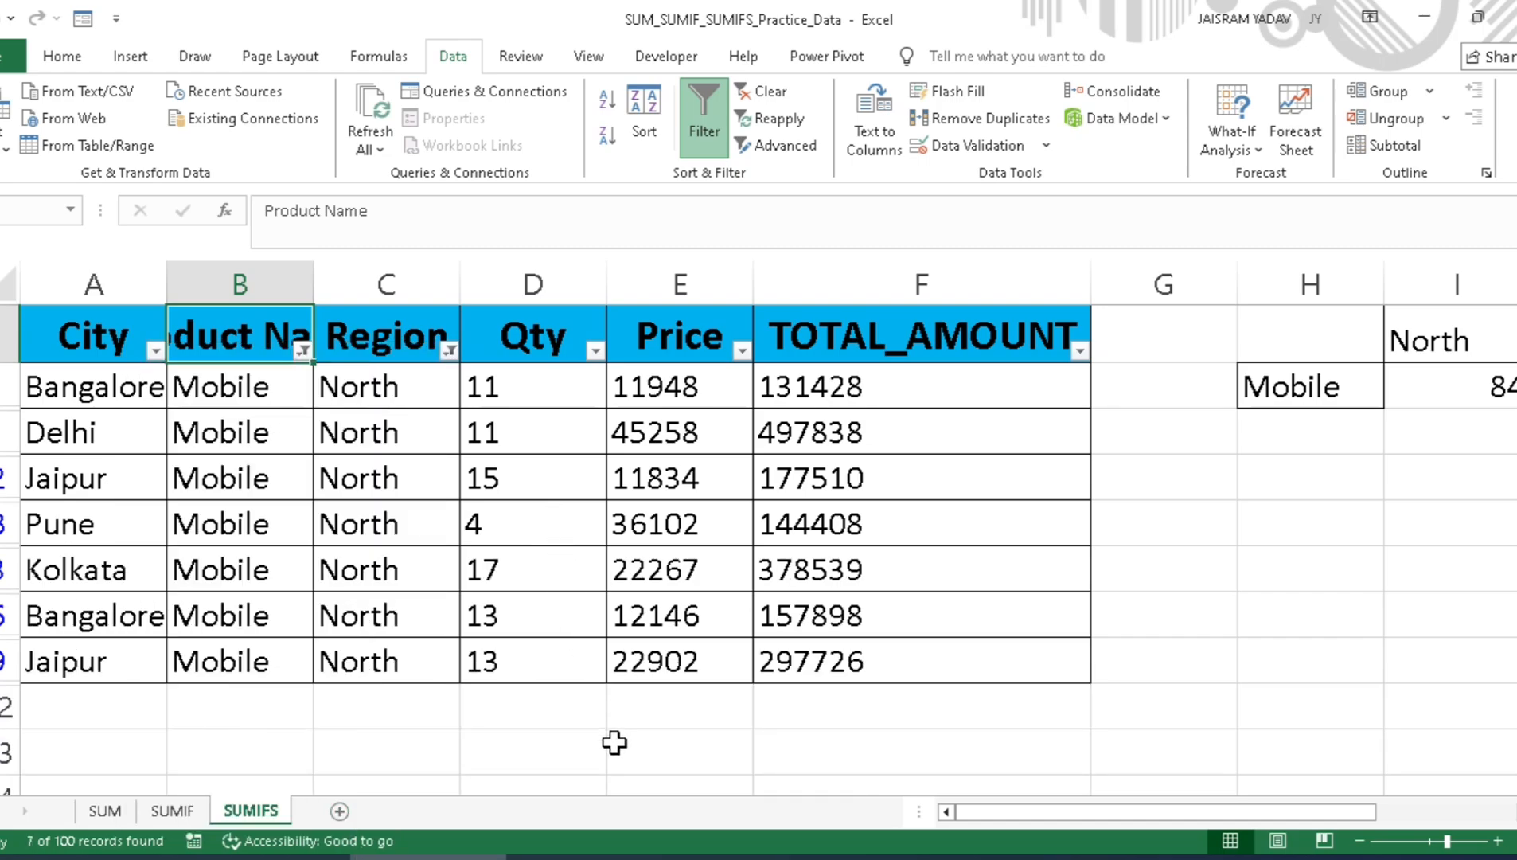
# Step: Try totalling the filtered Qty values with a plain SUM formula two rows below the data, and clear that cell
pyautogui.click(554, 758)
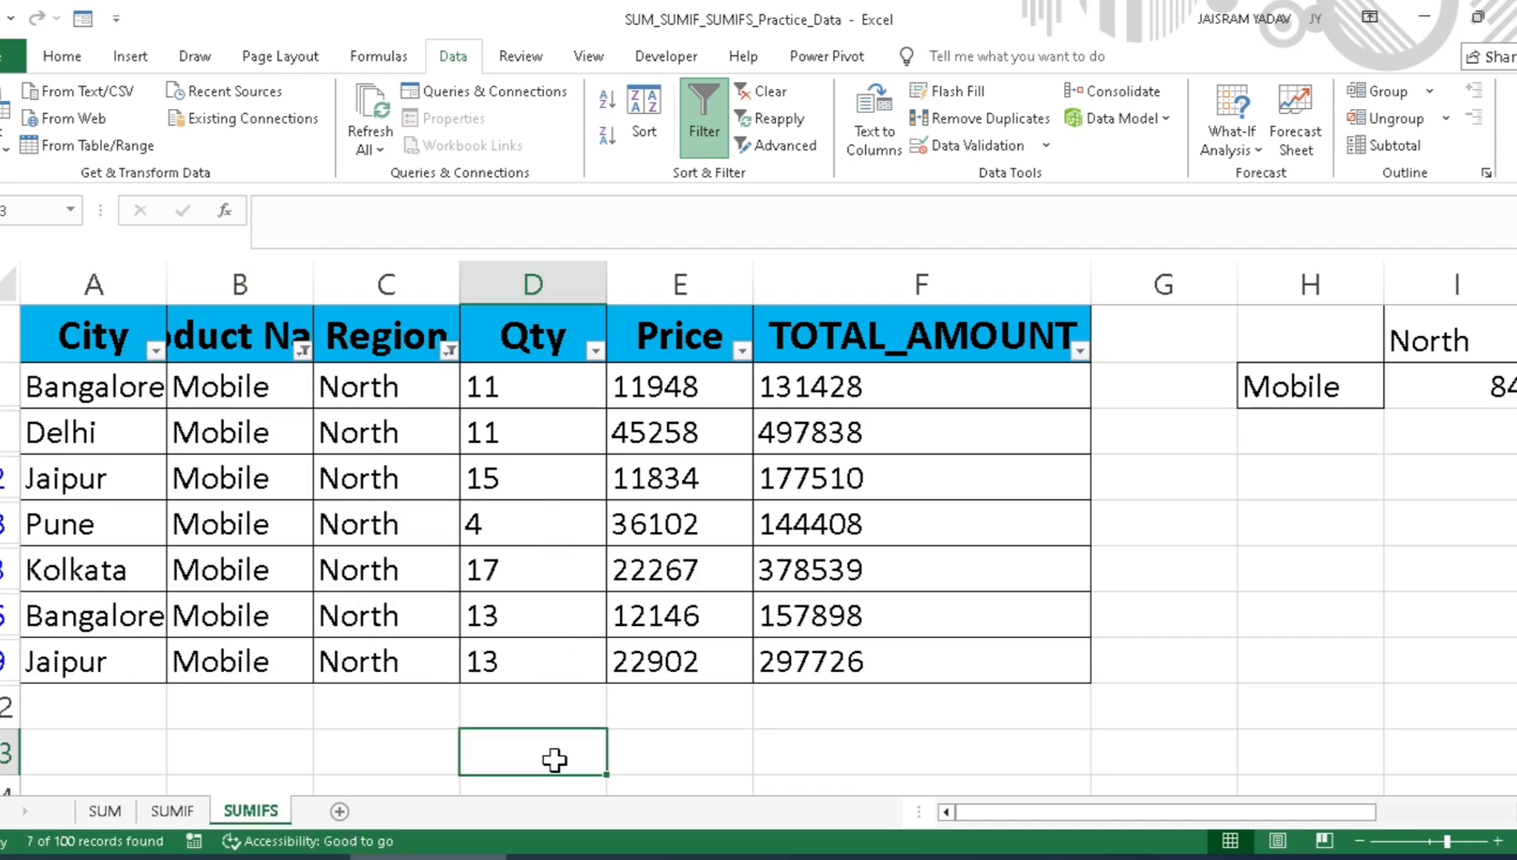
pyautogui.write('=sum')
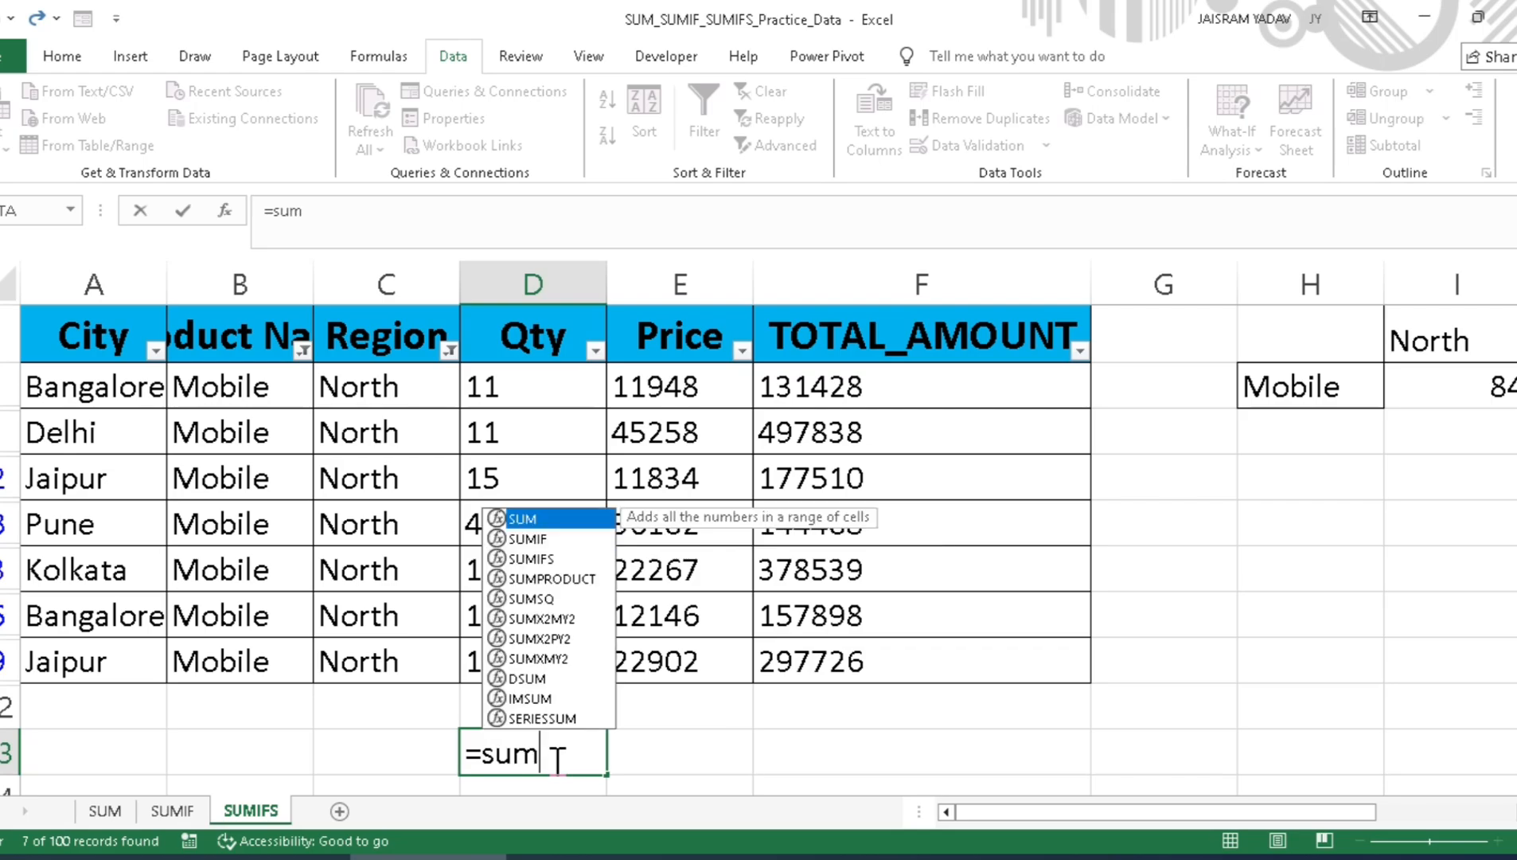
pyautogui.press('Tab')
pyautogui.press('Up')
pyautogui.press('Up')
pyautogui.press('Up')
pyautogui.press('Up')
pyautogui.press('Up')
pyautogui.press('Up')
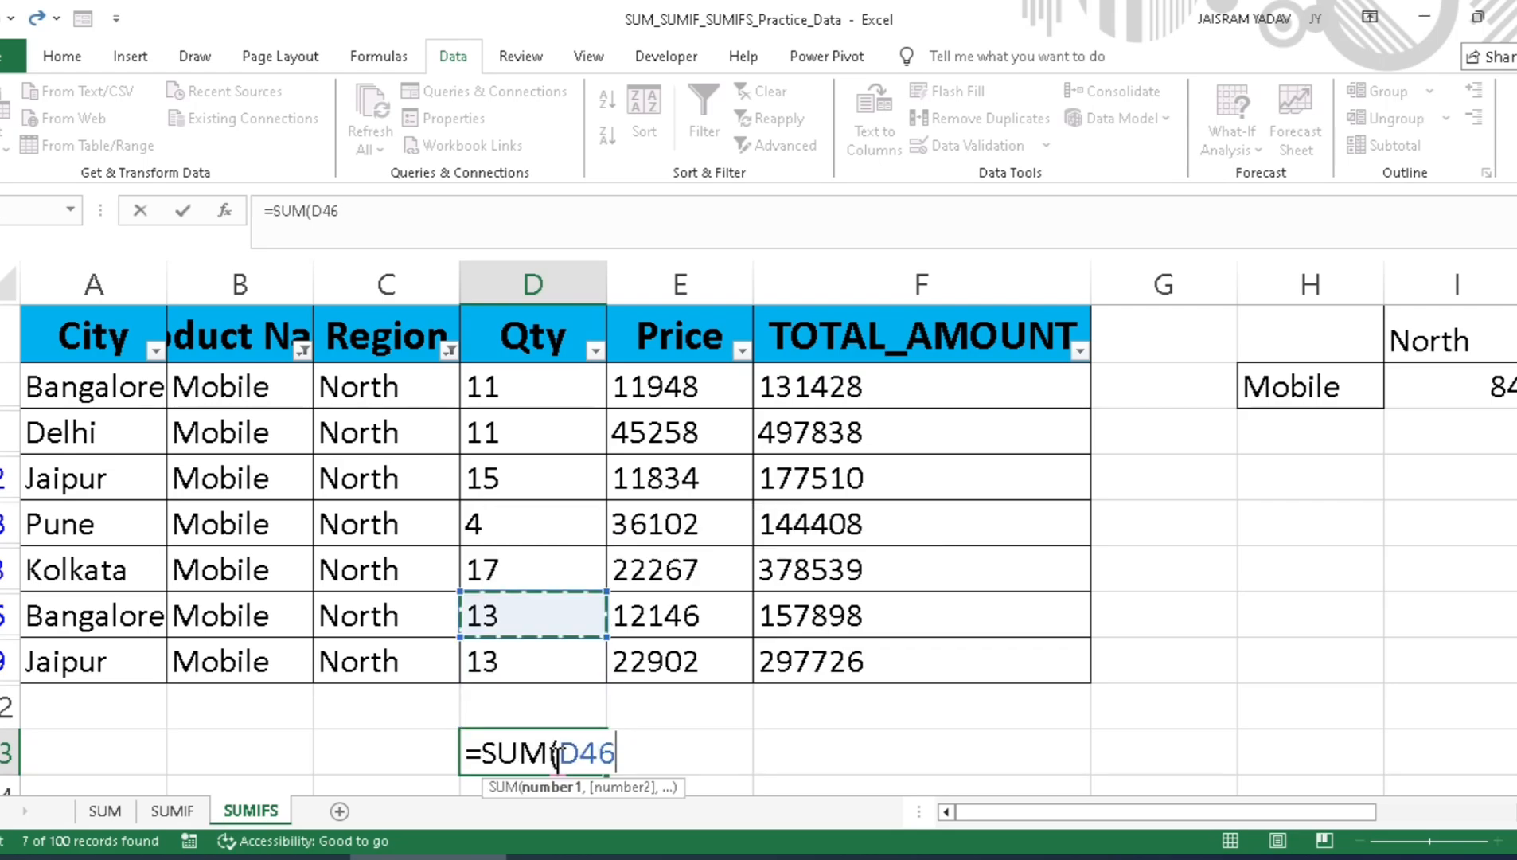
pyautogui.press('Up')
pyautogui.press('Up')
pyautogui.hotkey('shift', 'Down')
pyautogui.hotkey('shift', 'Down')
pyautogui.hotkey('shift', 'Down')
pyautogui.hotkey('shift', 'Down')
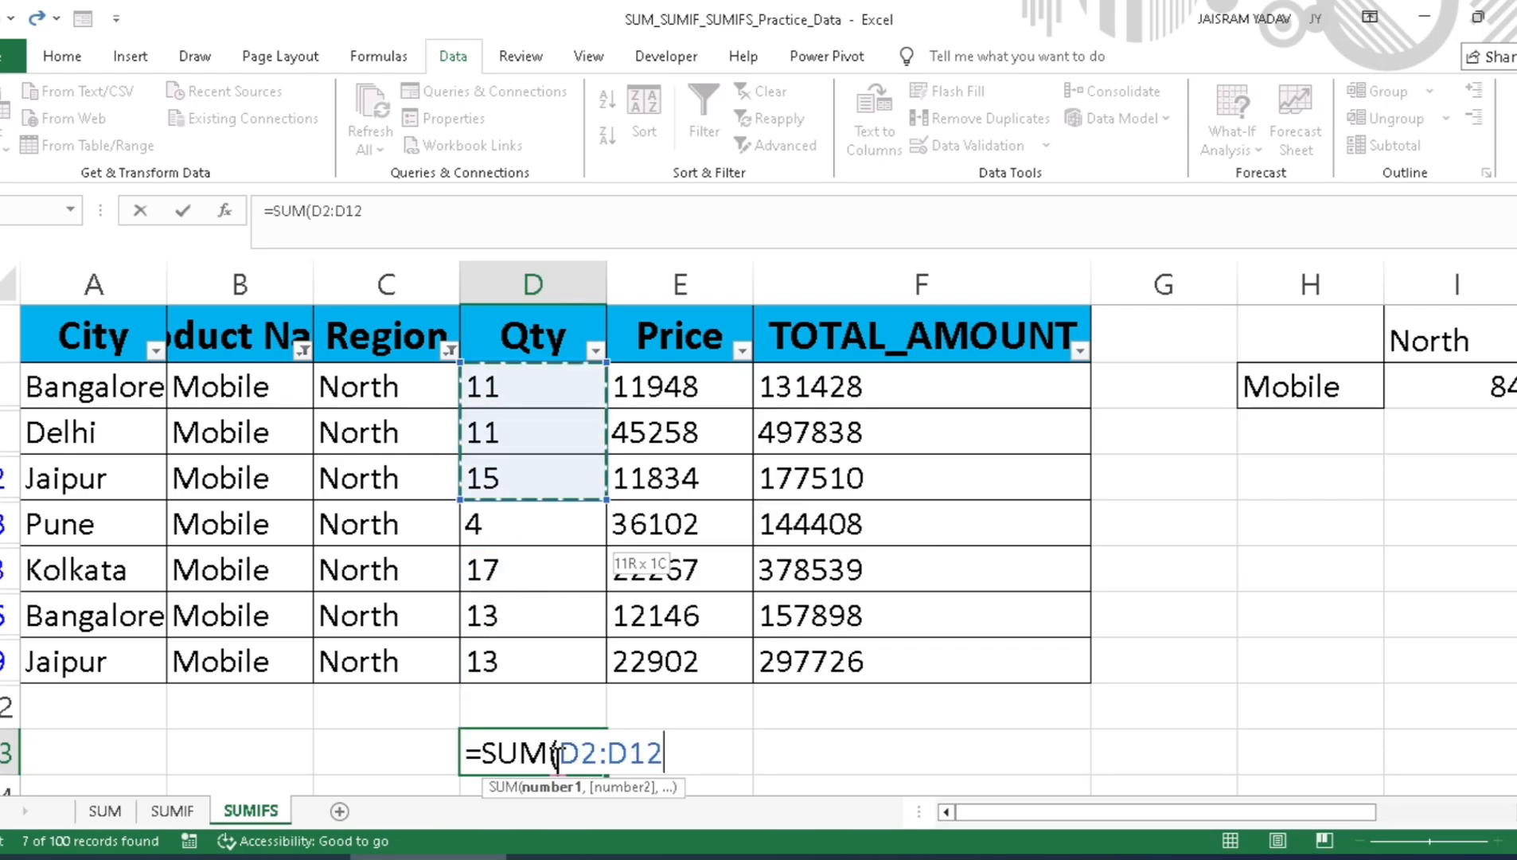
pyautogui.hotkey('shift', 'Down')
pyautogui.hotkey('shift', 'Down')
pyautogui.press('Return')
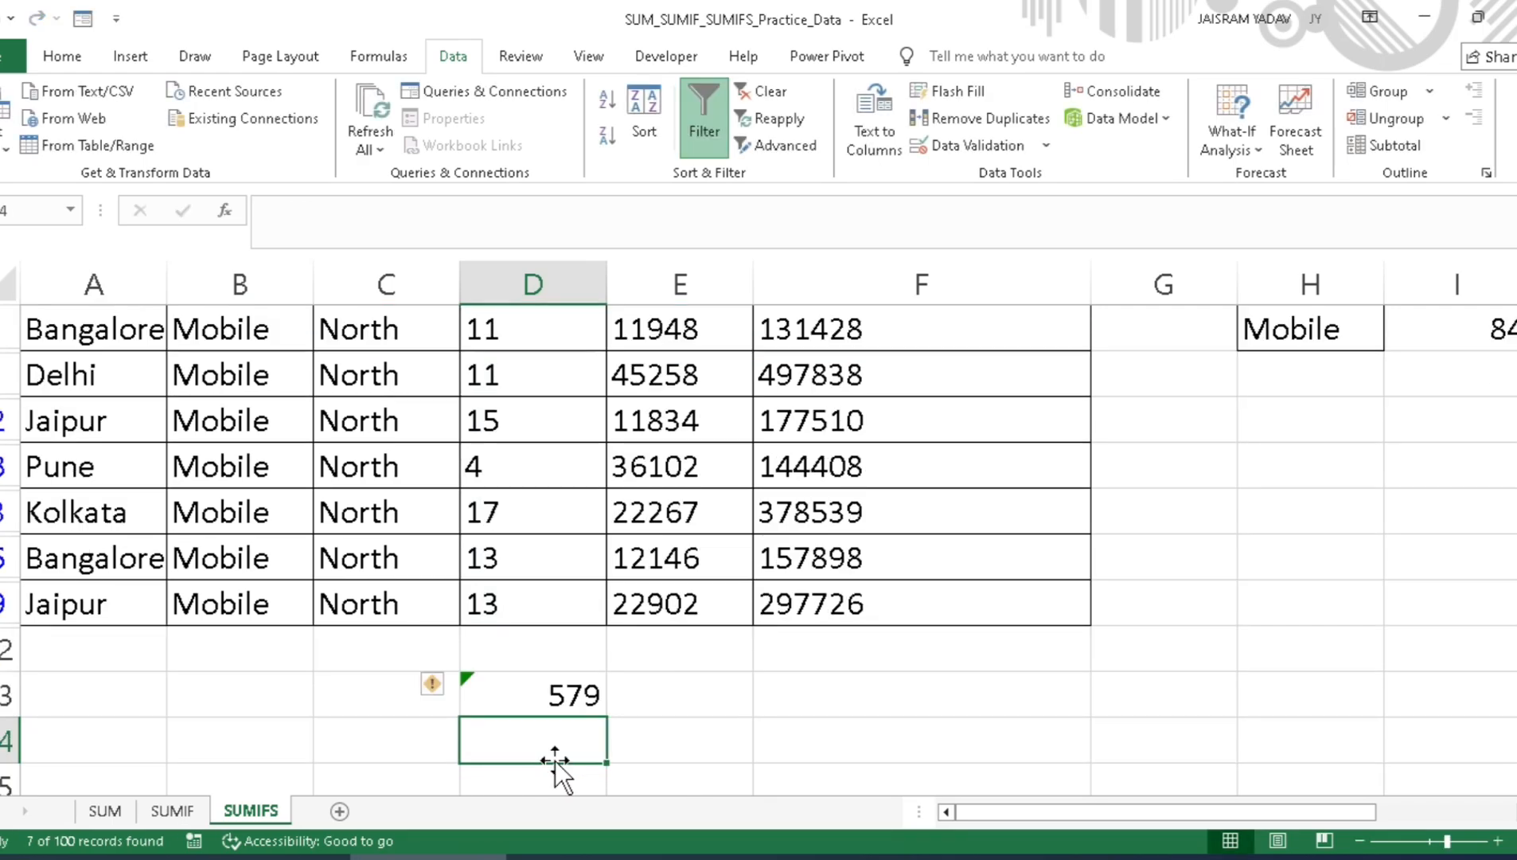
pyautogui.press('Up')
pyautogui.press('Delete')
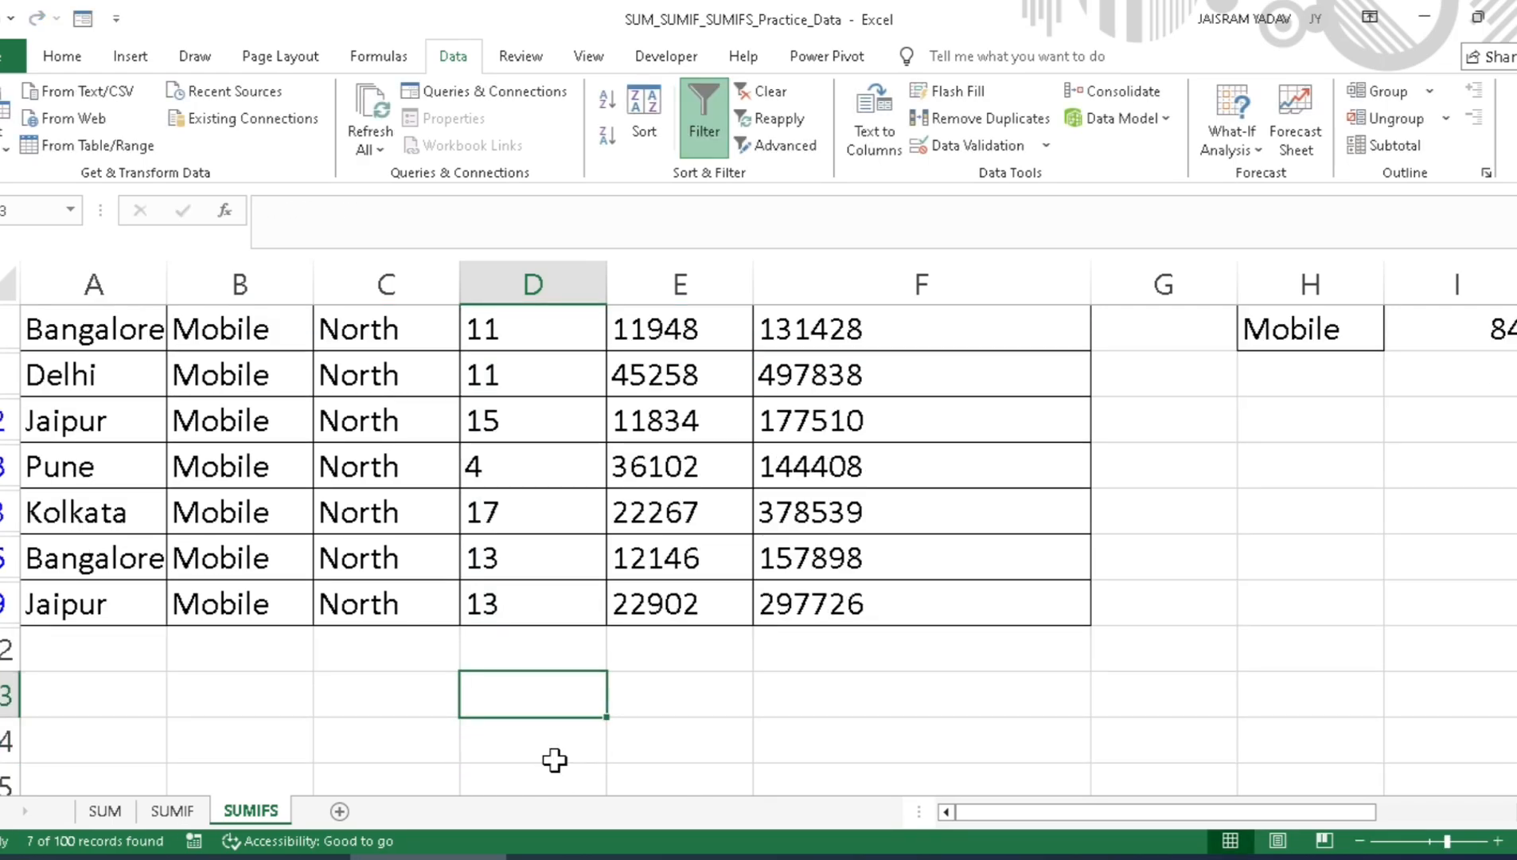
# Step: Start a SUBTOTAL formula in the Qty column two rows below the data, using function number 9 (SUM)
pyautogui.write('=')
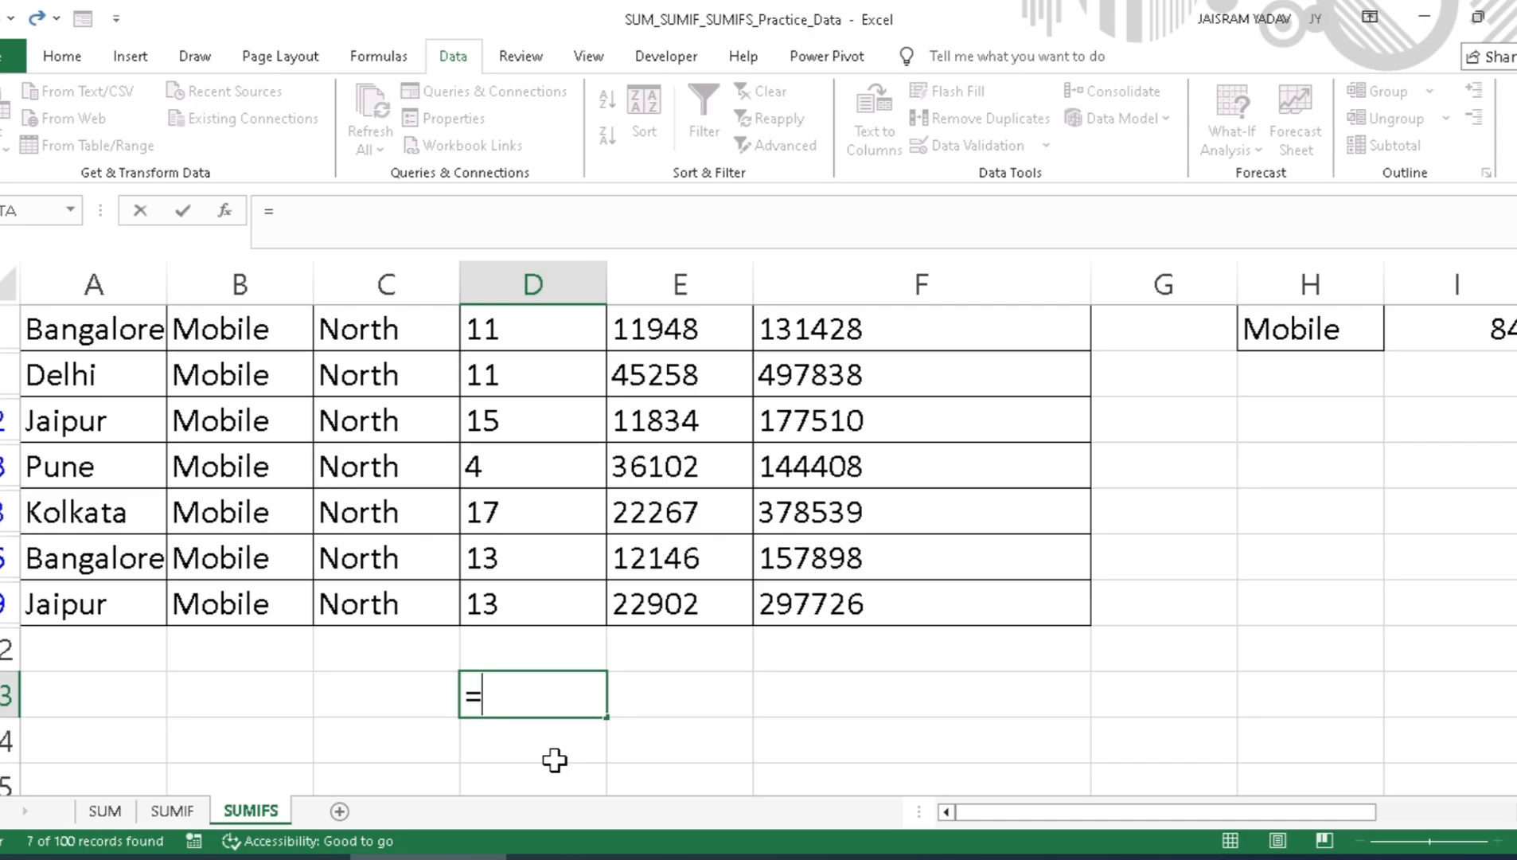
pyautogui.write('sub')
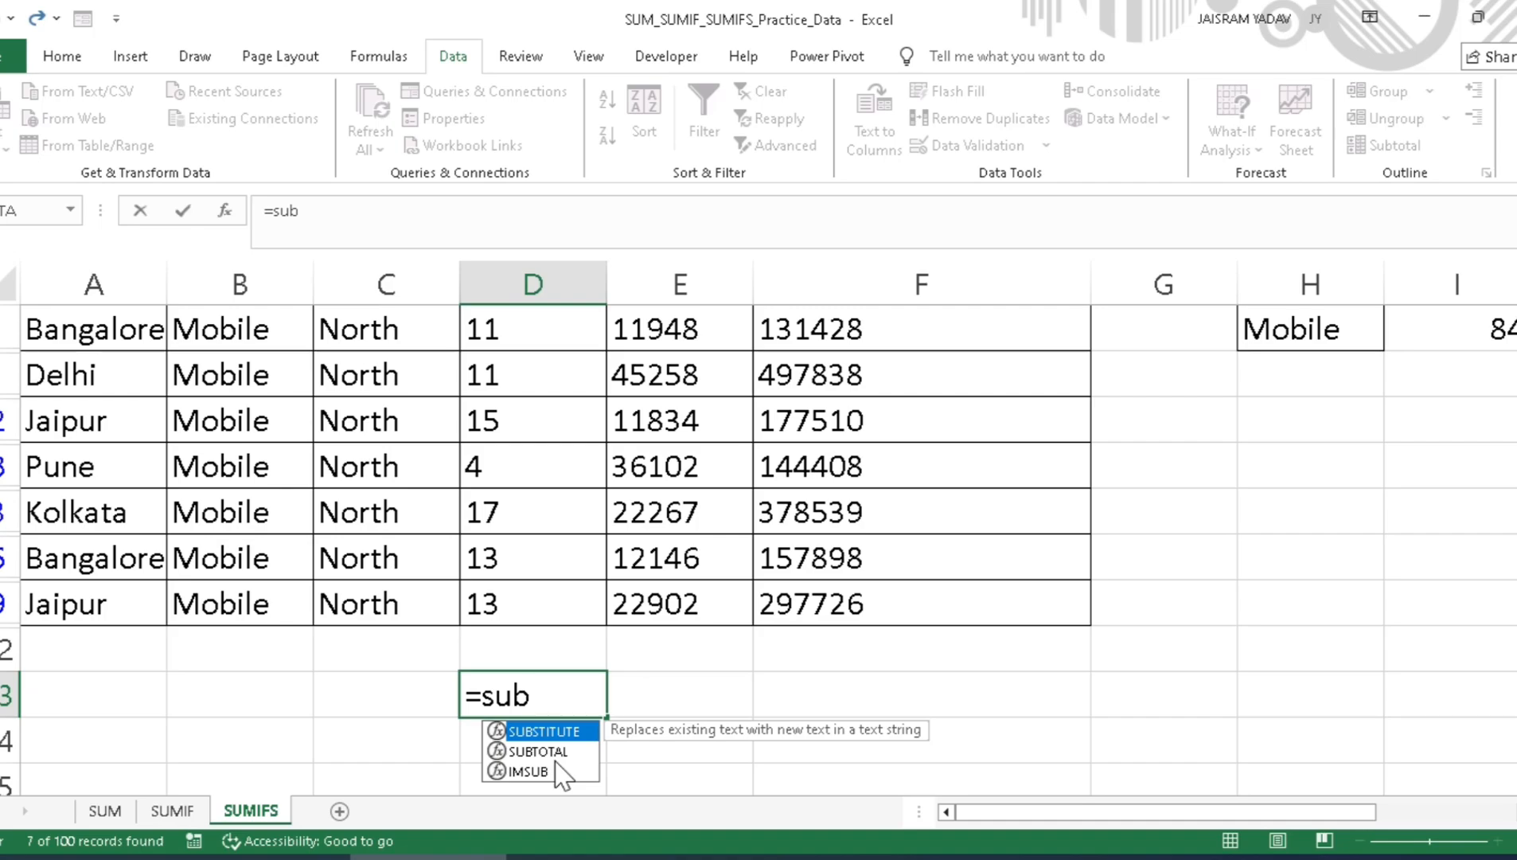
pyautogui.doubleClick(555, 753)
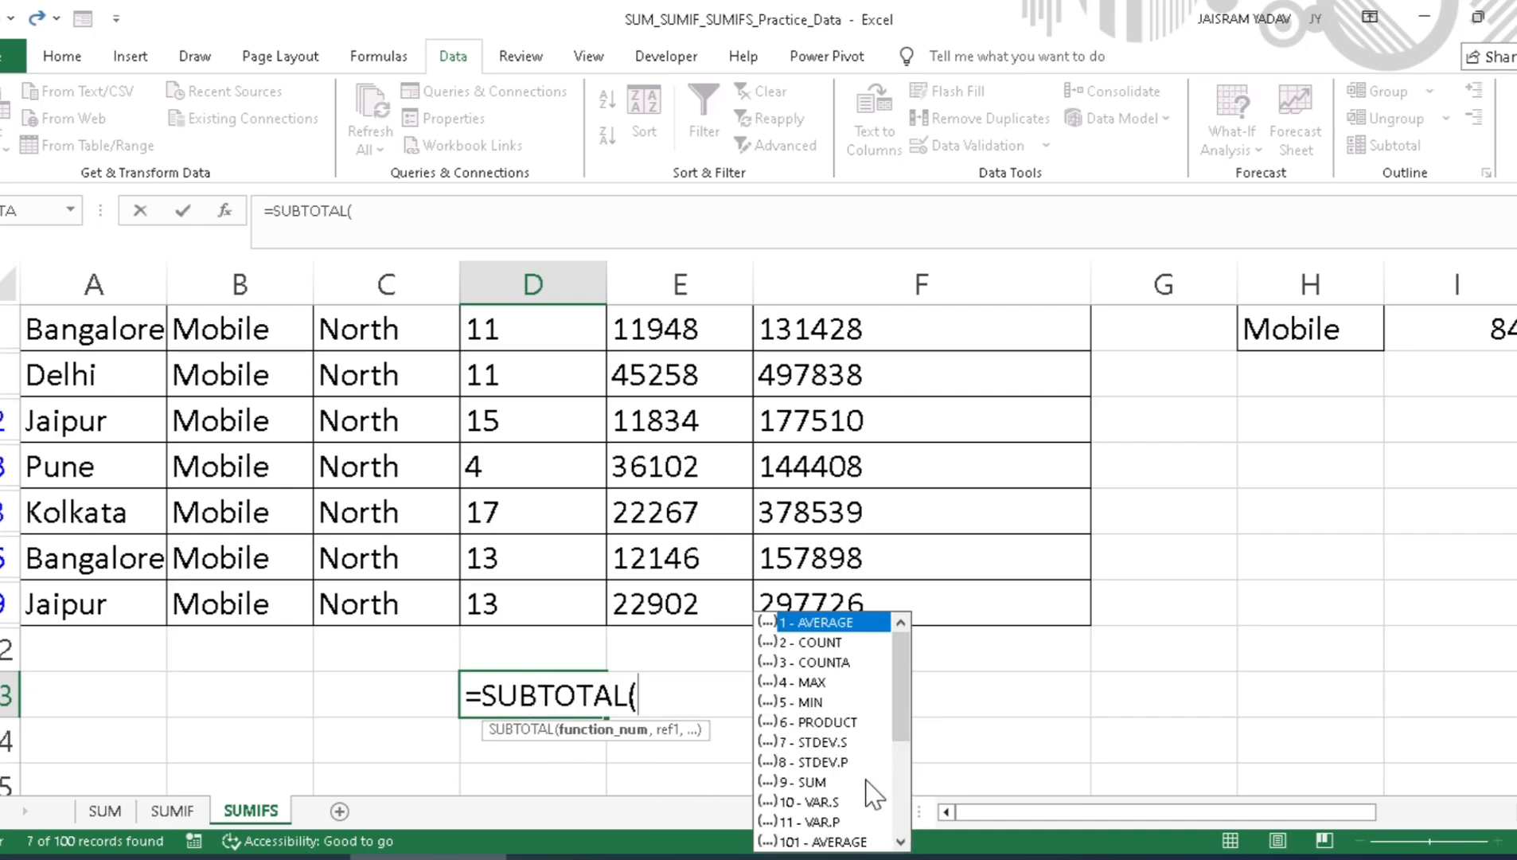
pyautogui.click(800, 786)
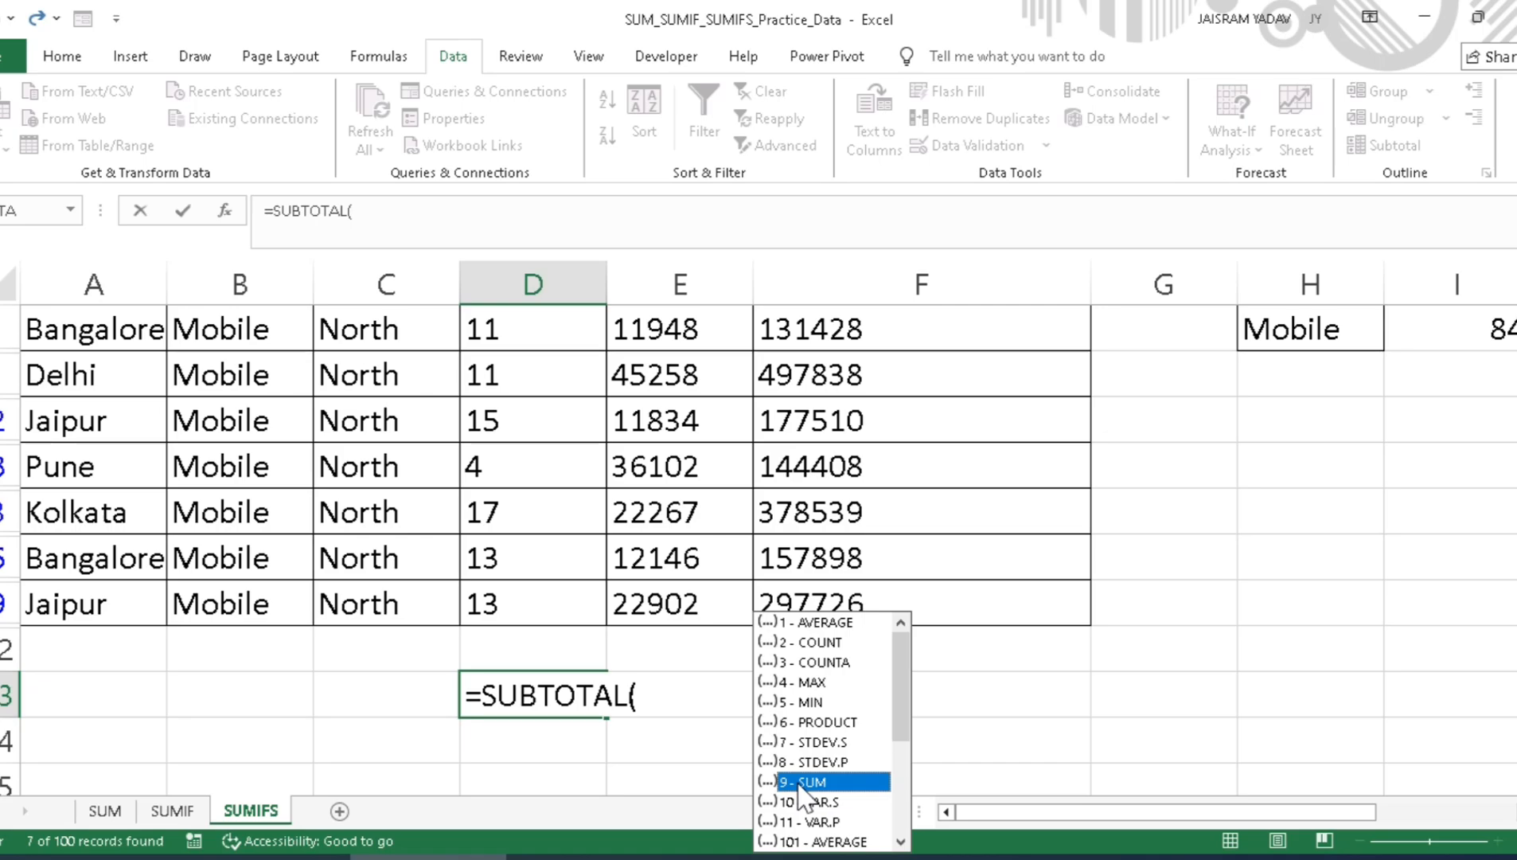
pyautogui.doubleClick(804, 788)
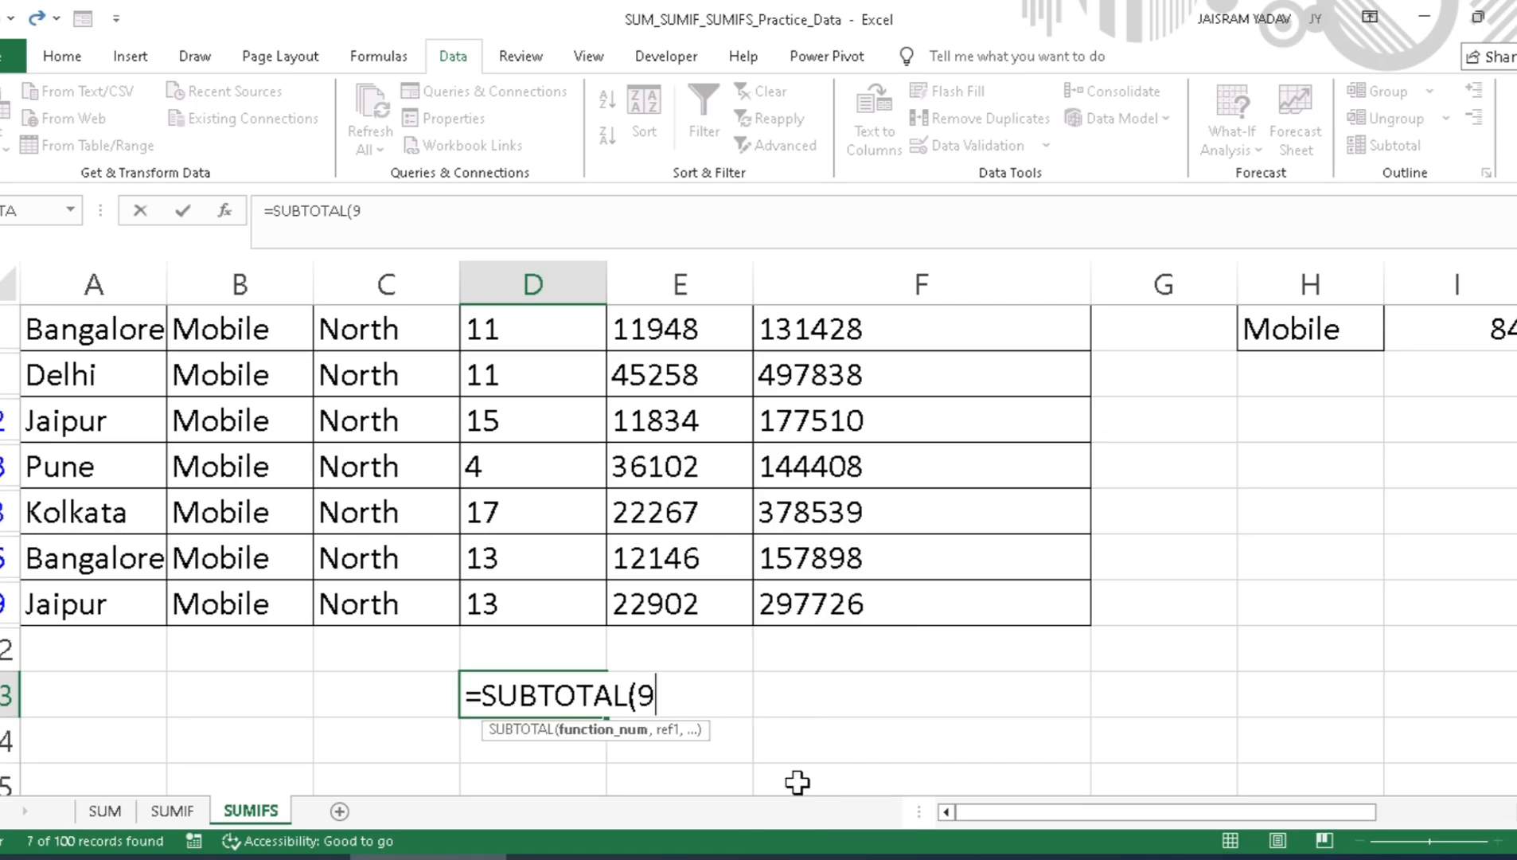
# Step: Complete the SUBTOTAL formula with the filtered Qty range D2:D49, leaving out the header cell
pyautogui.write(',')
pyautogui.press('Up')
pyautogui.press('Up')
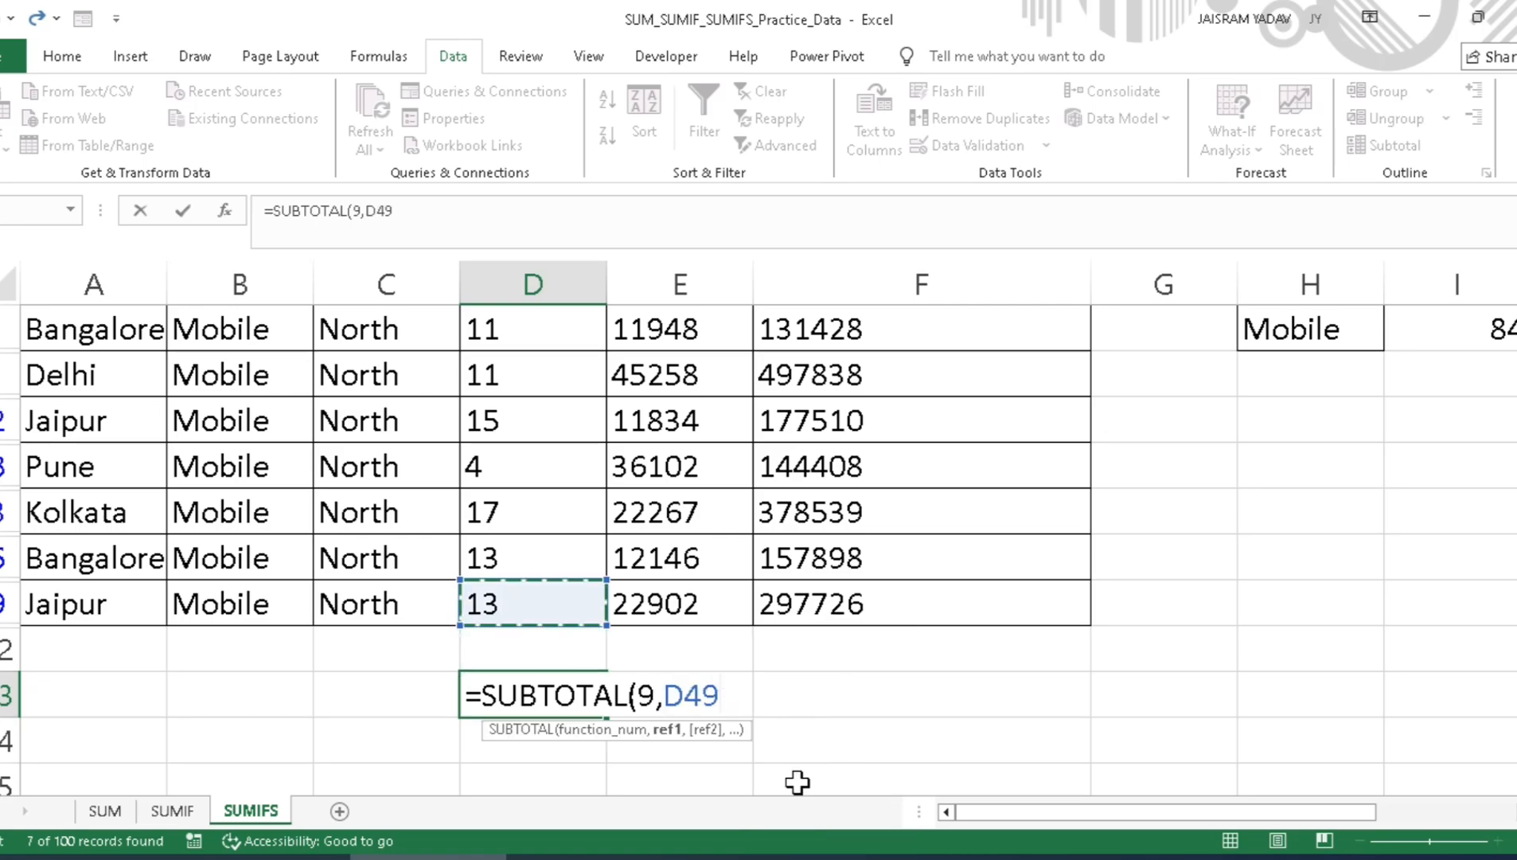
pyautogui.hotkey('shift', 'Up')
pyautogui.hotkey('shift', 'Up')
pyautogui.hotkey('shift', 'Up')
pyautogui.hotkey('shift', 'Up')
pyautogui.hotkey('shift', 'Up')
pyautogui.hotkey('shift', 'Up')
pyautogui.hotkey('shift', 'Up')
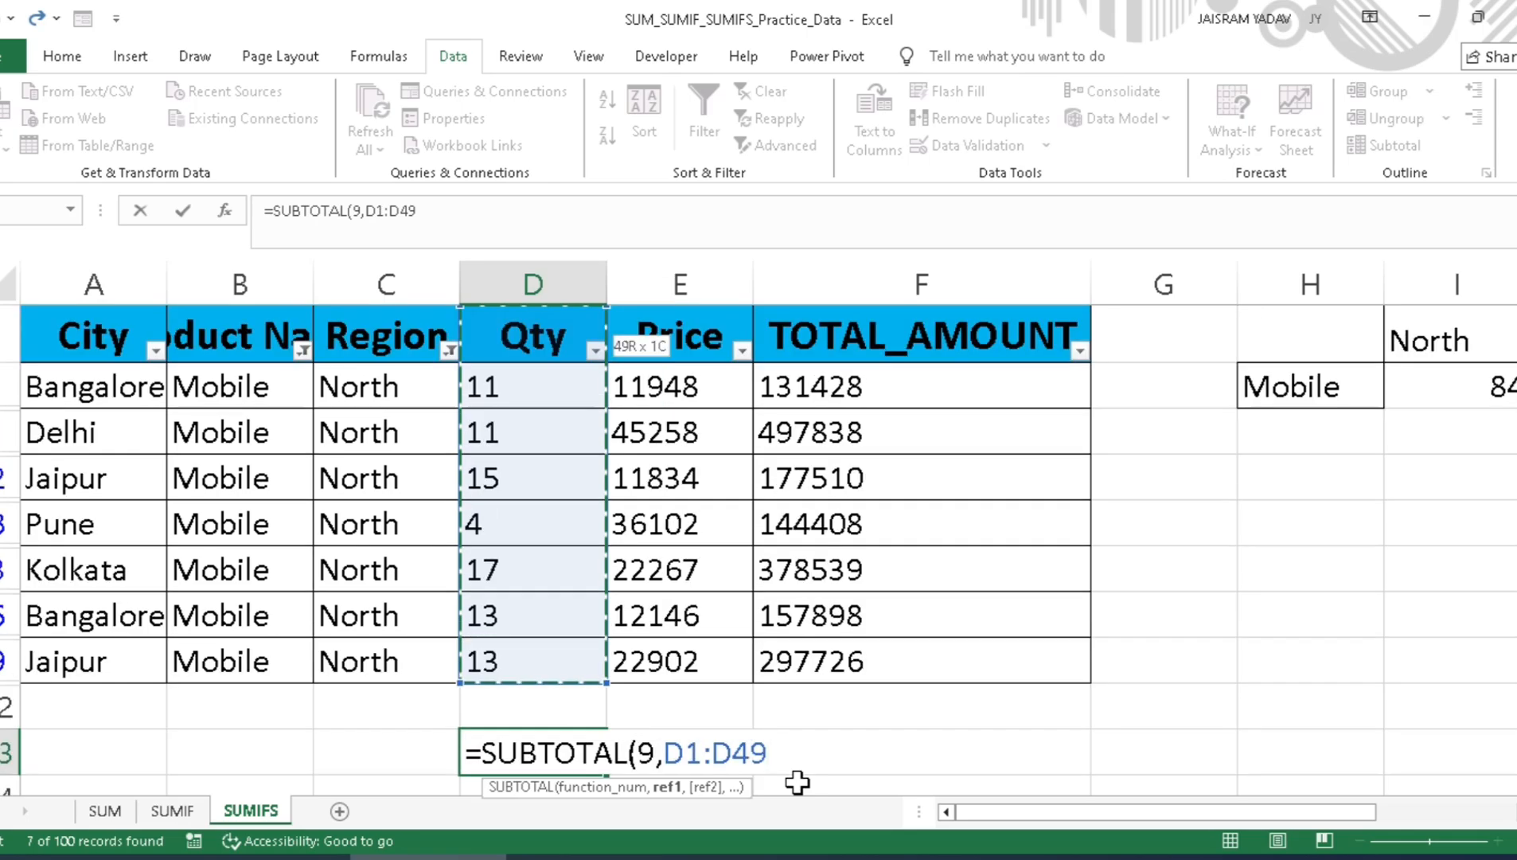
pyautogui.hotkey('shift', 'Down')
pyautogui.press('Return')
pyautogui.press('Up')
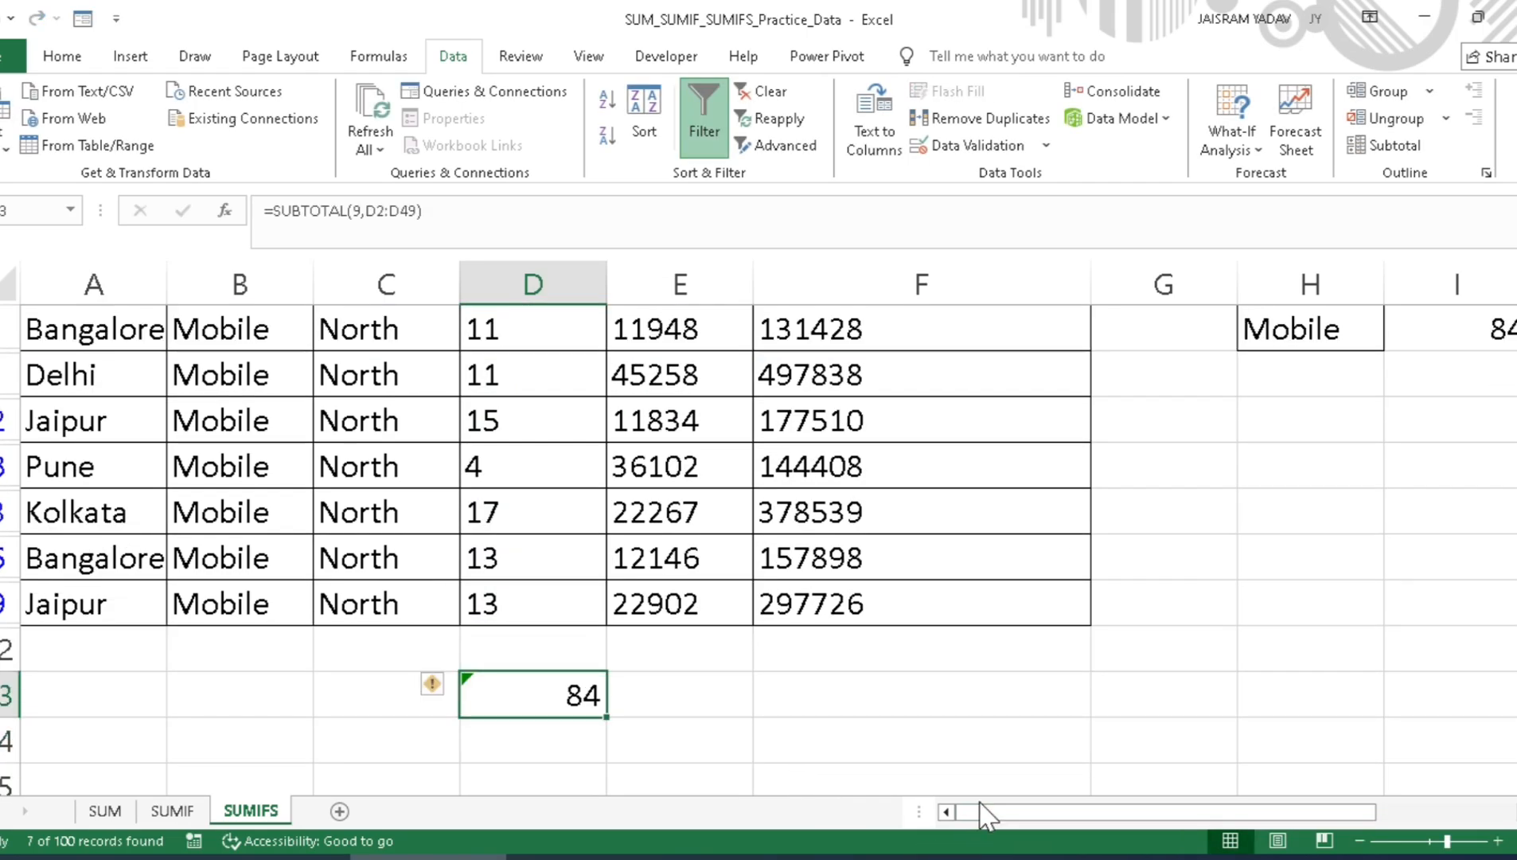
# Step: Compare the filtered Qty subtotal with the Mobile and North value in the SUMIFS grid
pyautogui.moveTo(987, 812); pyautogui.dragTo(1129, 812)
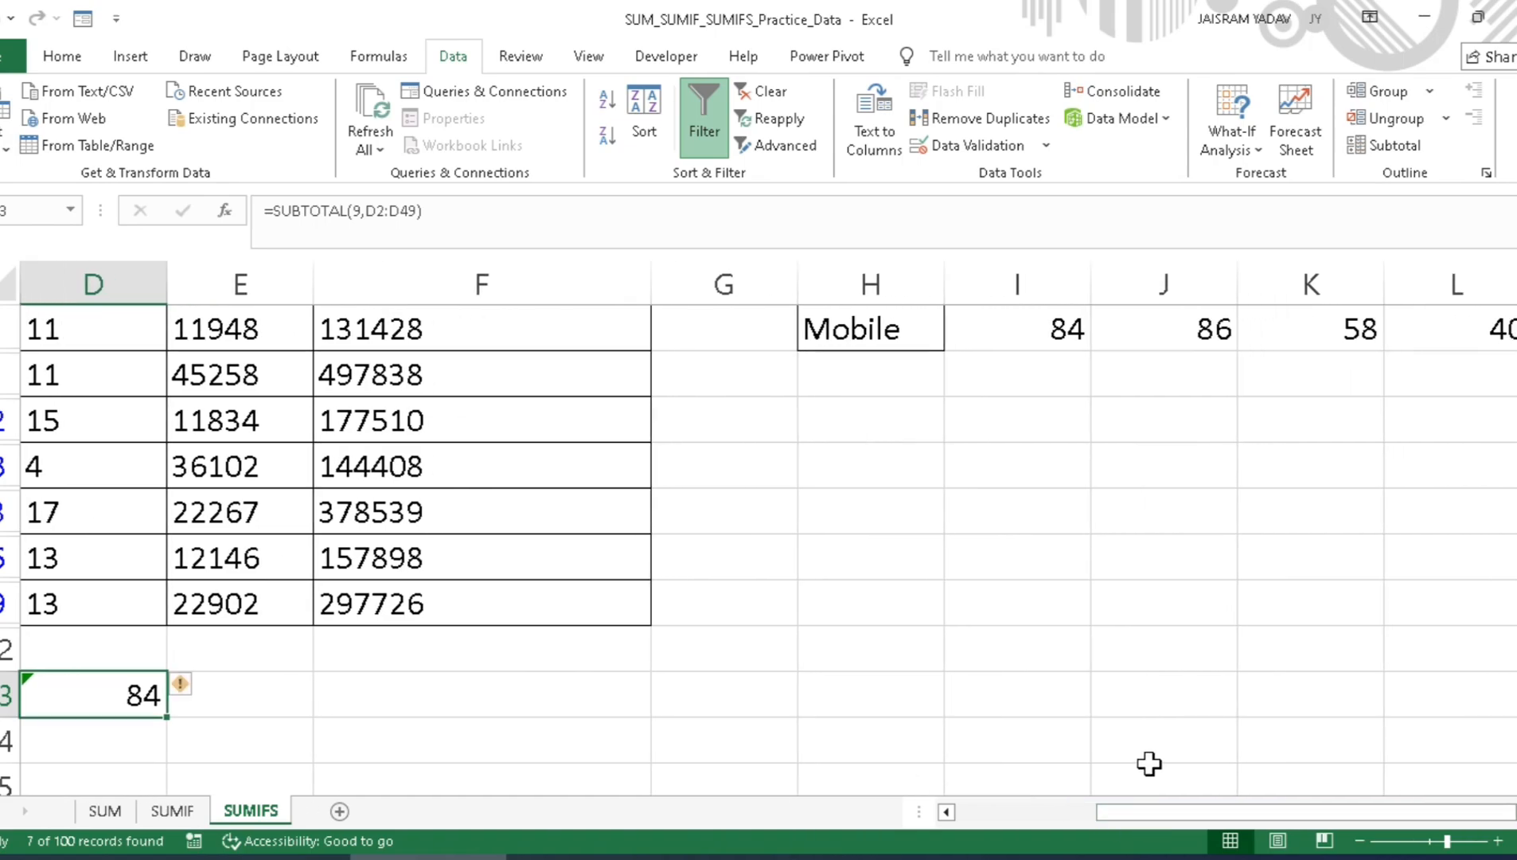
pyautogui.scroll(1, 1049, 365)
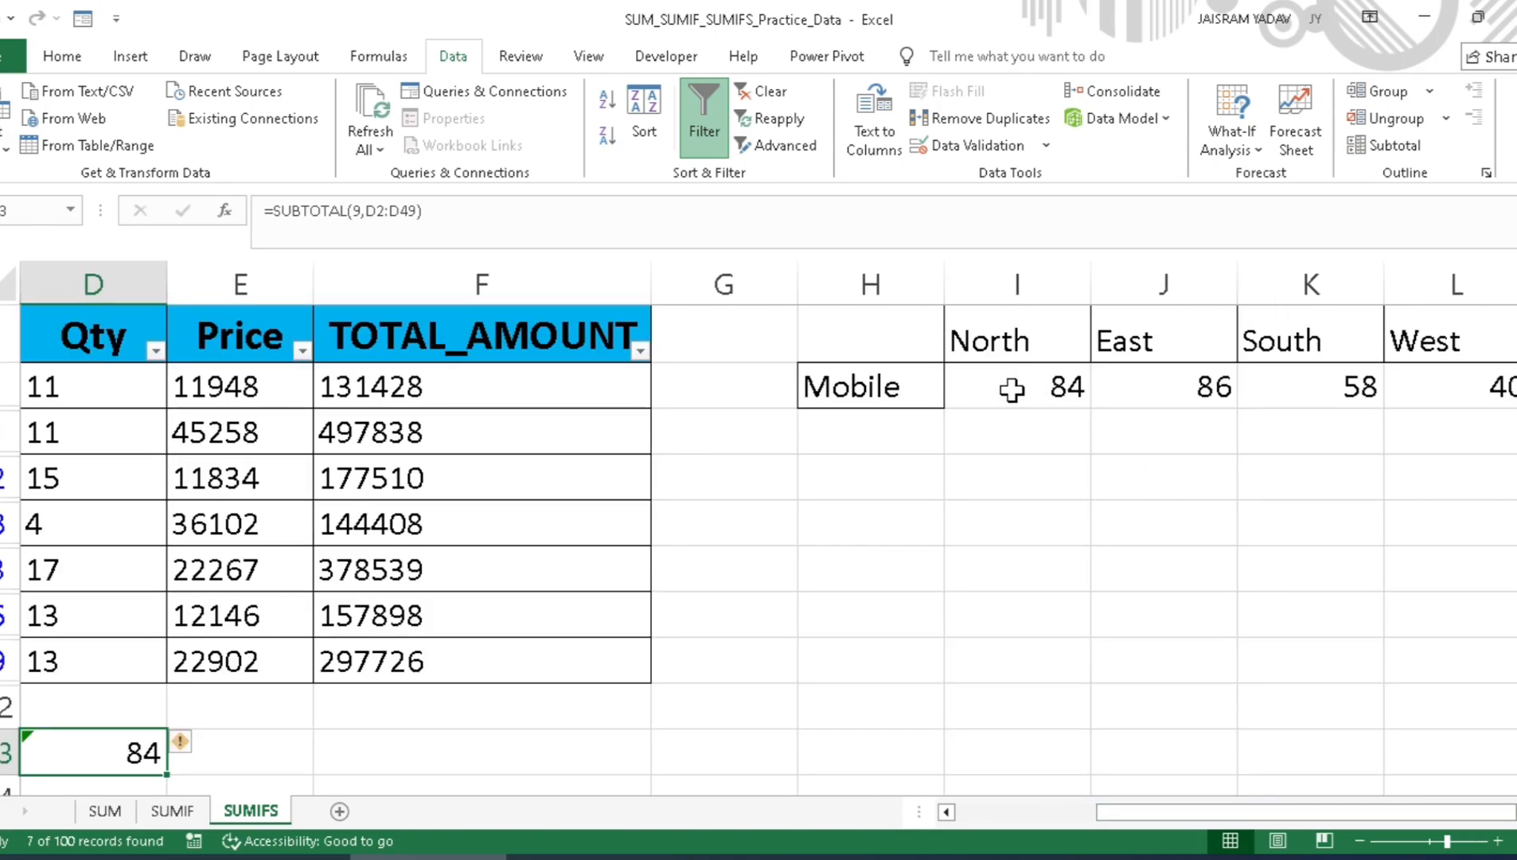
pyautogui.scroll(-1, 1012, 389)
pyautogui.scroll(1, 1011, 389)
pyautogui.click(852, 519)
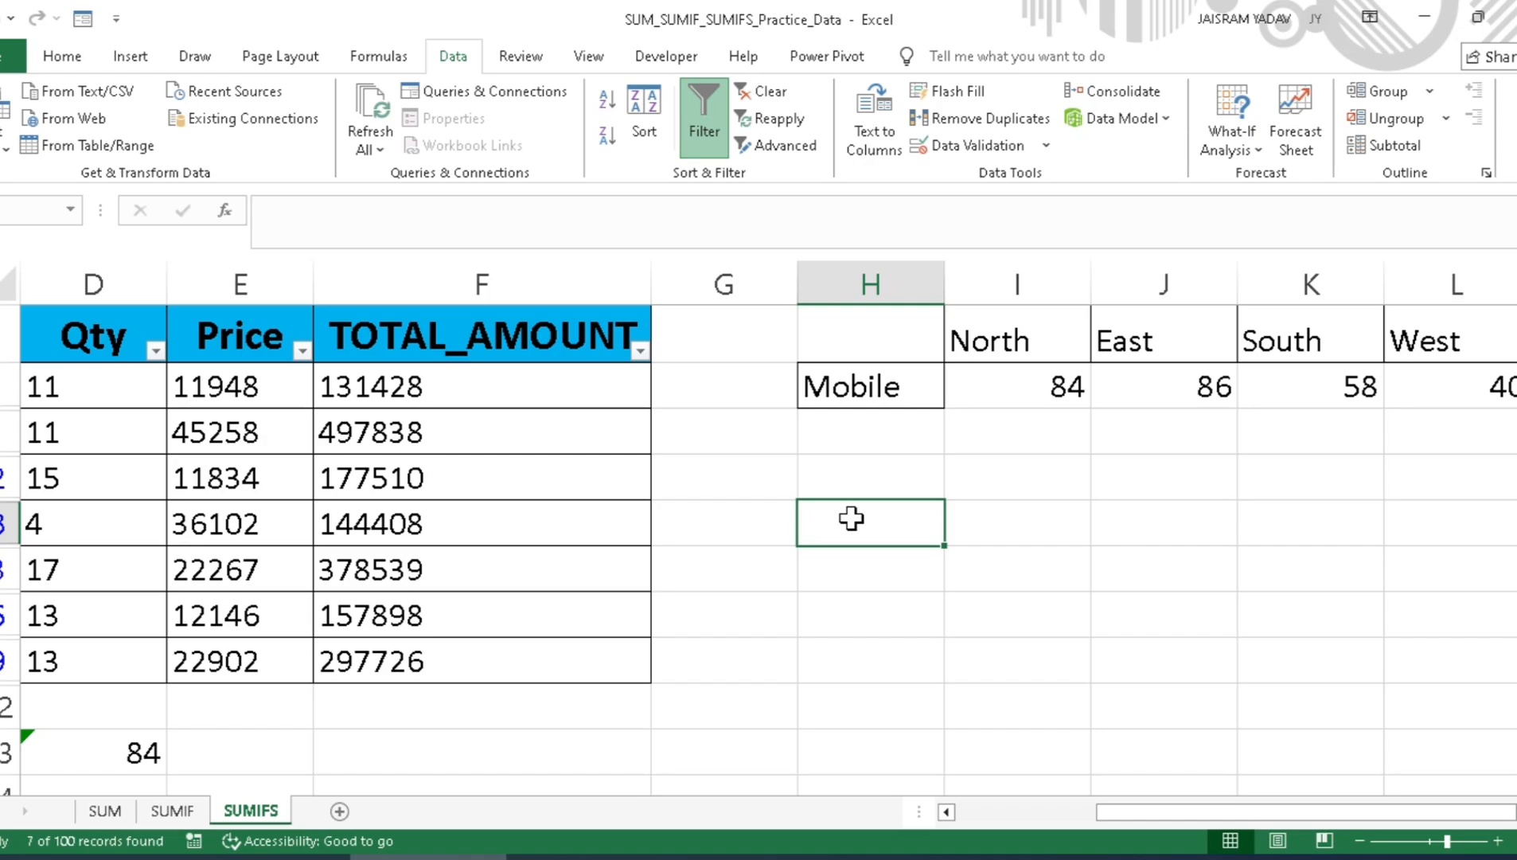
pyautogui.click(1000, 529)
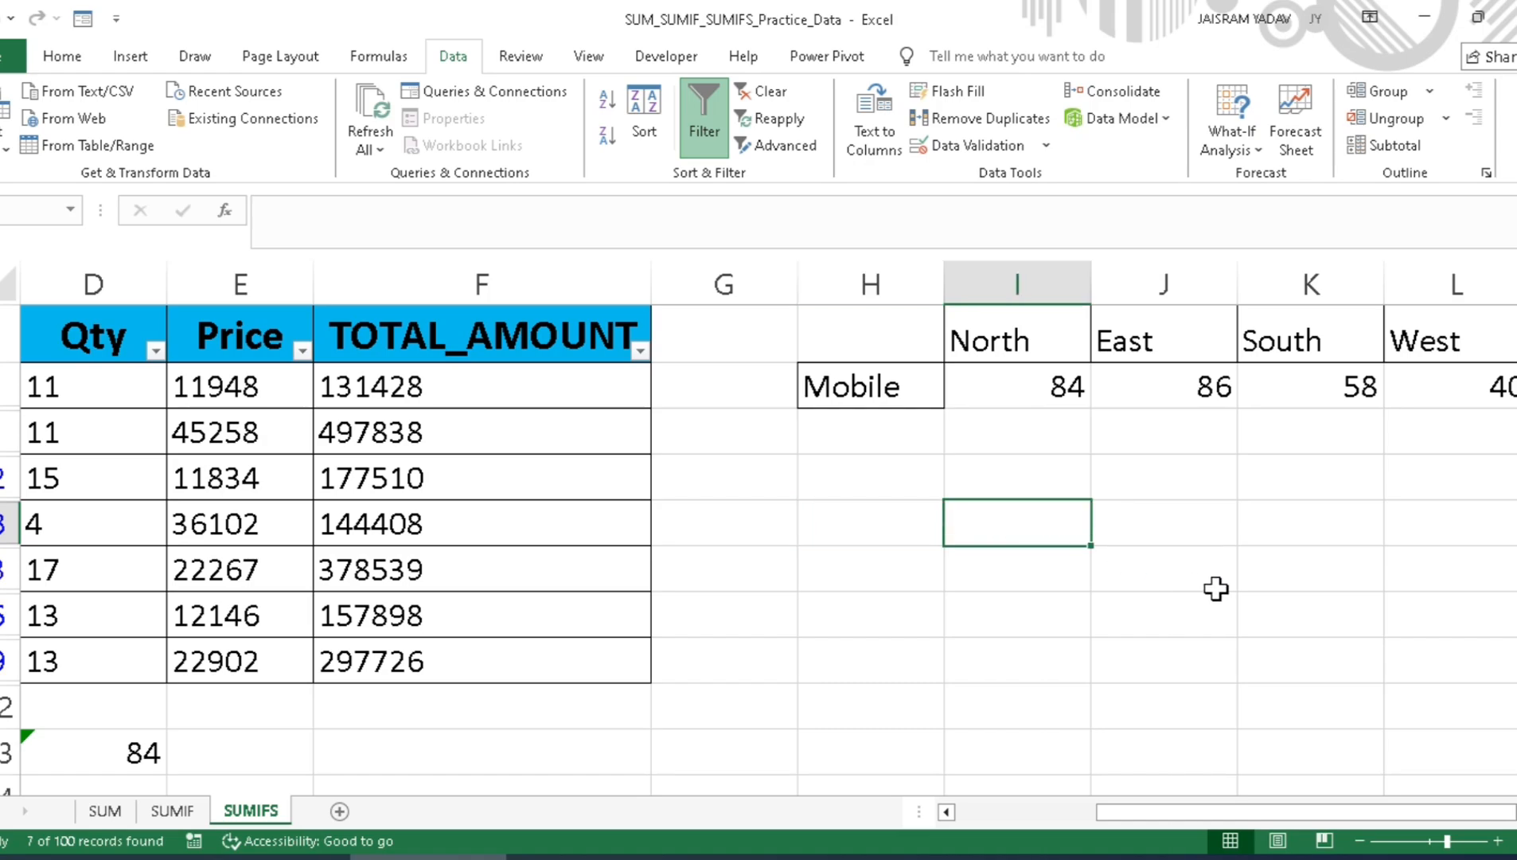
pyautogui.click(1206, 511)
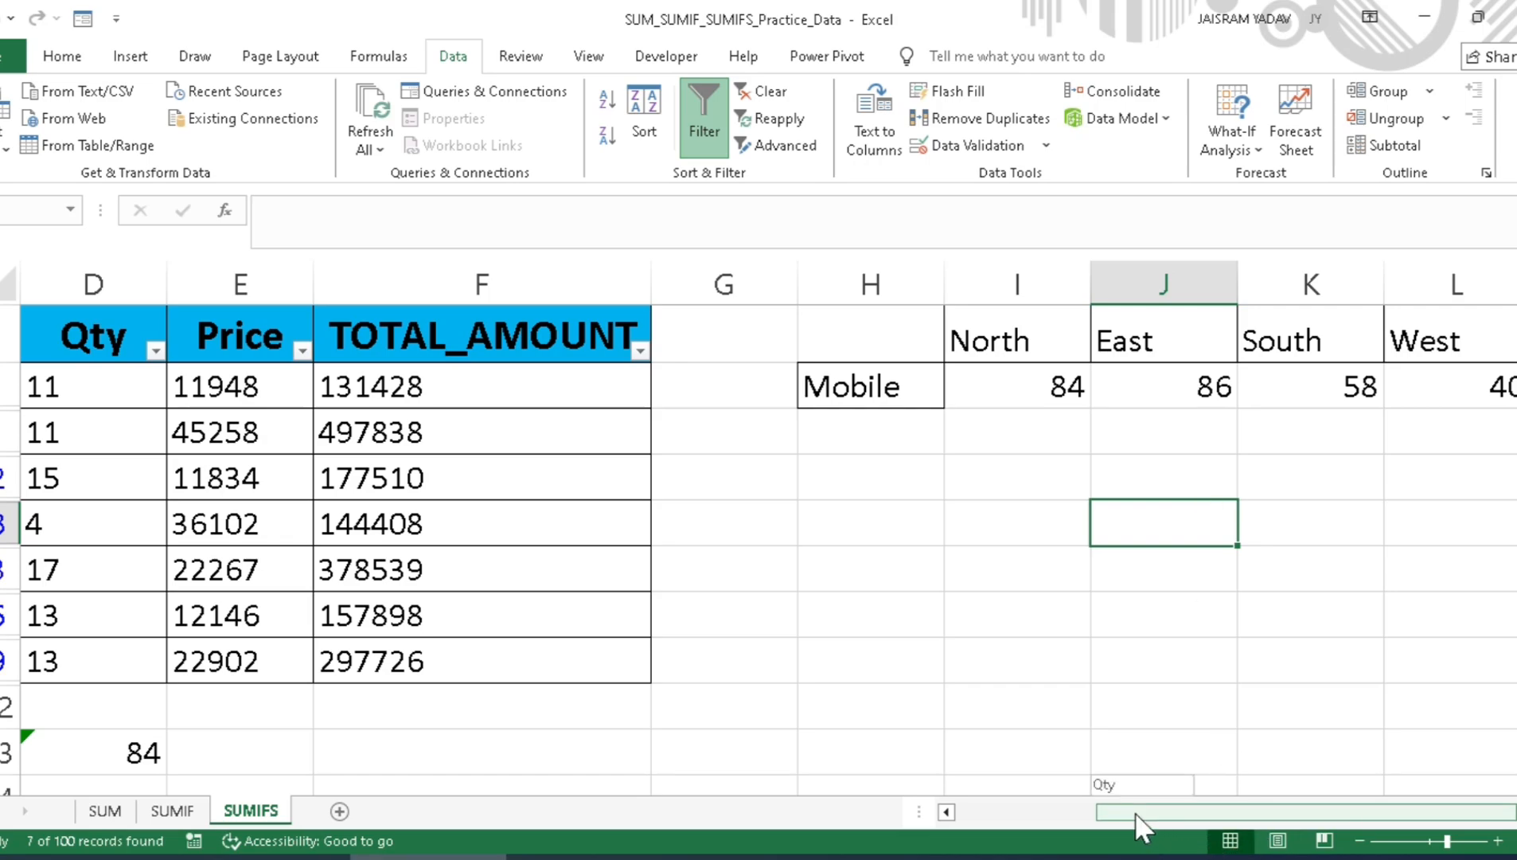
# Step: Clear the filters from the Region and Product Name columns to show all records and the whole SUMIFS grid
pyautogui.moveTo(1139, 812); pyautogui.dragTo(936, 804)
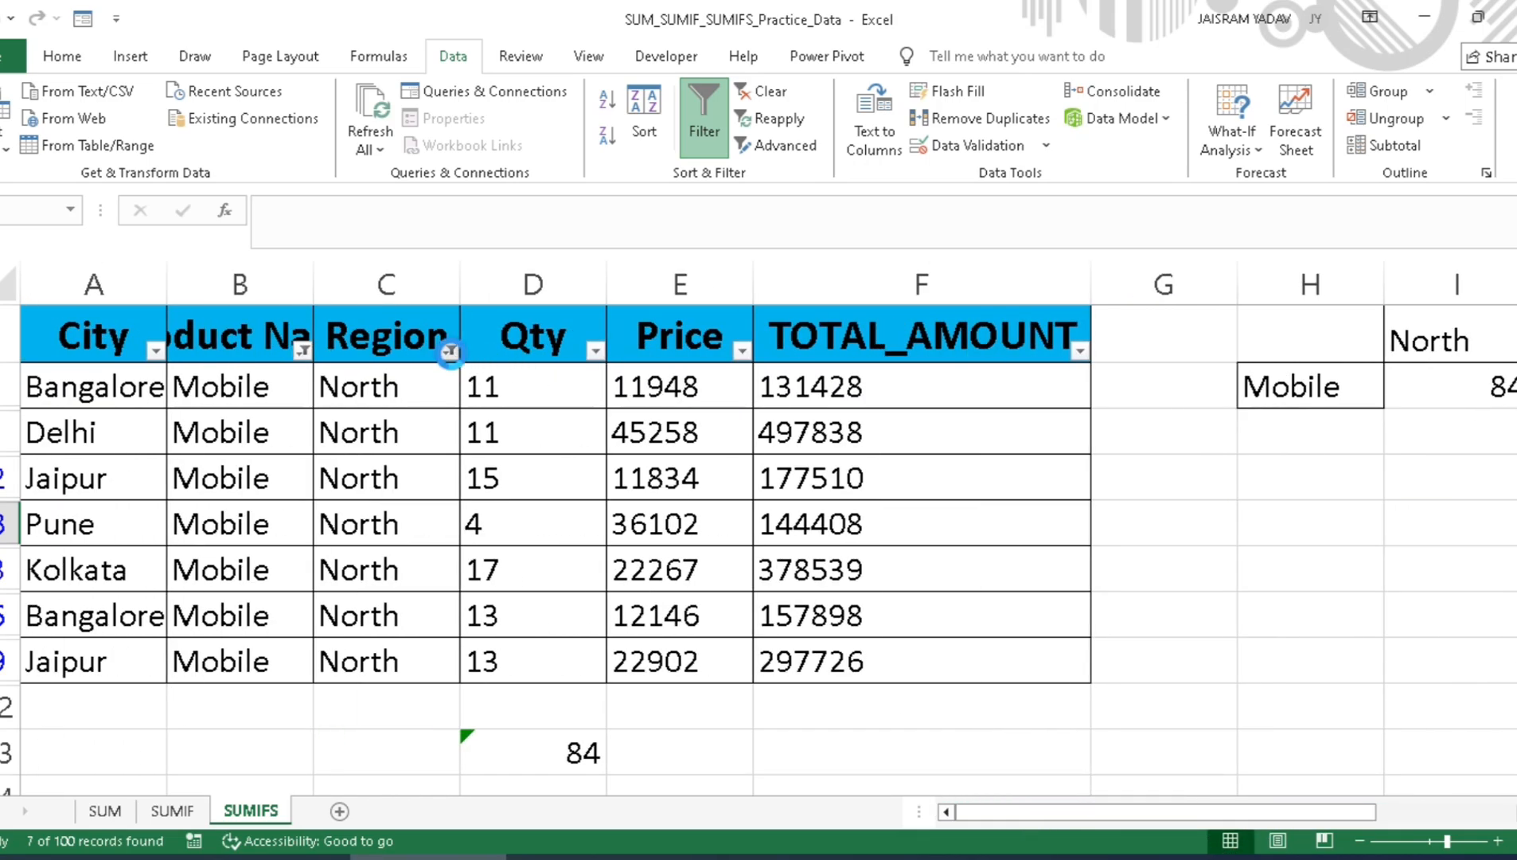
pyautogui.click(450, 350)
pyautogui.click(217, 475)
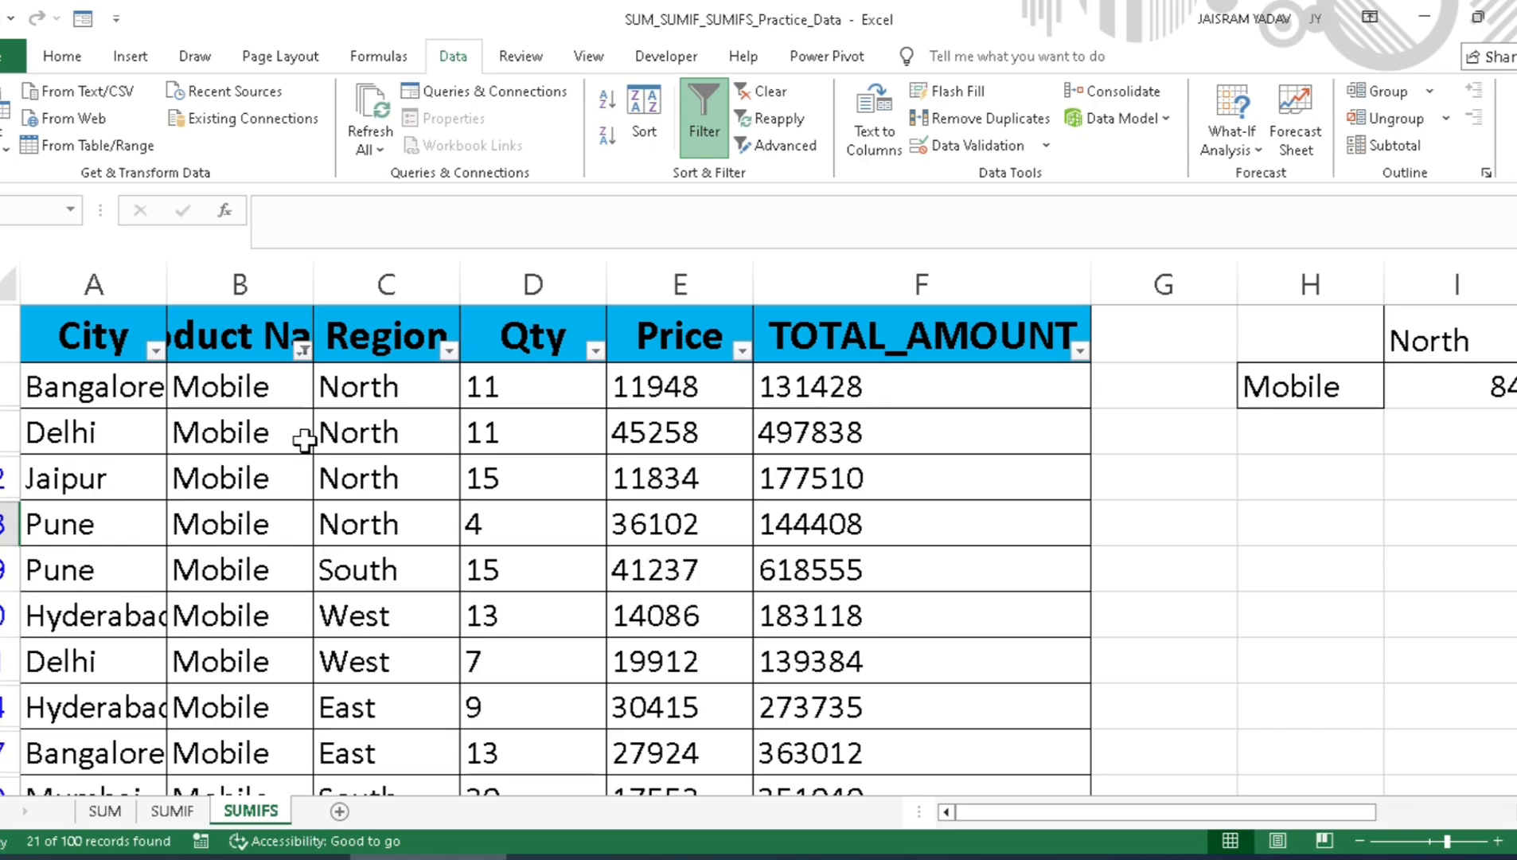
pyautogui.click(302, 352)
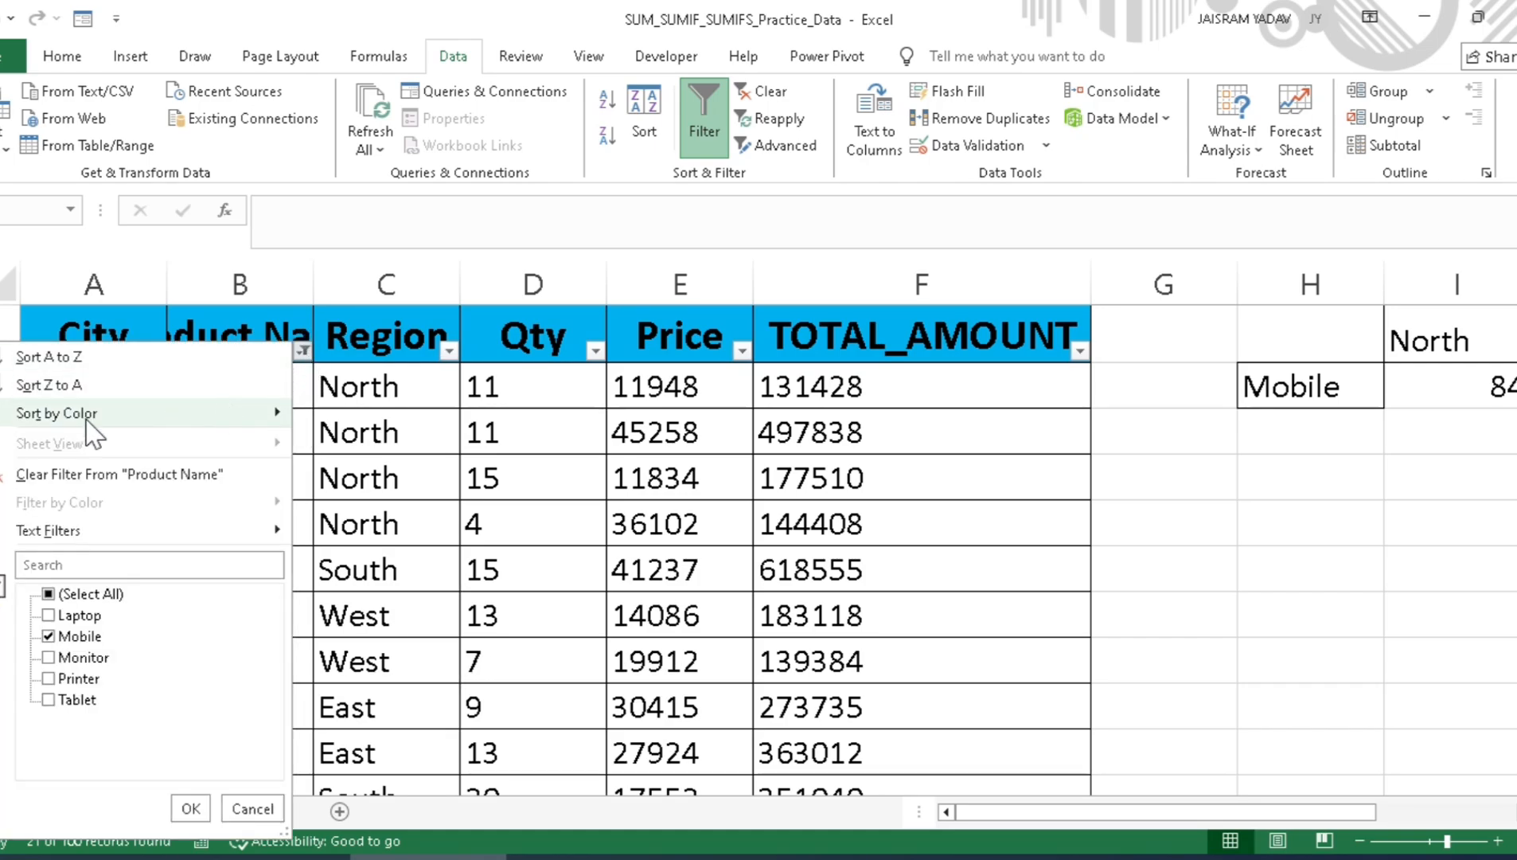
pyautogui.click(34, 482)
pyautogui.moveTo(1034, 812); pyautogui.dragTo(1202, 812)
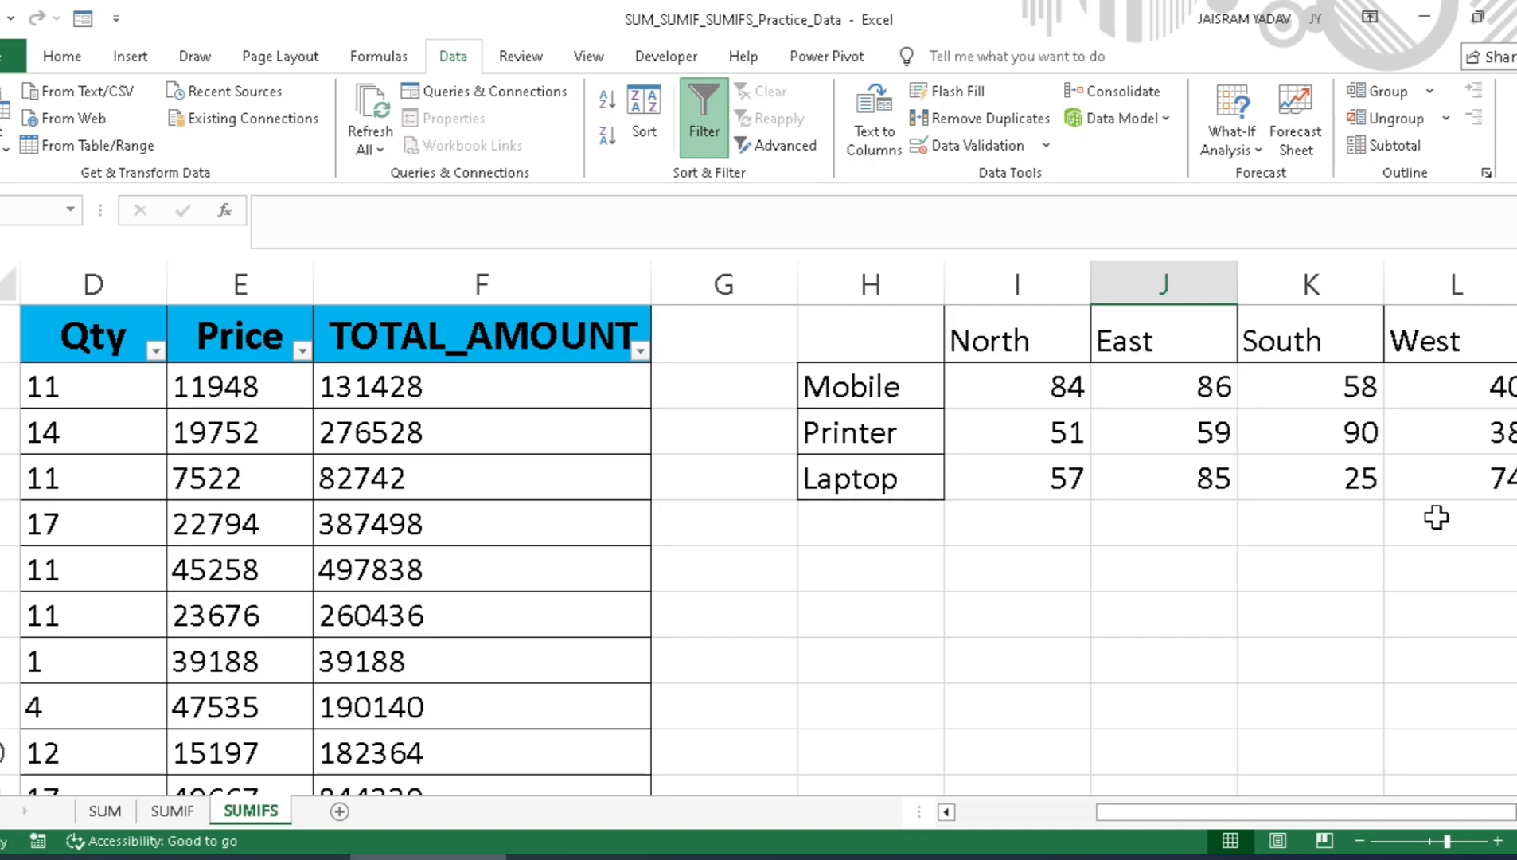